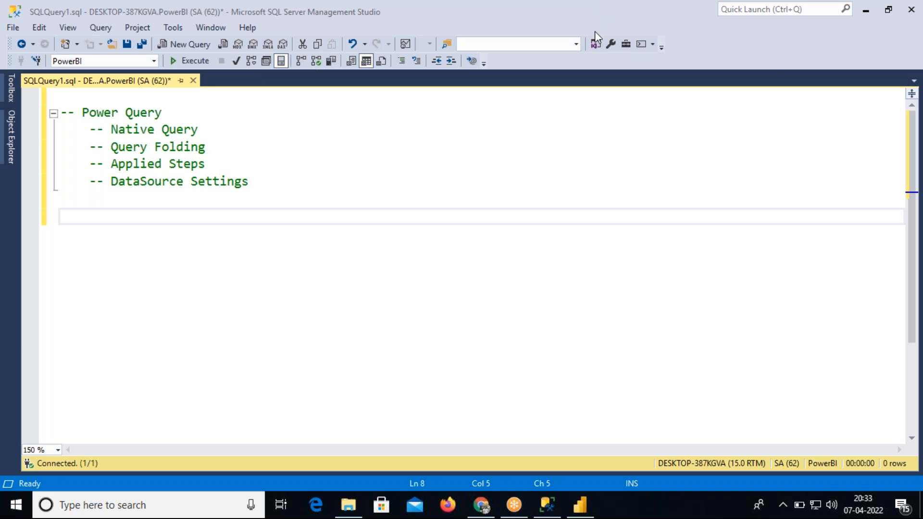
# Annotate the screen freehand with a database cylinder, a large report box and a smaller box linked to the cylinder by a line.
pyautogui.moveTo(503, 198)
pyautogui.mouseDown()
pyautogui.moveTo(502, 305)
pyautogui.moveTo(561, 335)
pyautogui.moveTo(662, 339)
pyautogui.moveTo(659, 192)
pyautogui.moveTo(509, 184)
pyautogui.moveTo(503, 199)
pyautogui.mouseUp()
pyautogui.moveTo(101, 273)
pyautogui.mouseDown()
pyautogui.moveTo(102, 323)
pyautogui.moveTo(122, 358)
pyautogui.moveTo(166, 313)
pyautogui.moveTo(166, 261)
pyautogui.moveTo(104, 273)
pyautogui.moveTo(163, 245)
pyautogui.moveTo(167, 262)
pyautogui.mouseUp()
pyautogui.moveTo(113, 308)
pyautogui.mouseDown()
pyautogui.moveTo(146, 305)
pyautogui.moveTo(144, 337)
pyautogui.moveTo(105, 315)
pyautogui.moveTo(161, 218)
pyautogui.moveTo(216, 182)
pyautogui.moveTo(284, 176)
pyautogui.mouseUp()
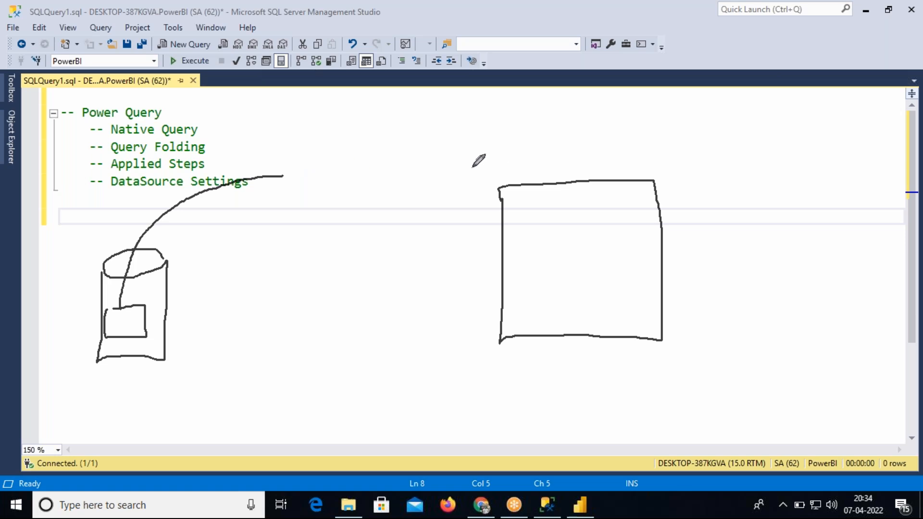
pyautogui.moveTo(284, 147)
pyautogui.mouseDown()
pyautogui.moveTo(284, 208)
pyautogui.moveTo(319, 220)
pyautogui.mouseUp()
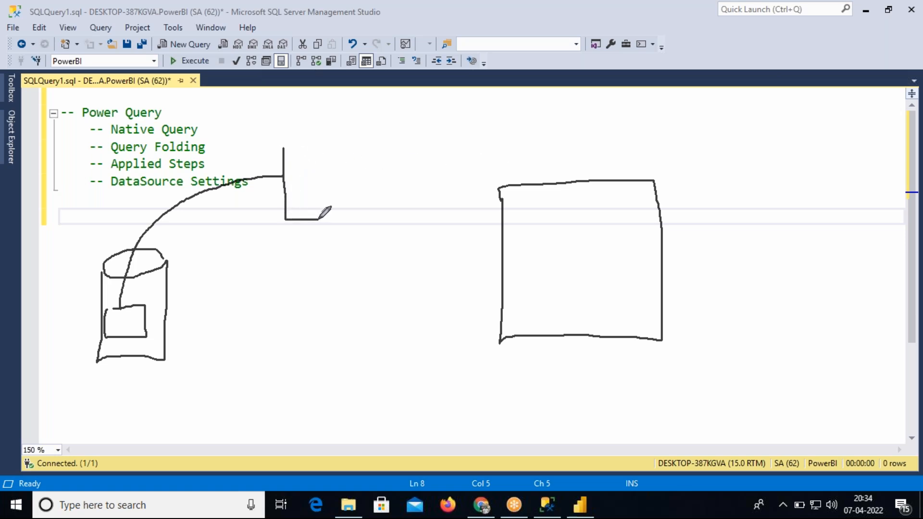
pyautogui.moveTo(319, 220)
pyautogui.mouseDown()
pyautogui.moveTo(373, 218)
pyautogui.moveTo(368, 148)
pyautogui.moveTo(333, 136)
pyautogui.moveTo(283, 139)
pyautogui.moveTo(287, 150)
pyautogui.moveTo(297, 118)
pyautogui.moveTo(294, 129)
pyautogui.moveTo(302, 115)
pyautogui.moveTo(318, 121)
pyautogui.mouseUp()
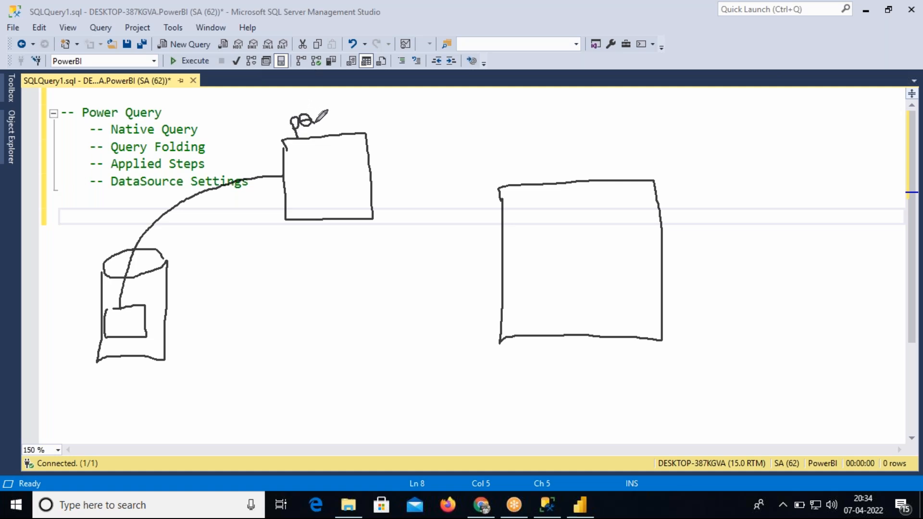
# Extend the annotation with an arrow into the report box, an outer frame and a brace beside the Power Query topics, and clear the drawing.
pyautogui.moveTo(296, 162)
pyautogui.mouseDown()
pyautogui.moveTo(339, 156)
pyautogui.moveTo(343, 169)
pyautogui.moveTo(327, 193)
pyautogui.moveTo(297, 174)
pyautogui.moveTo(298, 160)
pyautogui.moveTo(366, 126)
pyautogui.moveTo(498, 142)
pyautogui.moveTo(524, 181)
pyautogui.moveTo(532, 169)
pyautogui.mouseUp()
pyautogui.moveTo(244, 119)
pyautogui.mouseDown()
pyautogui.moveTo(386, 117)
pyautogui.moveTo(399, 240)
pyautogui.moveTo(240, 241)
pyautogui.moveTo(244, 124)
pyautogui.mouseUp()
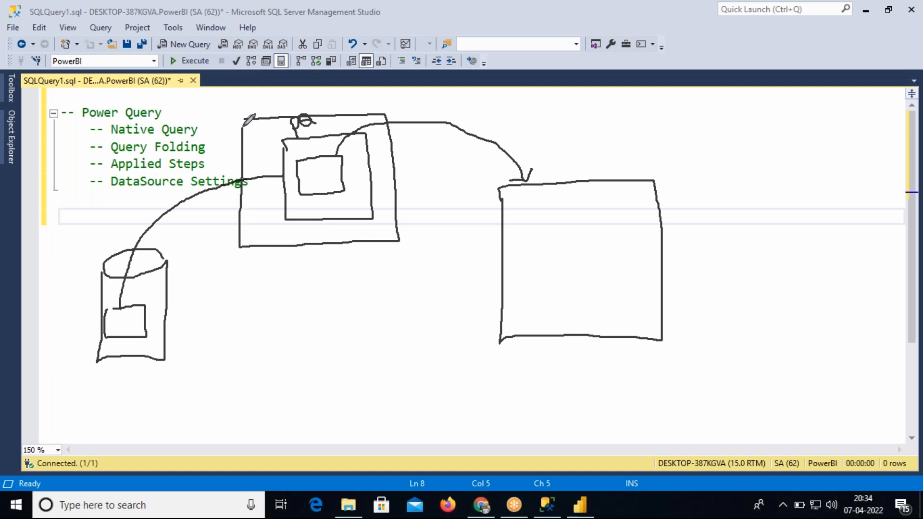
pyautogui.moveTo(77, 106)
pyautogui.mouseDown()
pyautogui.moveTo(71, 163)
pyautogui.moveTo(85, 197)
pyautogui.mouseUp()
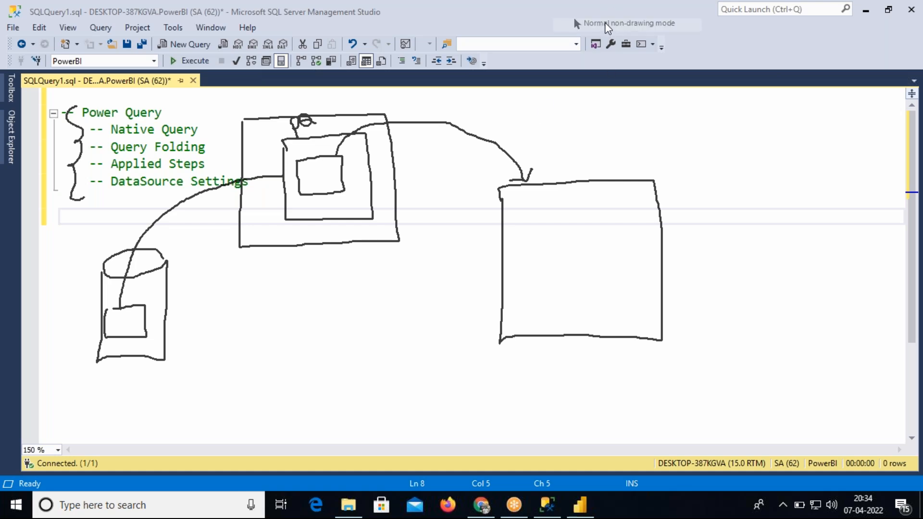
pyautogui.click(603, 96)
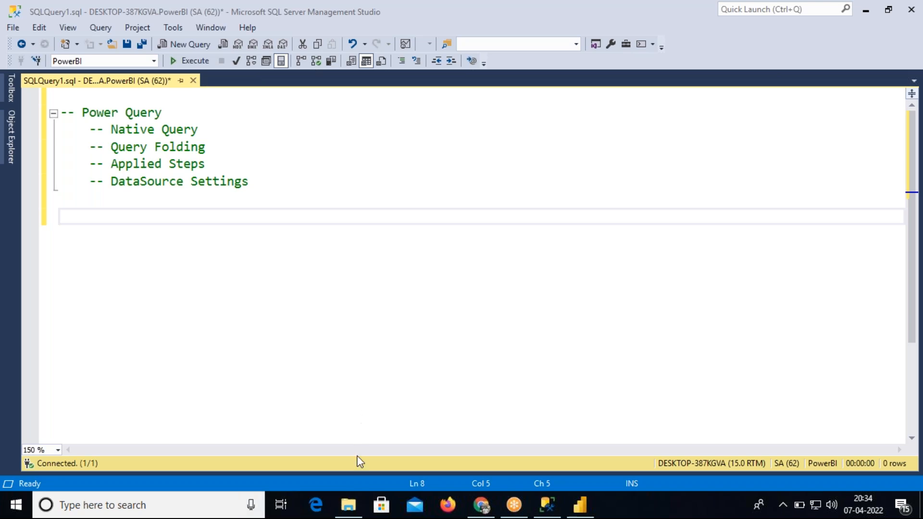
# View the source workbooks in the Power Query folder, switch to Power BI Desktop and open the Connectivity report's model view.
pyautogui.click(349, 505)
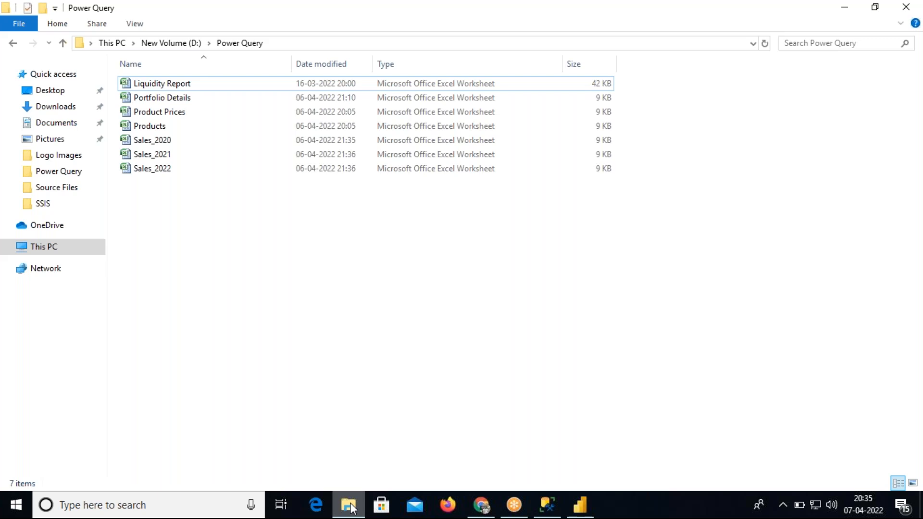
pyautogui.click(580, 506)
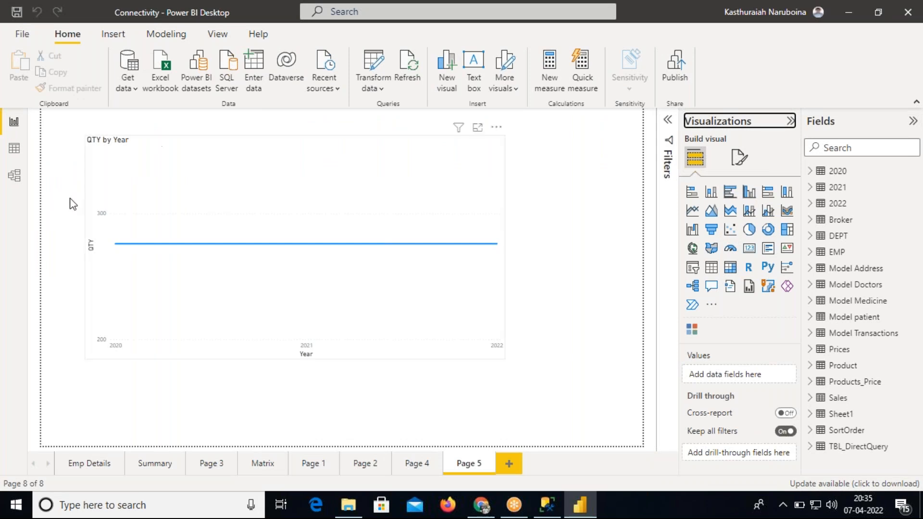
pyautogui.click(14, 176)
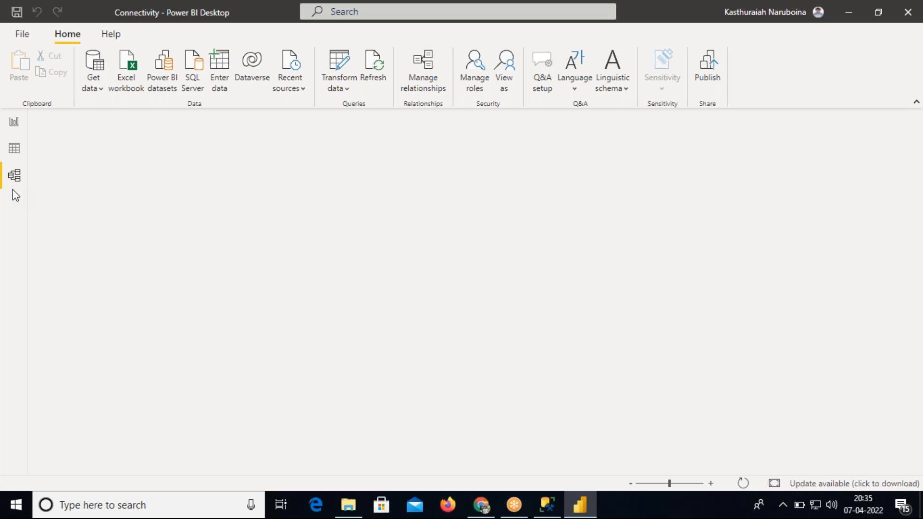
# Switch to Chrome and search Google for "power view", refining the search to "power view in power bi".
pyautogui.click(481, 505)
pyautogui.click(222, 34)
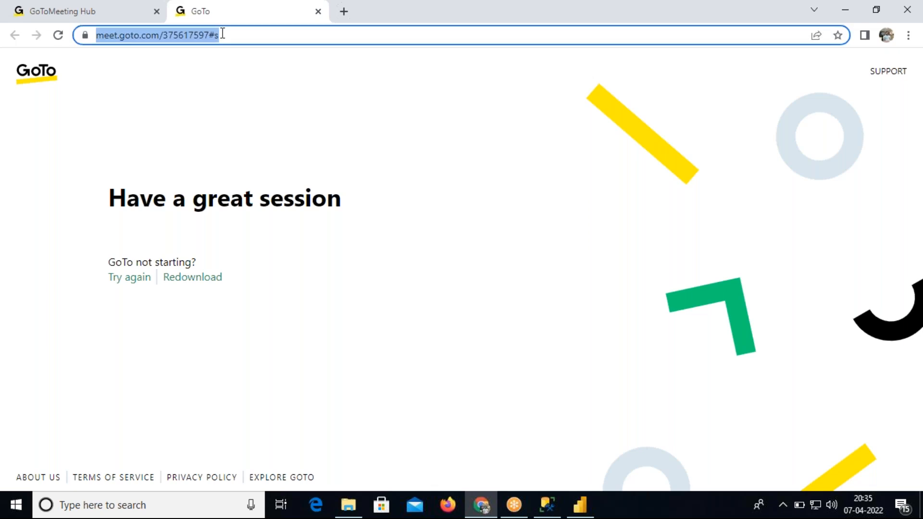
pyautogui.write('power view')
pyautogui.press('Return')
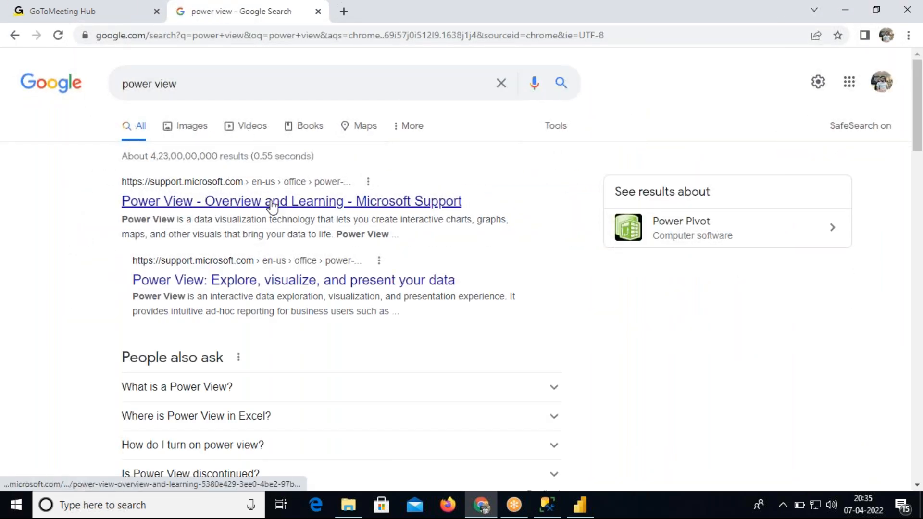
pyautogui.click(227, 89)
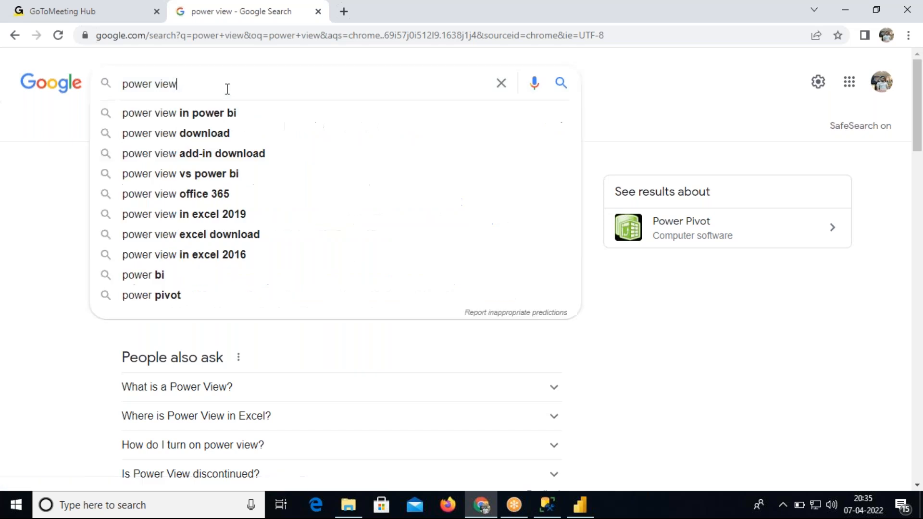
pyautogui.write('in power bi')
pyautogui.press('Return')
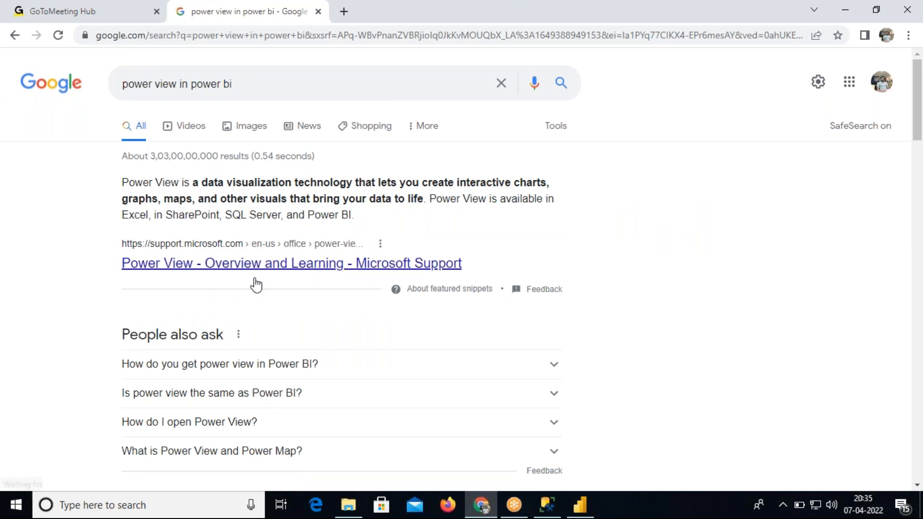
# Switch back to Power BI Desktop and review the QTY by Year chart on Page 5 and the table relationships in the data model.
pyautogui.click(584, 510)
pyautogui.click(15, 126)
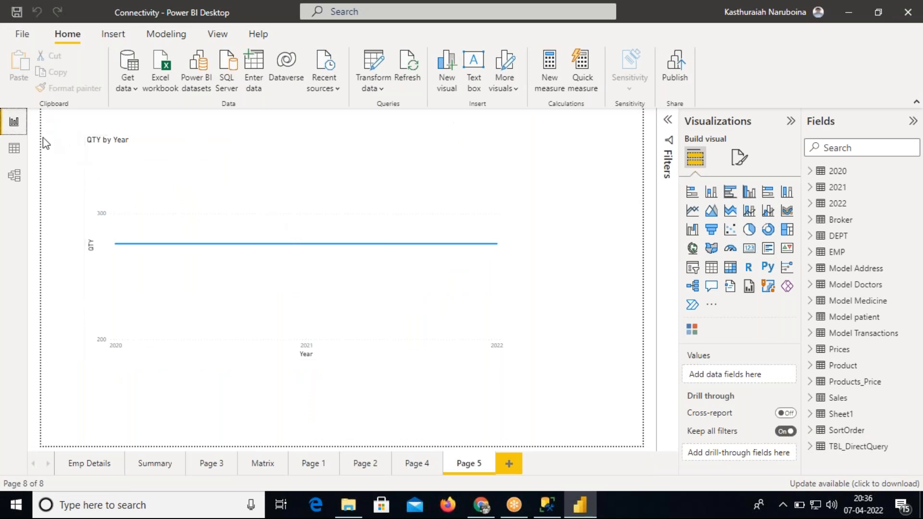
pyautogui.moveTo(353, 248)
pyautogui.moveTo(275, 234)
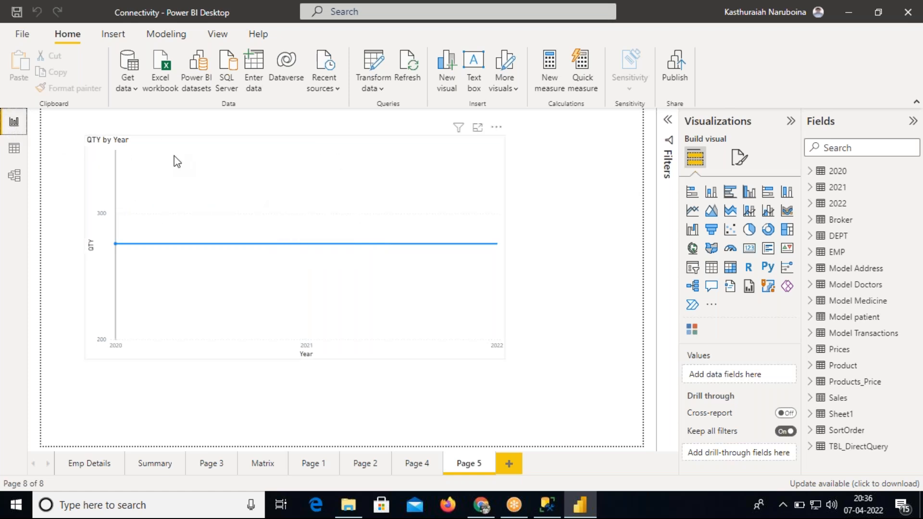
pyautogui.click(16, 177)
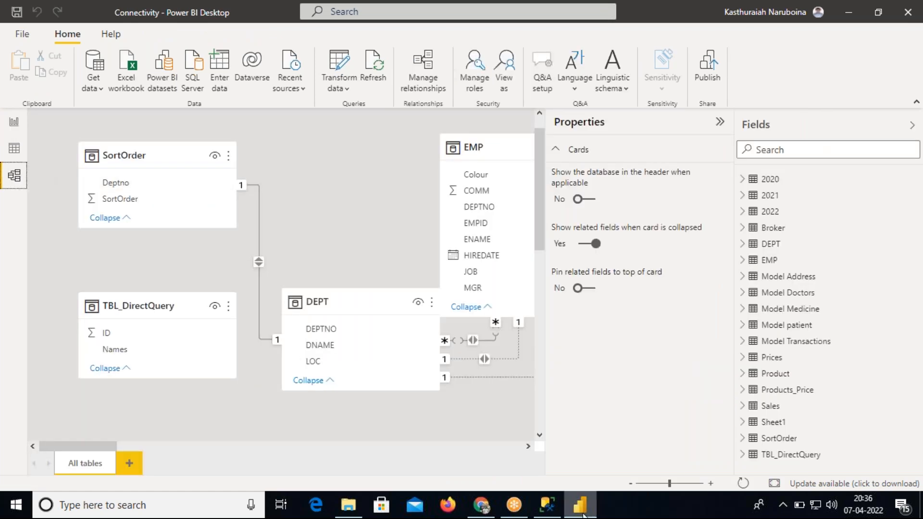
pyautogui.moveTo(573, 506)
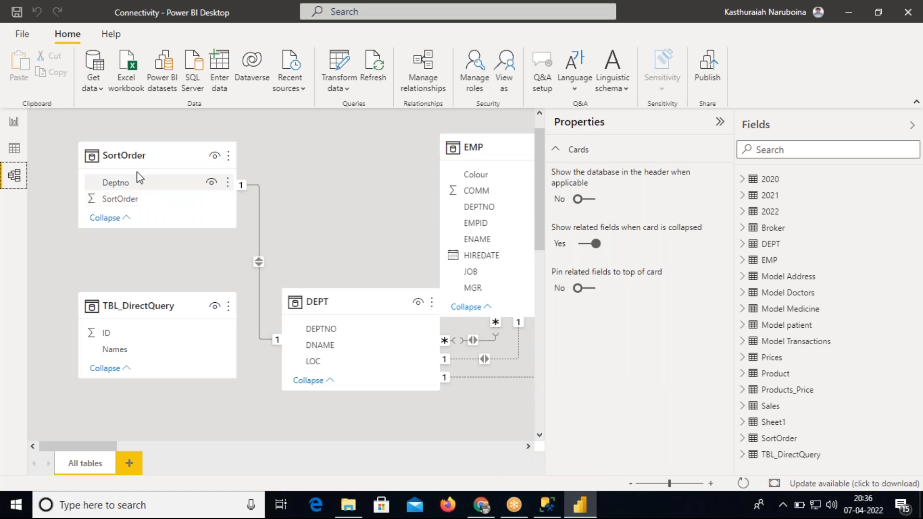
pyautogui.click(14, 122)
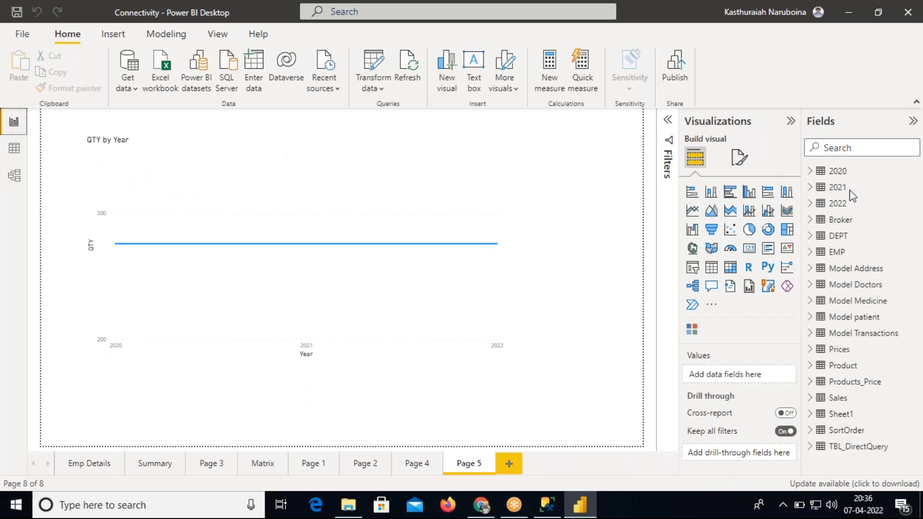
# Switch to SQL Server Management Studio and highlight the Native Query comment line.
pyautogui.click(548, 504)
pyautogui.moveTo(90, 130); pyautogui.dragTo(203, 127)
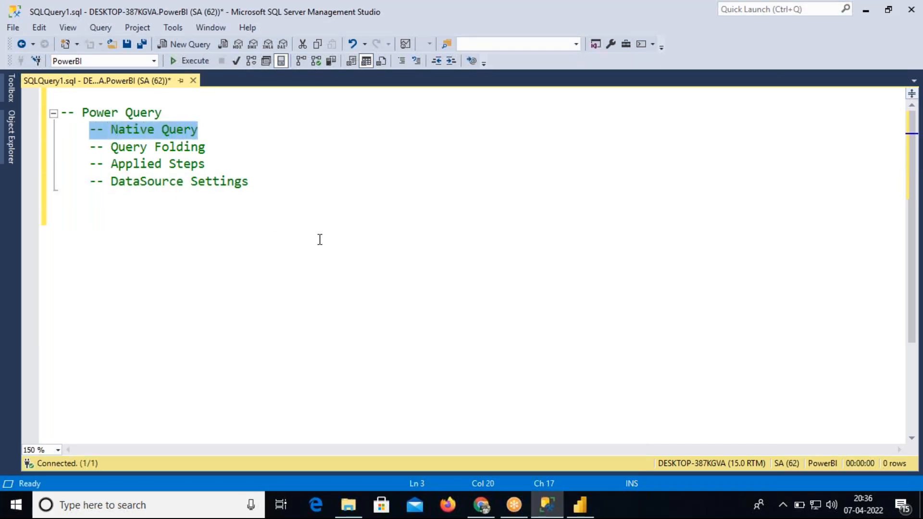
# Open the Liquidity Report workbook from the Power Query folder and show the stock liquidity detail on Sheet2.
pyautogui.click(349, 505)
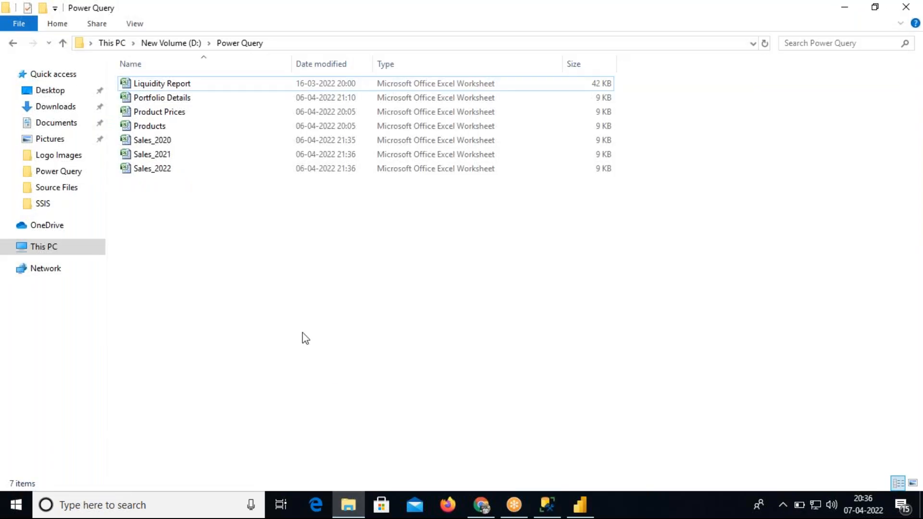
pyautogui.click(154, 83)
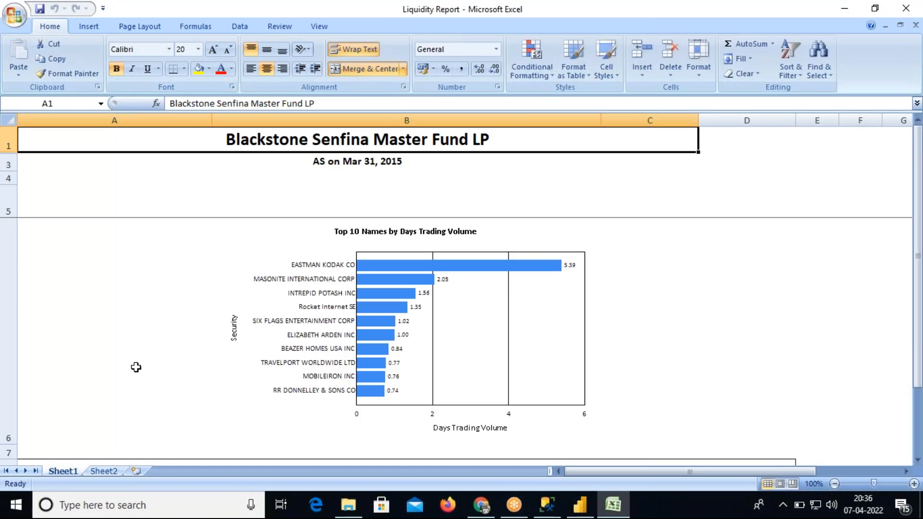
pyautogui.click(104, 472)
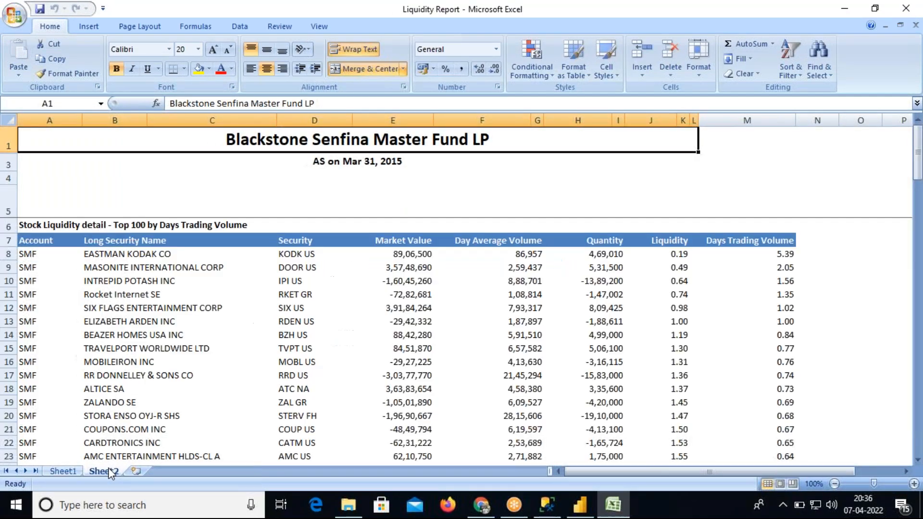
pyautogui.click(98, 301)
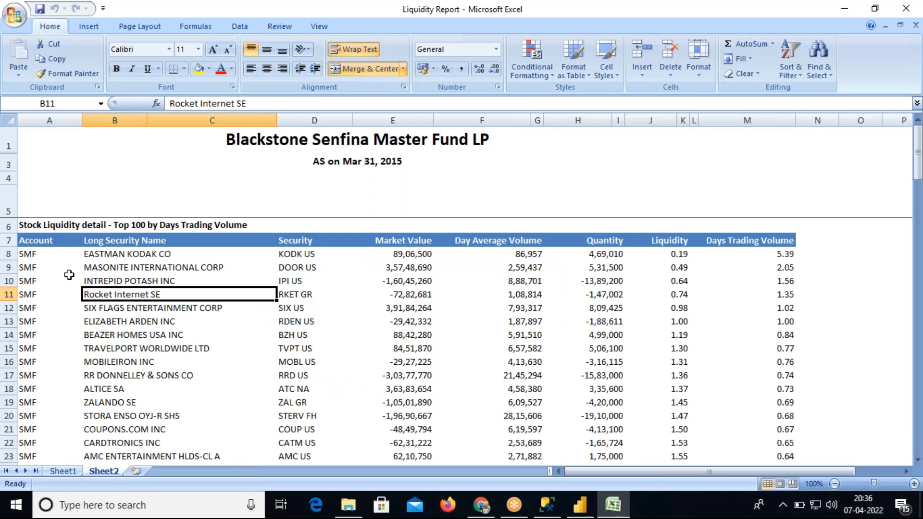
# Select the stock liquidity table from row 7 to row 107, and the total rows beneath it, to examine the report's extent.
pyautogui.moveTo(41, 239); pyautogui.dragTo(766, 441)
pyautogui.moveTo(919, 404); pyautogui.dragTo(918, 407)
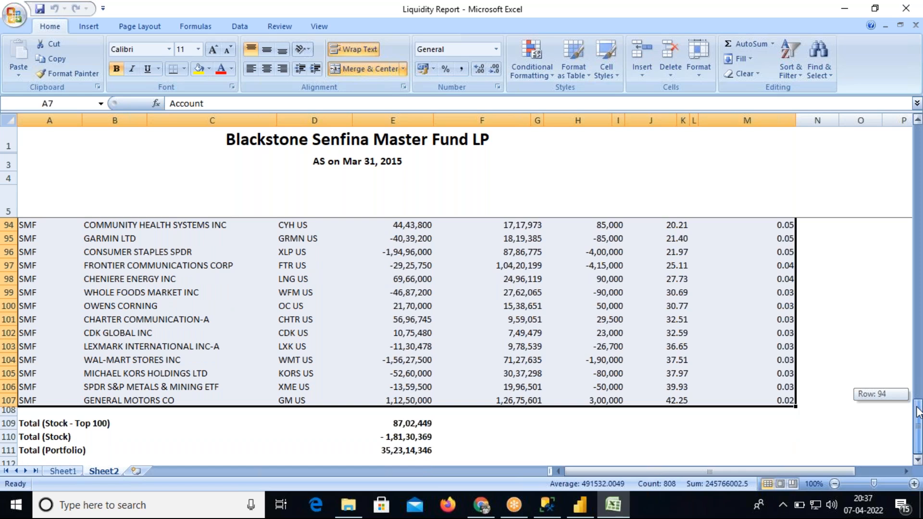
pyautogui.moveTo(34, 424); pyautogui.dragTo(407, 446)
pyautogui.moveTo(918, 418); pyautogui.dragTo(910, 144)
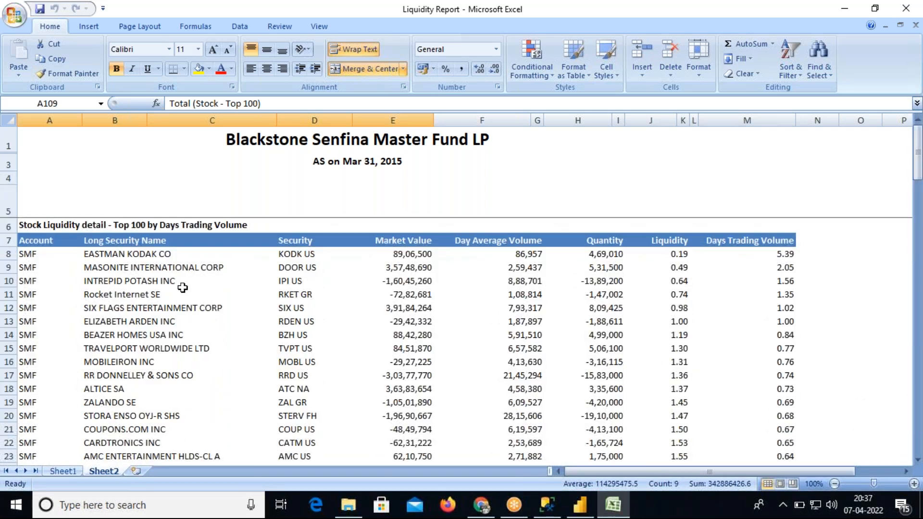
# Highlight the top of the stock liquidity table from the header row through row 16, spanning Account to Days Trading Volume.
pyautogui.moveTo(9, 240); pyautogui.dragTo(10, 350)
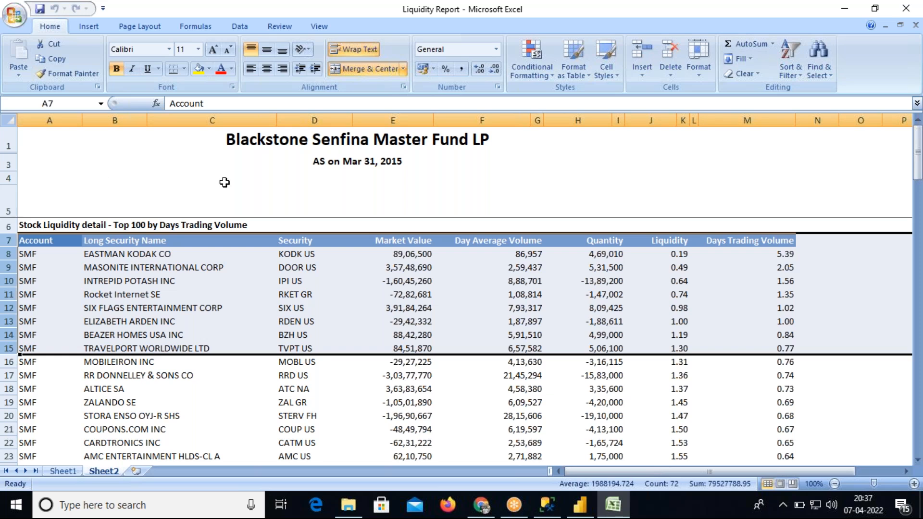
pyautogui.moveTo(72, 243); pyautogui.dragTo(730, 360)
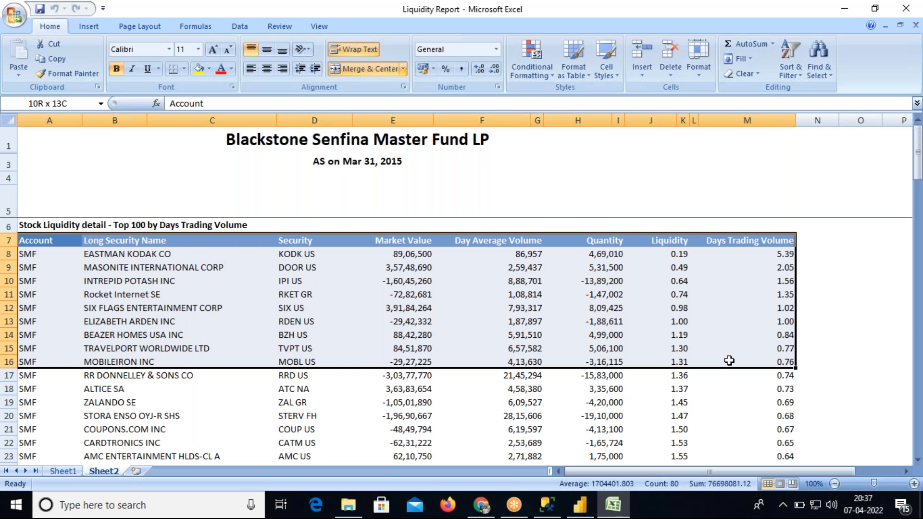
pyautogui.moveTo(730, 360); pyautogui.dragTo(729, 361)
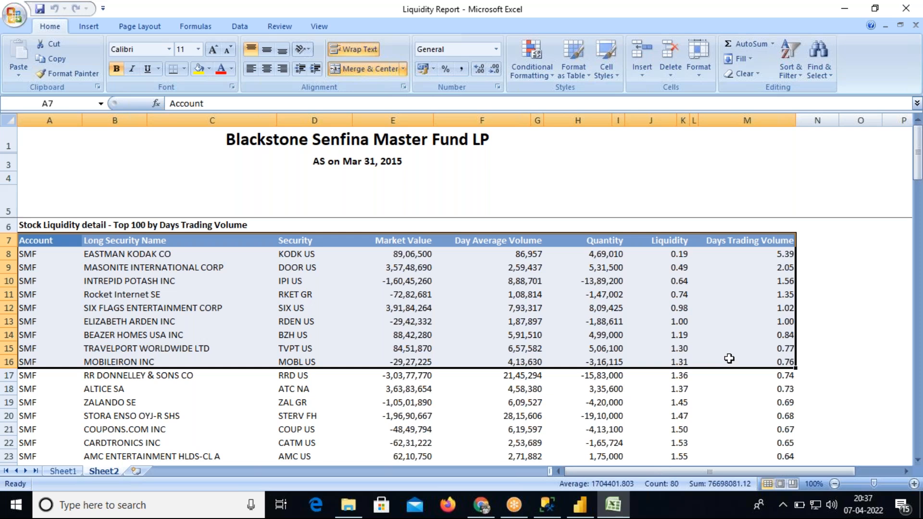
# Mark the title, date, blank and subtitle rows above the table header one by one to examine the non-tabular content.
pyautogui.click(10, 140)
pyautogui.click(9, 162)
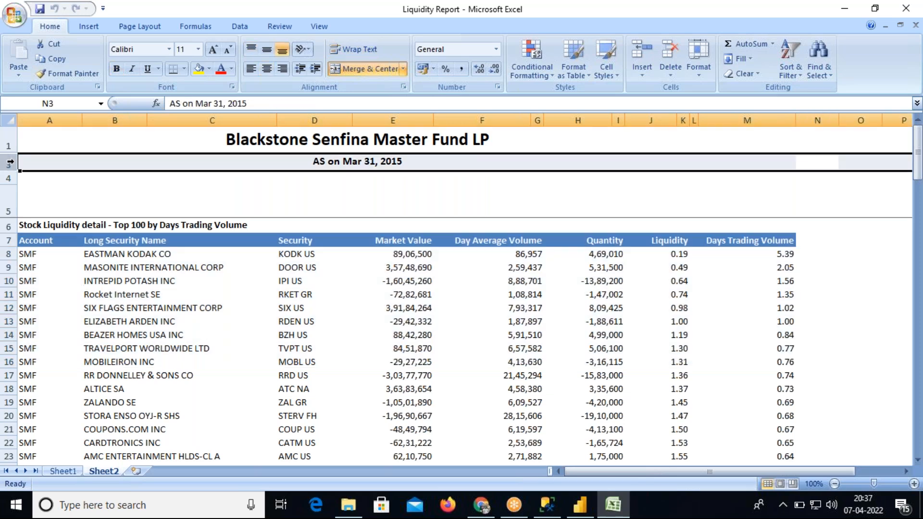
pyautogui.click(9, 201)
pyautogui.click(10, 225)
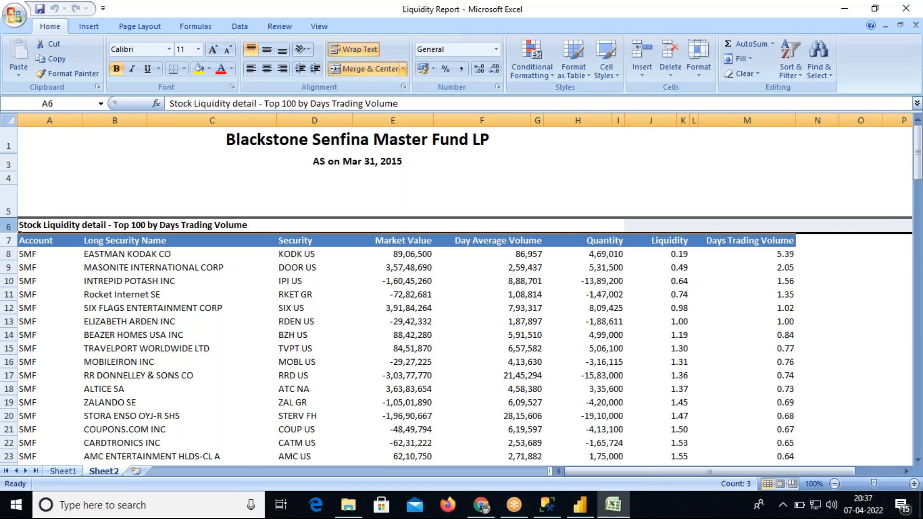
pyautogui.click(9, 138)
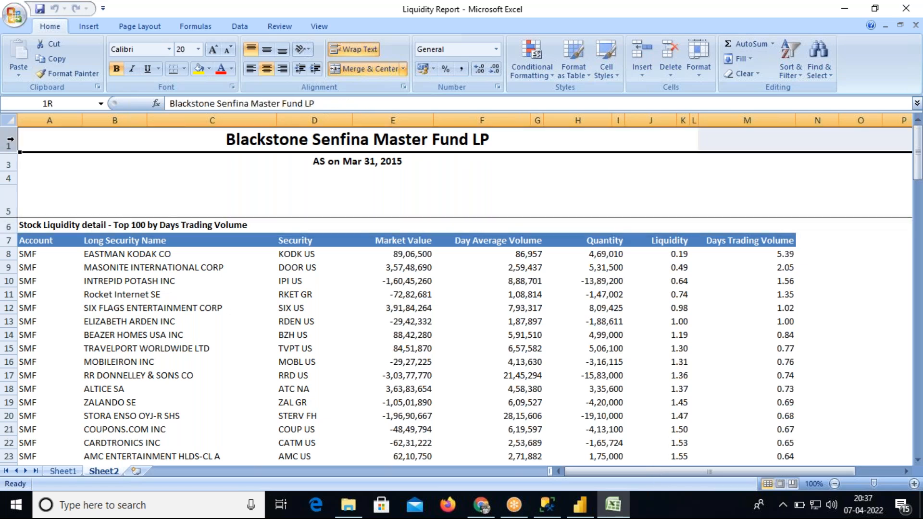
pyautogui.click(10, 163)
pyautogui.click(10, 141)
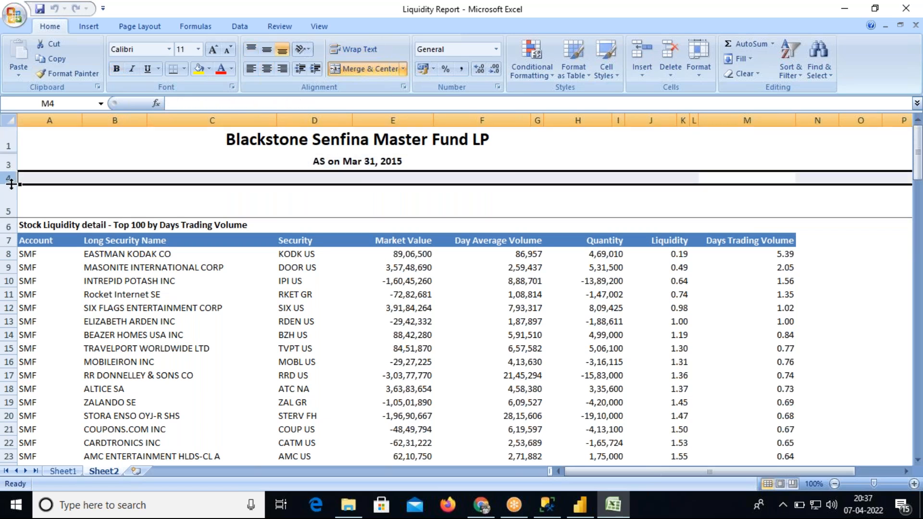
pyautogui.click(9, 202)
# Compare the report's heading block with the tabular data by selecting each in turn, ending with rows 7 to 14.
pyautogui.moveTo(24, 241); pyautogui.dragTo(723, 319)
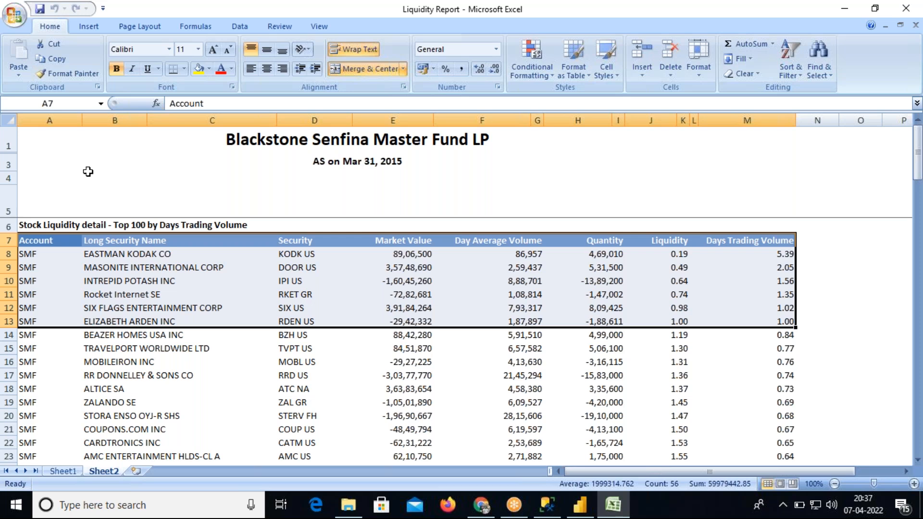
pyautogui.click(52, 140)
pyautogui.moveTo(53, 140)
pyautogui.mouseDown()
pyautogui.moveTo(232, 176)
pyautogui.moveTo(241, 218)
pyautogui.mouseUp()
pyautogui.moveTo(59, 241); pyautogui.dragTo(730, 331)
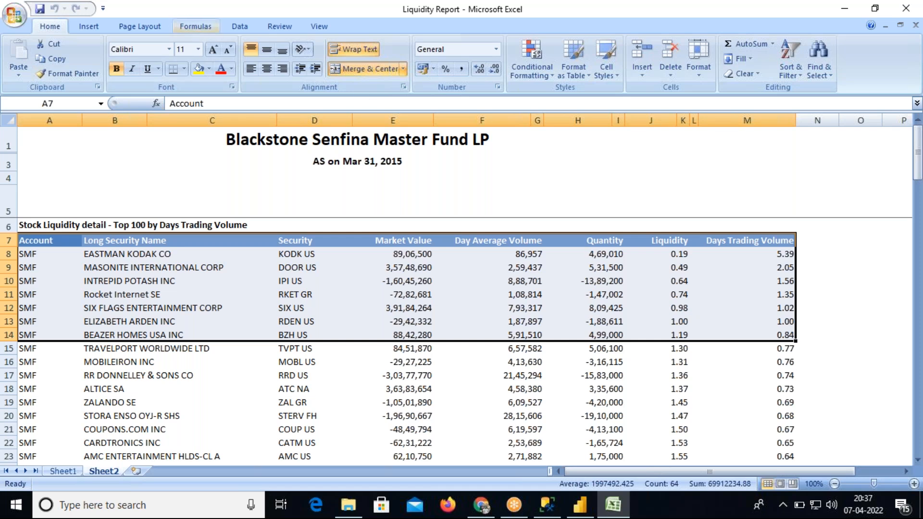
# Close the Liquidity Report workbook and return to the Power Query folder.
pyautogui.click(612, 511)
pyautogui.click(605, 475)
pyautogui.click(471, 286)
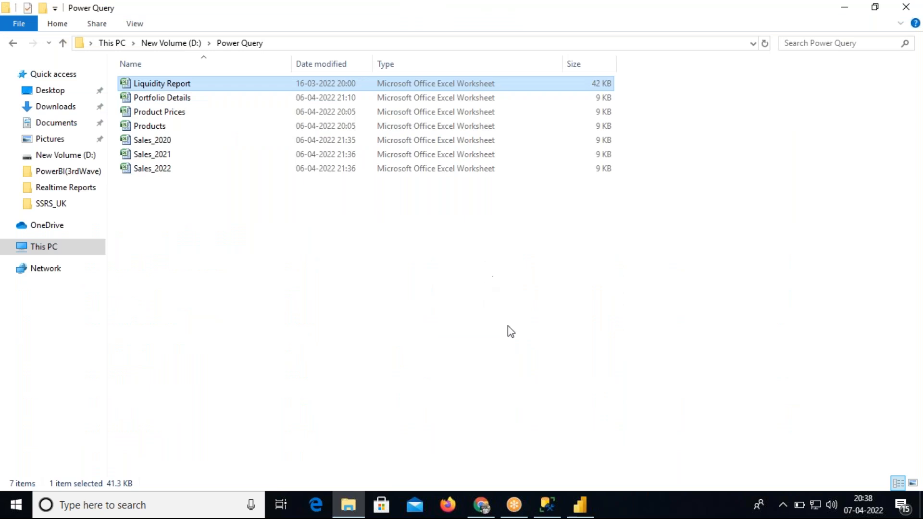
# Switch to Power BI Desktop and connect to the Liquidity Report Excel workbook in the Power Query folder.
pyautogui.click(588, 501)
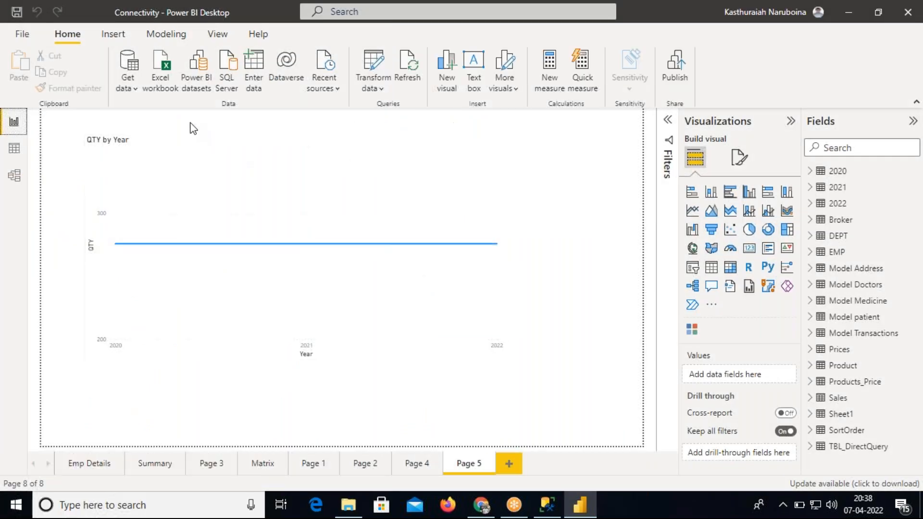
pyautogui.click(127, 87)
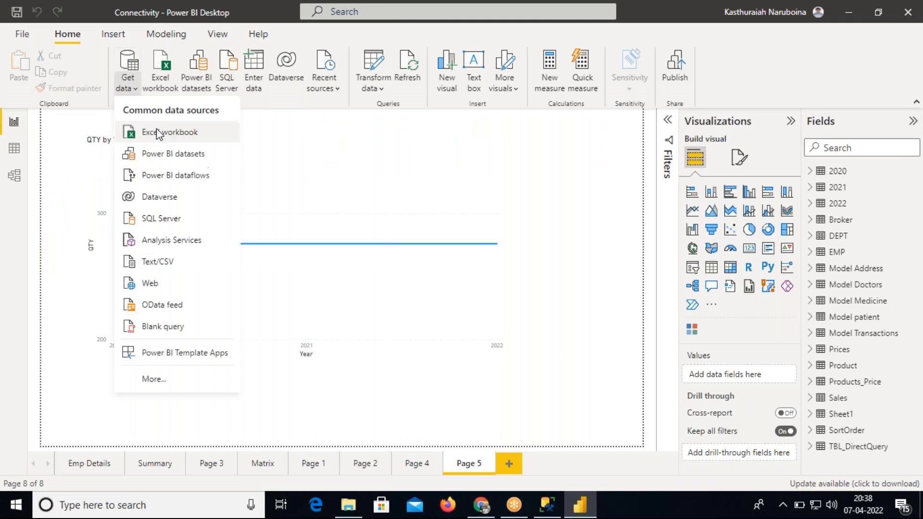
pyautogui.click(160, 131)
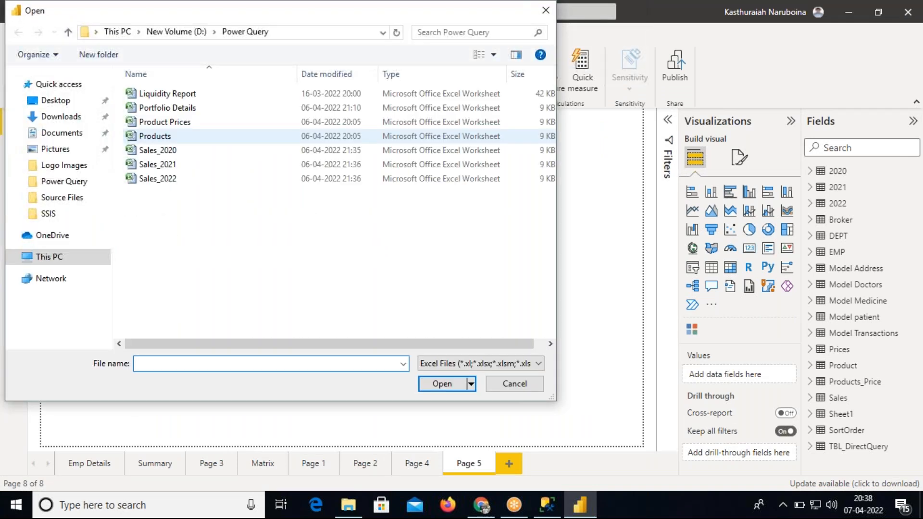
pyautogui.click(160, 94)
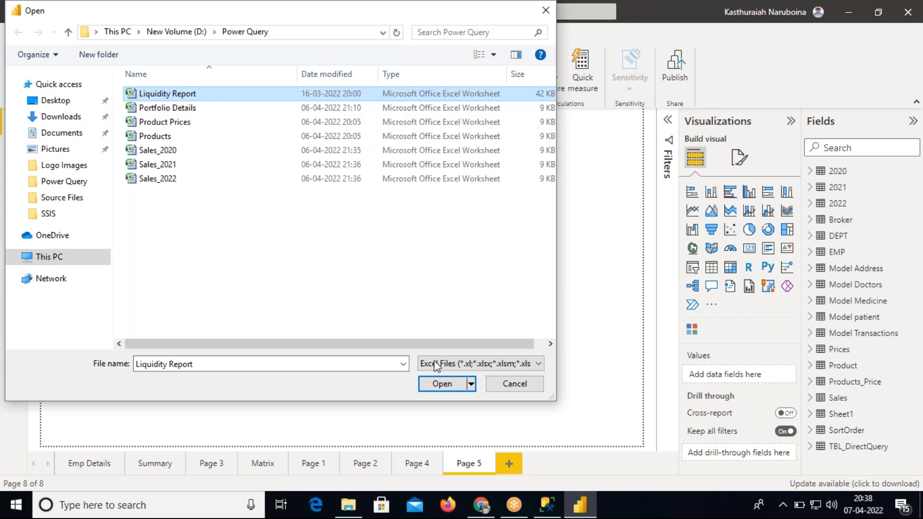
pyautogui.click(440, 384)
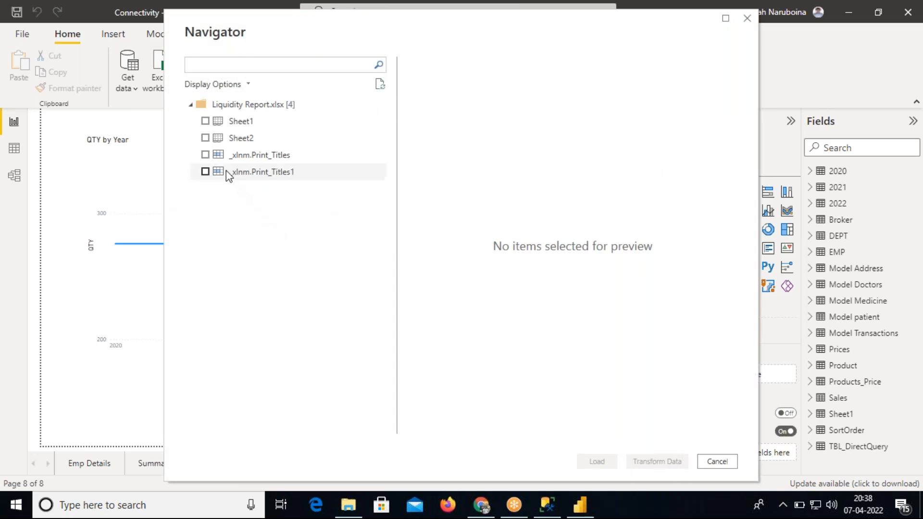
# Choose Sheet2 of the Liquidity Report, inspect its preview, and open it in the Power Query Editor for transformation.
pyautogui.click(205, 138)
pyautogui.click(205, 139)
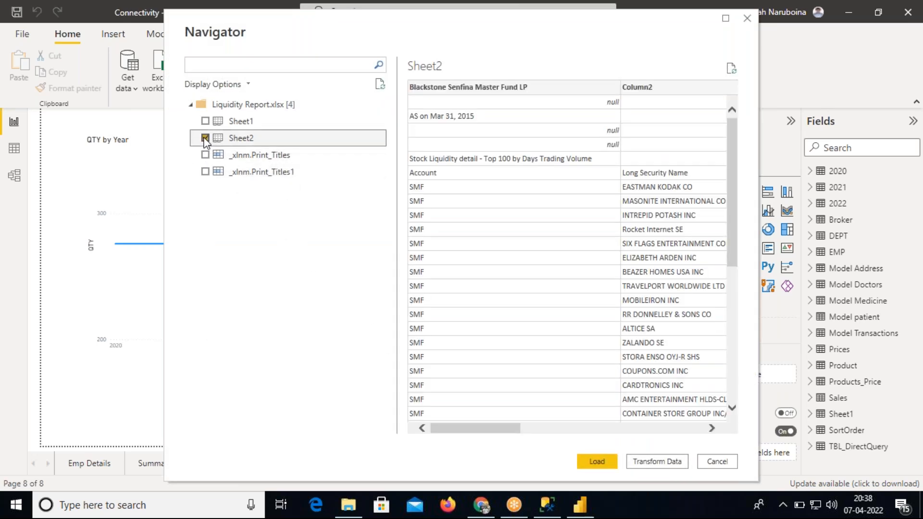
pyautogui.moveTo(257, 26); pyautogui.dragTo(183, 30)
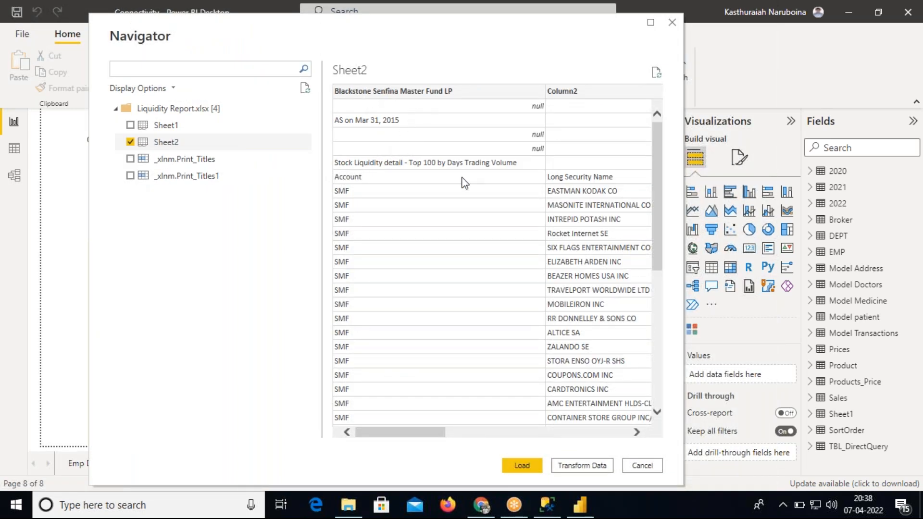
pyautogui.moveTo(435, 432); pyautogui.dragTo(362, 416)
pyautogui.moveTo(654, 193); pyautogui.dragTo(659, 361)
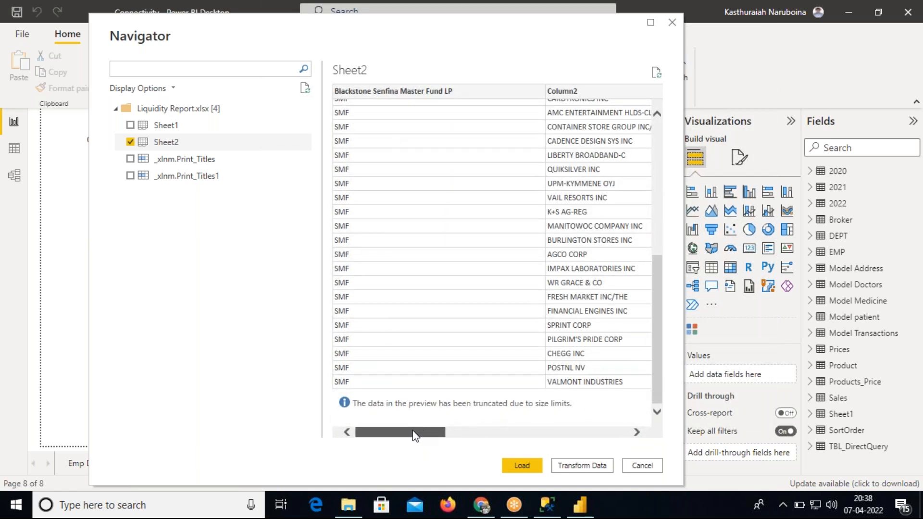
pyautogui.moveTo(657, 380); pyautogui.dragTo(665, 215)
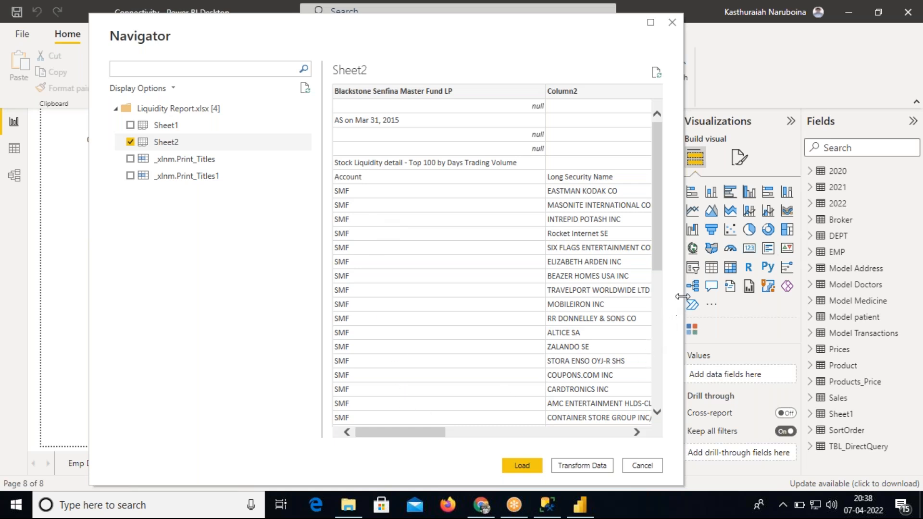
pyautogui.moveTo(684, 295); pyautogui.dragTo(810, 295)
pyautogui.moveTo(315, 32); pyautogui.dragTo(233, 35)
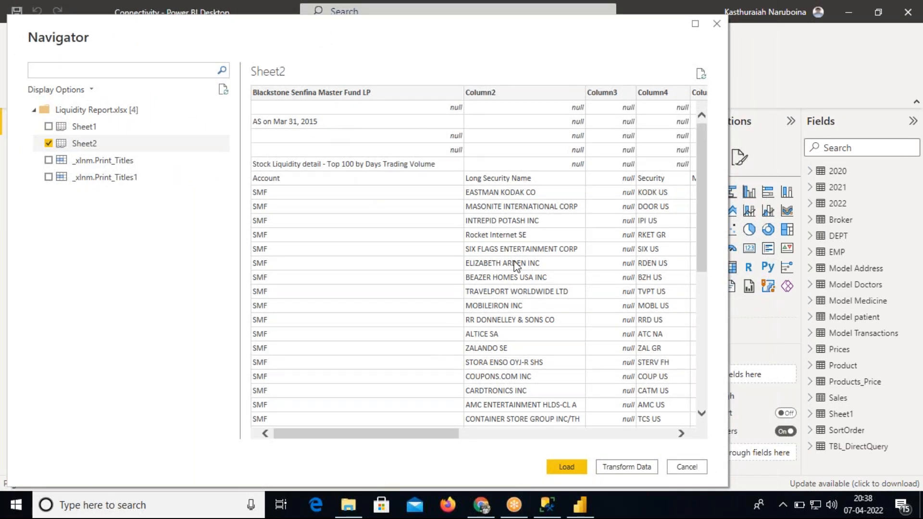
pyautogui.click(616, 467)
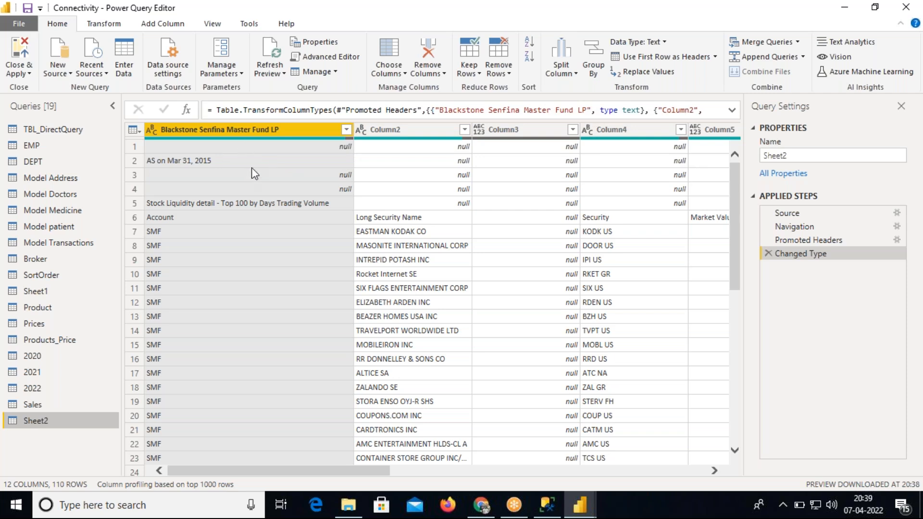
pyautogui.click(501, 75)
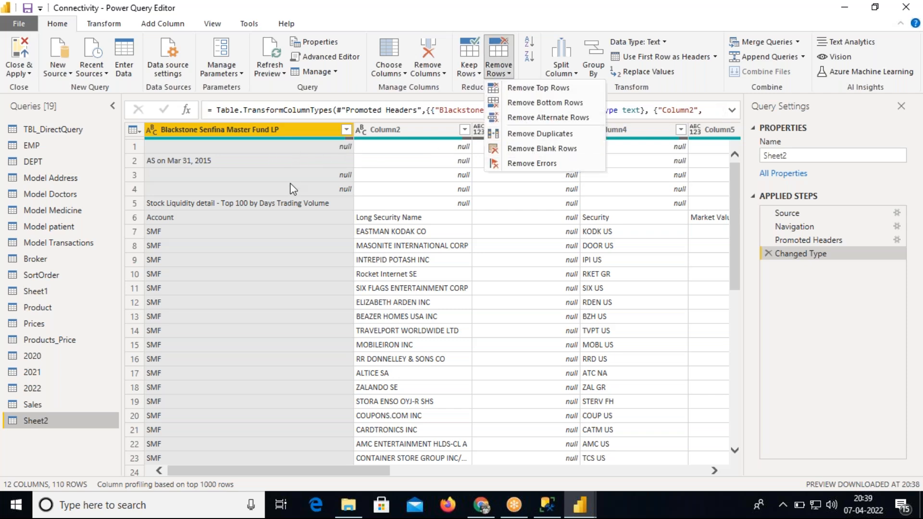
pyautogui.click(241, 195)
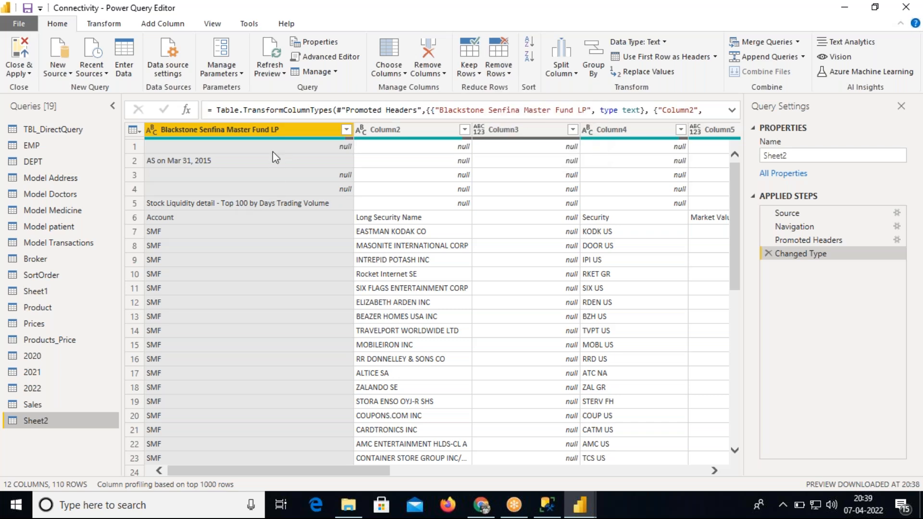
pyautogui.click(507, 75)
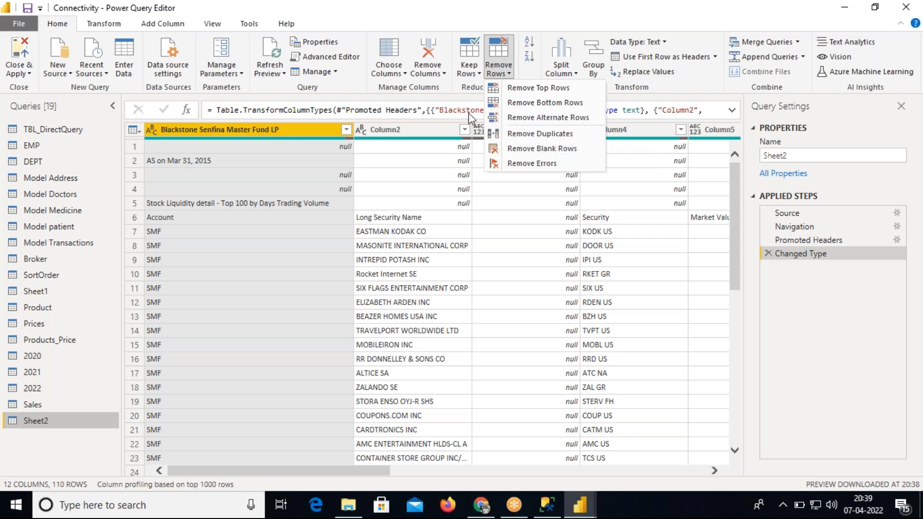
pyautogui.click(295, 148)
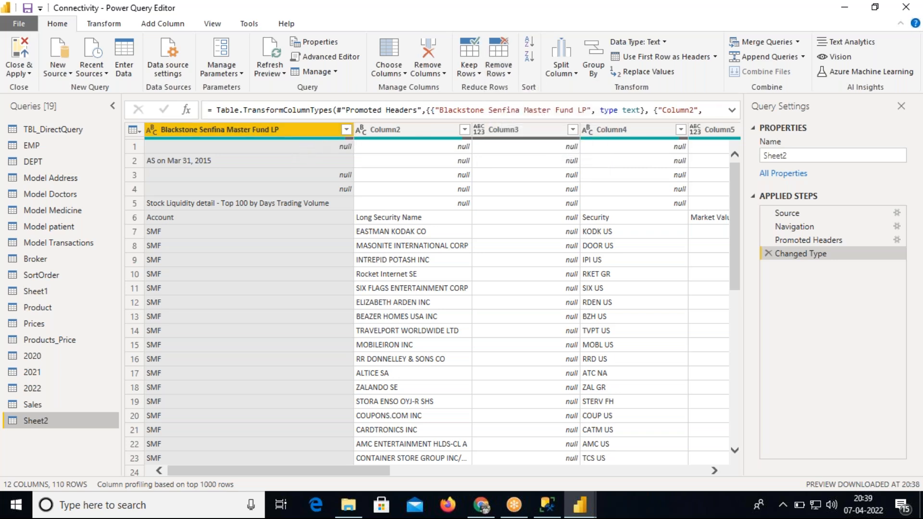
# Try removing the top 2 rows of the Sheet2 query, and discard the resulting applied step.
pyautogui.click(511, 74)
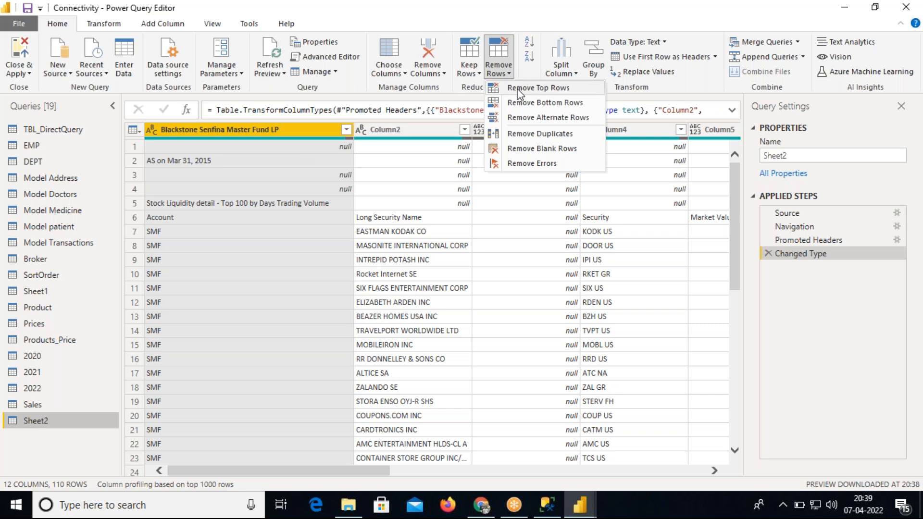
pyautogui.click(547, 88)
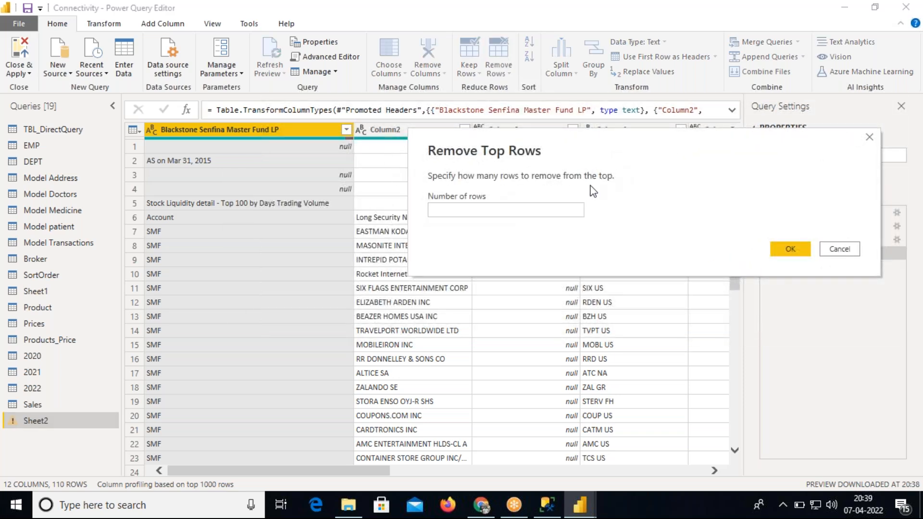
pyautogui.click(484, 210)
pyautogui.write('2')
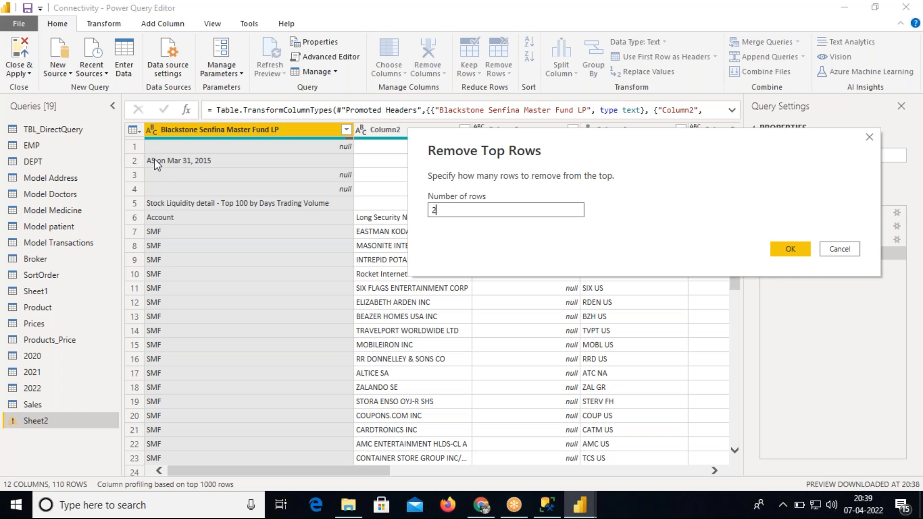
pyautogui.click(788, 250)
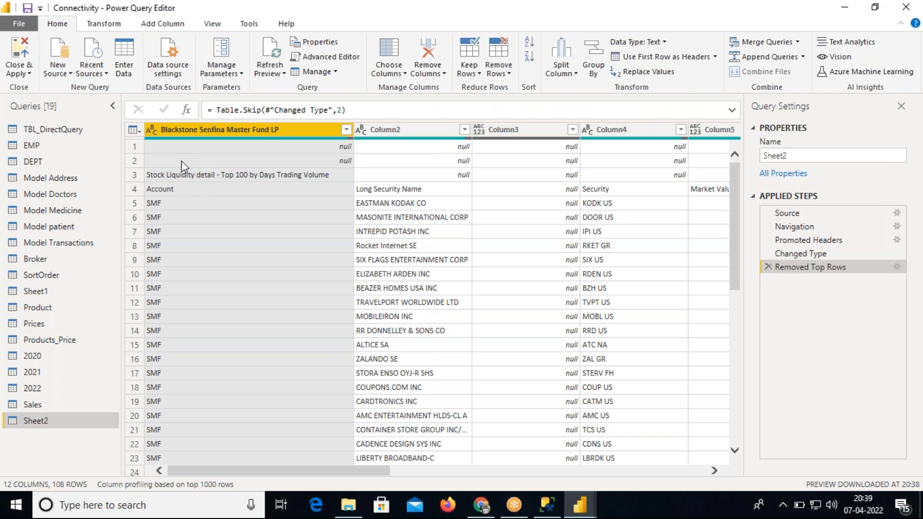
pyautogui.click(768, 267)
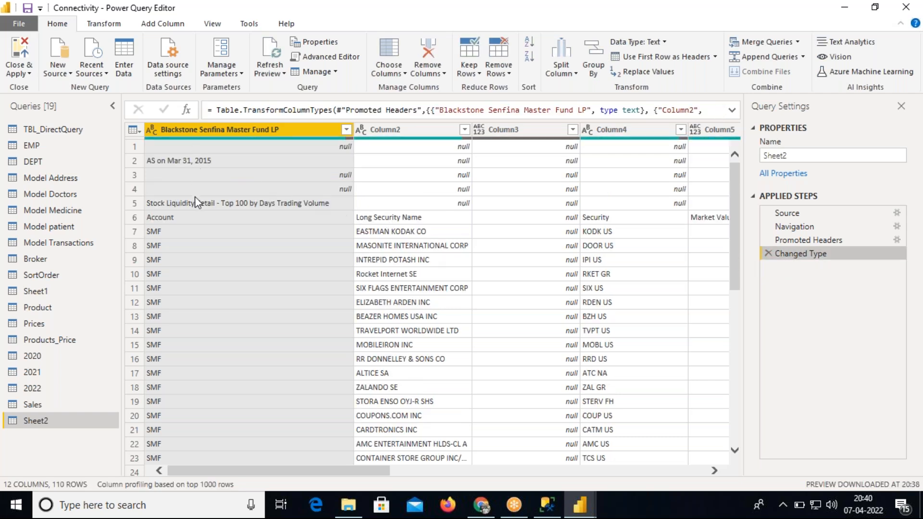
# Remove the top 5 heading rows above the Account header in Sheet2, and delete that applied step again.
pyautogui.click(509, 73)
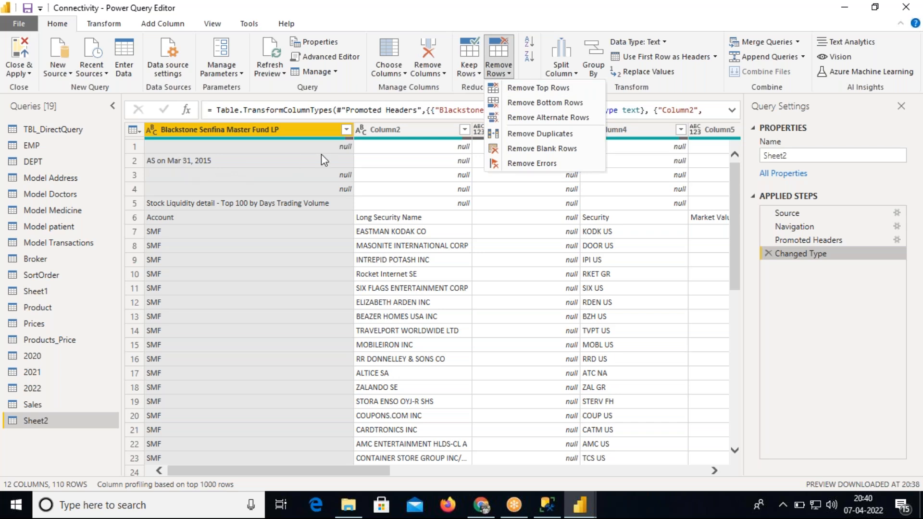
pyautogui.click(526, 88)
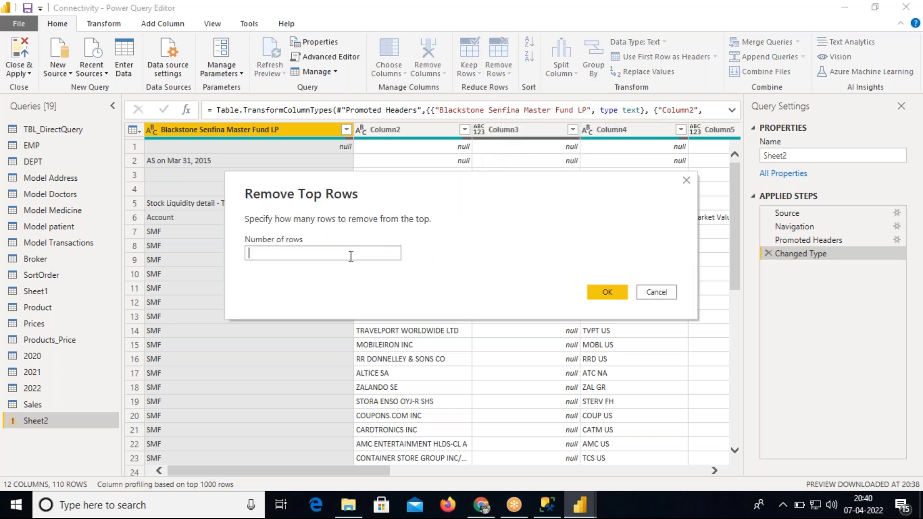
pyautogui.click(597, 294)
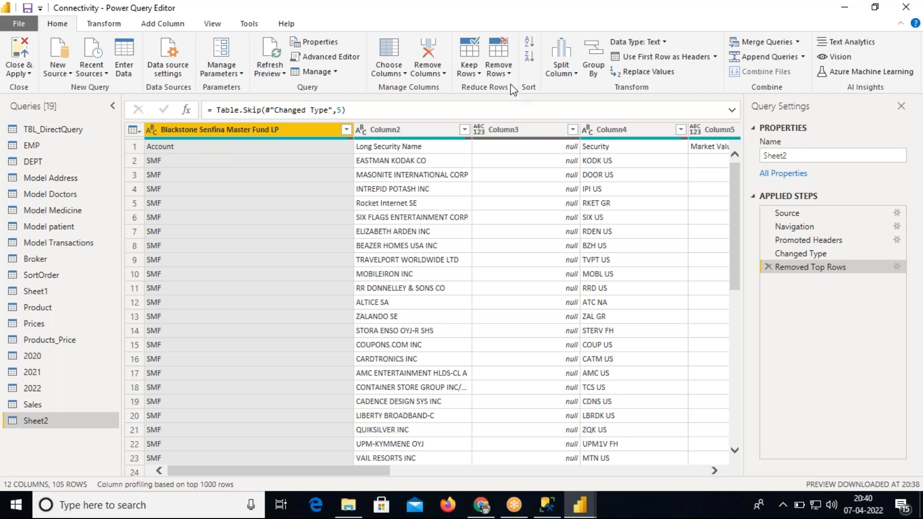
pyautogui.click(500, 73)
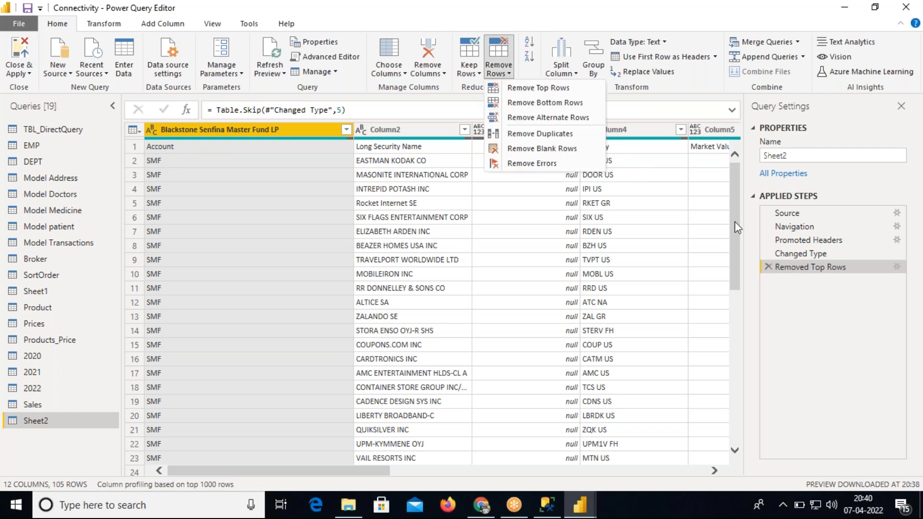
pyautogui.click(774, 270)
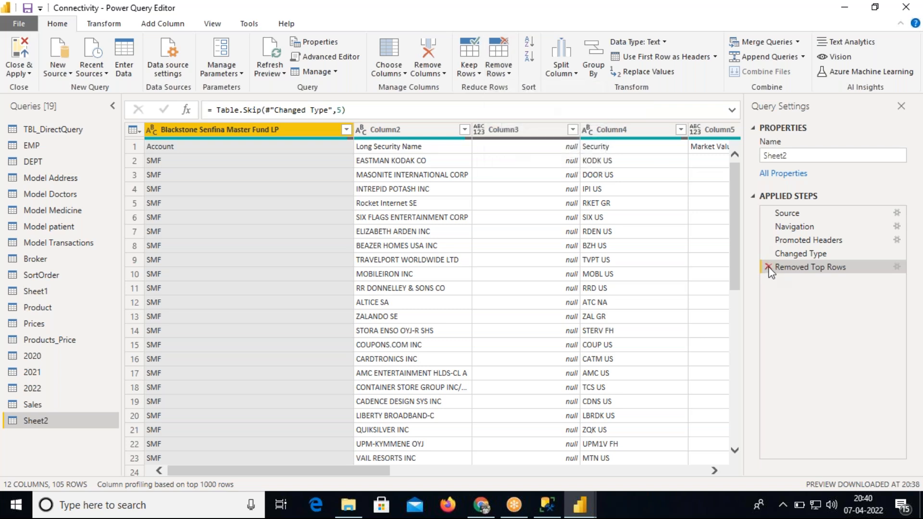
pyautogui.click(768, 267)
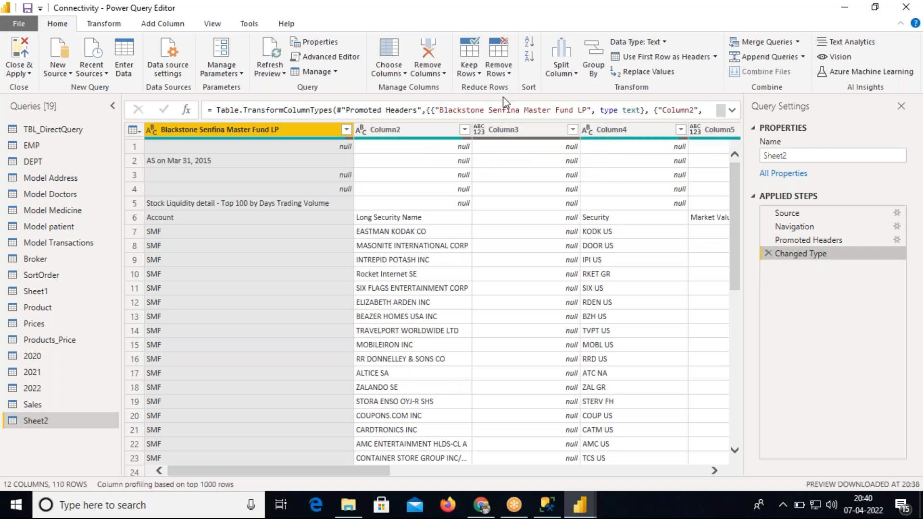
# Remove the bottom 3 total rows from the Sheet2 query and check the end of the table.
pyautogui.click(503, 77)
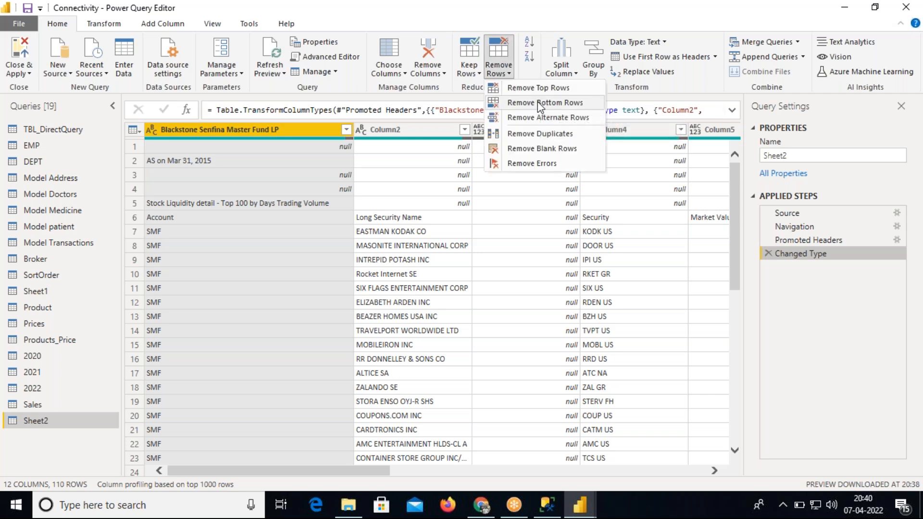
pyautogui.click(736, 194)
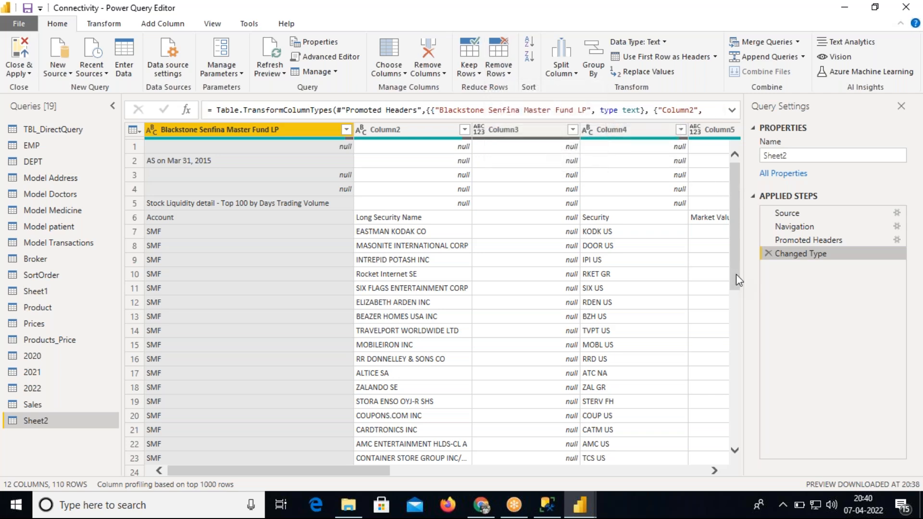
pyautogui.moveTo(740, 241); pyautogui.dragTo(735, 470)
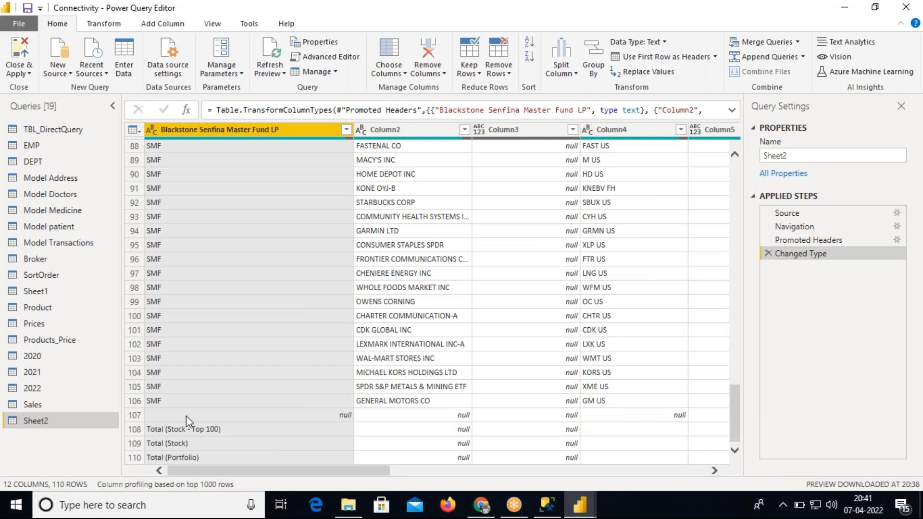
pyautogui.click(510, 72)
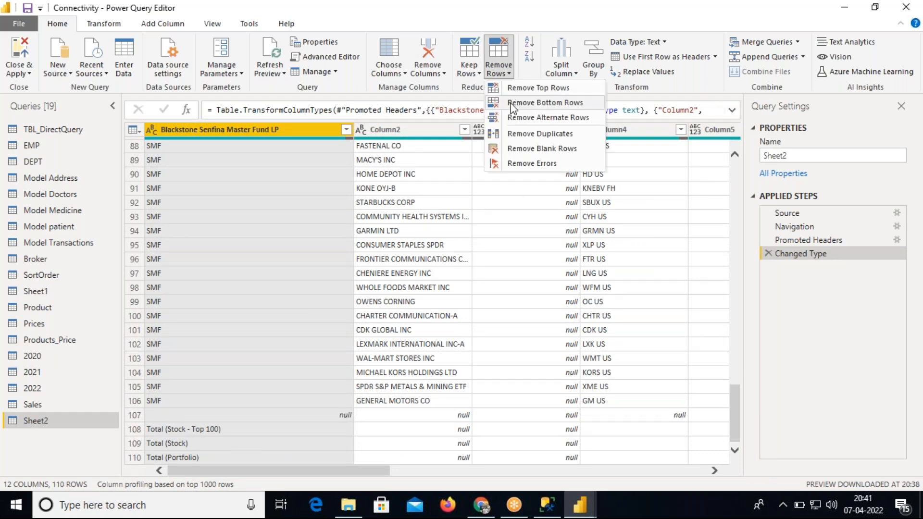
pyautogui.click(524, 102)
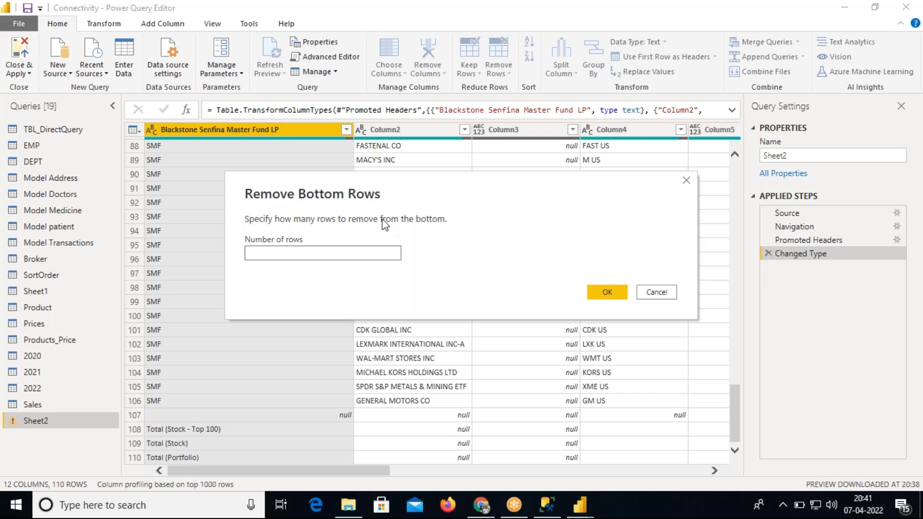
pyautogui.click(337, 253)
pyautogui.write('3')
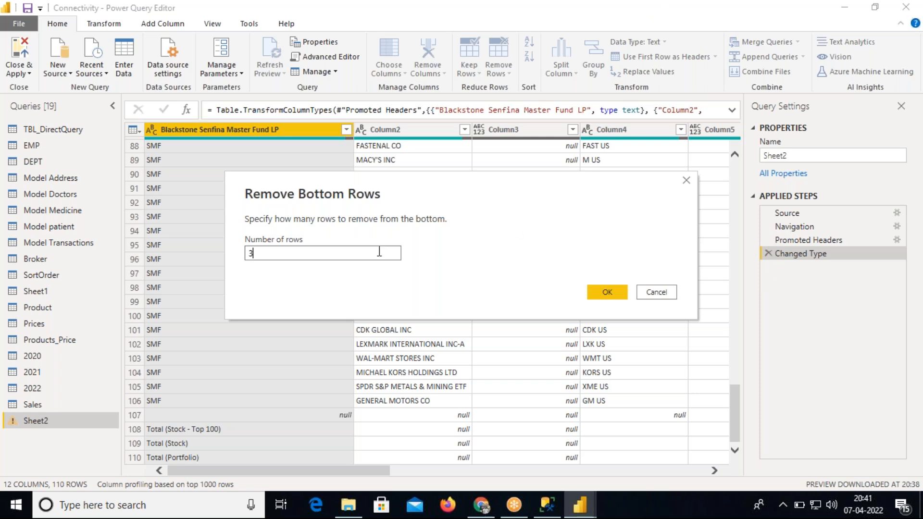
pyautogui.click(593, 288)
pyautogui.moveTo(739, 237); pyautogui.dragTo(736, 433)
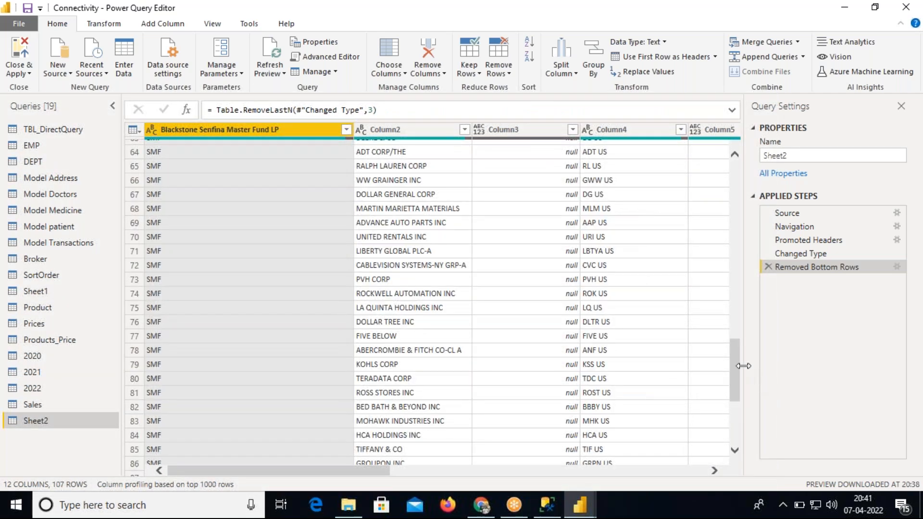
pyautogui.moveTo(738, 351); pyautogui.dragTo(736, 411)
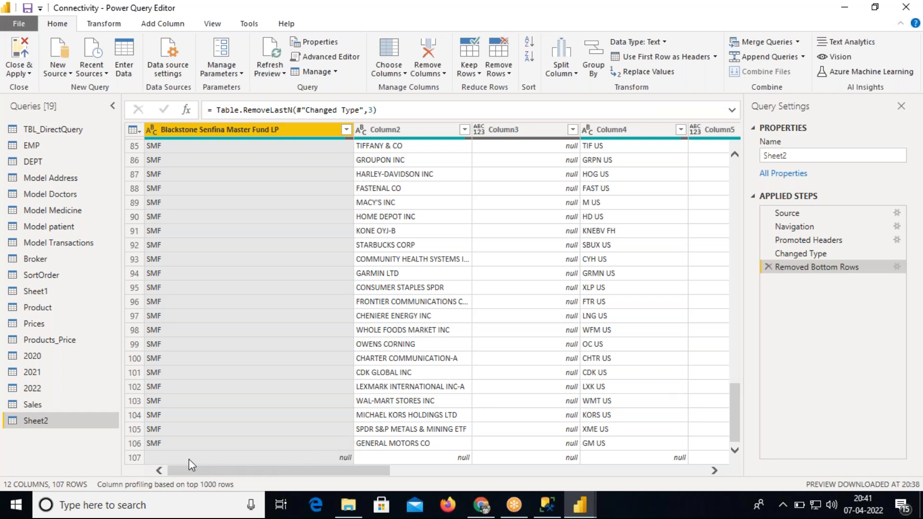
# Remove 1 more bottom row from the Sheet2 query and check both ends of the table.
pyautogui.click(506, 75)
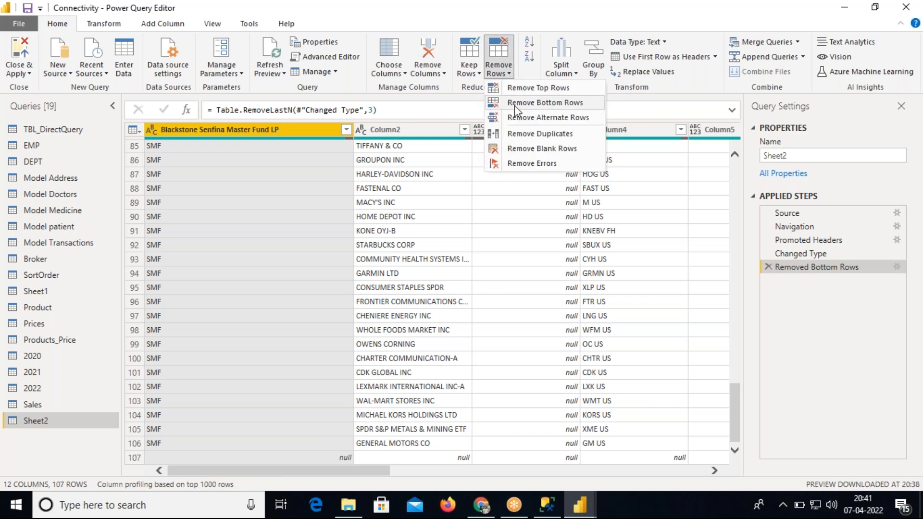
pyautogui.click(514, 106)
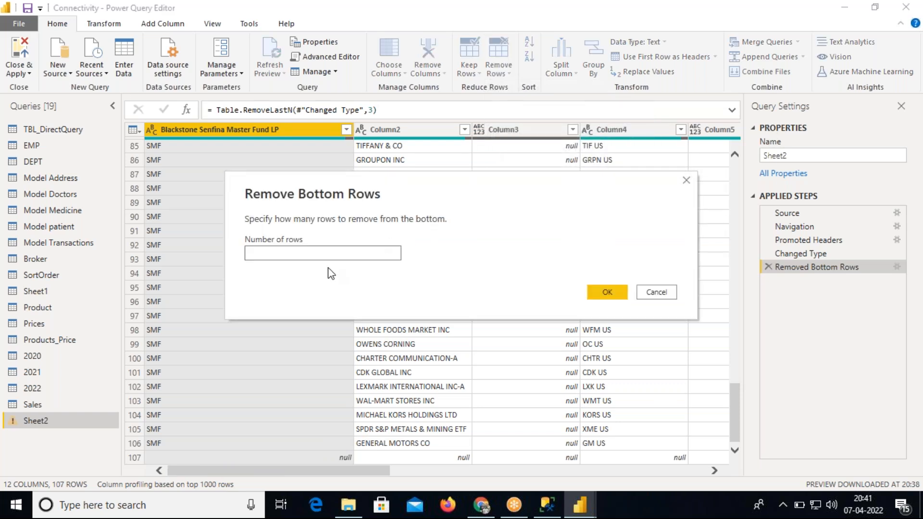
pyautogui.write('1')
pyautogui.click(620, 292)
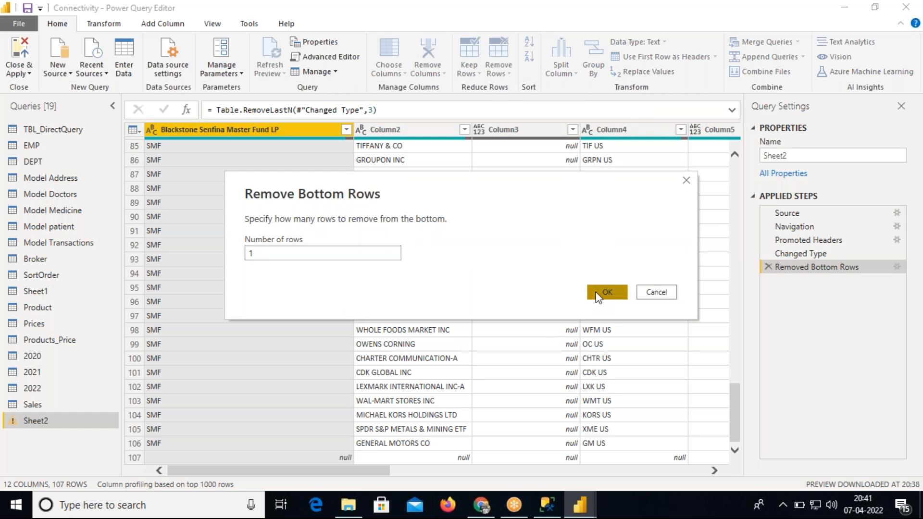
pyautogui.moveTo(737, 241); pyautogui.dragTo(733, 472)
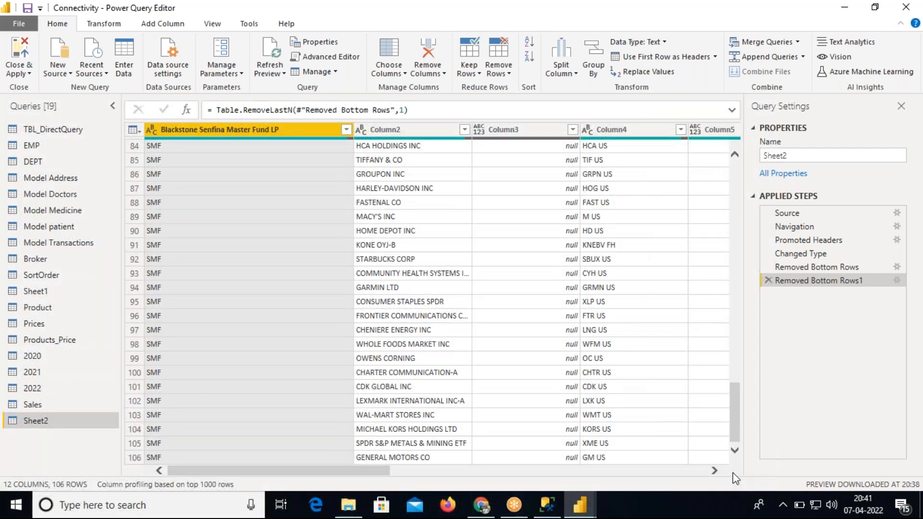
pyautogui.moveTo(734, 435); pyautogui.dragTo(735, 212)
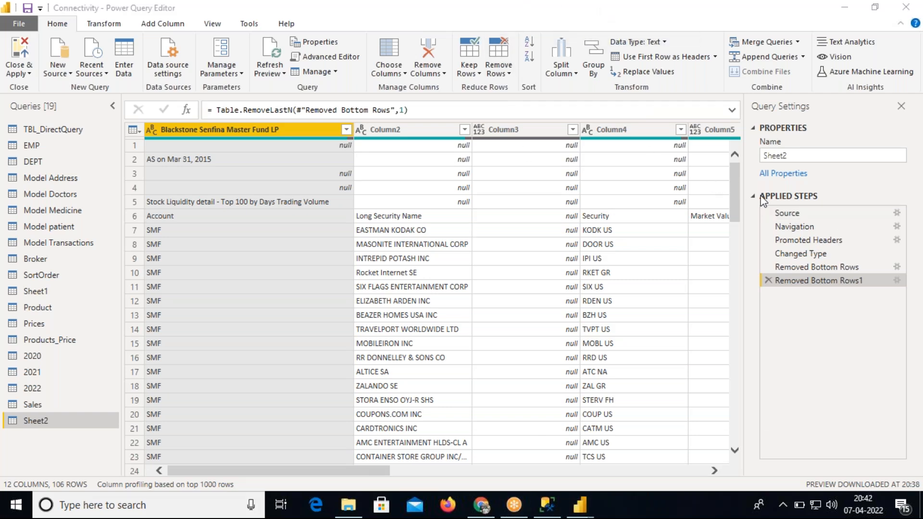
# Delete both bottom-row removal steps from the applied steps of Sheet2.
pyautogui.click(768, 281)
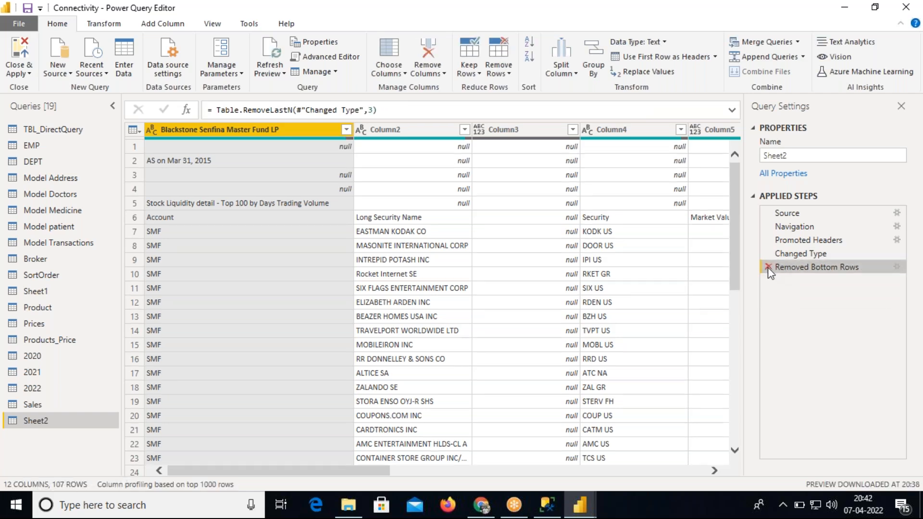
pyautogui.click(768, 268)
pyautogui.moveTo(736, 233); pyautogui.dragTo(733, 179)
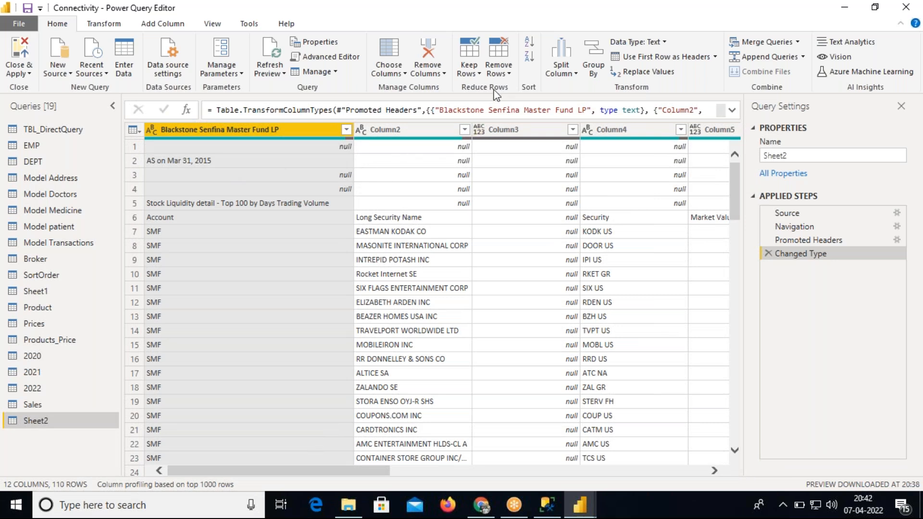
# Try removing alternate rows from Sheet2 with first row 1, 2 rows to remove and 2 to keep, and delete that applied step.
pyautogui.click(505, 74)
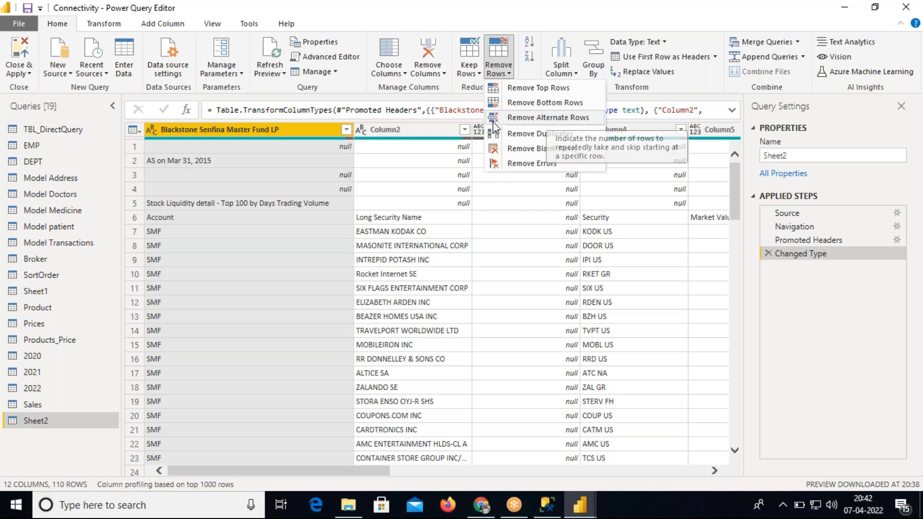
pyautogui.click(133, 159)
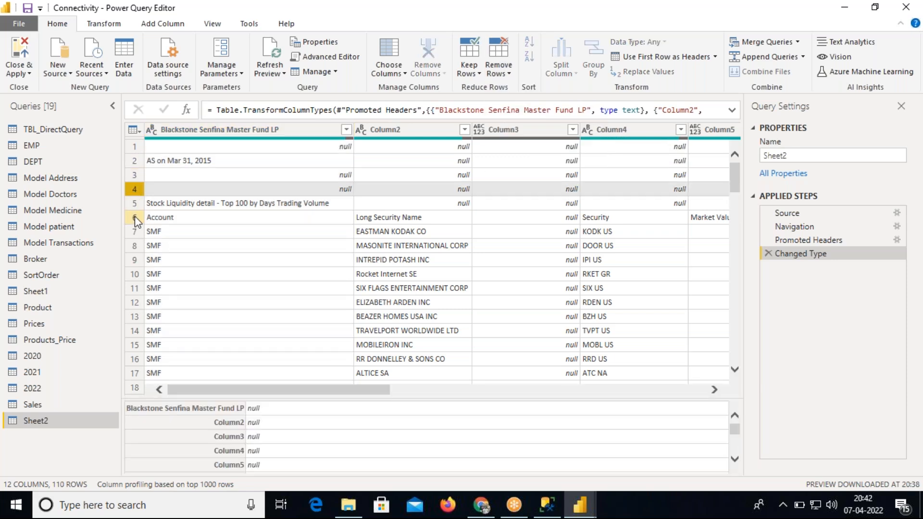
pyautogui.click(135, 218)
pyautogui.click(135, 246)
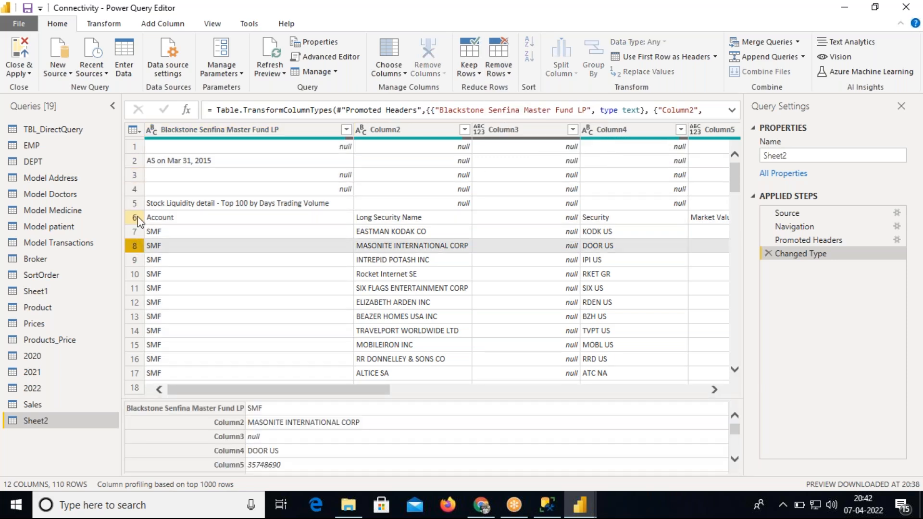
pyautogui.click(499, 67)
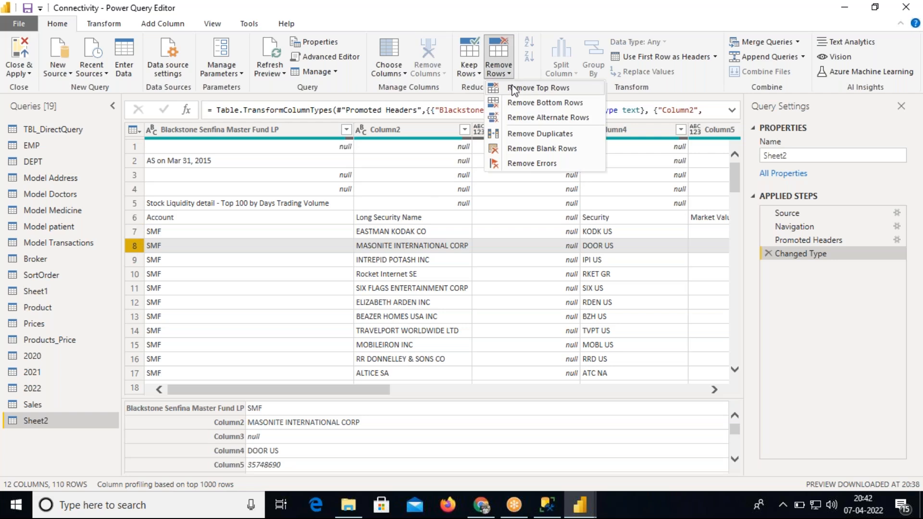
pyautogui.click(533, 119)
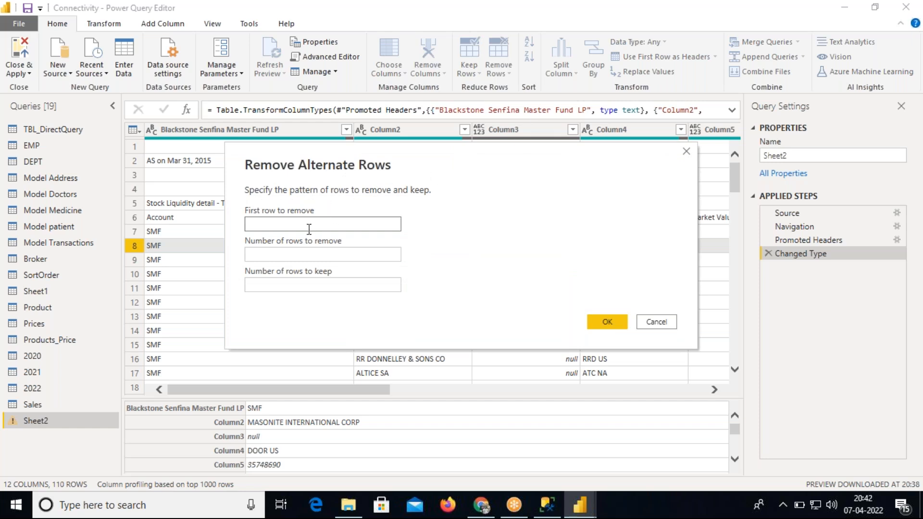
pyautogui.write('1')
pyautogui.click(315, 255)
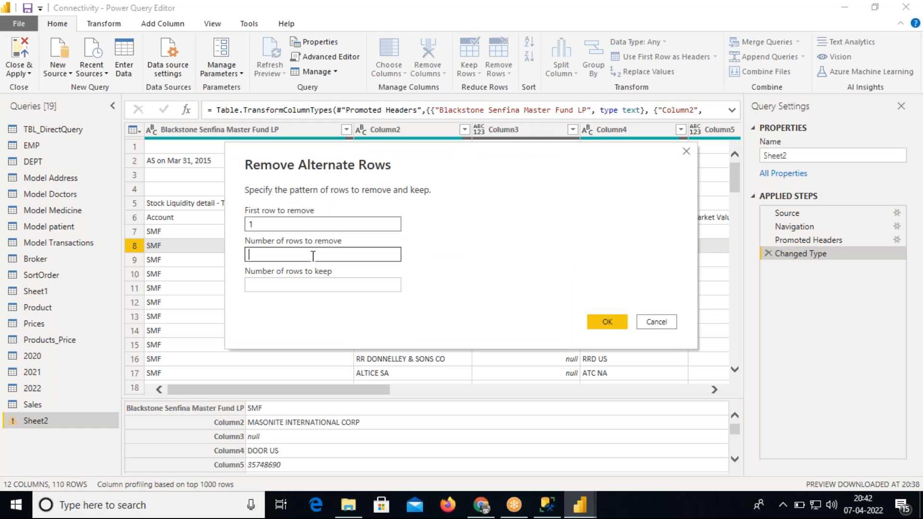
pyautogui.write('2')
pyautogui.click(331, 286)
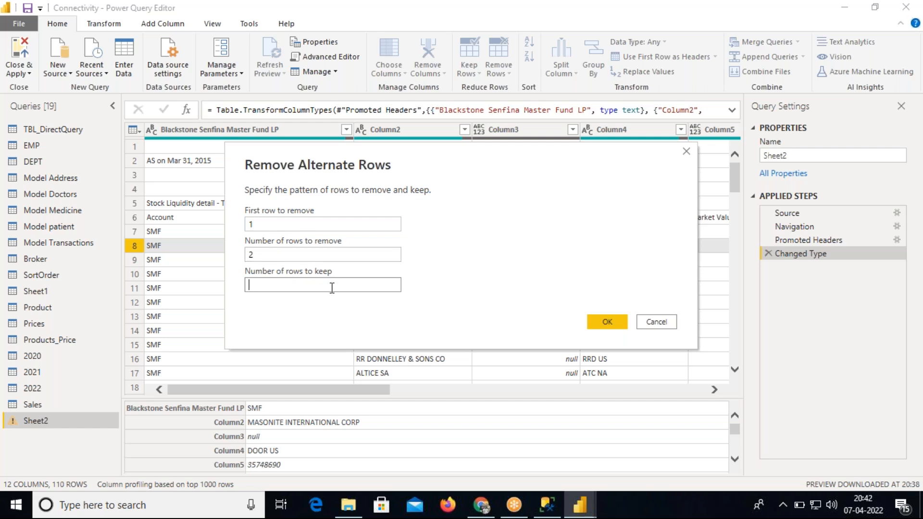
pyautogui.write('2')
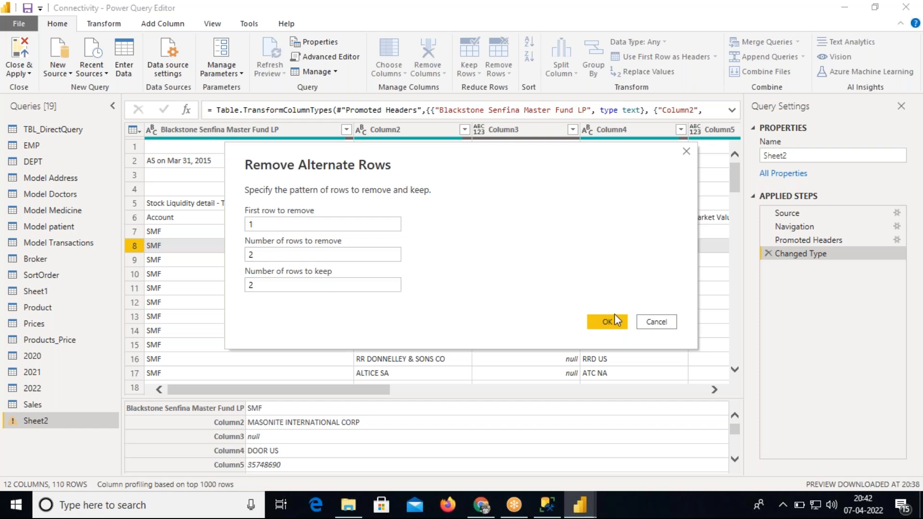
pyautogui.click(614, 319)
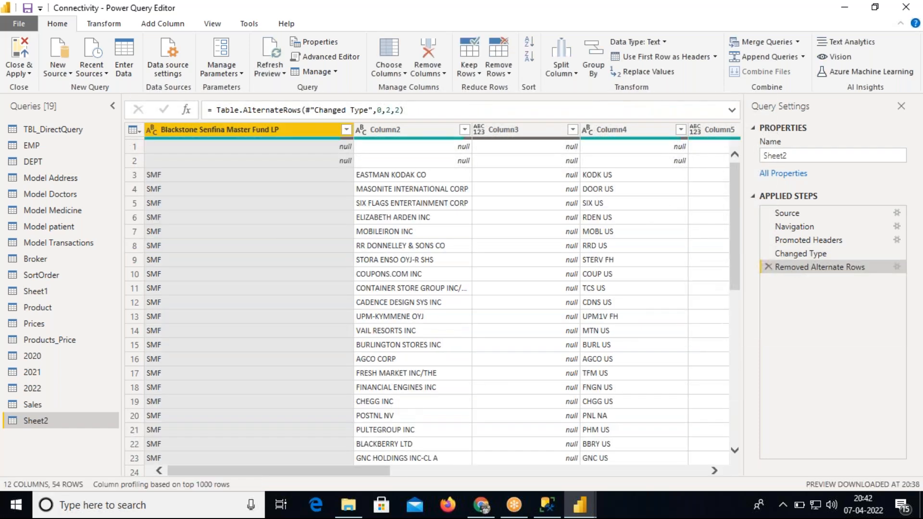
pyautogui.click(768, 267)
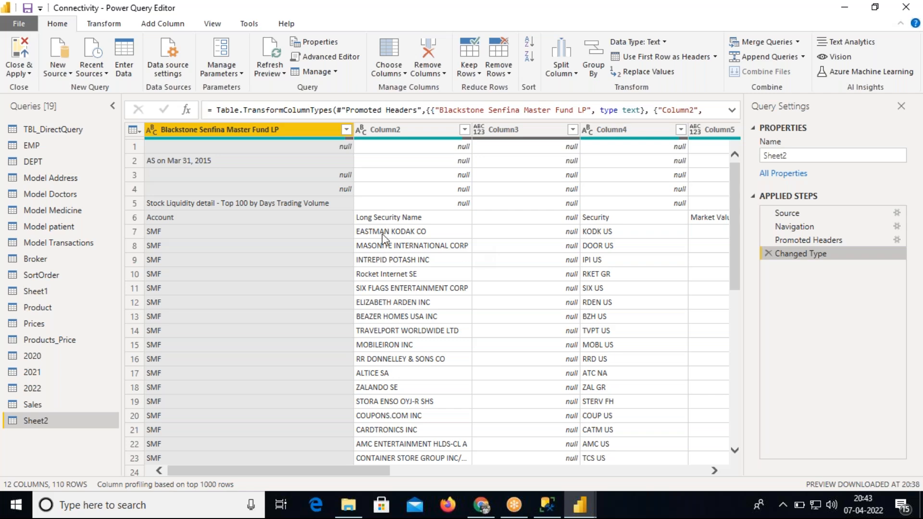
# Filter the null values out of the Blackstone Senfina Master Fund LP column.
pyautogui.click(506, 74)
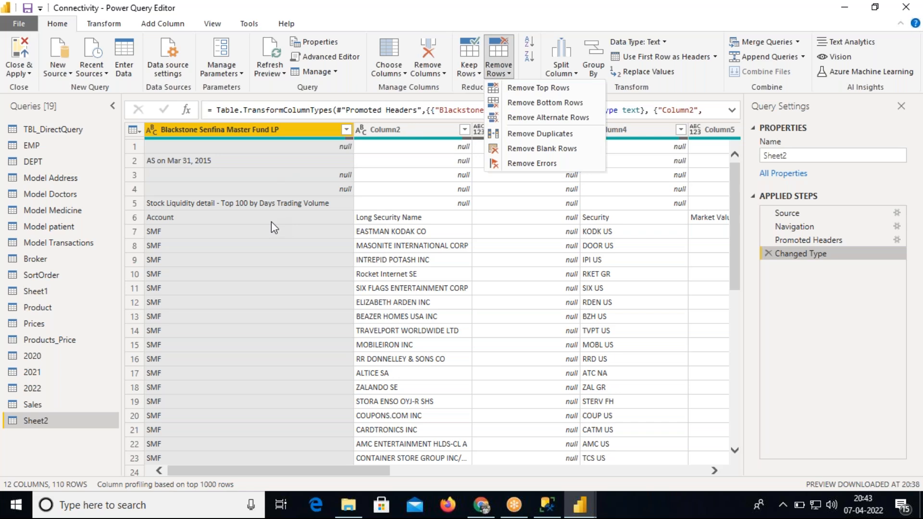
pyautogui.click(264, 186)
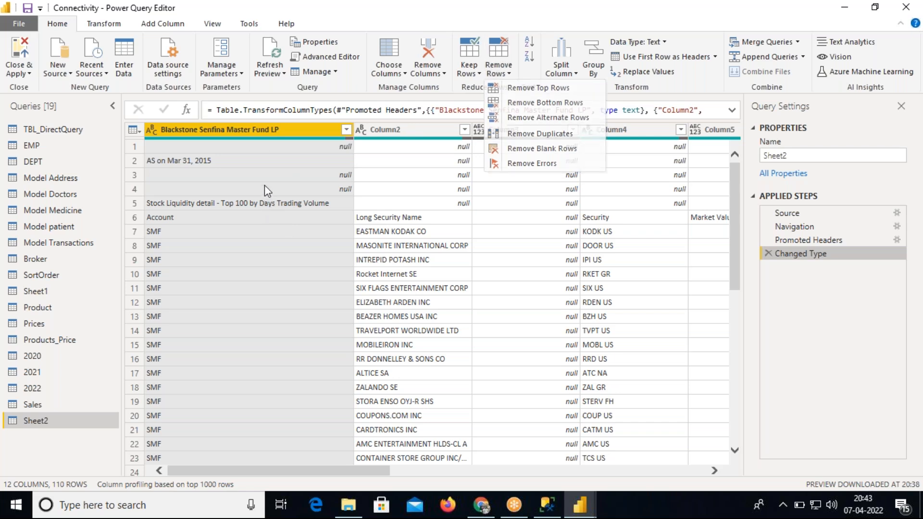
pyautogui.click(346, 130)
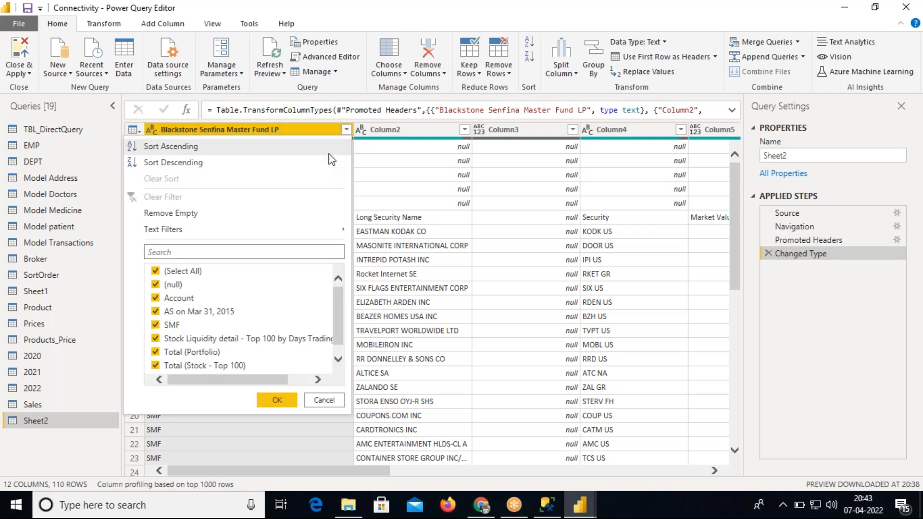
pyautogui.click(375, 233)
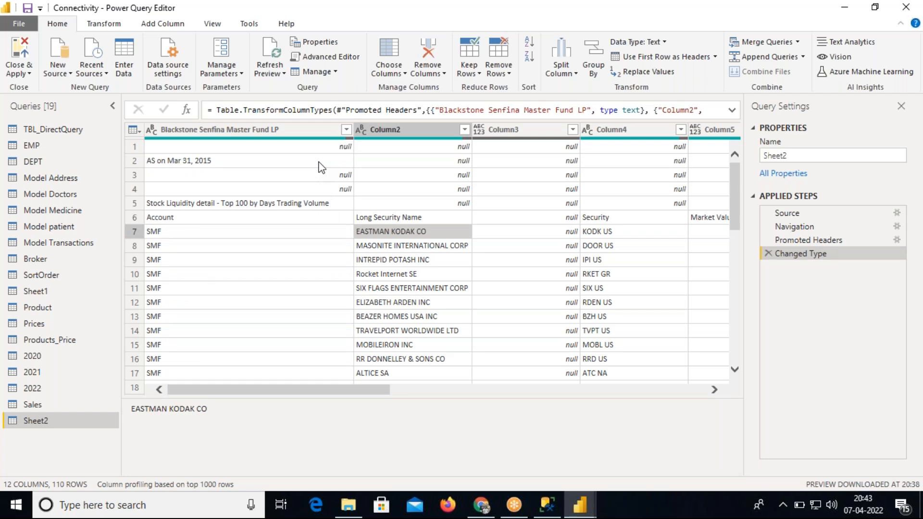
pyautogui.click(347, 130)
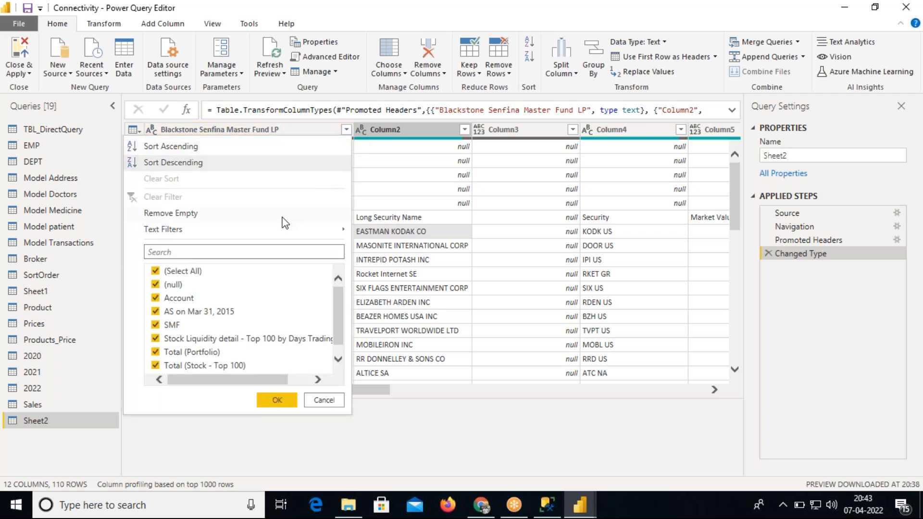
pyautogui.click(155, 287)
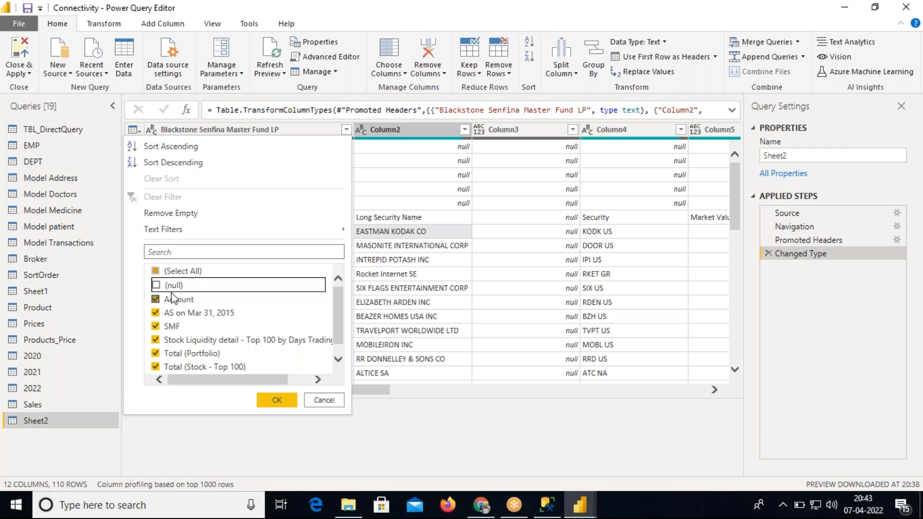
pyautogui.click(270, 400)
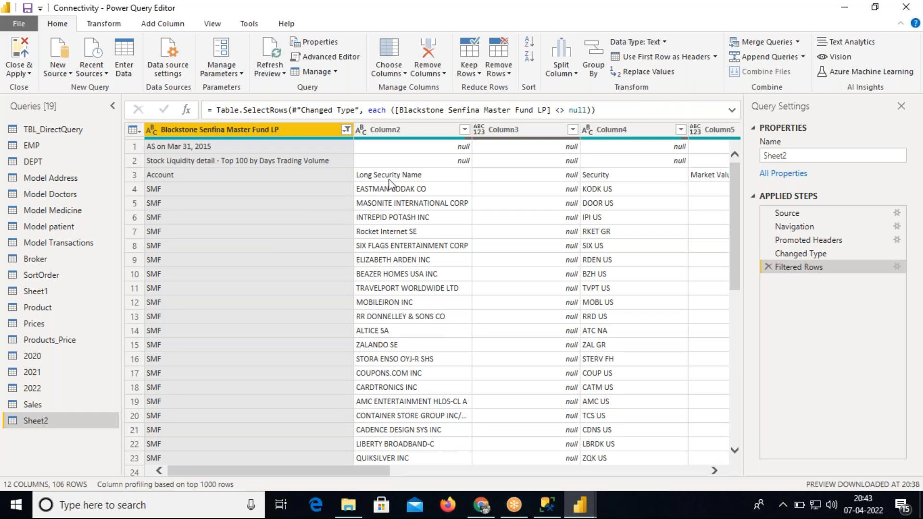
# Filter the null values out of Column2 and check the remaining rows.
pyautogui.click(464, 129)
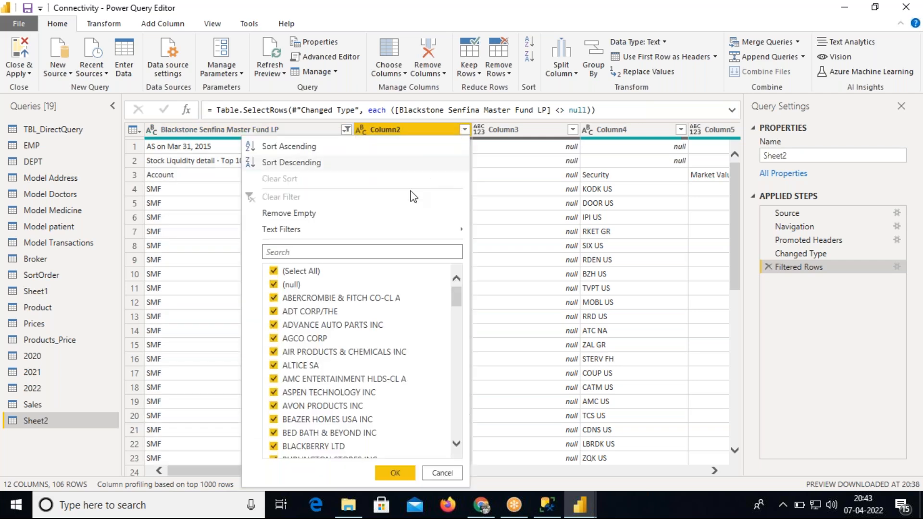
pyautogui.click(289, 285)
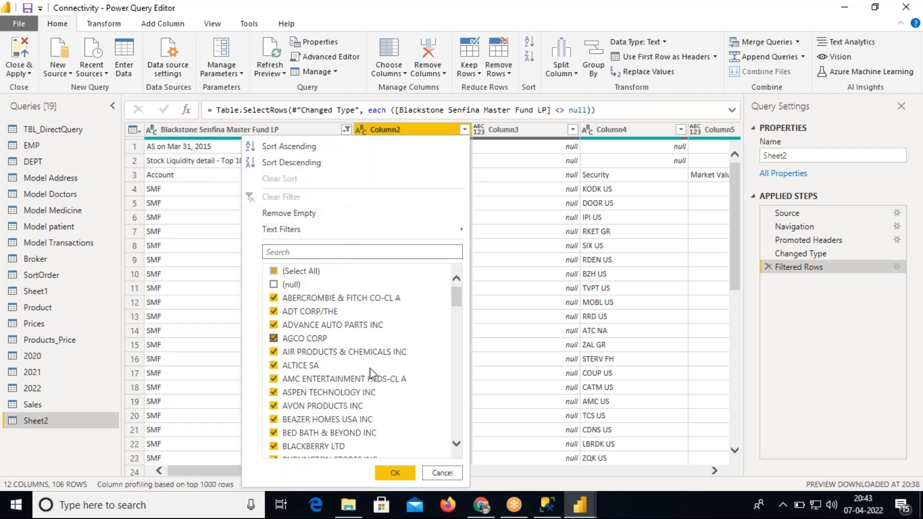
pyautogui.click(392, 473)
pyautogui.moveTo(736, 212)
pyautogui.mouseDown()
pyautogui.moveTo(736, 440)
pyautogui.moveTo(742, 196)
pyautogui.mouseUp()
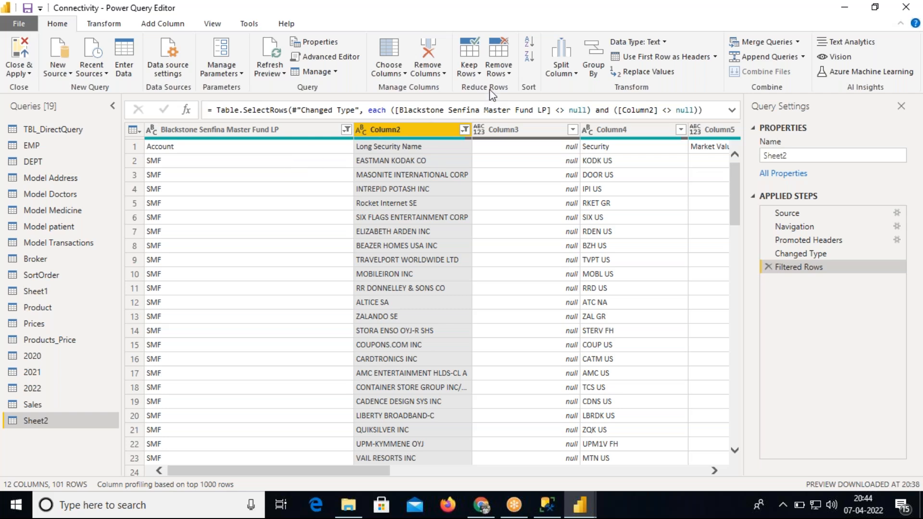
pyautogui.click(500, 73)
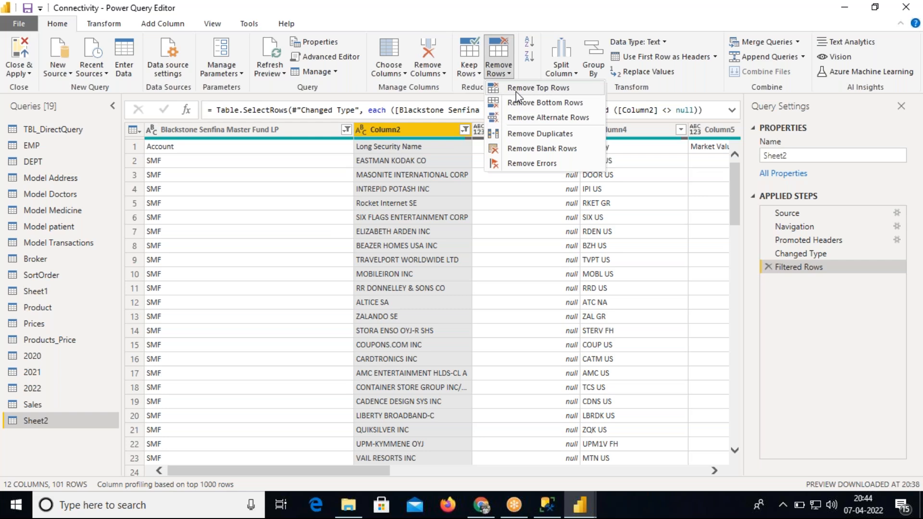
pyautogui.click(344, 180)
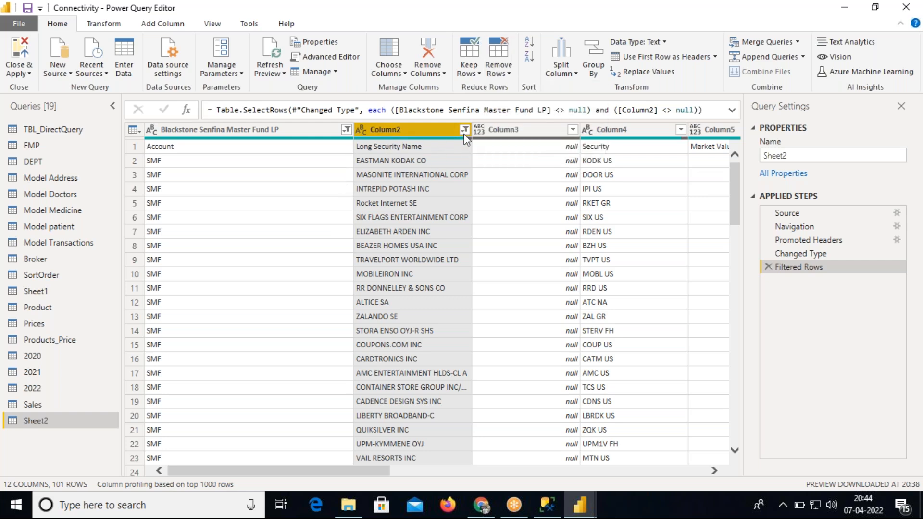
pyautogui.moveTo(463, 138)
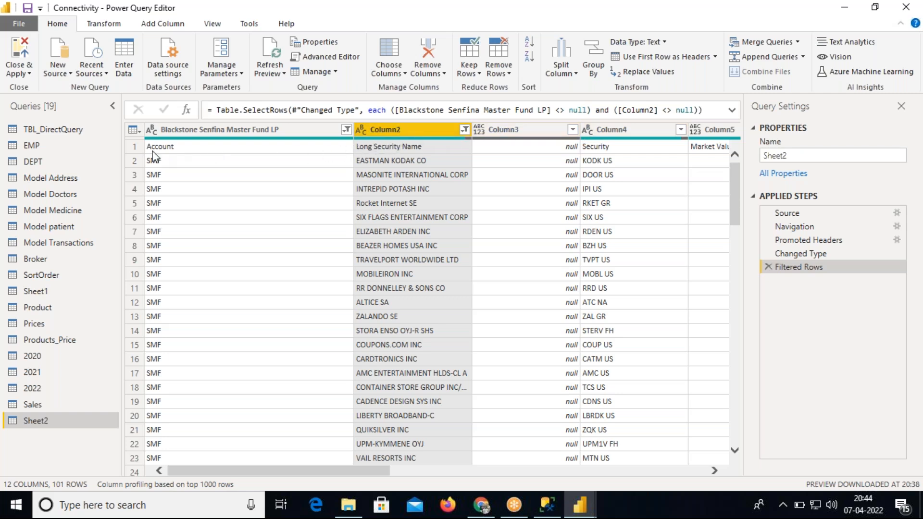
# Promote the first row, starting with Account and Long Security Name, to column headers and review all columns.
pyautogui.click(136, 148)
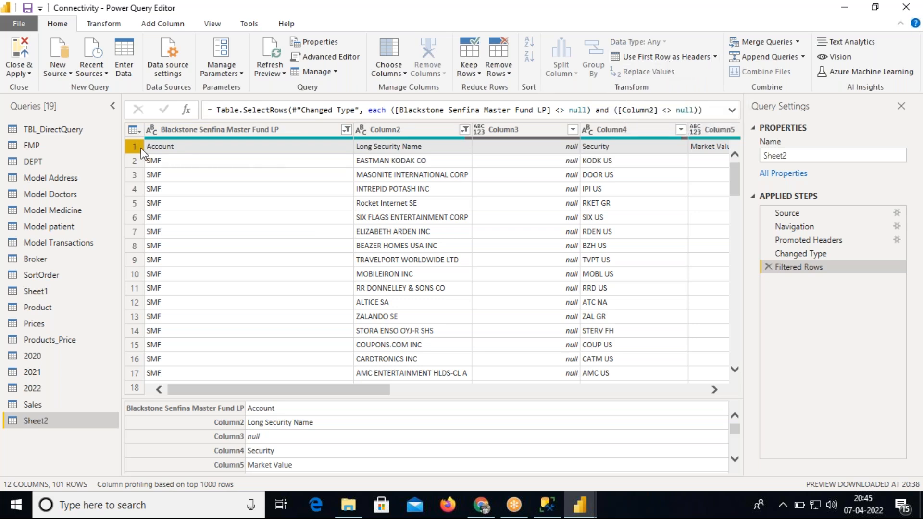
pyautogui.click(640, 59)
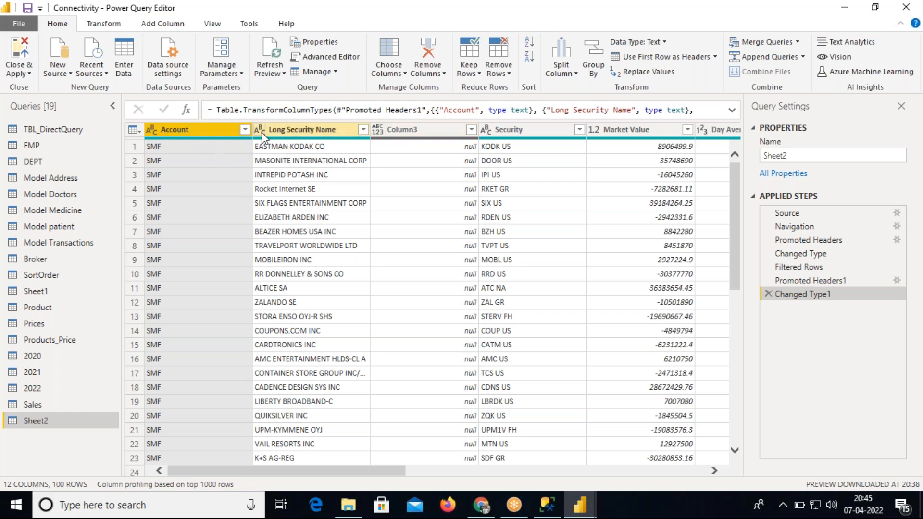
pyautogui.moveTo(388, 476); pyautogui.dragTo(536, 478)
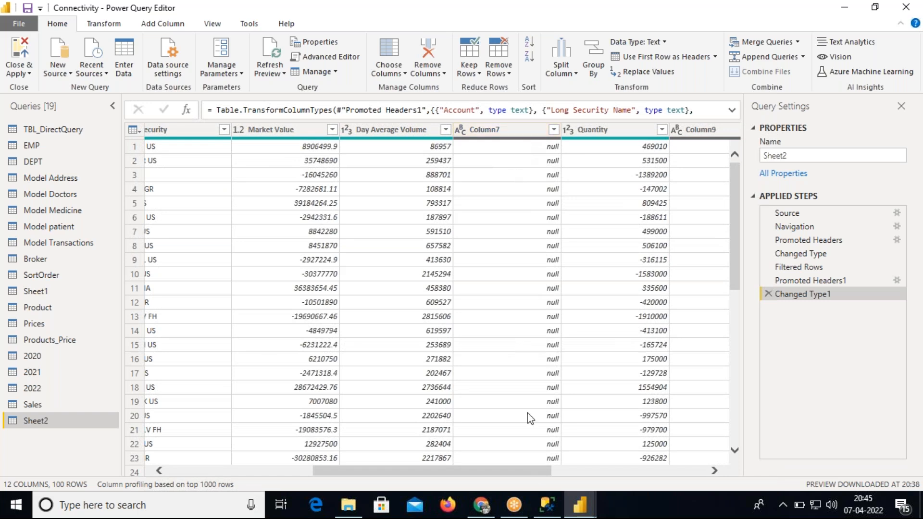
pyautogui.moveTo(545, 476); pyautogui.dragTo(353, 477)
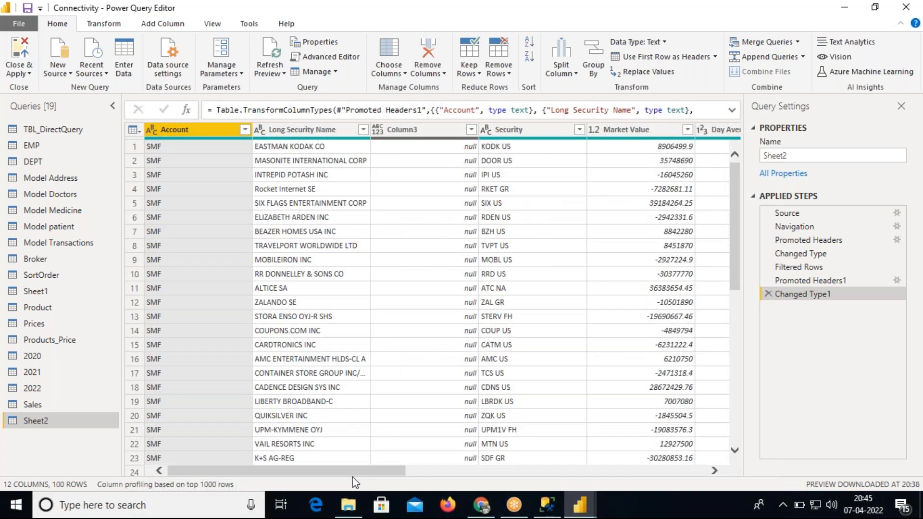
# Remove the null-only Column3, between Long Security Name and Security, from the Sheet2 query.
pyautogui.click(441, 73)
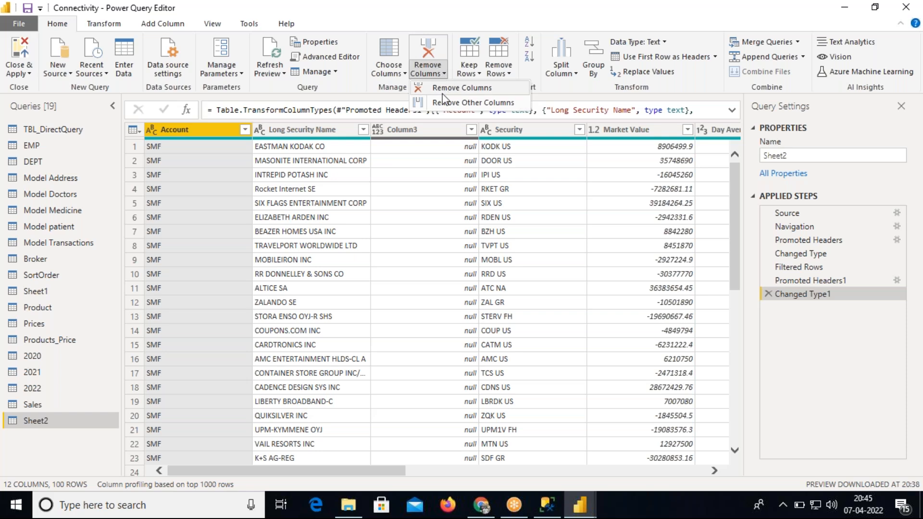
pyautogui.click(425, 134)
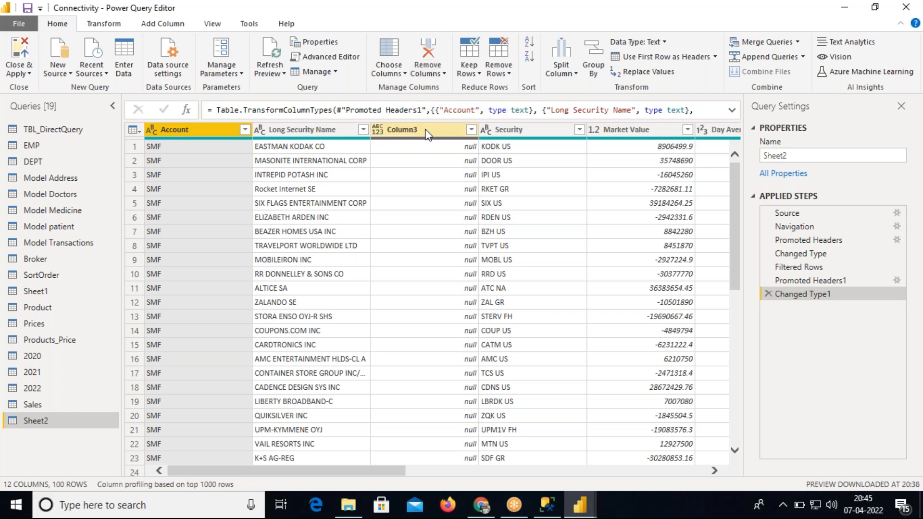
pyautogui.click(427, 134)
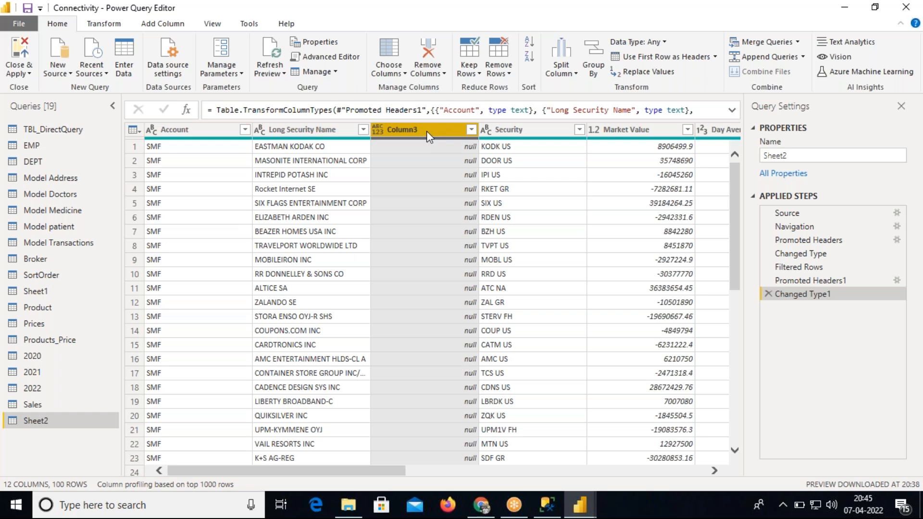
pyautogui.rightClick(427, 129)
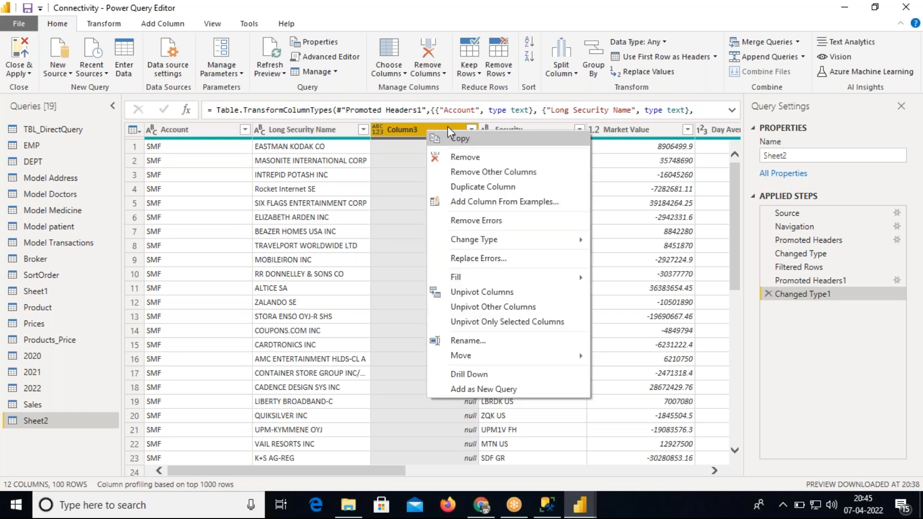
pyautogui.rightClick(414, 131)
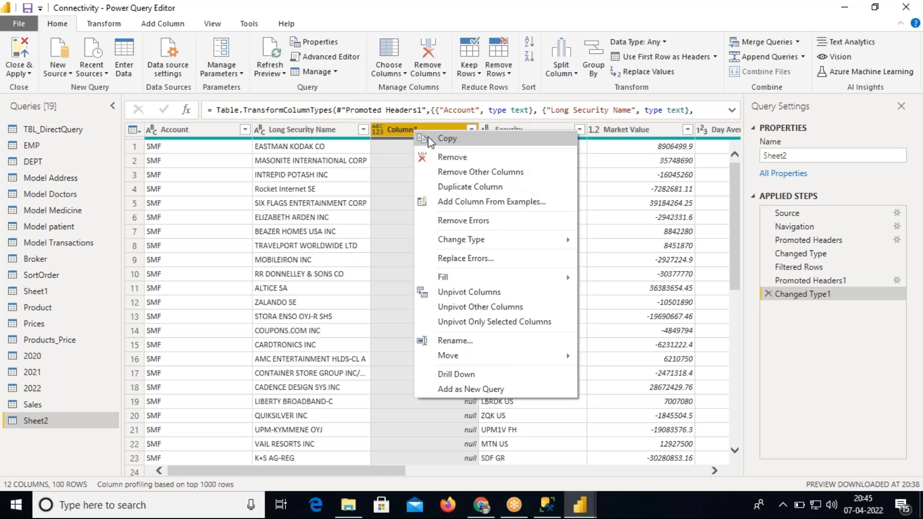
pyautogui.click(449, 158)
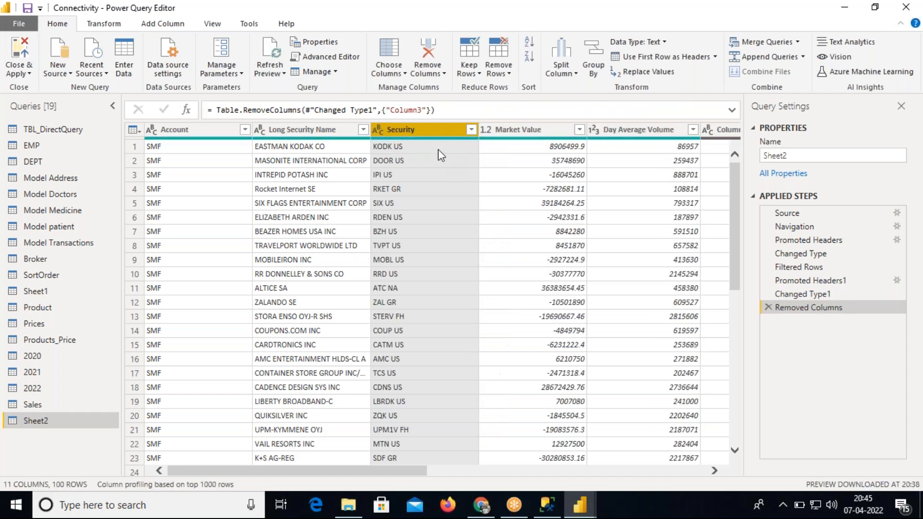
# Remove the null-only columns Column7 and Column9, on either side of the Quantity column, from Sheet2.
pyautogui.moveTo(411, 472); pyautogui.dragTo(540, 477)
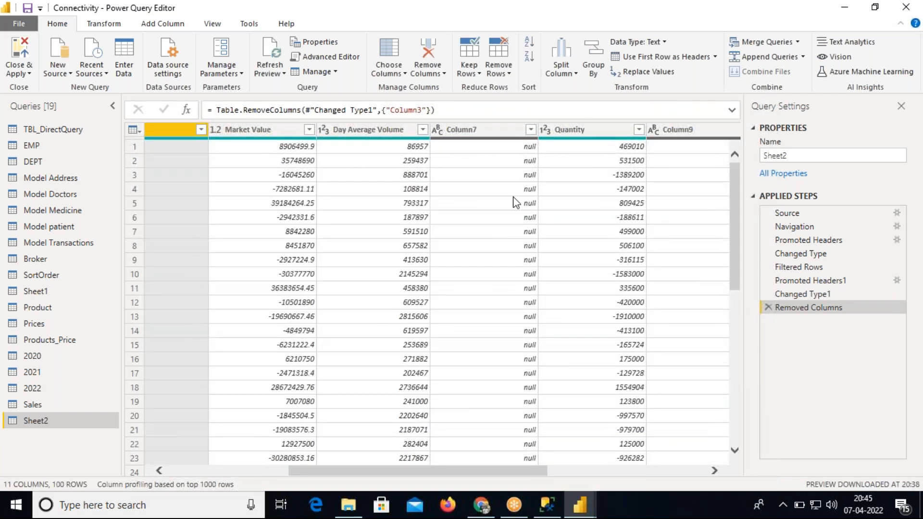
pyautogui.click(492, 134)
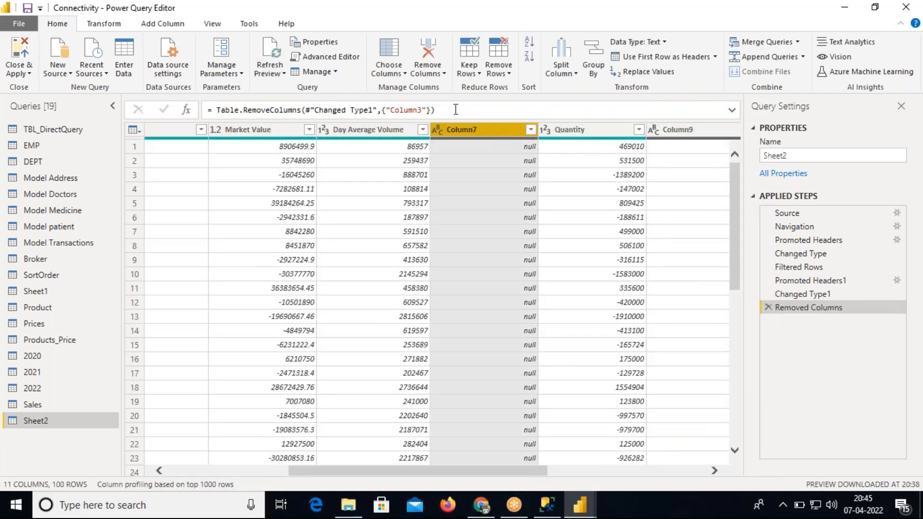
pyautogui.click(440, 73)
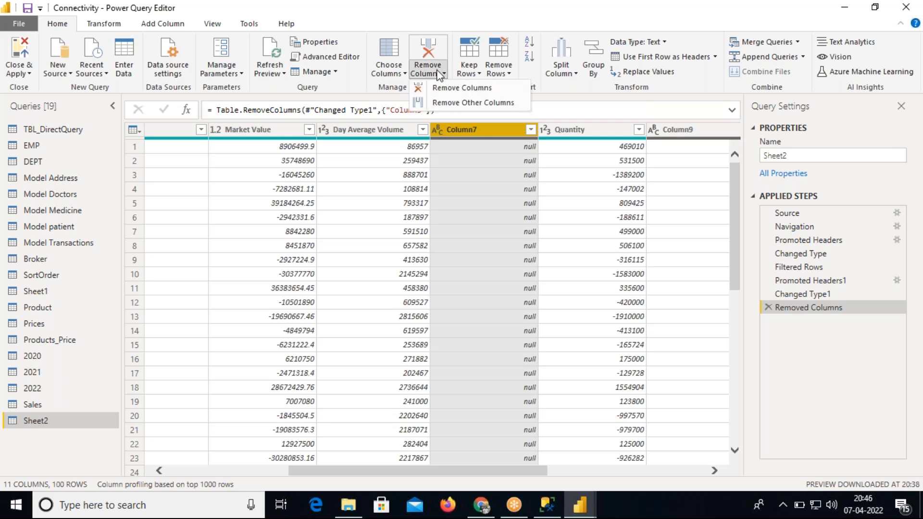
pyautogui.click(443, 88)
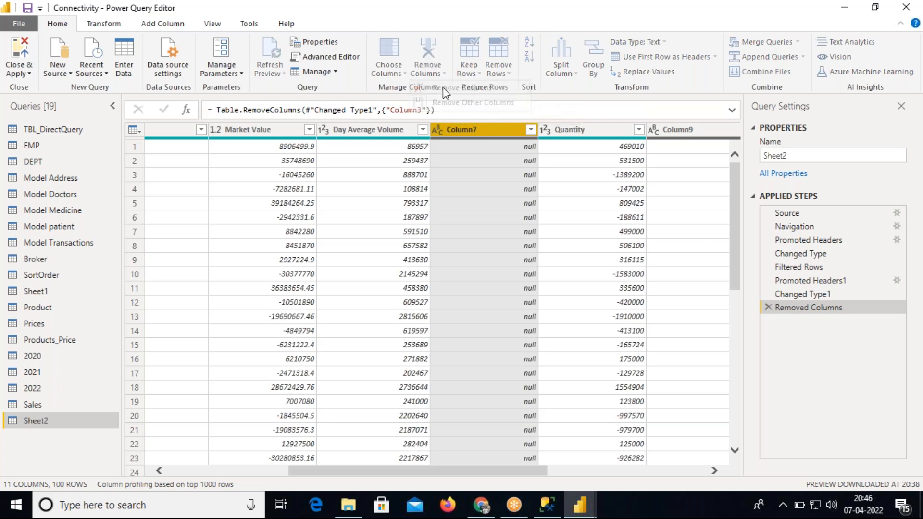
pyautogui.moveTo(521, 472); pyautogui.dragTo(600, 471)
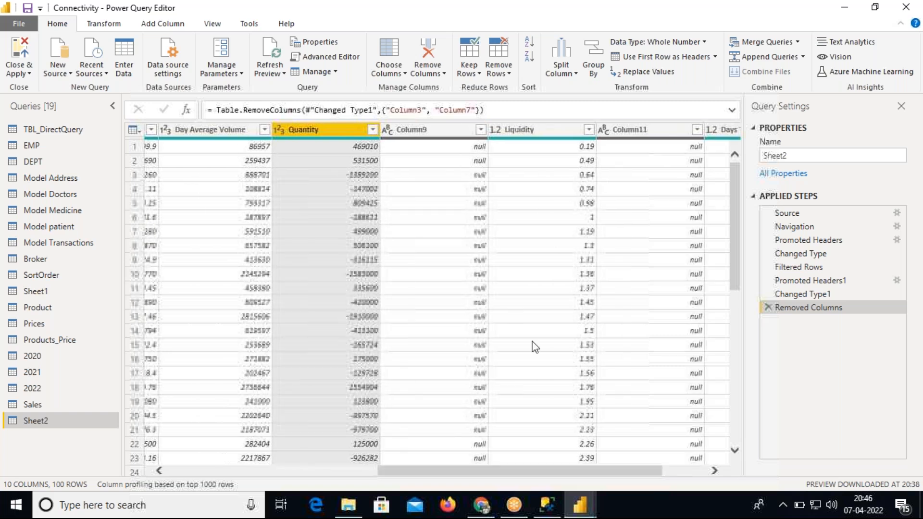
pyautogui.click(429, 130)
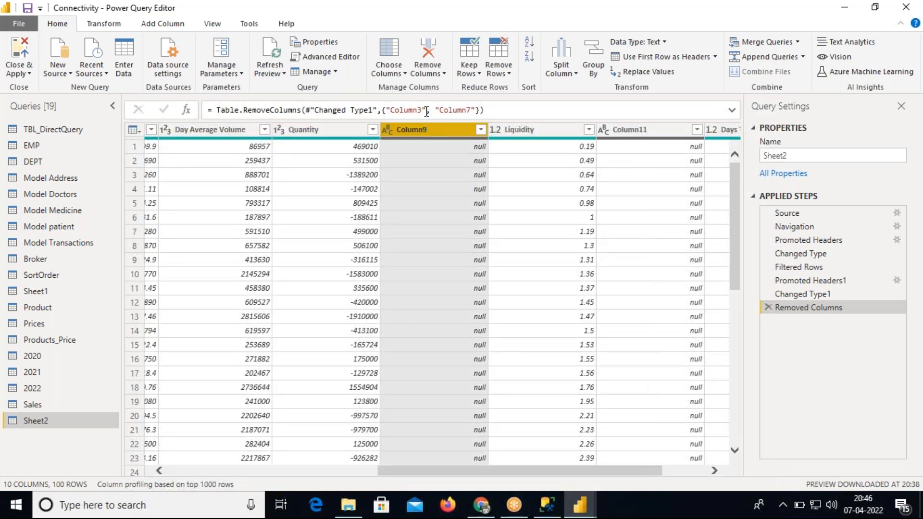
pyautogui.click(432, 73)
pyautogui.click(448, 88)
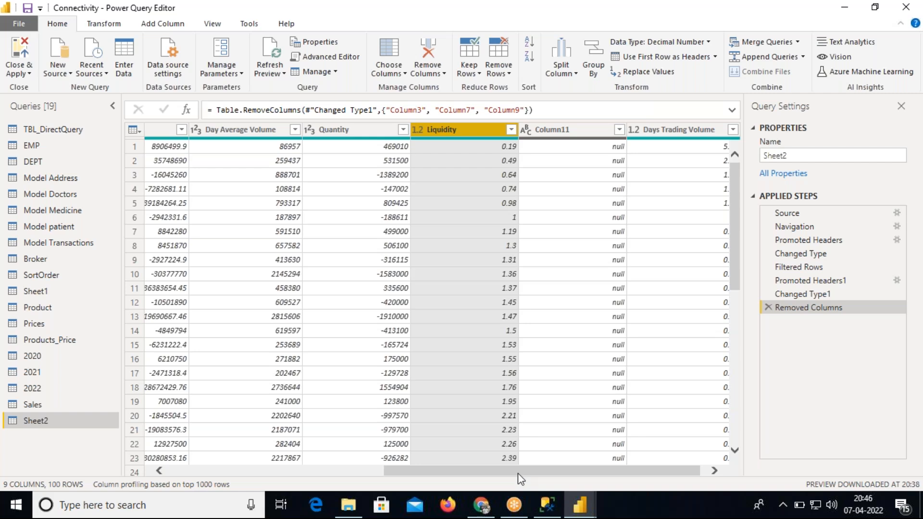
# Remove the null-only Column11, between Liquidity and Days Trading Volume, and review the remaining columns from Account onward.
pyautogui.moveTo(519, 474); pyautogui.dragTo(571, 476)
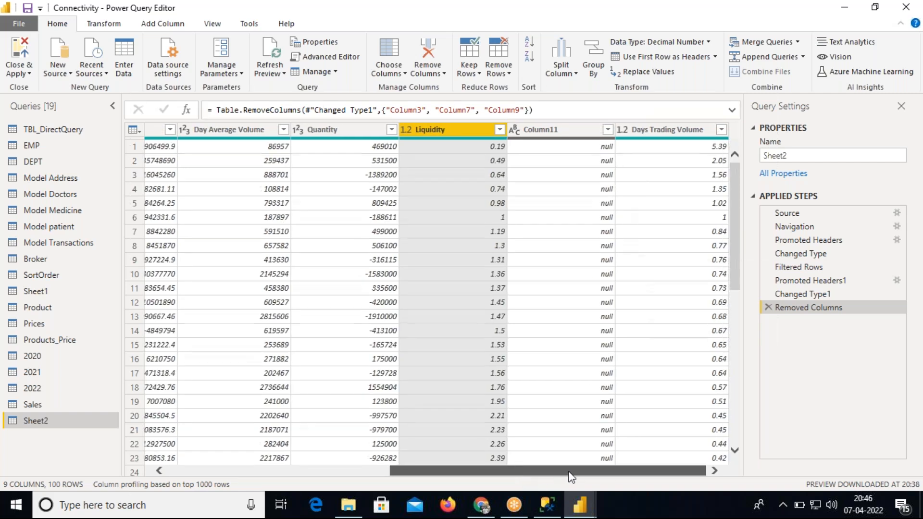
pyautogui.click(555, 134)
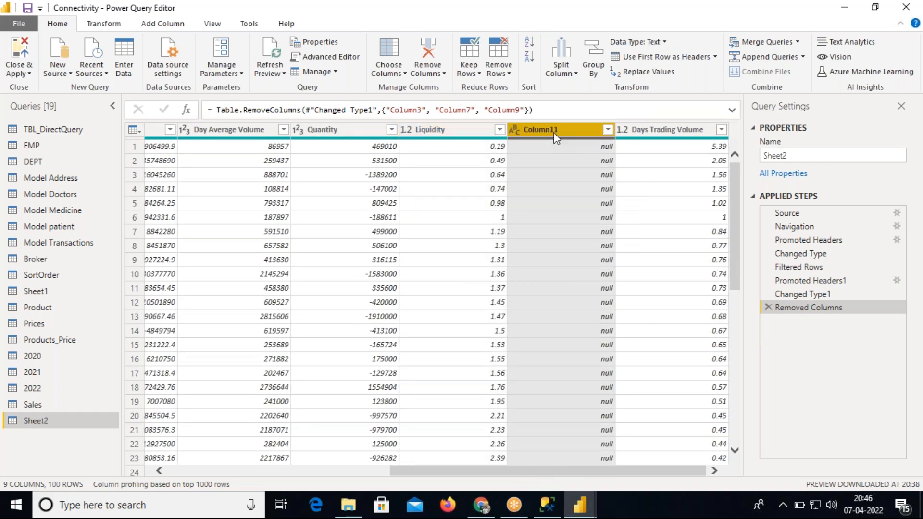
pyautogui.click(439, 72)
pyautogui.click(443, 90)
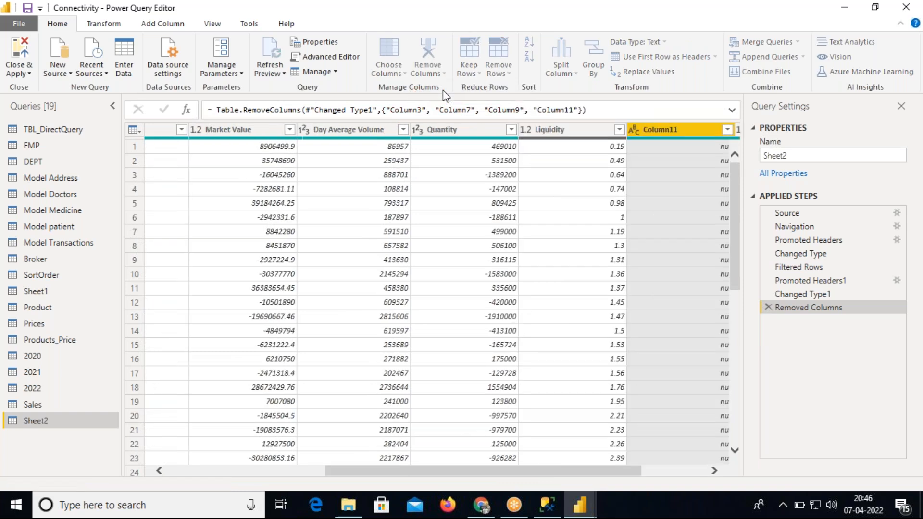
pyautogui.moveTo(477, 474); pyautogui.dragTo(272, 478)
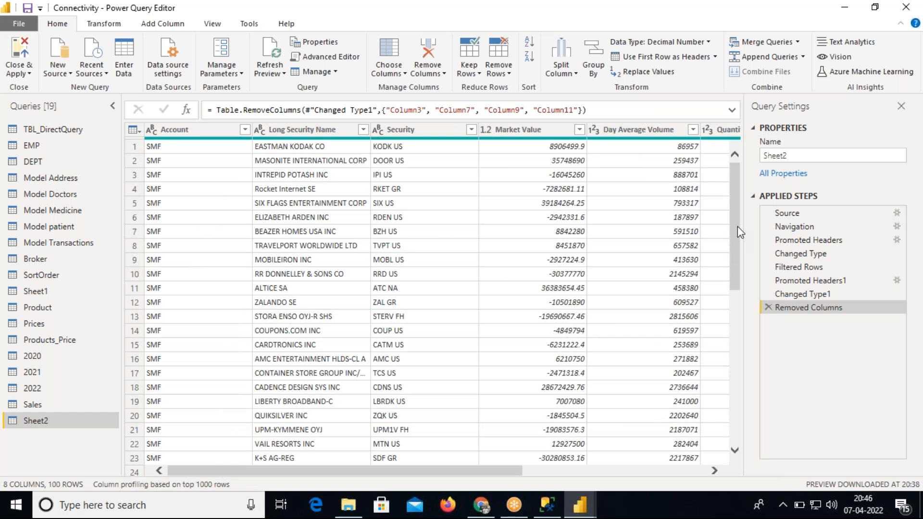
pyautogui.moveTo(739, 232)
pyautogui.mouseDown()
pyautogui.moveTo(737, 403)
pyautogui.moveTo(741, 226)
pyautogui.mouseUp()
# Remove the Security column, located between Long Security Name and Market Value, from Sheet2.
pyautogui.click(442, 73)
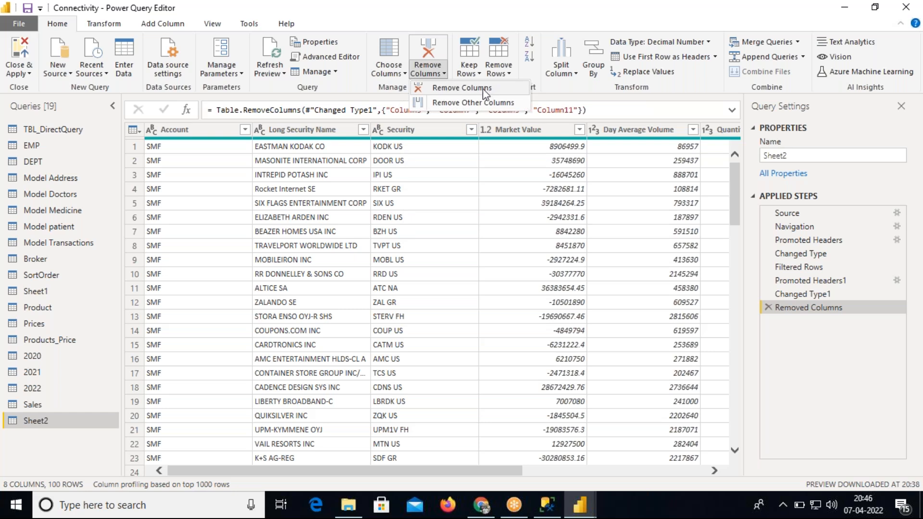
pyautogui.click(420, 130)
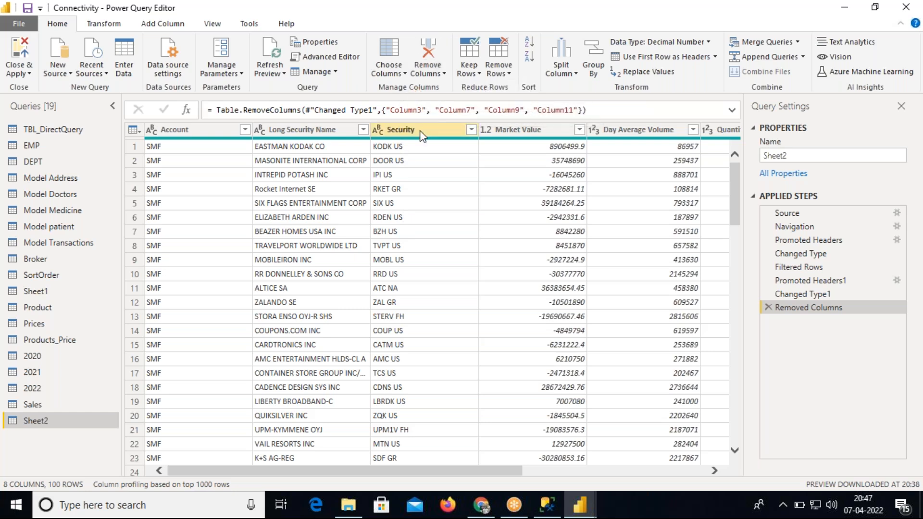
pyautogui.click(419, 131)
pyautogui.click(430, 77)
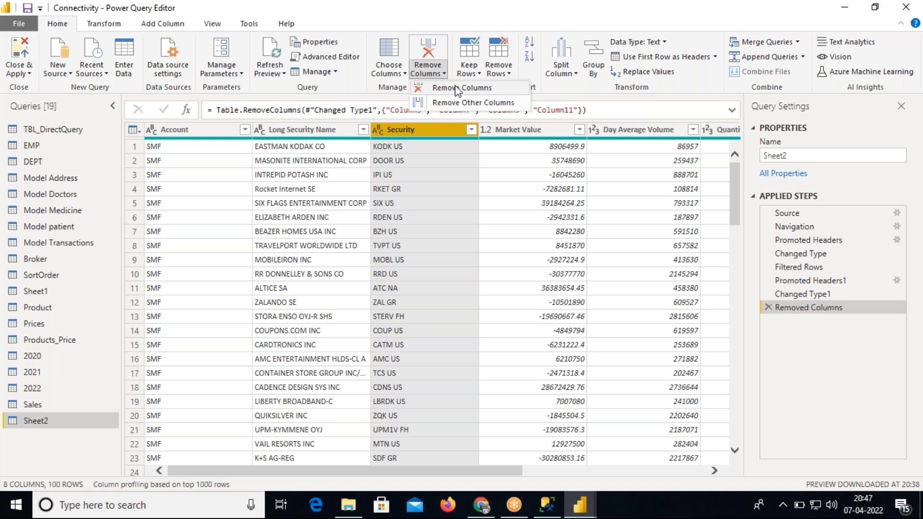
pyautogui.click(457, 88)
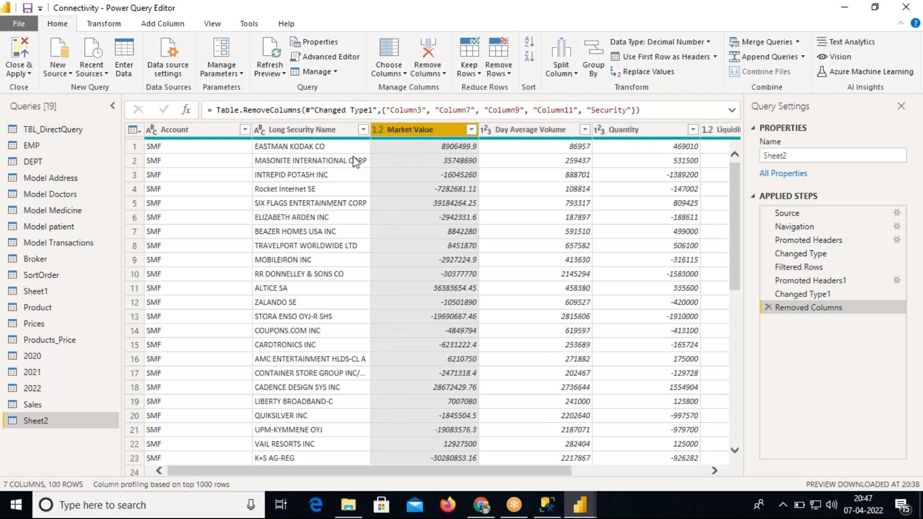
# Try removing all columns other than Account and Long Security Name, and delete that applied step.
pyautogui.click(219, 132)
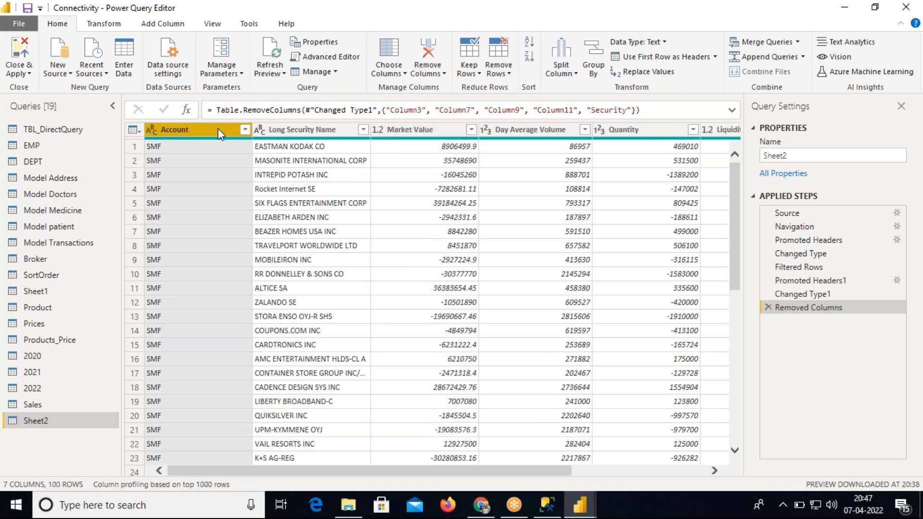
pyautogui.keyDown('ctrl'); pyautogui.click(272, 130); pyautogui.keyUp('ctrl')
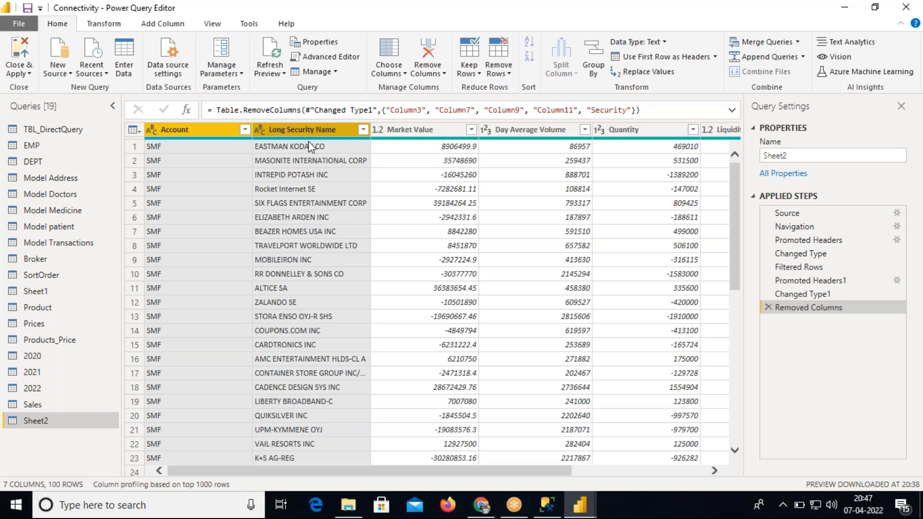
pyautogui.click(441, 72)
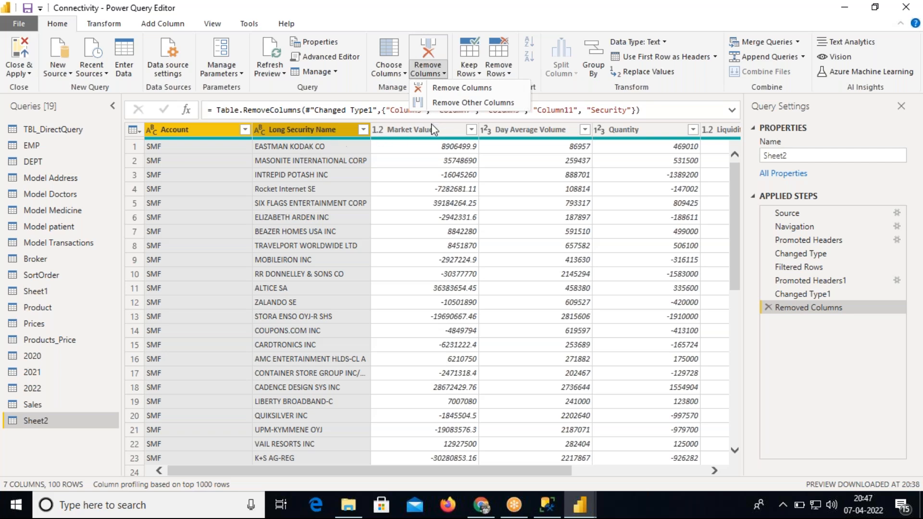
pyautogui.click(451, 102)
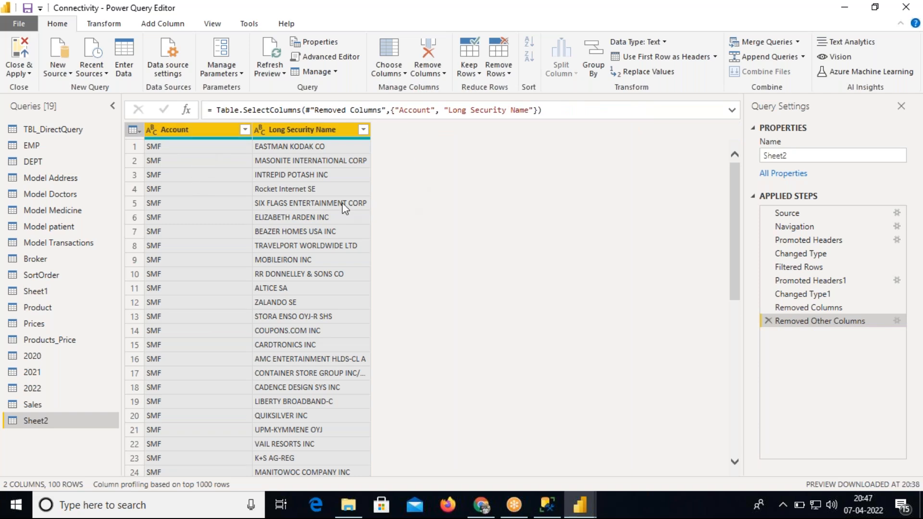
pyautogui.click(769, 321)
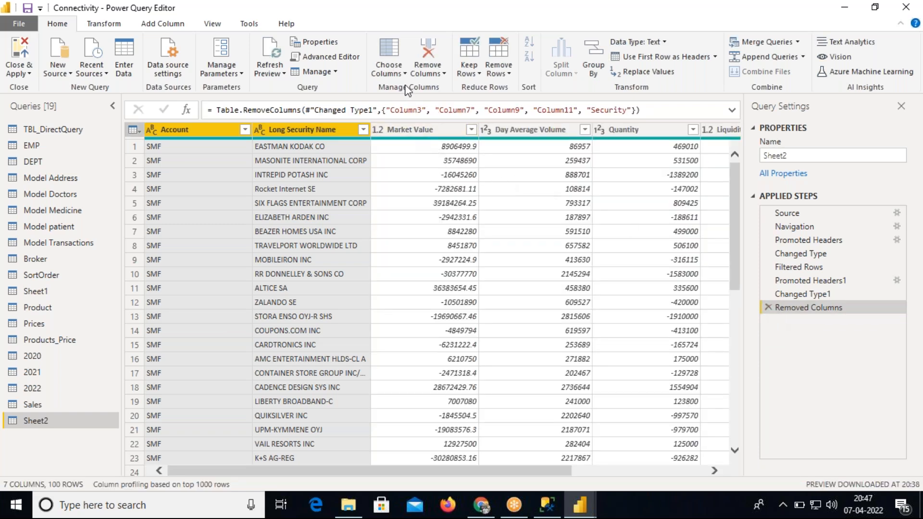
pyautogui.click(440, 73)
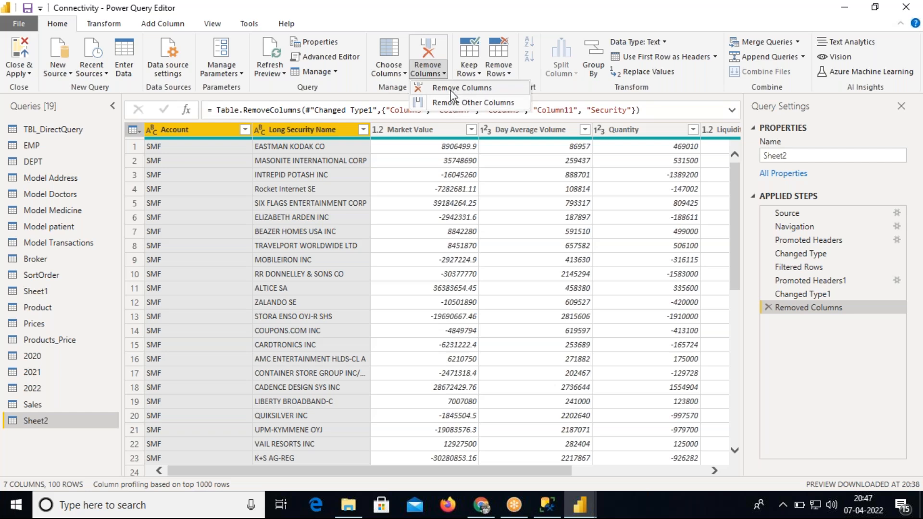
pyautogui.click(503, 75)
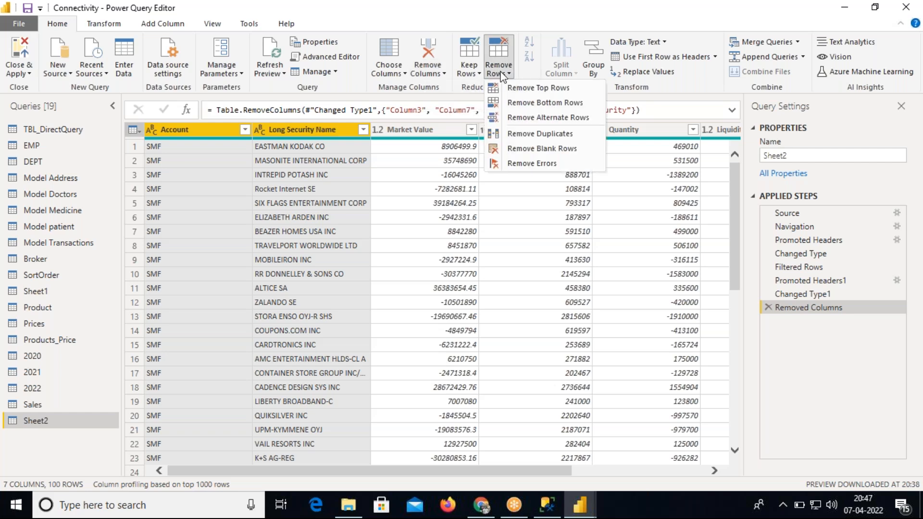
pyautogui.click(530, 89)
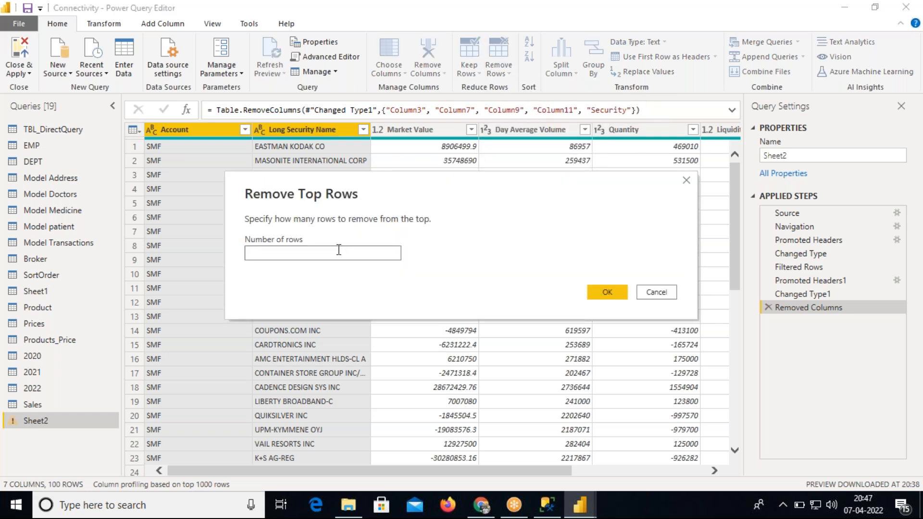
pyautogui.write('5')
pyautogui.click(662, 293)
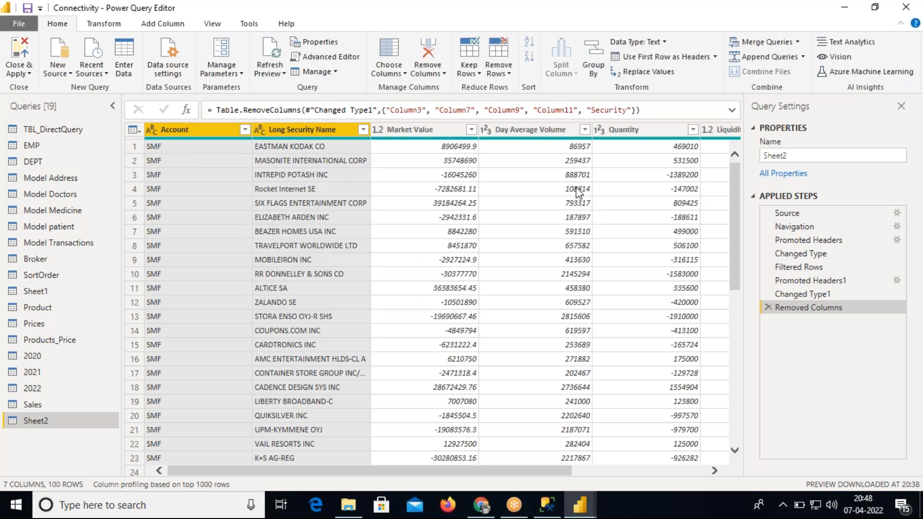
# Try keeping only the top 5 rows of Sheet2, and delete that applied step.
pyautogui.click(475, 72)
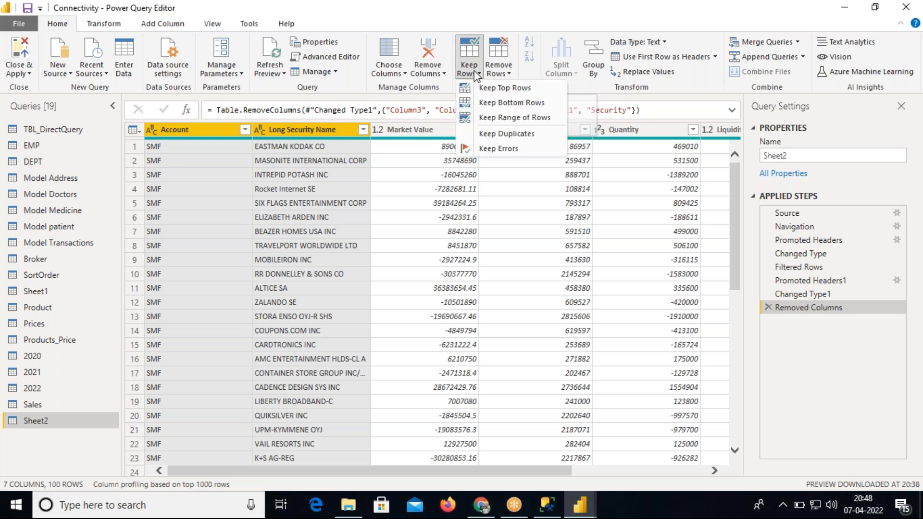
pyautogui.click(492, 89)
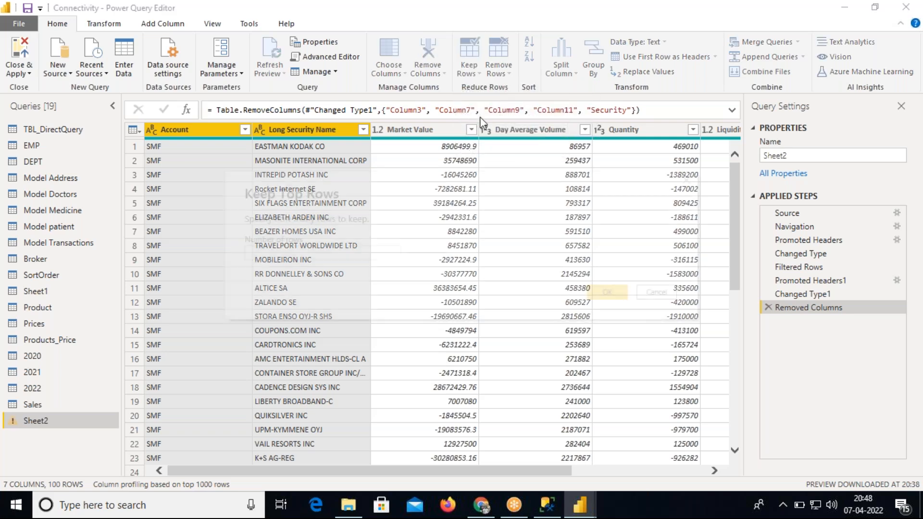
pyautogui.write('5')
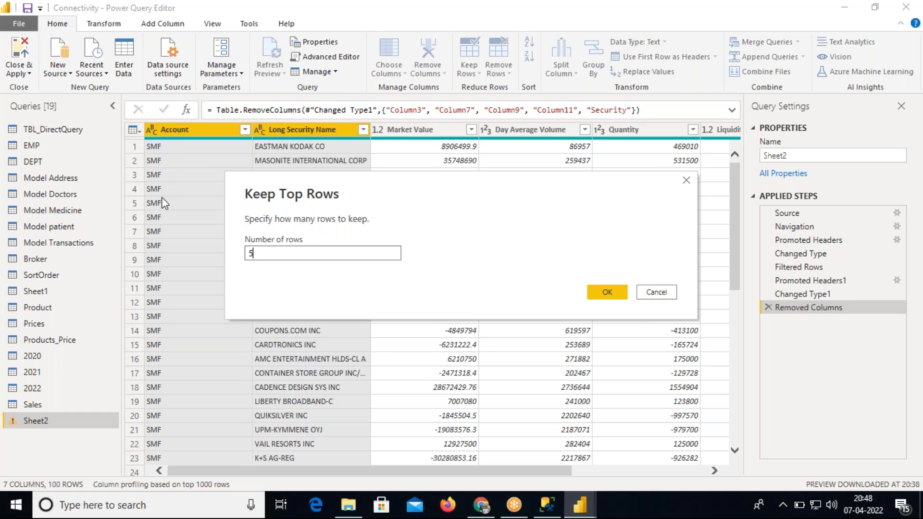
pyautogui.click(607, 293)
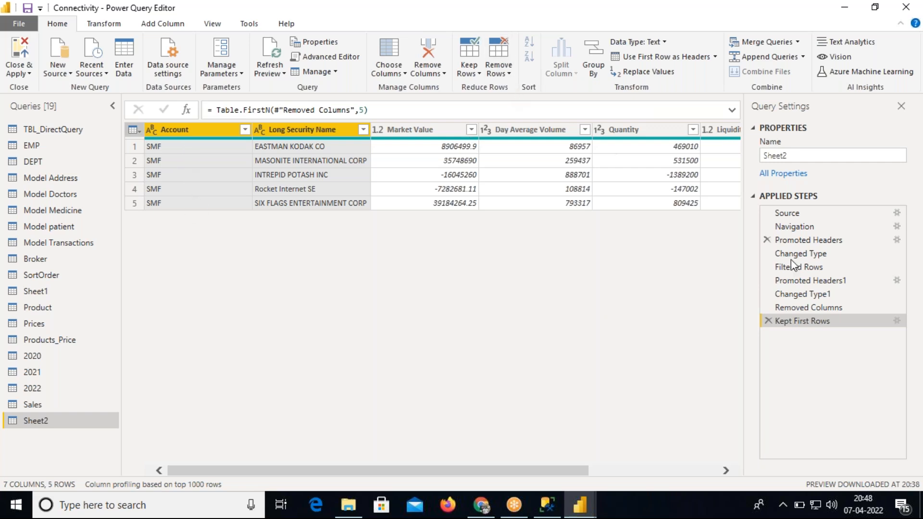
pyautogui.click(769, 321)
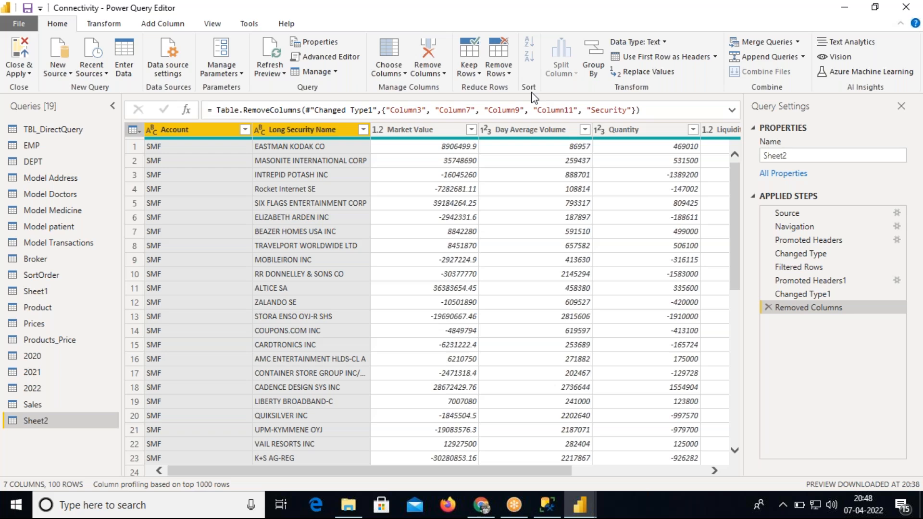
# Try keeping only the top 2 rows of Sheet2, and delete that applied step.
pyautogui.click(509, 73)
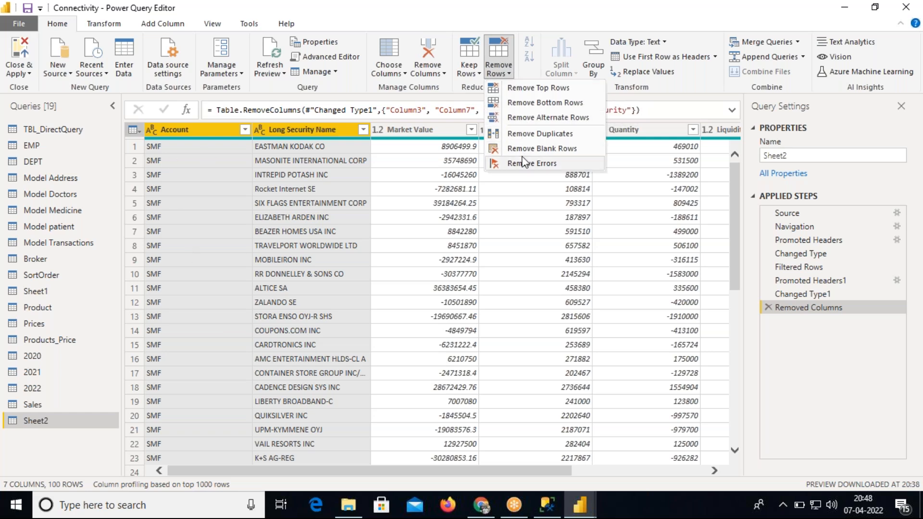
pyautogui.click(437, 22)
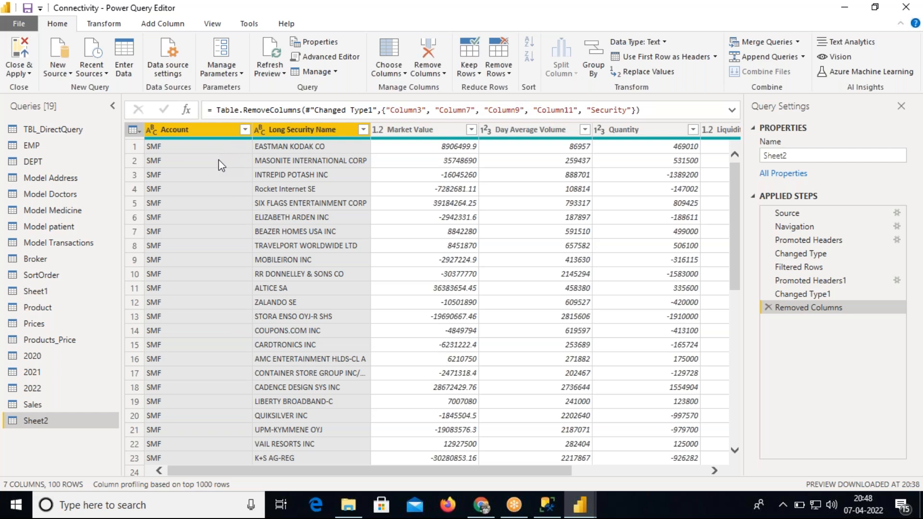
pyautogui.click(473, 76)
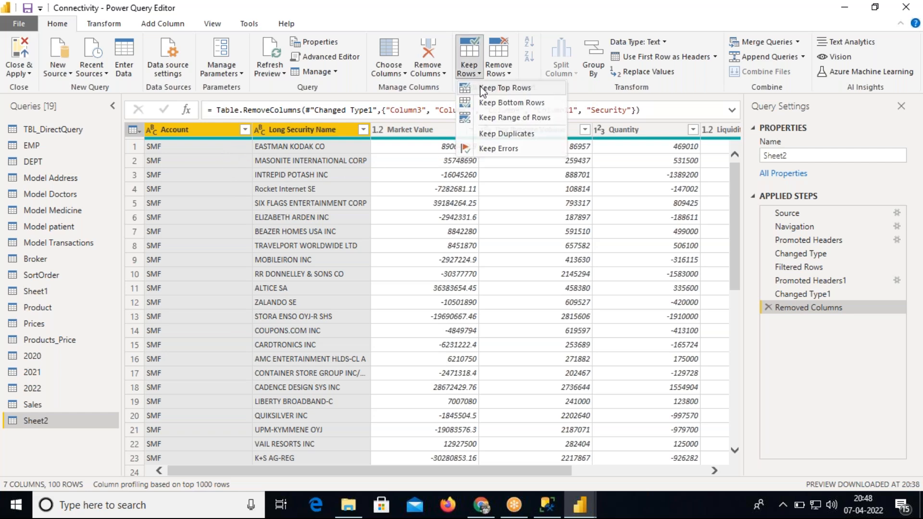
pyautogui.click(483, 88)
pyautogui.write('2')
pyautogui.click(594, 290)
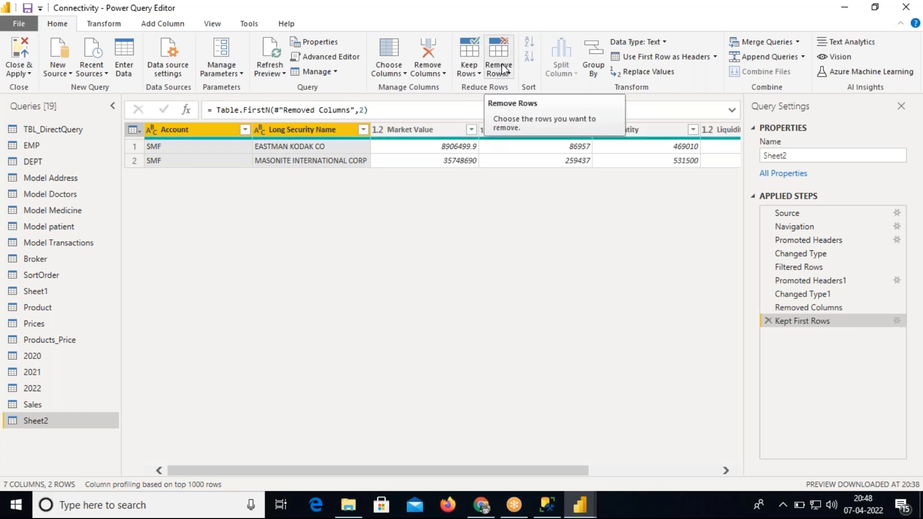
pyautogui.click(768, 322)
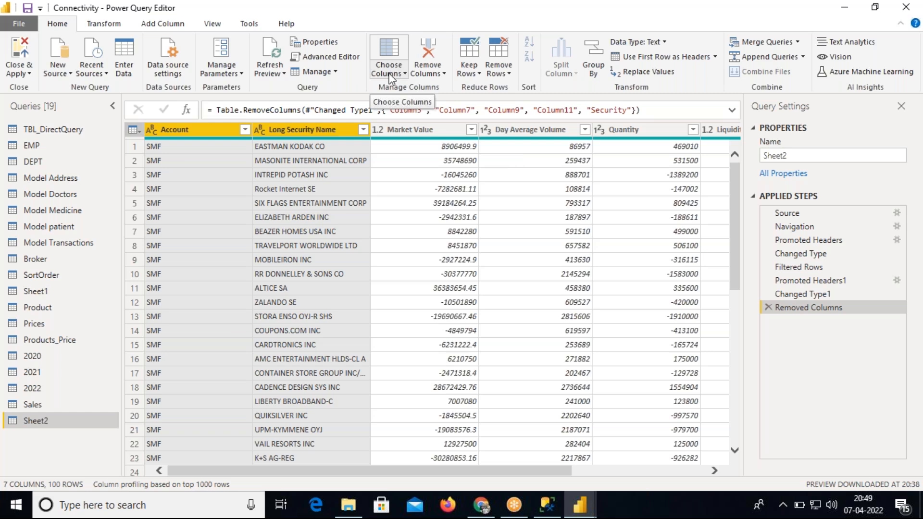
# Use Go to Column on Sheet2, search for "qua", and jump to the Quantity column.
pyautogui.click(201, 128)
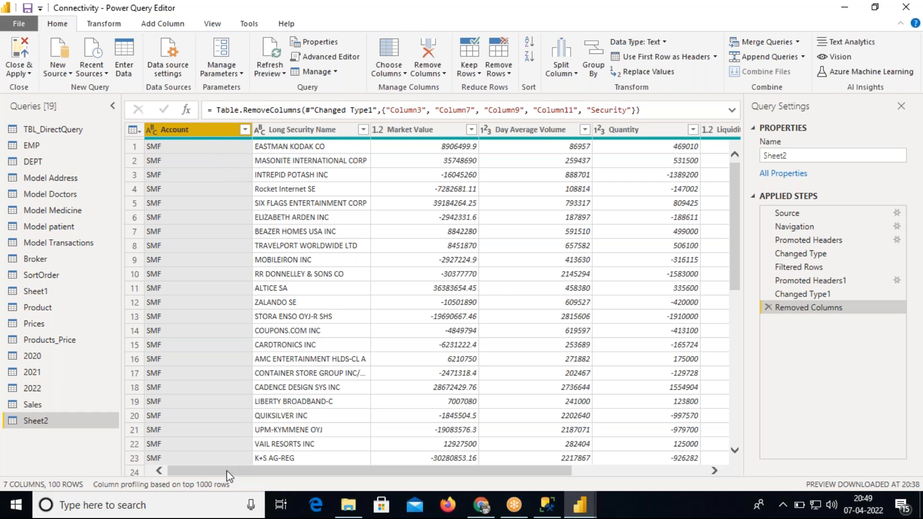
pyautogui.moveTo(226, 472); pyautogui.dragTo(187, 474)
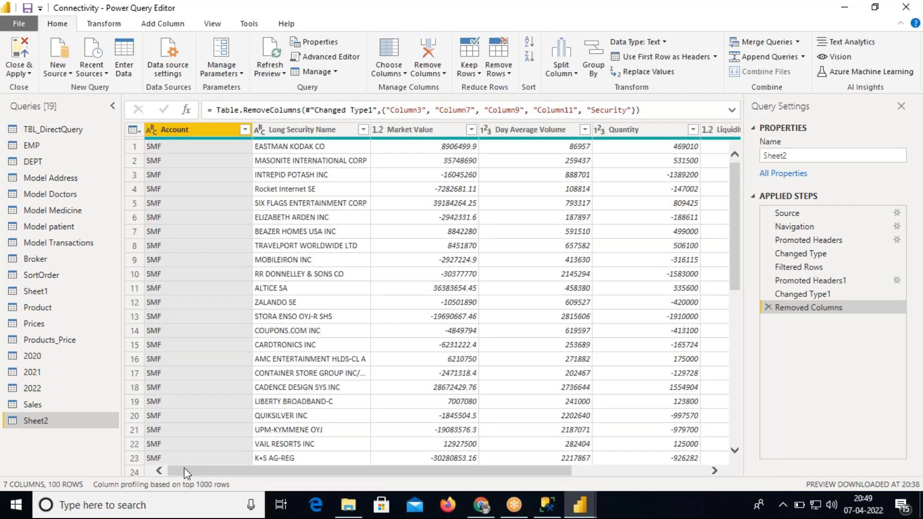
pyautogui.moveTo(185, 473)
pyautogui.mouseDown()
pyautogui.moveTo(235, 470)
pyautogui.moveTo(173, 471)
pyautogui.mouseUp()
pyautogui.click(392, 74)
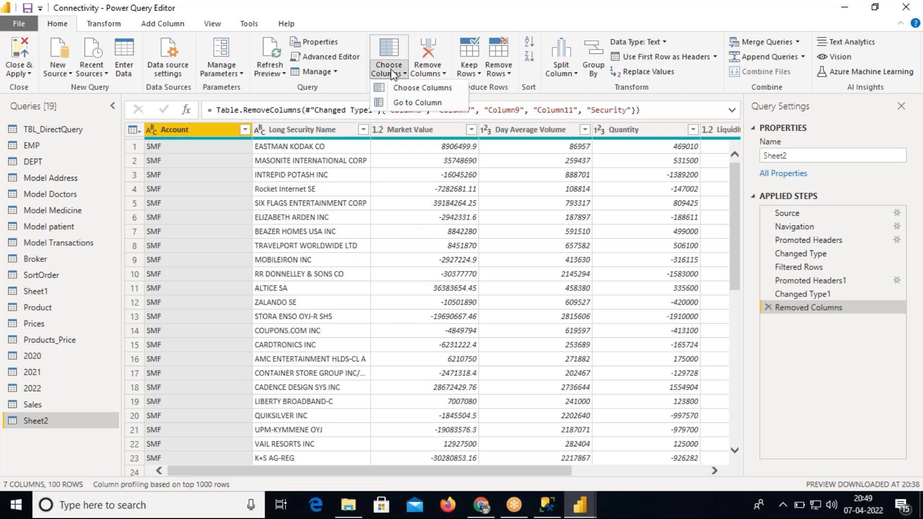
pyautogui.click(417, 102)
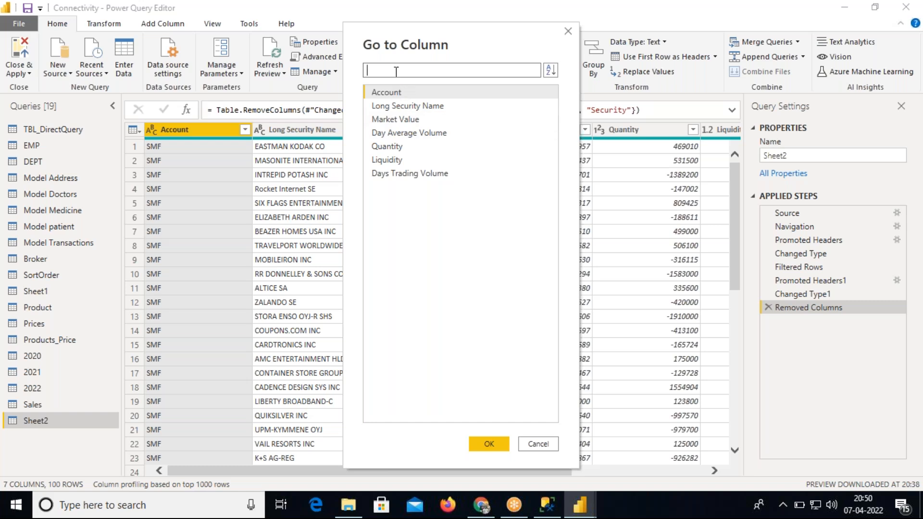
pyautogui.write('qua')
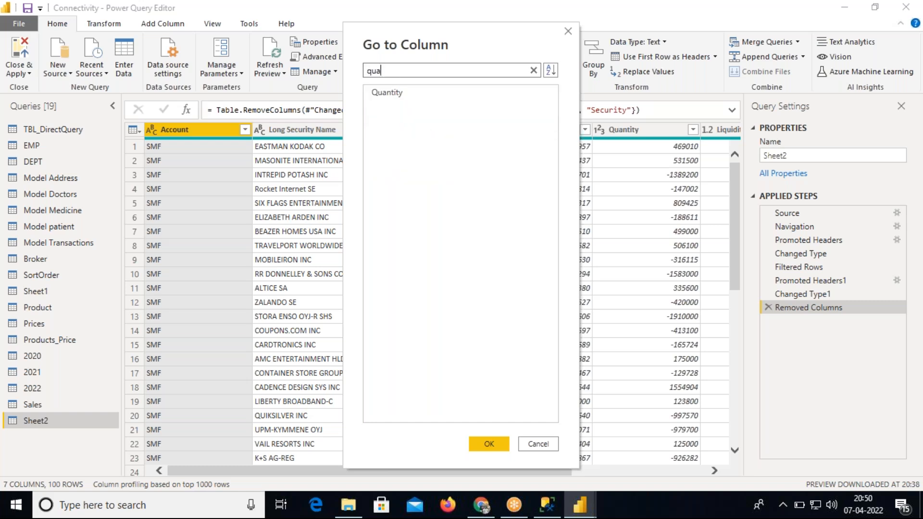
pyautogui.click(397, 92)
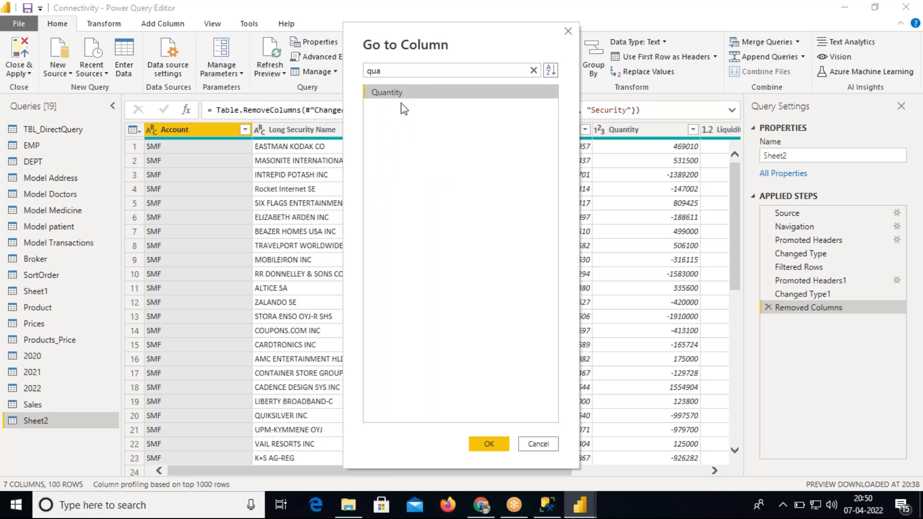
pyautogui.click(483, 443)
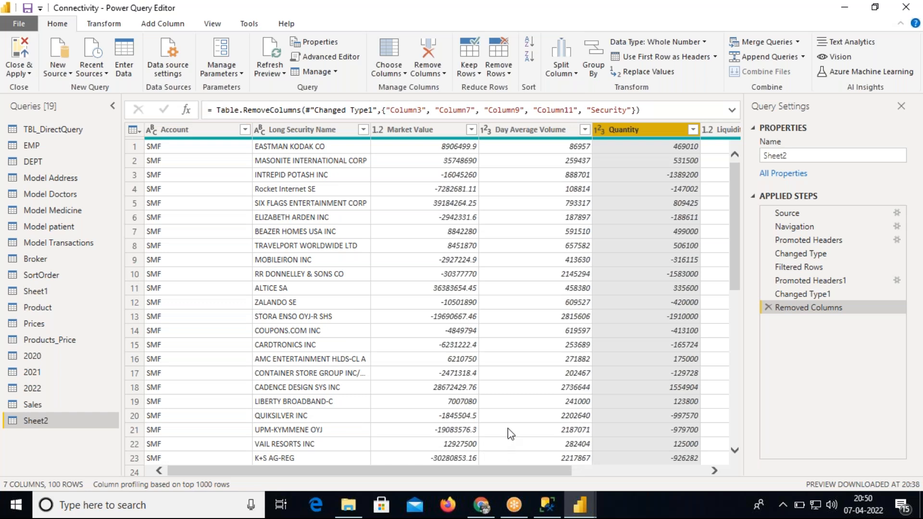
pyautogui.click(393, 73)
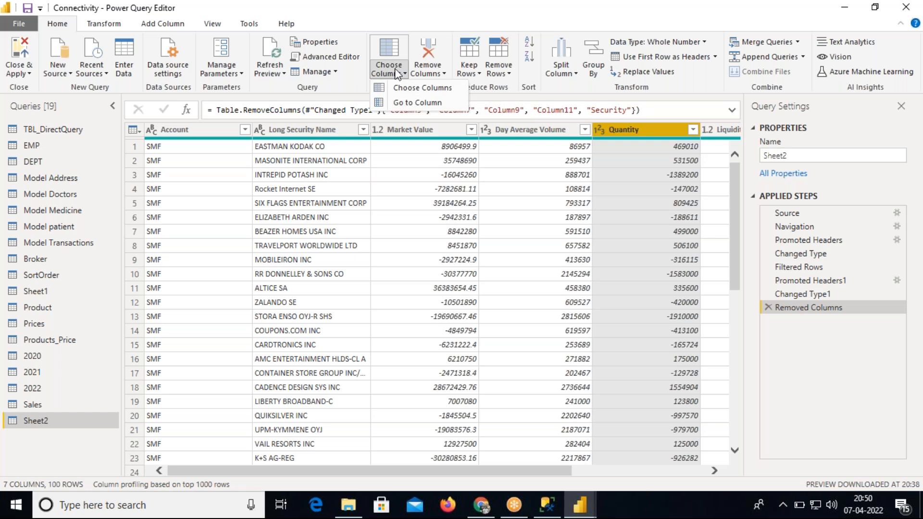
pyautogui.click(394, 16)
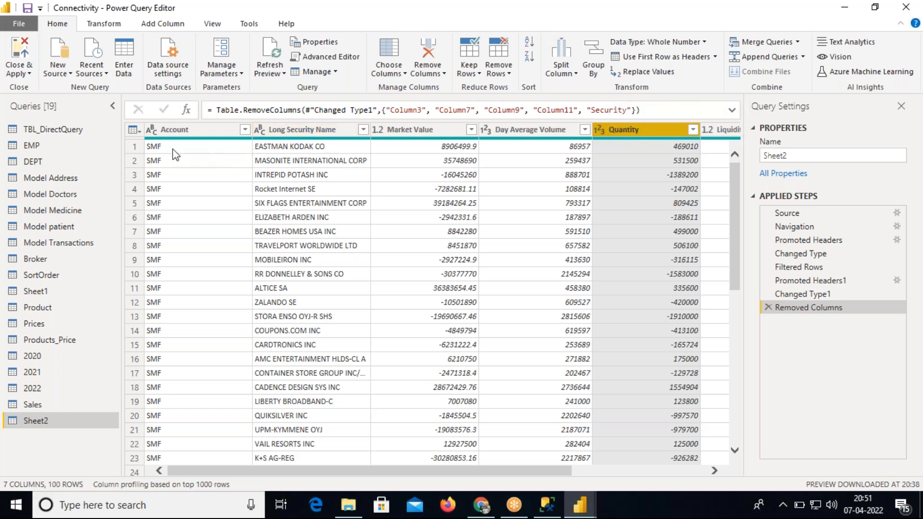
pyautogui.click(139, 150)
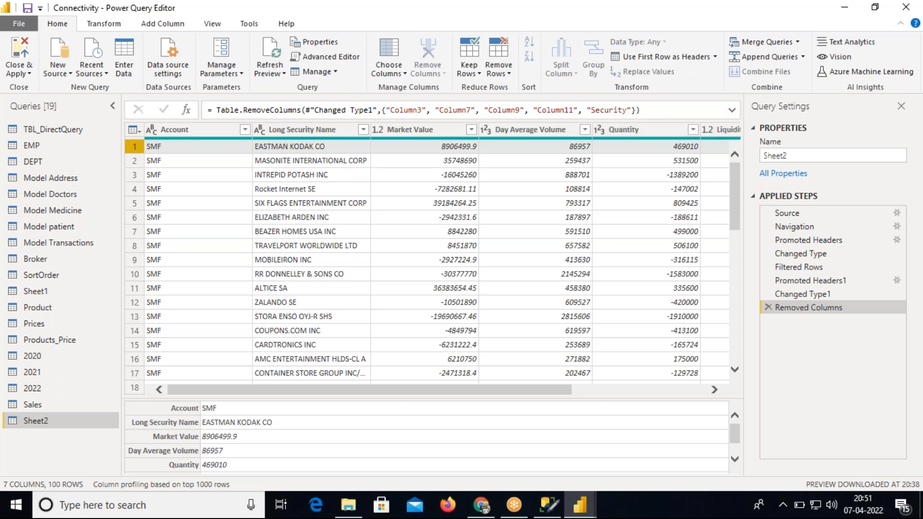
pyautogui.click(550, 503)
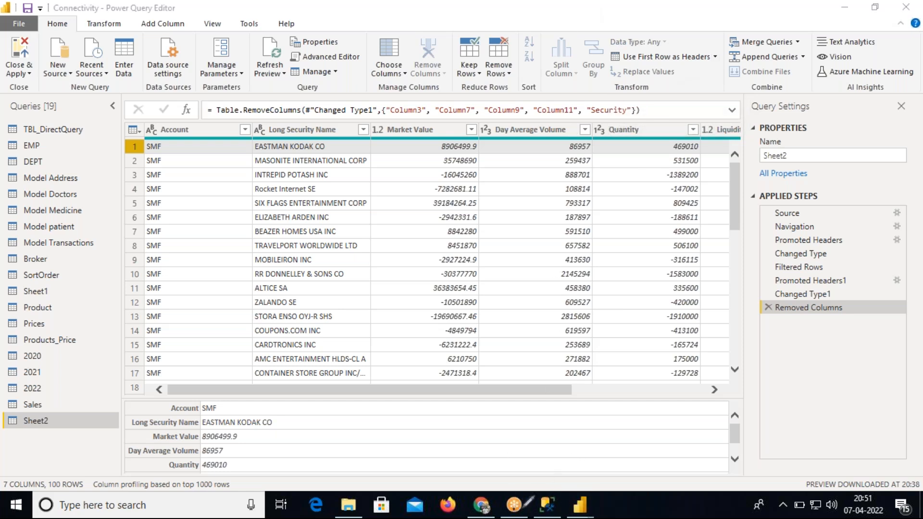
pyautogui.click(541, 373)
pyautogui.click(540, 360)
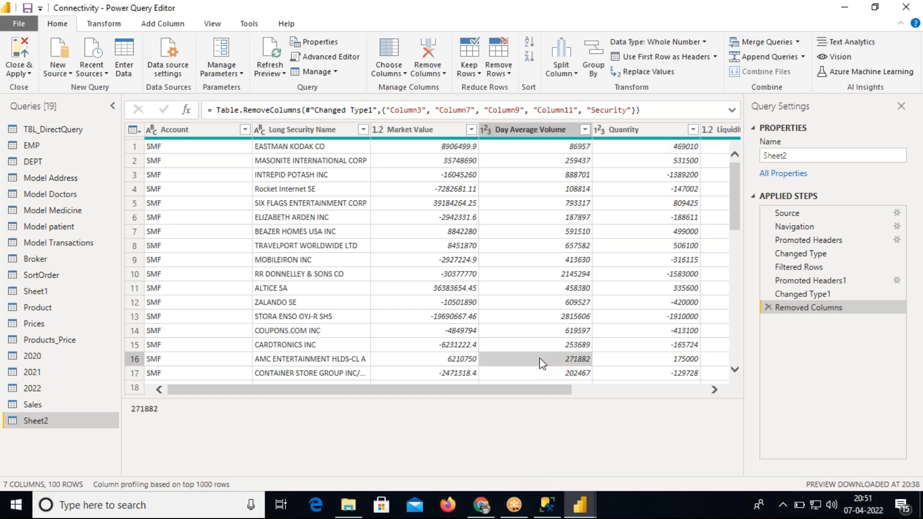
pyautogui.press('super+d')
pyautogui.click(524, 509)
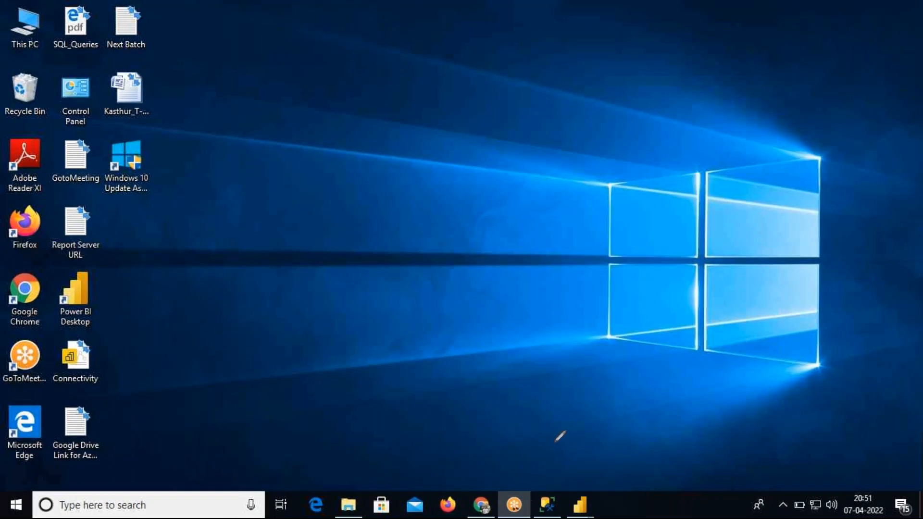
pyautogui.click(595, 25)
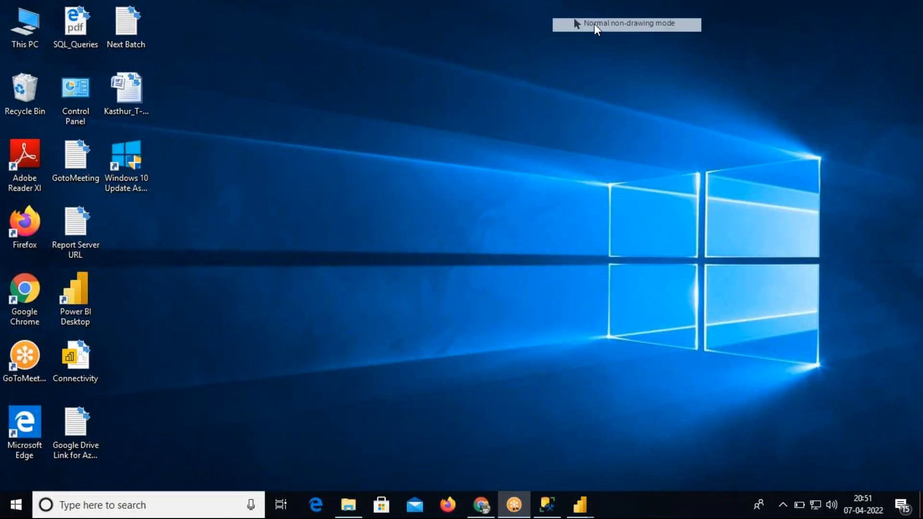
# Switch to SQL Server Management Studio and highlight the "-- Native Query" comment line under Power Query.
pyautogui.click(547, 505)
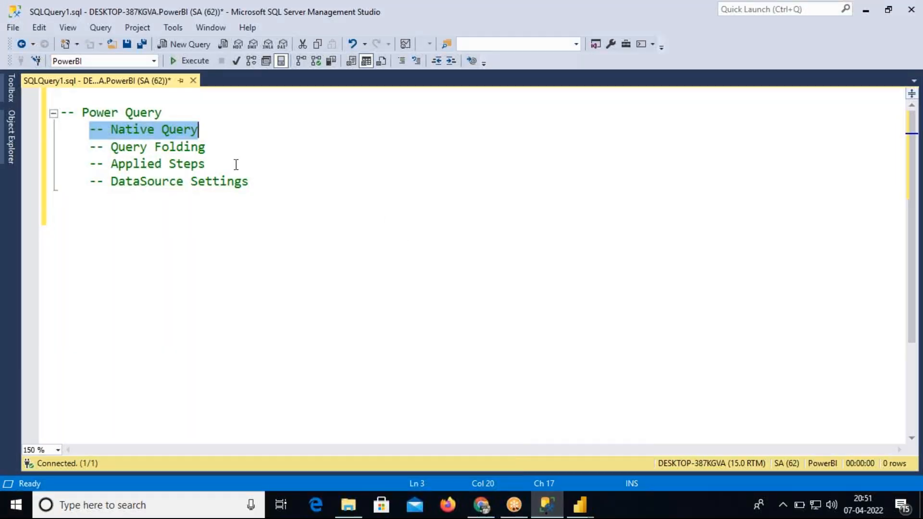
pyautogui.moveTo(91, 129); pyautogui.dragTo(199, 130)
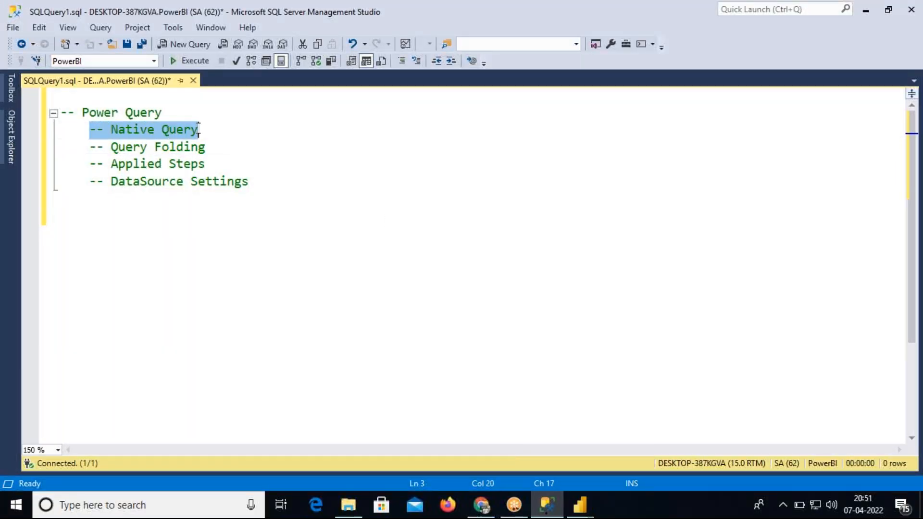
pyautogui.click(580, 505)
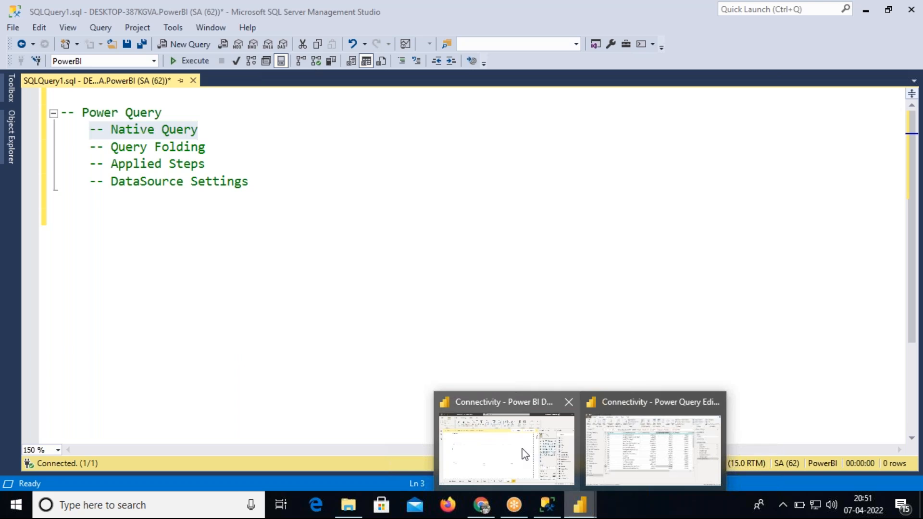
# Search Windows for "paint", open the Paint app, and maximize its window.
pyautogui.click(188, 502)
pyautogui.write('paint')
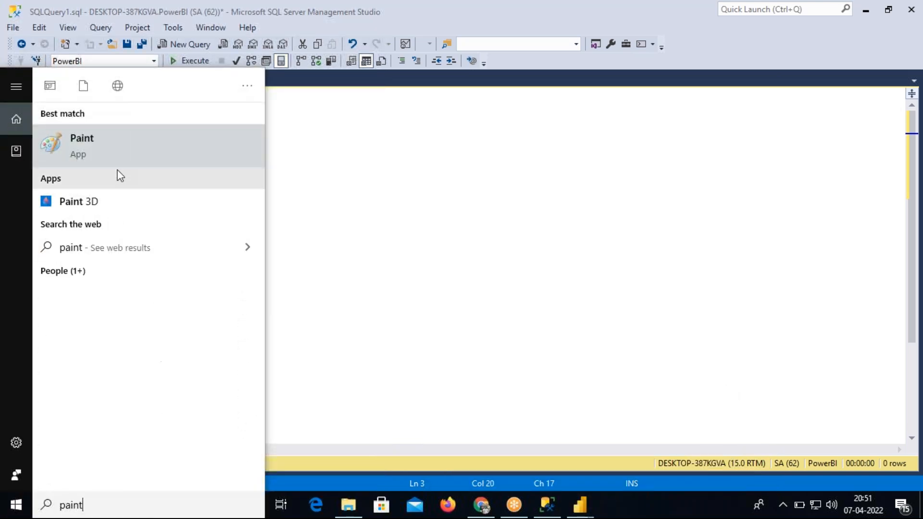
pyautogui.click(105, 148)
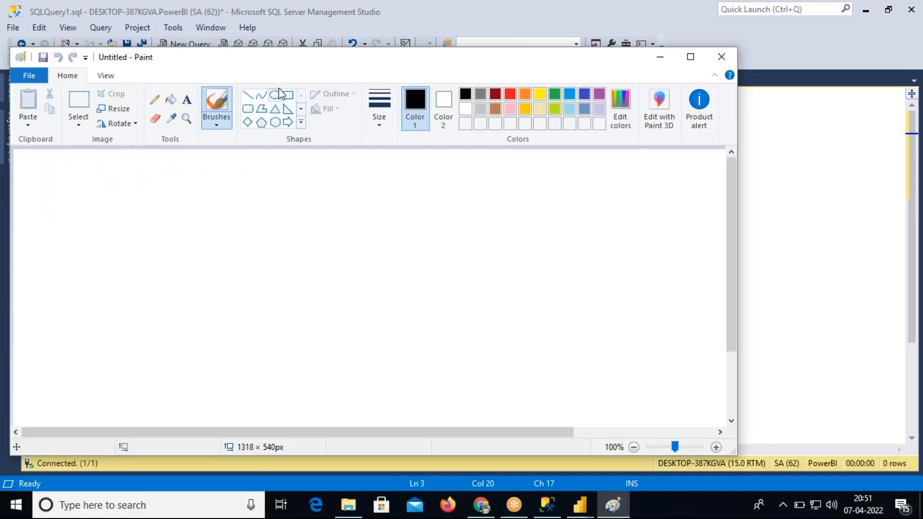
pyautogui.doubleClick(283, 60)
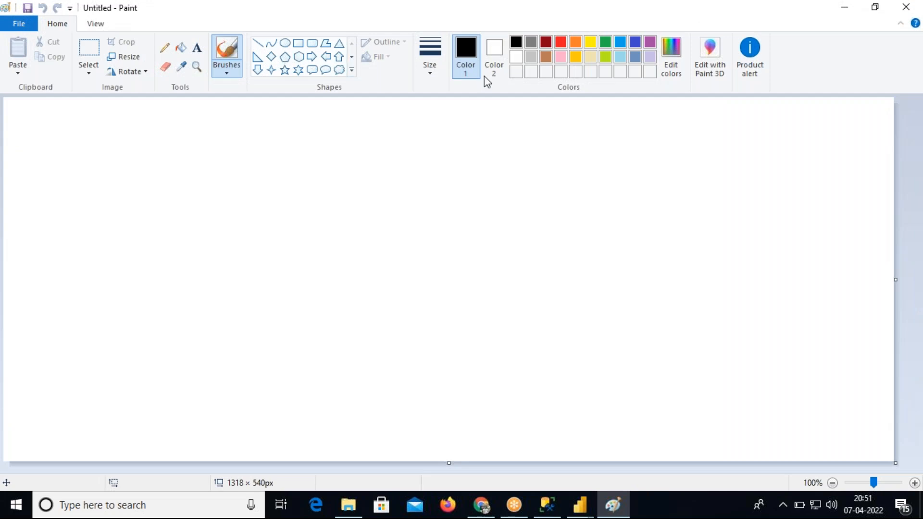
# Draw a large square right of the canvas centre and a cylinder near the left edge with a smaller rectangle inside it.
pyautogui.moveTo(526, 208)
pyautogui.mouseDown()
pyautogui.moveTo(644, 210)
pyautogui.moveTo(695, 228)
pyautogui.moveTo(698, 358)
pyautogui.moveTo(545, 362)
pyautogui.moveTo(516, 350)
pyautogui.moveTo(516, 207)
pyautogui.moveTo(527, 208)
pyautogui.mouseUp()
pyautogui.moveTo(40, 282)
pyautogui.mouseDown()
pyautogui.moveTo(38, 373)
pyautogui.moveTo(101, 381)
pyautogui.moveTo(163, 371)
pyautogui.moveTo(154, 273)
pyautogui.moveTo(91, 283)
pyautogui.moveTo(42, 272)
pyautogui.moveTo(126, 255)
pyautogui.moveTo(152, 269)
pyautogui.mouseUp()
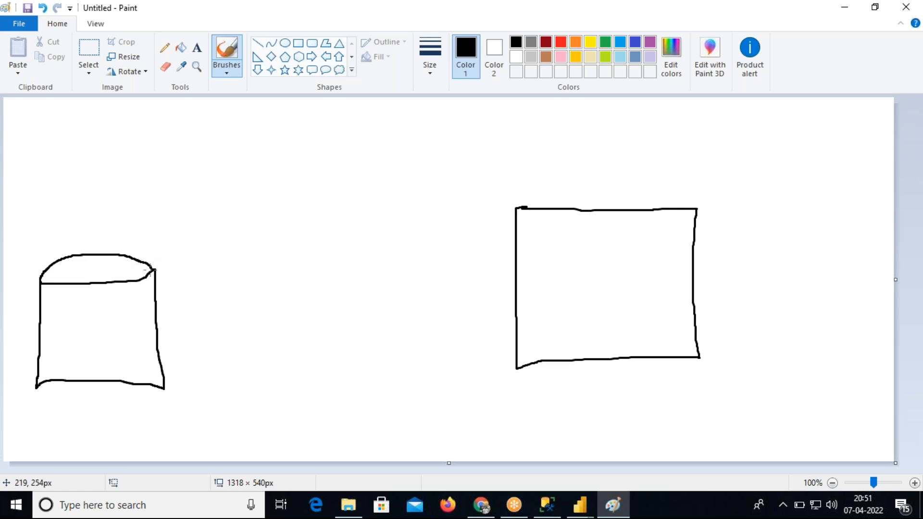
pyautogui.moveTo(64, 302)
pyautogui.mouseDown()
pyautogui.moveTo(64, 334)
pyautogui.moveTo(82, 357)
pyautogui.moveTo(140, 357)
pyautogui.moveTo(134, 298)
pyautogui.moveTo(76, 300)
pyautogui.moveTo(64, 312)
pyautogui.mouseUp()
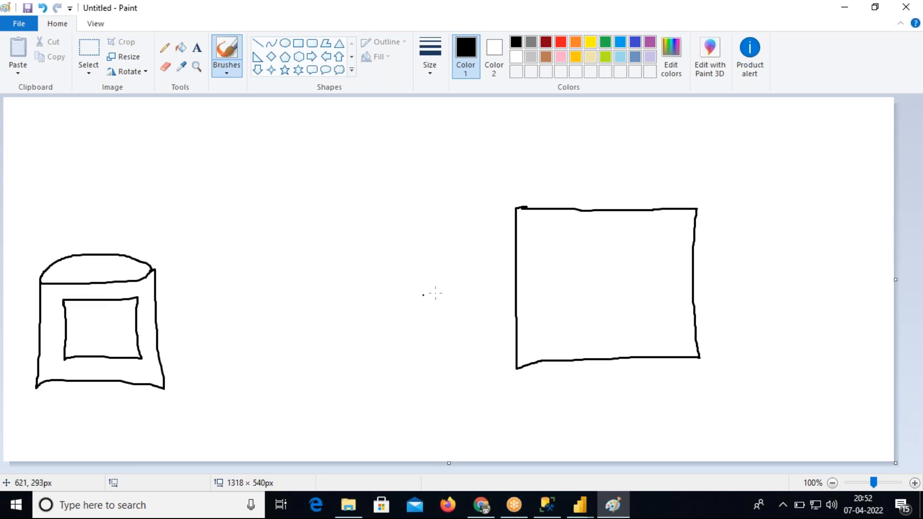
# Draw curves from the cylinder's inner rectangle to the large square and up towards the canvas top, and fill that rectangle with four short lines.
pyautogui.moveTo(518, 328)
pyautogui.mouseDown()
pyautogui.moveTo(414, 359)
pyautogui.moveTo(217, 368)
pyautogui.moveTo(142, 355)
pyautogui.mouseUp()
pyautogui.moveTo(95, 299)
pyautogui.mouseDown()
pyautogui.moveTo(119, 217)
pyautogui.moveTo(156, 160)
pyautogui.moveTo(202, 132)
pyautogui.moveTo(241, 132)
pyautogui.mouseUp()
pyautogui.moveTo(77, 317)
pyautogui.mouseDown()
pyautogui.moveTo(110, 314)
pyautogui.moveTo(87, 326)
pyautogui.moveTo(118, 324)
pyautogui.moveTo(115, 343)
pyautogui.mouseUp()
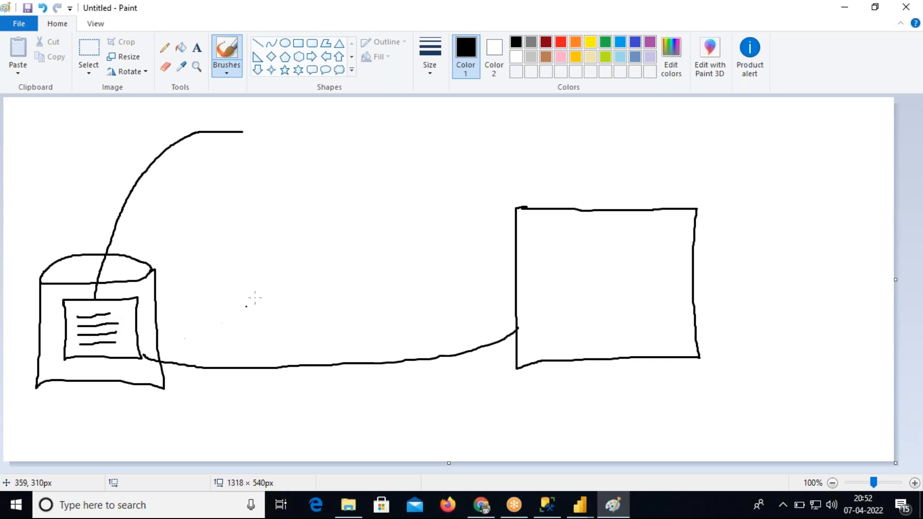
# Draw a window-like box at the end of the upper curve, containing an inner rectangle with a thin bar and a labelled three-line side list.
pyautogui.moveTo(246, 110)
pyautogui.mouseDown()
pyautogui.moveTo(241, 198)
pyautogui.moveTo(332, 200)
pyautogui.moveTo(379, 180)
pyautogui.moveTo(377, 116)
pyautogui.moveTo(332, 103)
pyautogui.moveTo(247, 109)
pyautogui.mouseUp()
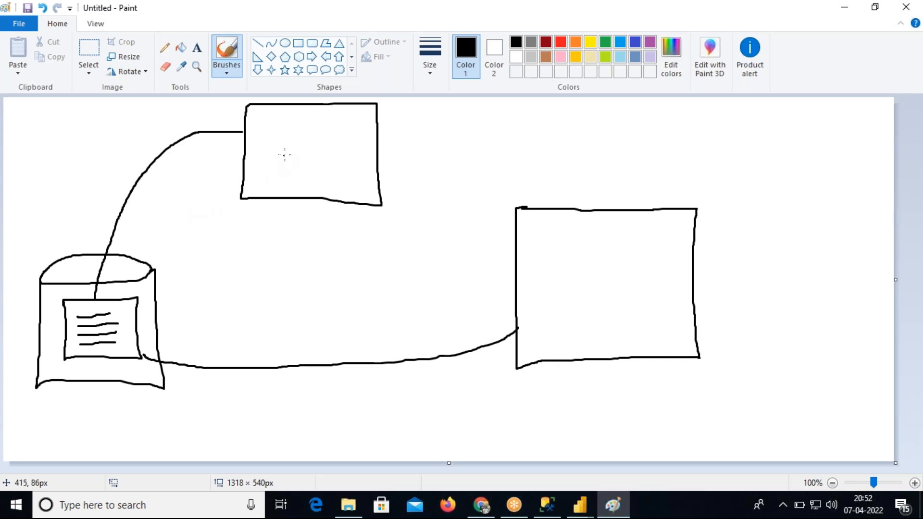
pyautogui.moveTo(265, 128)
pyautogui.mouseDown()
pyautogui.moveTo(329, 127)
pyautogui.moveTo(330, 179)
pyautogui.moveTo(260, 185)
pyautogui.moveTo(260, 128)
pyautogui.moveTo(292, 147)
pyautogui.moveTo(324, 147)
pyautogui.moveTo(267, 148)
pyautogui.moveTo(280, 148)
pyautogui.moveTo(275, 139)
pyautogui.mouseUp()
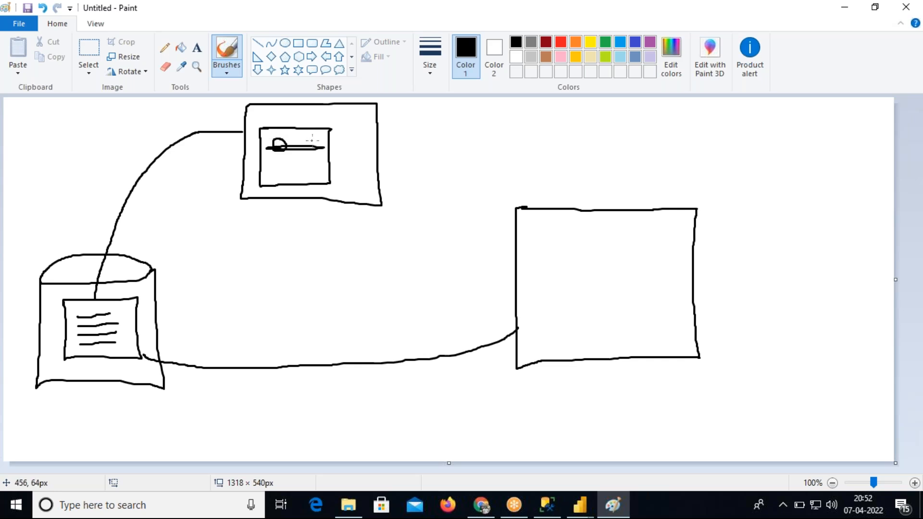
pyautogui.moveTo(377, 133)
pyautogui.mouseDown()
pyautogui.moveTo(341, 133)
pyautogui.moveTo(345, 202)
pyautogui.mouseUp()
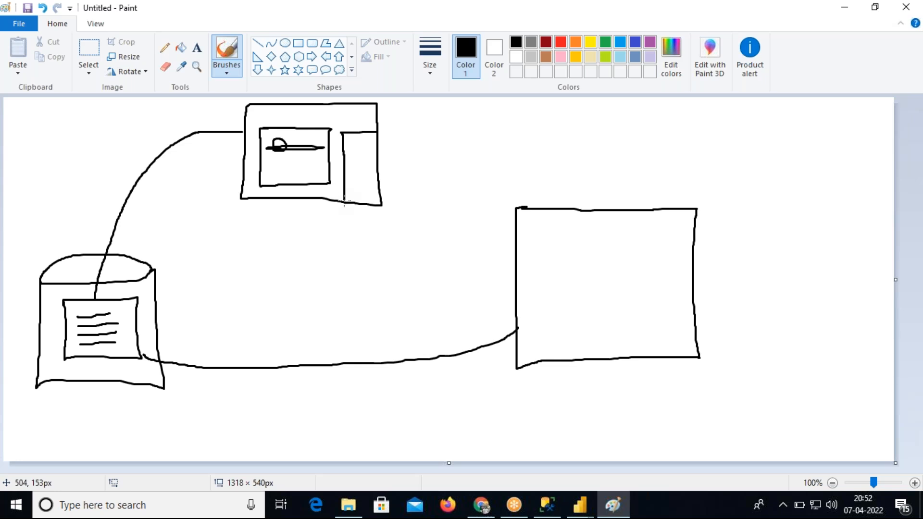
pyautogui.moveTo(348, 135)
pyautogui.mouseDown()
pyautogui.moveTo(361, 120)
pyautogui.moveTo(356, 131)
pyautogui.mouseUp()
pyautogui.moveTo(348, 146)
pyautogui.mouseDown()
pyautogui.moveTo(369, 147)
pyautogui.moveTo(360, 161)
pyautogui.moveTo(372, 161)
pyautogui.mouseUp()
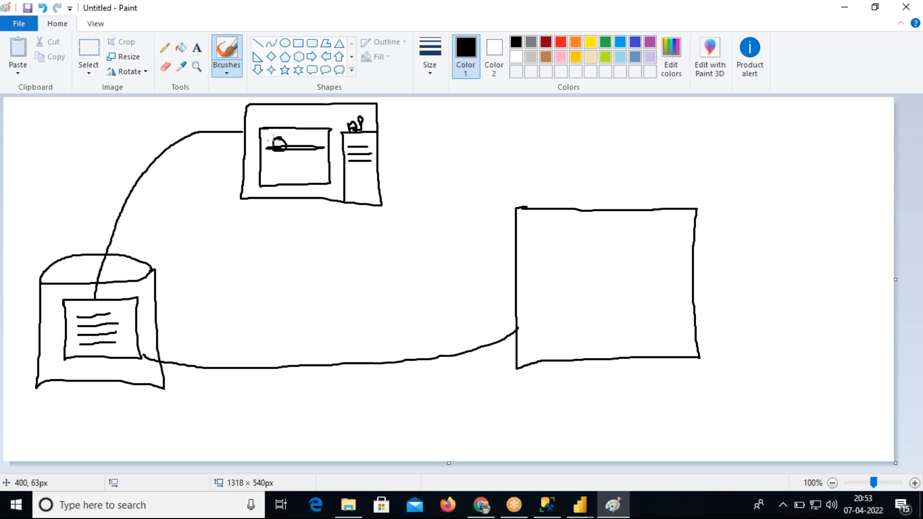
# Handwrite a short label below the inner rectangle's bar, and draw an arrow from the side list to the letters FR.
pyautogui.moveTo(278, 152)
pyautogui.mouseDown()
pyautogui.moveTo(284, 135)
pyautogui.moveTo(275, 139)
pyautogui.moveTo(273, 164)
pyautogui.moveTo(284, 157)
pyautogui.moveTo(284, 168)
pyautogui.moveTo(289, 156)
pyautogui.moveTo(291, 168)
pyautogui.moveTo(295, 159)
pyautogui.mouseUp()
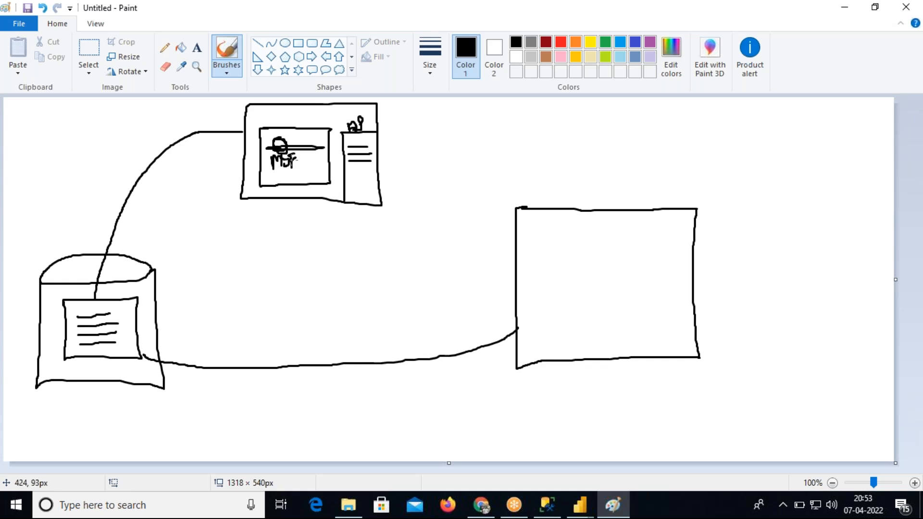
pyautogui.moveTo(342, 160)
pyautogui.mouseDown()
pyautogui.moveTo(395, 160)
pyautogui.moveTo(388, 166)
pyautogui.moveTo(405, 150)
pyautogui.moveTo(392, 167)
pyautogui.moveTo(410, 154)
pyautogui.mouseUp()
pyautogui.moveTo(412, 154); pyautogui.dragTo(423, 160)
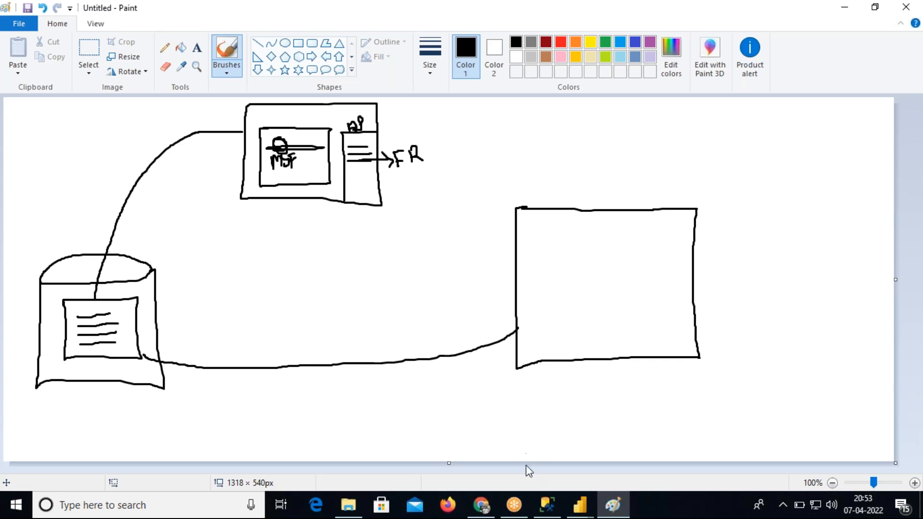
# Switch to the Power Query Editor and filter ABERCROMBIE & FITCH CO-CL A out of the Long Security Name column.
pyautogui.moveTo(572, 510)
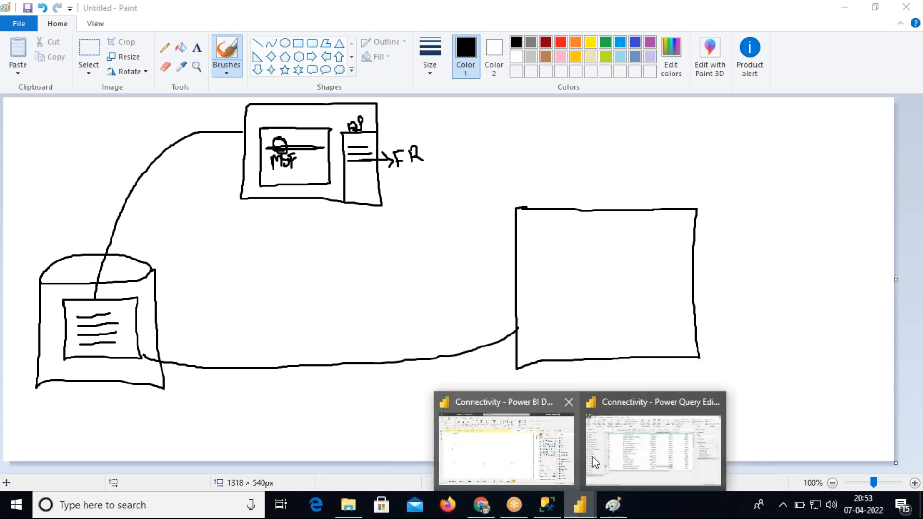
pyautogui.click(593, 457)
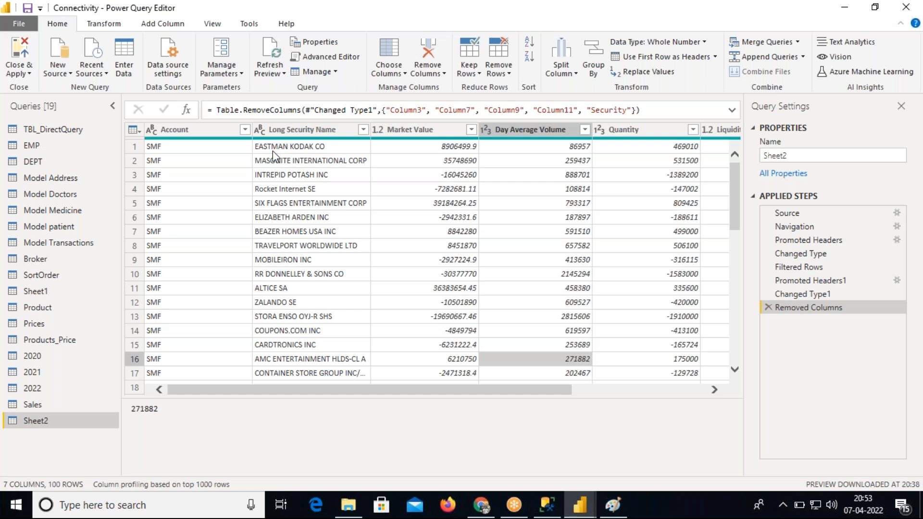
pyautogui.click(337, 147)
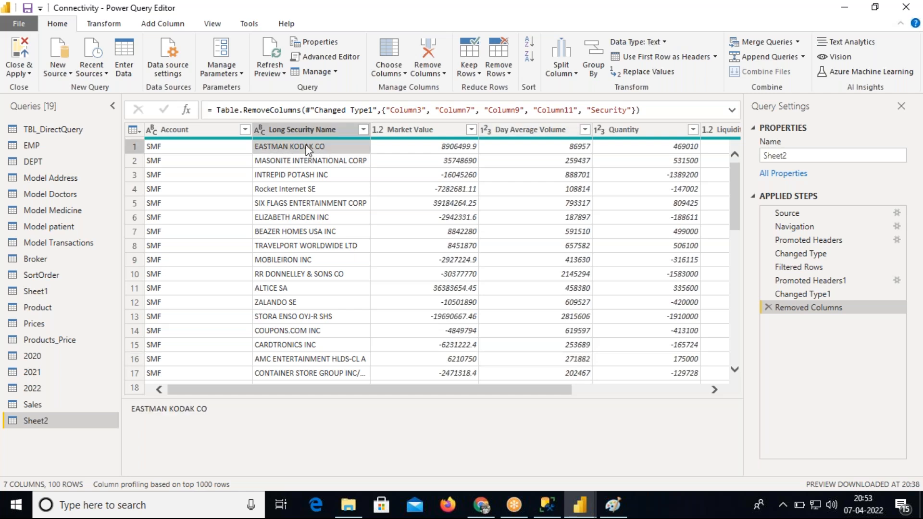
pyautogui.click(363, 129)
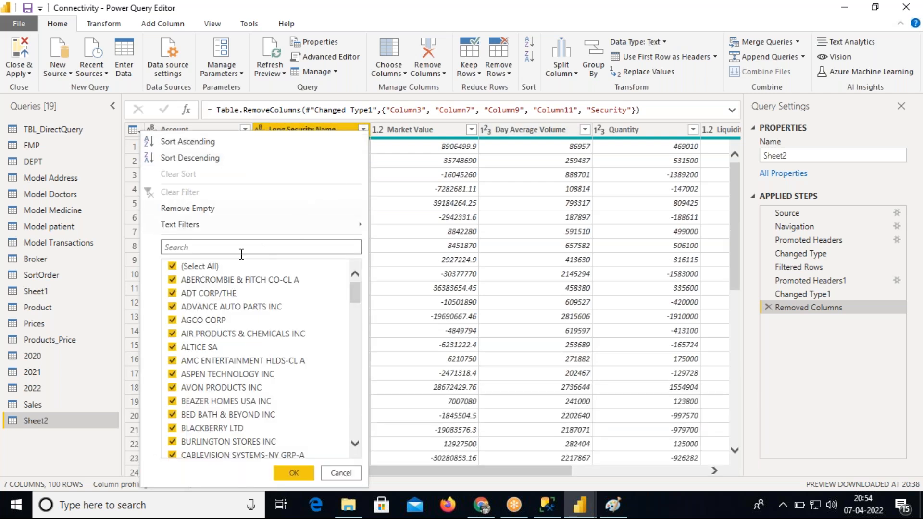
pyautogui.click(212, 280)
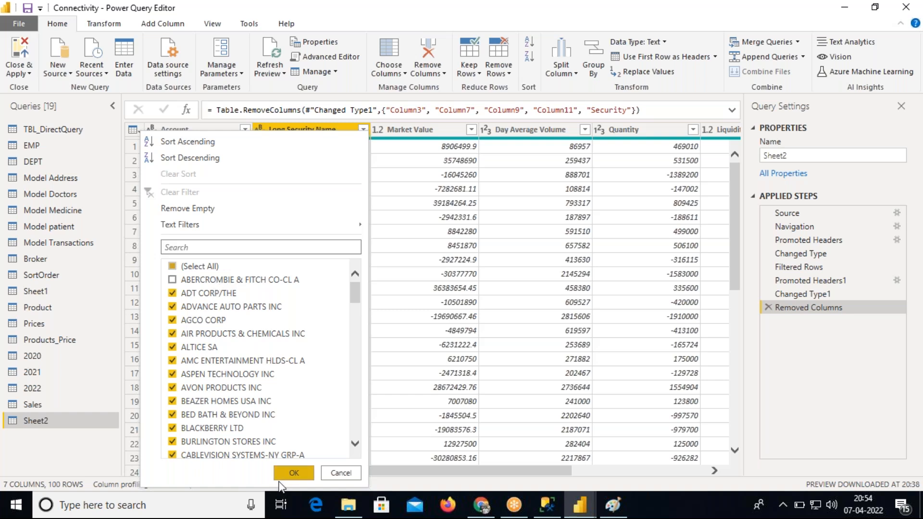
pyautogui.click(293, 474)
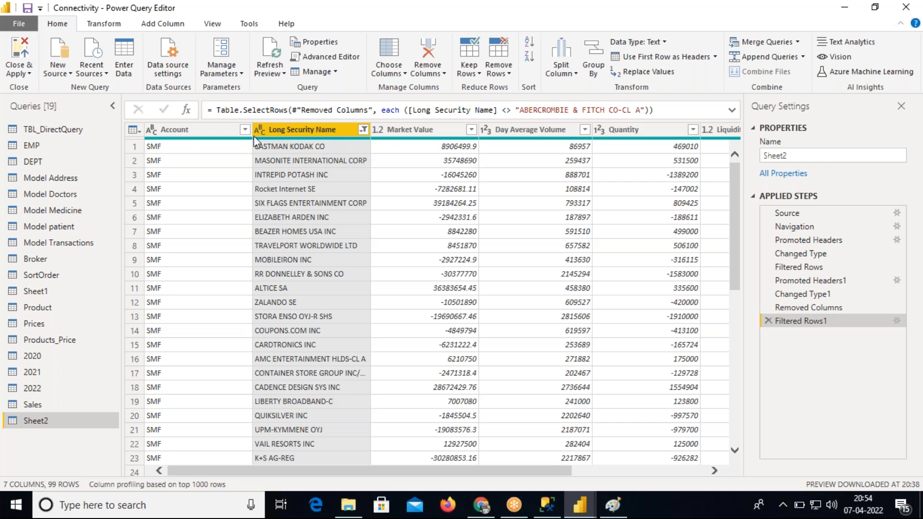
# Exclude ADT CORP/THE as well in the Long Security Name filter.
pyautogui.click(363, 129)
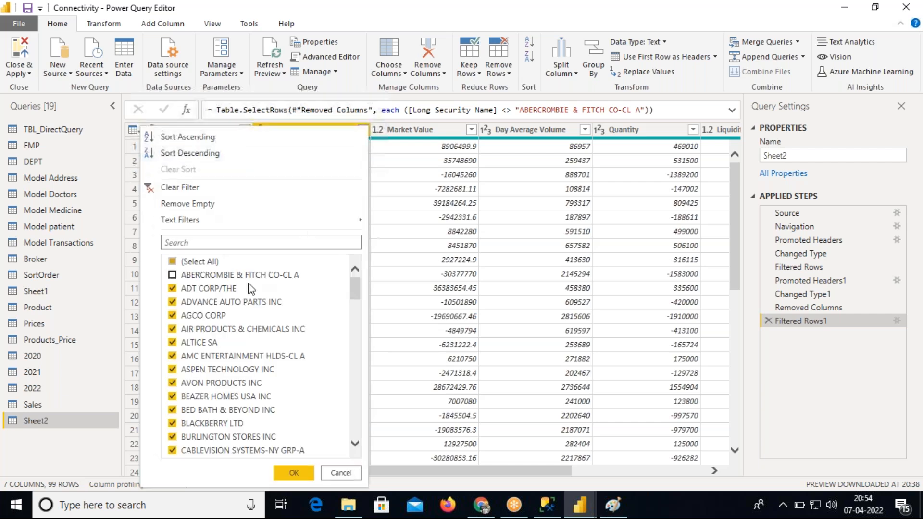
pyautogui.click(204, 289)
pyautogui.click(294, 473)
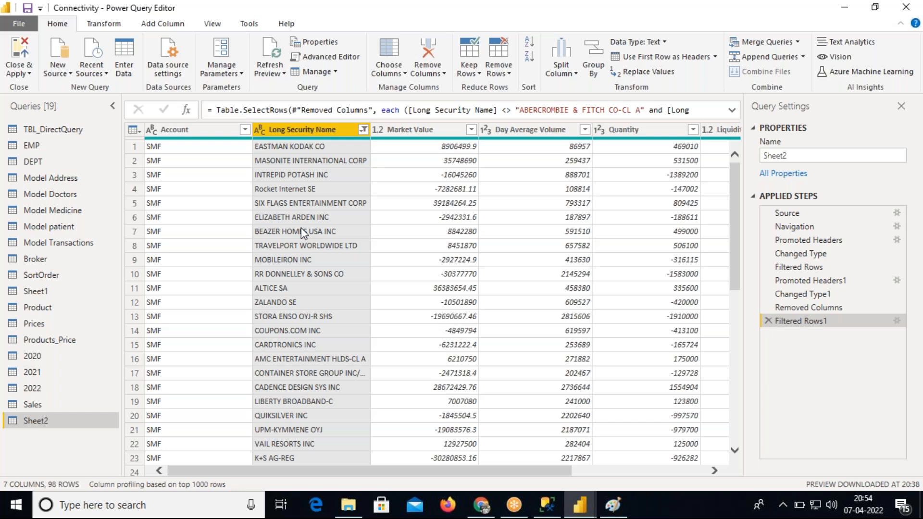
# In Paint, draw arrows from the side list to a circled "SQL Query" label, on to a small box inside the cylinder, and back to the window-like box.
pyautogui.click(618, 509)
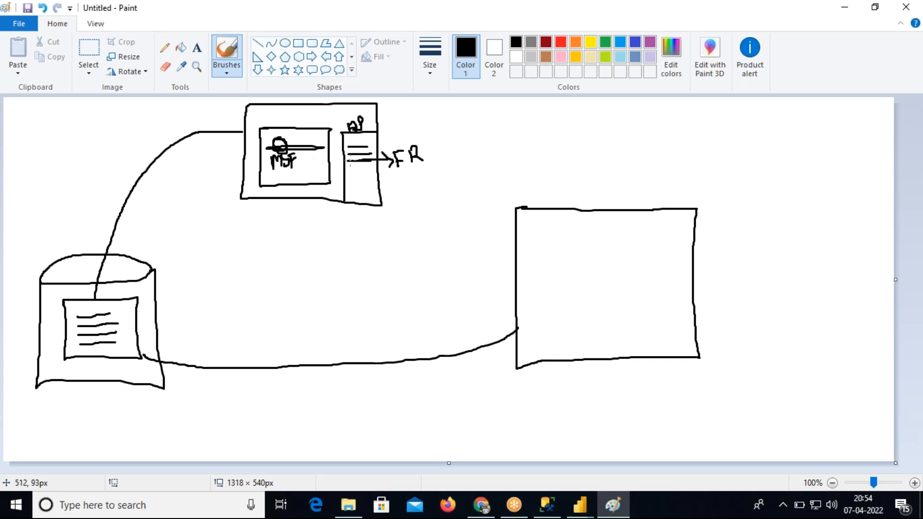
pyautogui.moveTo(348, 160)
pyautogui.mouseDown()
pyautogui.moveTo(378, 160)
pyautogui.moveTo(346, 160)
pyautogui.moveTo(378, 162)
pyautogui.moveTo(412, 182)
pyautogui.moveTo(408, 173)
pyautogui.moveTo(402, 187)
pyautogui.moveTo(438, 174)
pyautogui.moveTo(426, 169)
pyautogui.moveTo(447, 180)
pyautogui.moveTo(459, 165)
pyautogui.moveTo(451, 176)
pyautogui.moveTo(475, 166)
pyautogui.moveTo(489, 182)
pyautogui.mouseUp()
pyautogui.moveTo(418, 167)
pyautogui.mouseDown()
pyautogui.moveTo(414, 174)
pyautogui.moveTo(495, 192)
pyautogui.moveTo(457, 152)
pyautogui.moveTo(428, 164)
pyautogui.moveTo(426, 149)
pyautogui.moveTo(384, 119)
pyautogui.moveTo(236, 102)
pyautogui.moveTo(126, 139)
pyautogui.moveTo(83, 202)
pyautogui.moveTo(71, 263)
pyautogui.moveTo(70, 294)
pyautogui.moveTo(78, 285)
pyautogui.moveTo(107, 321)
pyautogui.moveTo(126, 323)
pyautogui.moveTo(128, 303)
pyautogui.moveTo(107, 306)
pyautogui.mouseUp()
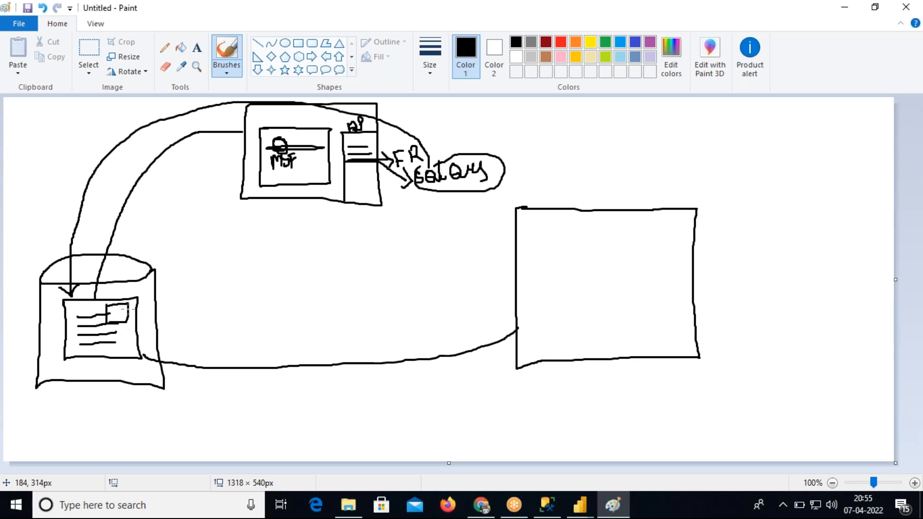
pyautogui.moveTo(128, 309)
pyautogui.mouseDown()
pyautogui.moveTo(164, 300)
pyautogui.moveTo(202, 194)
pyautogui.moveTo(223, 170)
pyautogui.moveTo(243, 168)
pyautogui.mouseUp()
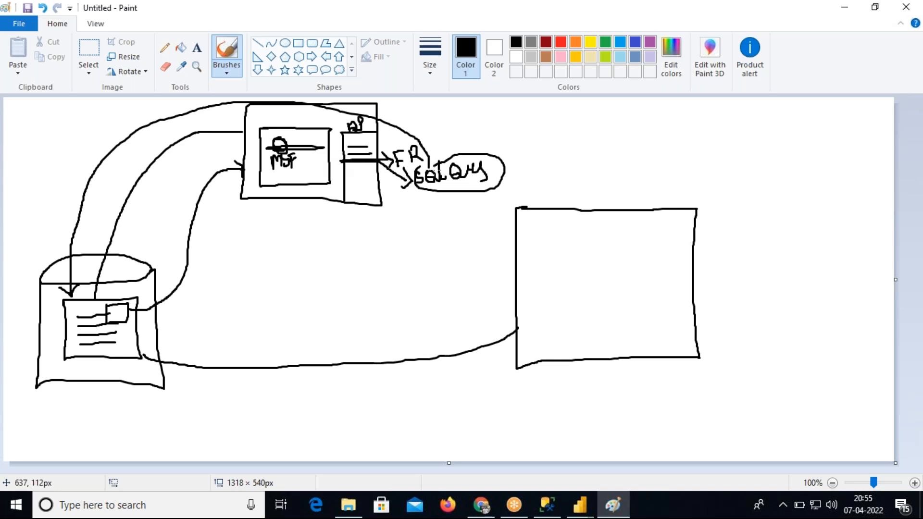
# Retrace the curves from the SQL Query label to the cylinder and back to the window-like box, and add a second oval around the label.
pyautogui.moveTo(430, 161)
pyautogui.mouseDown()
pyautogui.moveTo(414, 134)
pyautogui.moveTo(358, 108)
pyautogui.moveTo(284, 101)
pyautogui.moveTo(178, 111)
pyautogui.moveTo(87, 176)
pyautogui.moveTo(68, 279)
pyautogui.mouseUp()
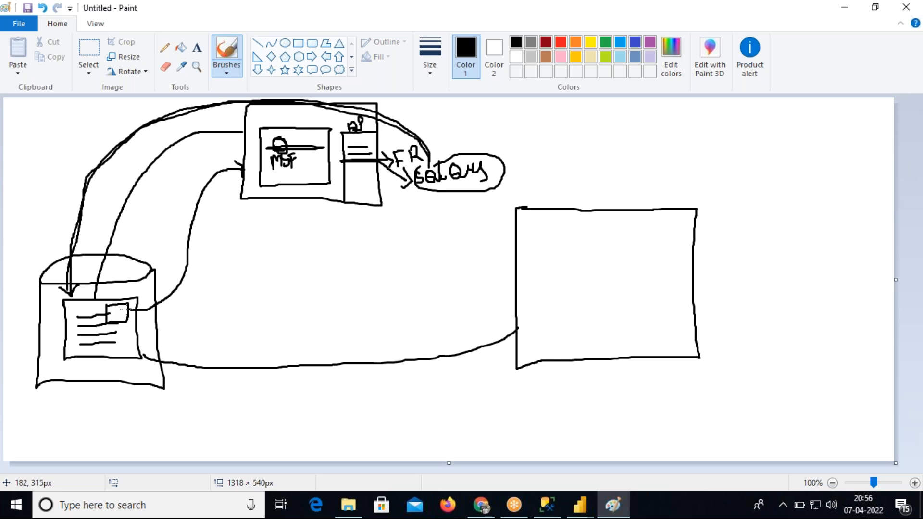
pyautogui.moveTo(126, 308)
pyautogui.mouseDown()
pyautogui.moveTo(155, 307)
pyautogui.moveTo(185, 284)
pyautogui.moveTo(199, 191)
pyautogui.moveTo(248, 164)
pyautogui.mouseUp()
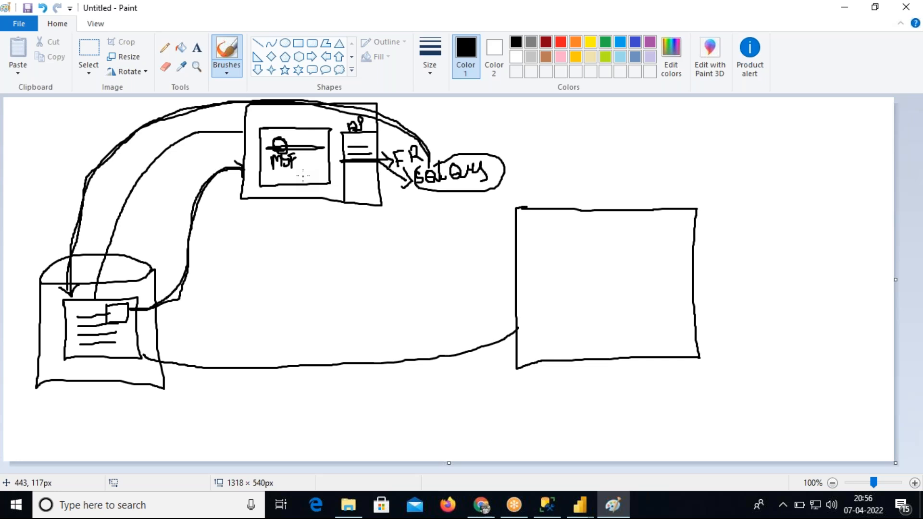
pyautogui.moveTo(351, 162); pyautogui.dragTo(374, 164)
pyautogui.moveTo(414, 166)
pyautogui.mouseDown()
pyautogui.moveTo(451, 138)
pyautogui.moveTo(494, 147)
pyautogui.moveTo(508, 166)
pyautogui.moveTo(466, 204)
pyautogui.moveTo(404, 179)
pyautogui.mouseUp()
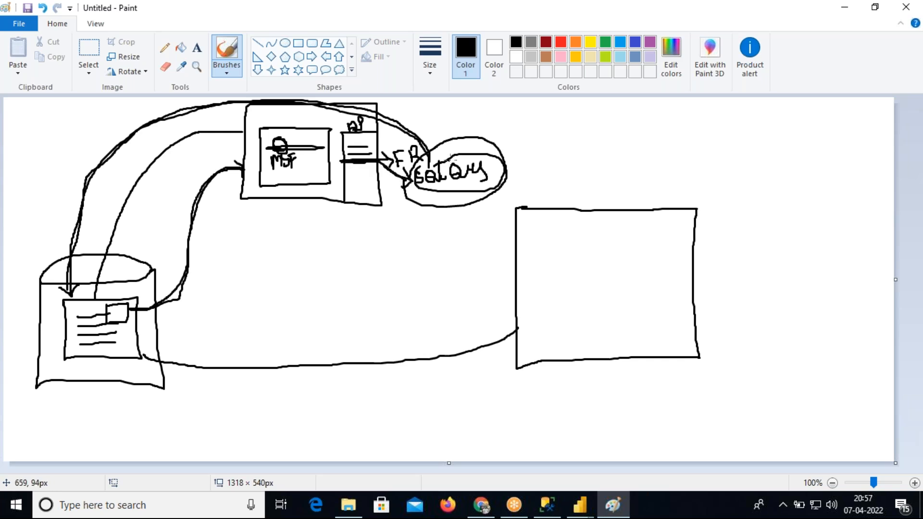
# Draw a line from the SQL Query oval to a box lettered "NQ", and go over the line and the oval again.
pyautogui.moveTo(464, 145)
pyautogui.mouseDown()
pyautogui.moveTo(416, 157)
pyautogui.moveTo(413, 191)
pyautogui.moveTo(499, 185)
pyautogui.moveTo(477, 141)
pyautogui.moveTo(504, 151)
pyautogui.moveTo(570, 131)
pyautogui.moveTo(576, 149)
pyautogui.moveTo(578, 140)
pyautogui.moveTo(601, 144)
pyautogui.moveTo(601, 160)
pyautogui.moveTo(548, 170)
pyautogui.moveTo(535, 126)
pyautogui.moveTo(589, 118)
pyautogui.moveTo(609, 126)
pyautogui.mouseUp()
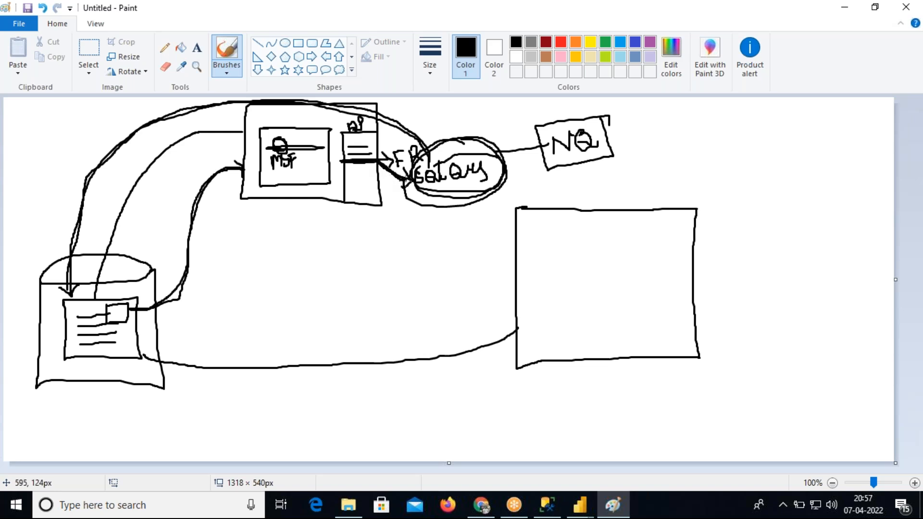
pyautogui.moveTo(446, 159); pyautogui.dragTo(546, 145)
pyautogui.moveTo(478, 144)
pyautogui.mouseDown()
pyautogui.moveTo(454, 140)
pyautogui.moveTo(424, 159)
pyautogui.moveTo(424, 171)
pyautogui.mouseUp()
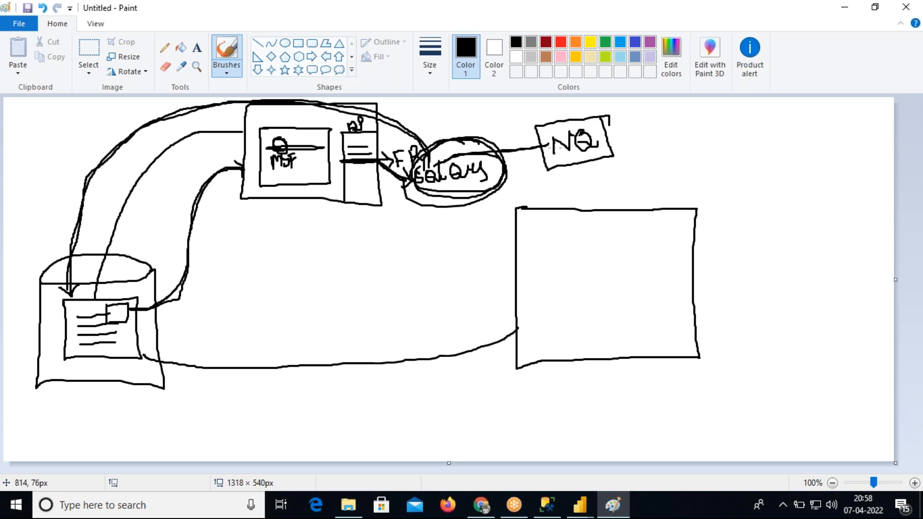
# Tick the NQ box, handwrite "QWF" below it, and link the two with a wavy line and further tick marks.
pyautogui.moveTo(567, 112)
pyautogui.mouseDown()
pyautogui.moveTo(575, 122)
pyautogui.moveTo(587, 102)
pyautogui.mouseUp()
pyautogui.moveTo(531, 180)
pyautogui.mouseDown()
pyautogui.moveTo(594, 183)
pyautogui.moveTo(617, 174)
pyautogui.mouseUp()
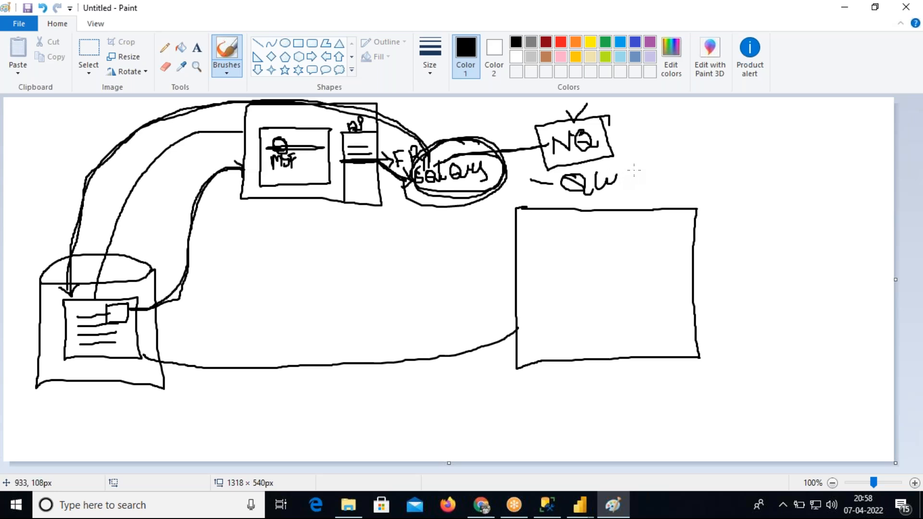
pyautogui.moveTo(635, 170)
pyautogui.mouseDown()
pyautogui.moveTo(626, 197)
pyautogui.moveTo(638, 186)
pyautogui.mouseUp()
pyautogui.moveTo(620, 124)
pyautogui.mouseDown()
pyautogui.moveTo(642, 142)
pyautogui.moveTo(652, 169)
pyautogui.moveTo(647, 184)
pyautogui.mouseUp()
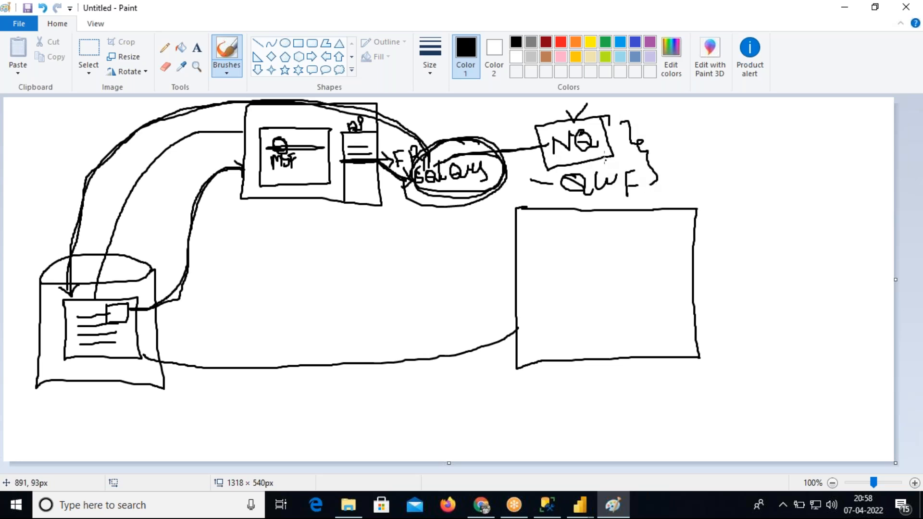
pyautogui.moveTo(609, 117)
pyautogui.mouseDown()
pyautogui.moveTo(621, 121)
pyautogui.moveTo(628, 109)
pyautogui.mouseUp()
pyautogui.moveTo(638, 167)
pyautogui.mouseDown()
pyautogui.moveTo(654, 184)
pyautogui.moveTo(689, 146)
pyautogui.mouseUp()
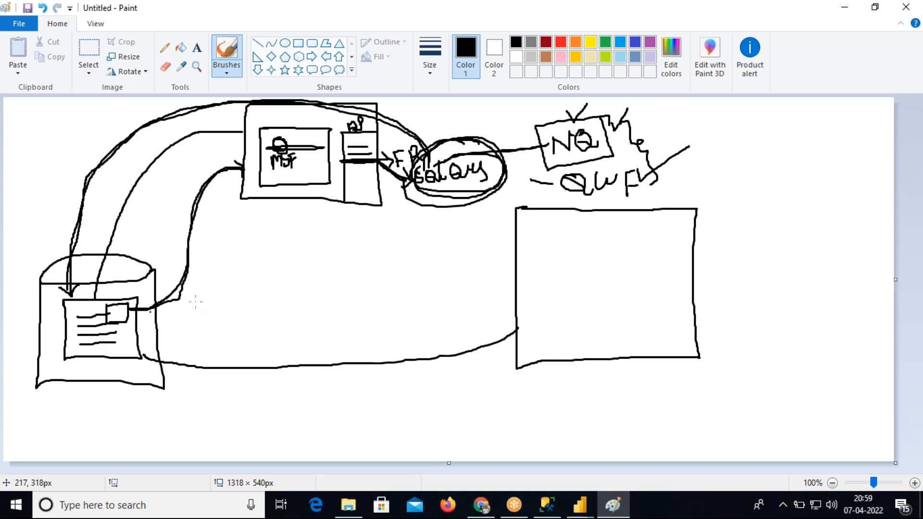
# Draw a tick below the window-like box and a large rectangle around the cylinder.
pyautogui.moveTo(284, 209)
pyautogui.mouseDown()
pyautogui.moveTo(289, 218)
pyautogui.moveTo(299, 197)
pyautogui.mouseUp()
pyautogui.moveTo(16, 244)
pyautogui.mouseDown()
pyautogui.moveTo(160, 244)
pyautogui.moveTo(180, 257)
pyautogui.moveTo(182, 413)
pyautogui.moveTo(11, 416)
pyautogui.moveTo(12, 244)
pyautogui.mouseUp()
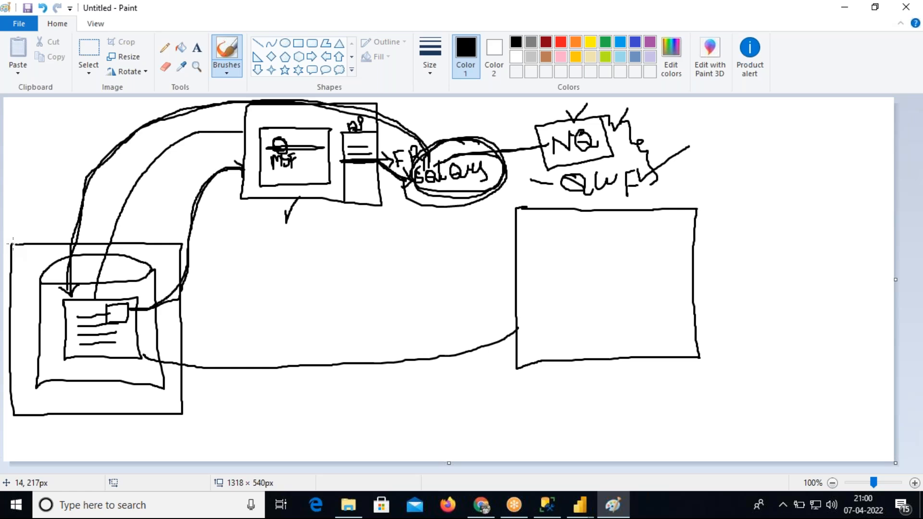
# Minimize Paint, close and apply the Power Query changes, and open the Emp Details report page in Power BI Desktop.
pyautogui.moveTo(200, 10); pyautogui.dragTo(224, 100)
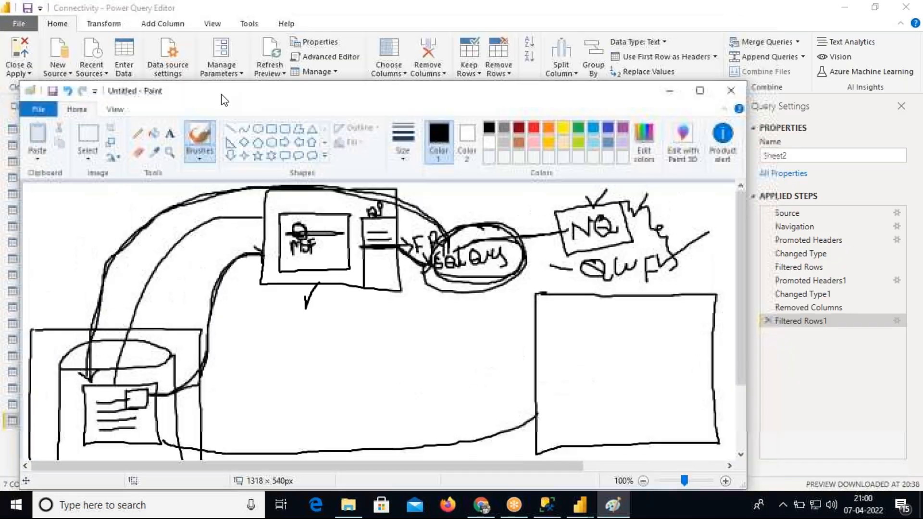
pyautogui.click(665, 94)
pyautogui.click(28, 74)
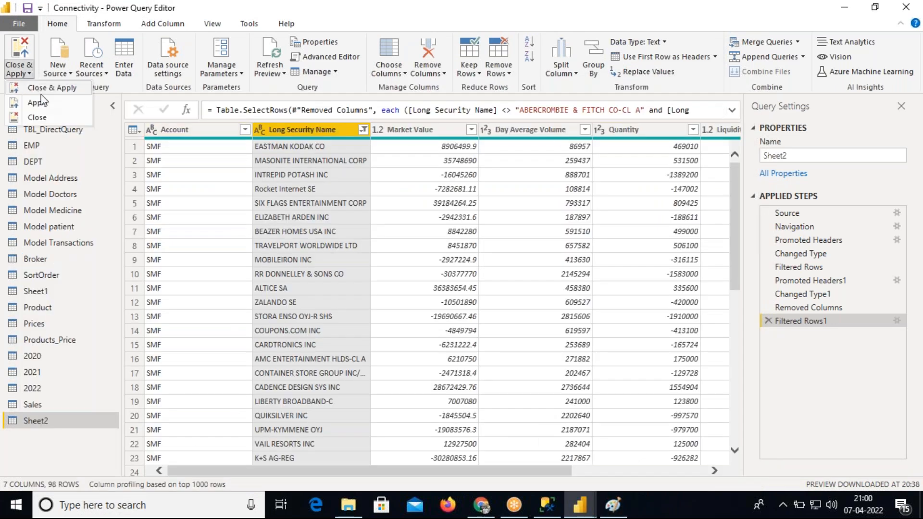
pyautogui.click(41, 91)
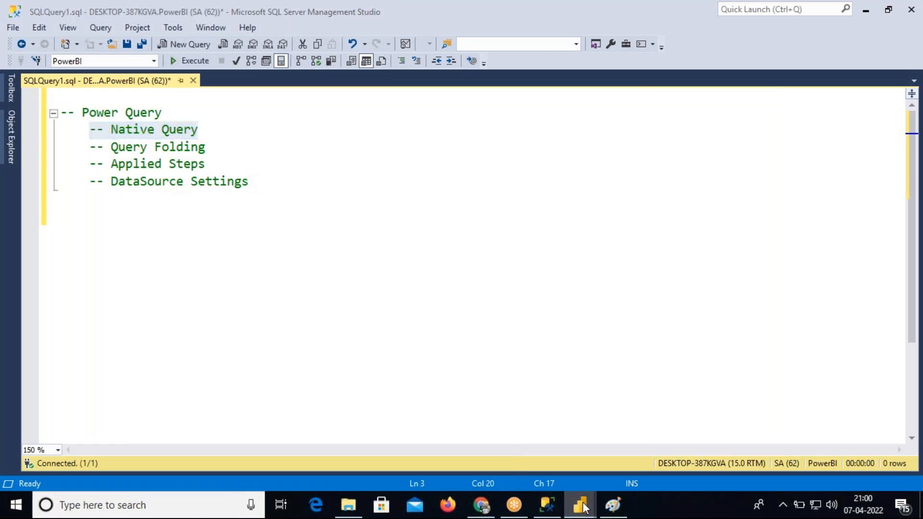
pyautogui.click(542, 433)
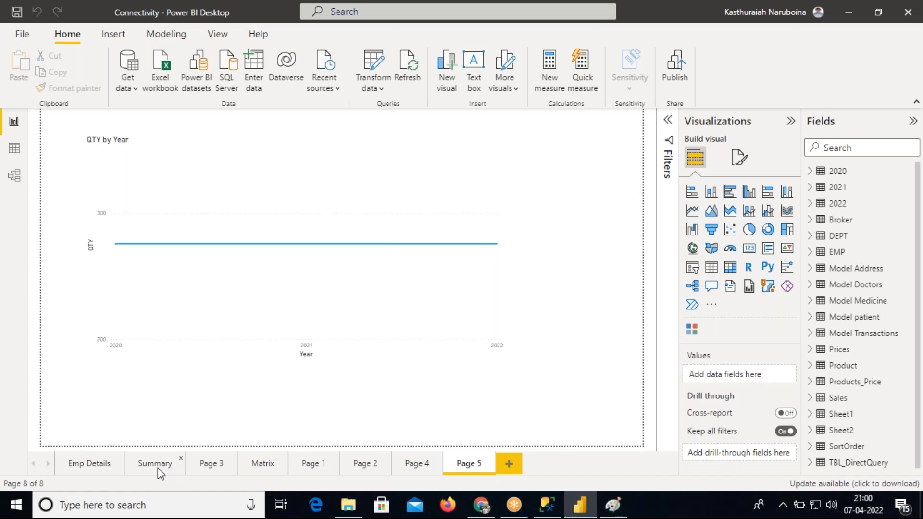
pyautogui.click(158, 464)
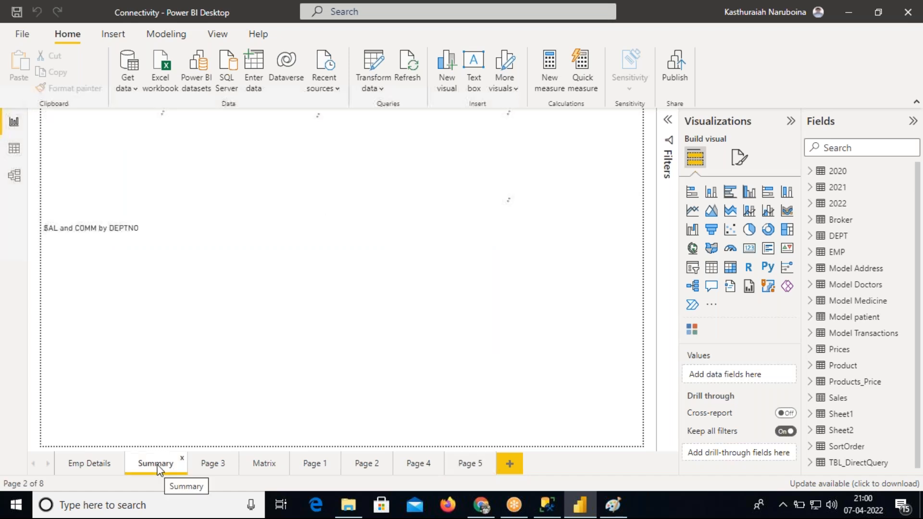
pyautogui.click(94, 463)
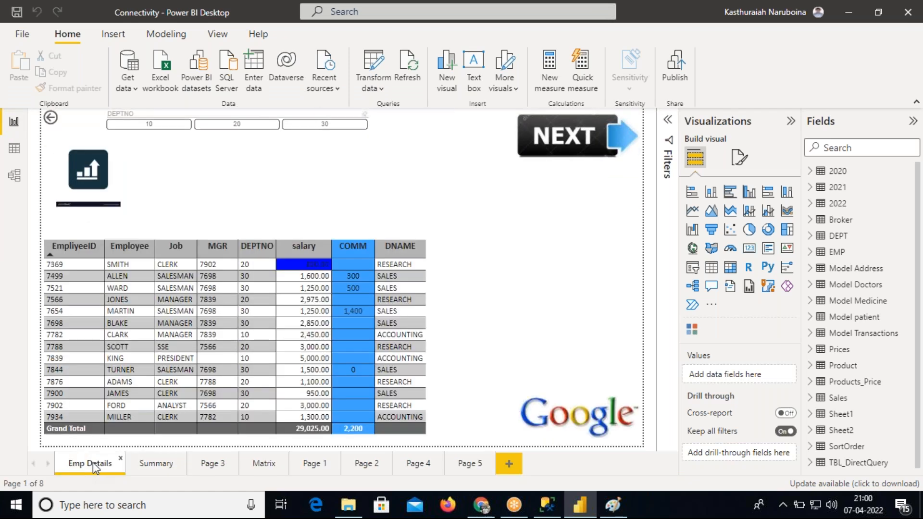
# Start a new SQL Server database connection and expand its advanced options.
pyautogui.click(128, 88)
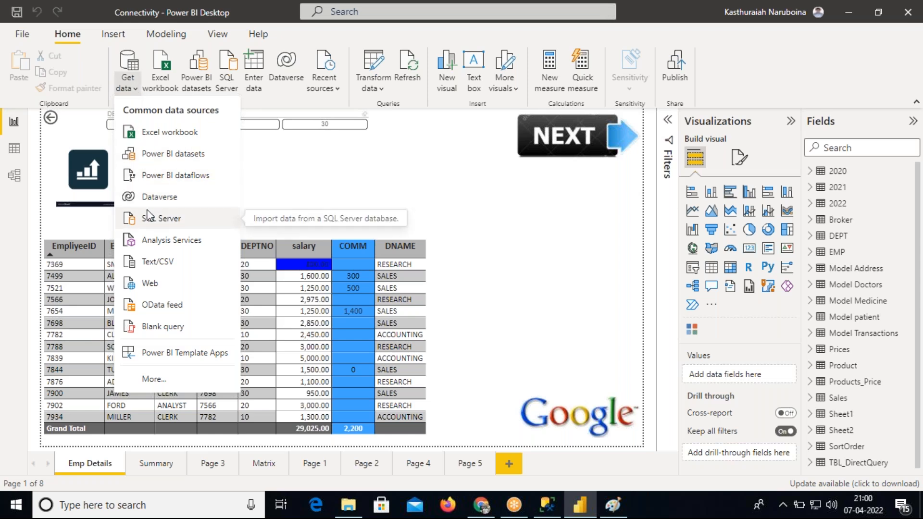
pyautogui.click(289, 161)
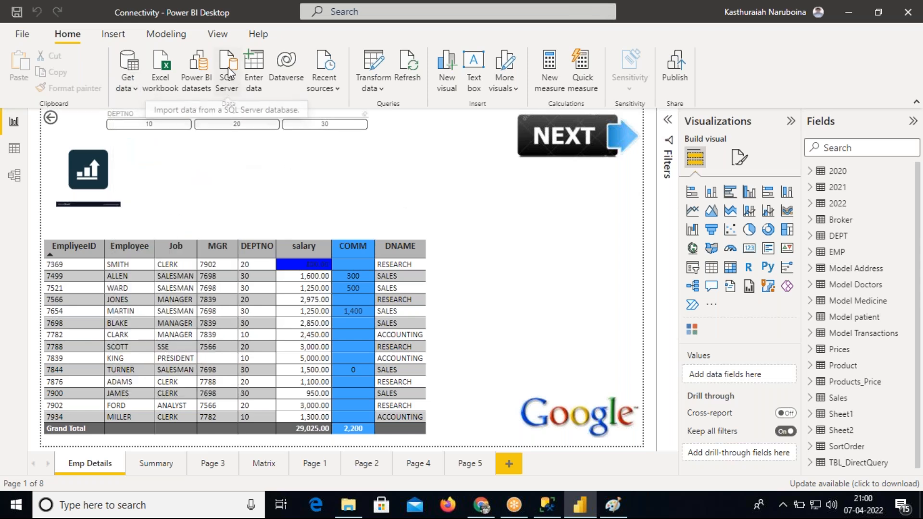
pyautogui.click(229, 72)
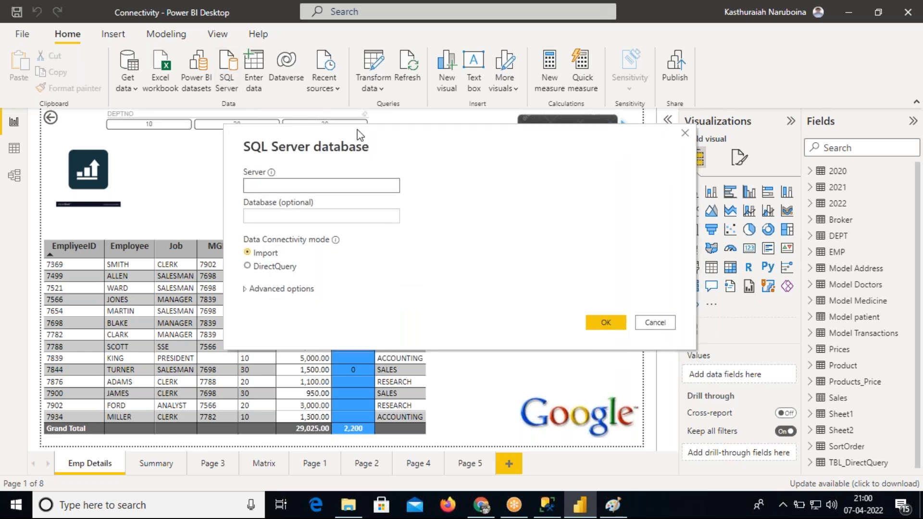
pyautogui.click(233, 244)
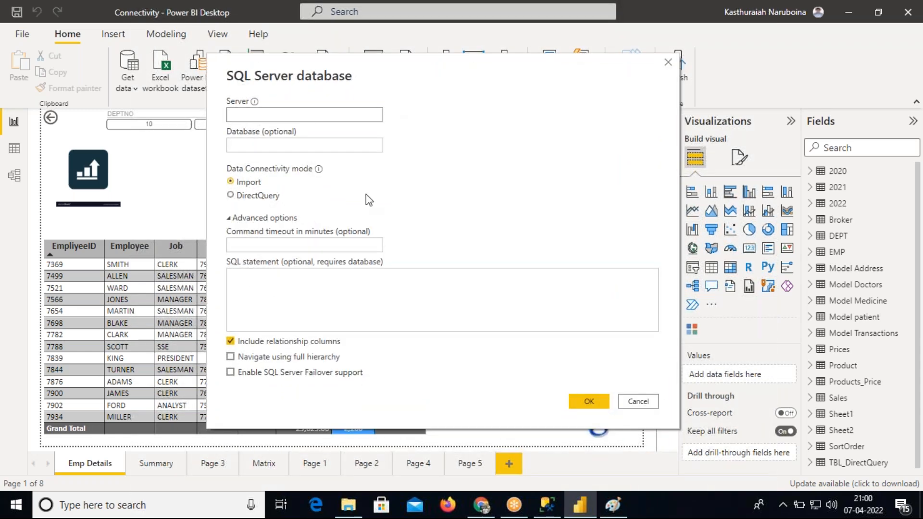
# Look up the server name in SQL Server Management Studio's connection dialog, and return to the Server field of Power BI's SQL Server database dialog.
pyautogui.click(547, 505)
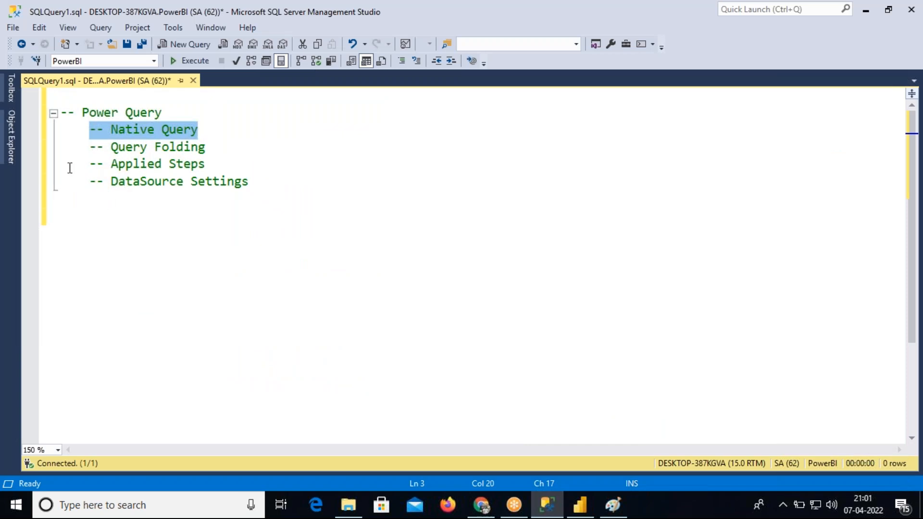
pyautogui.click(11, 137)
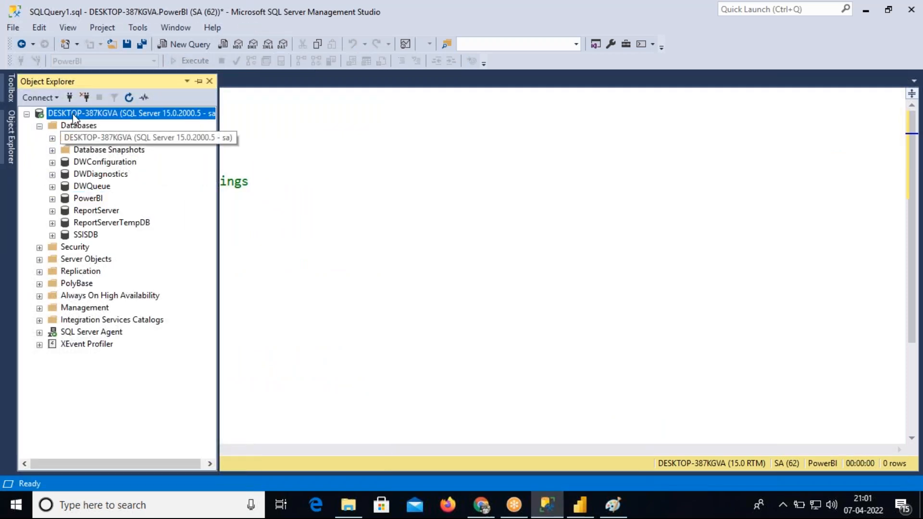
pyautogui.click(70, 98)
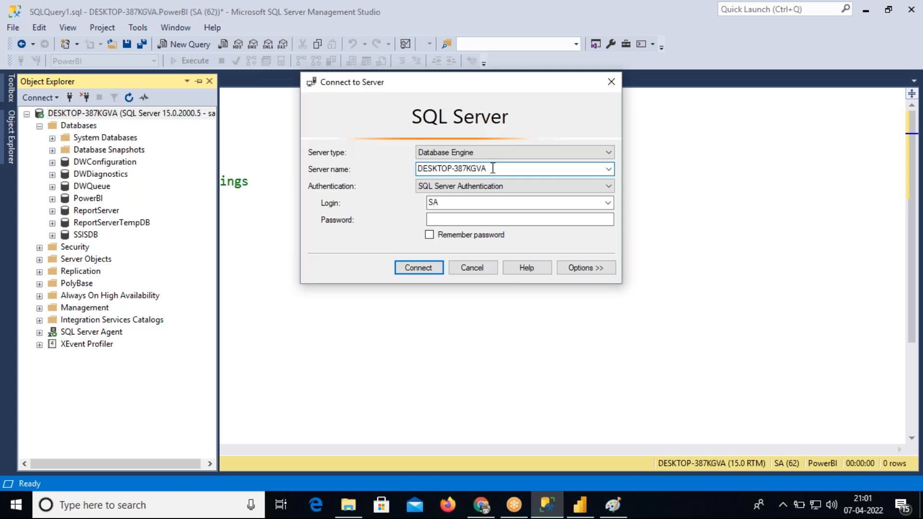
pyautogui.click(611, 82)
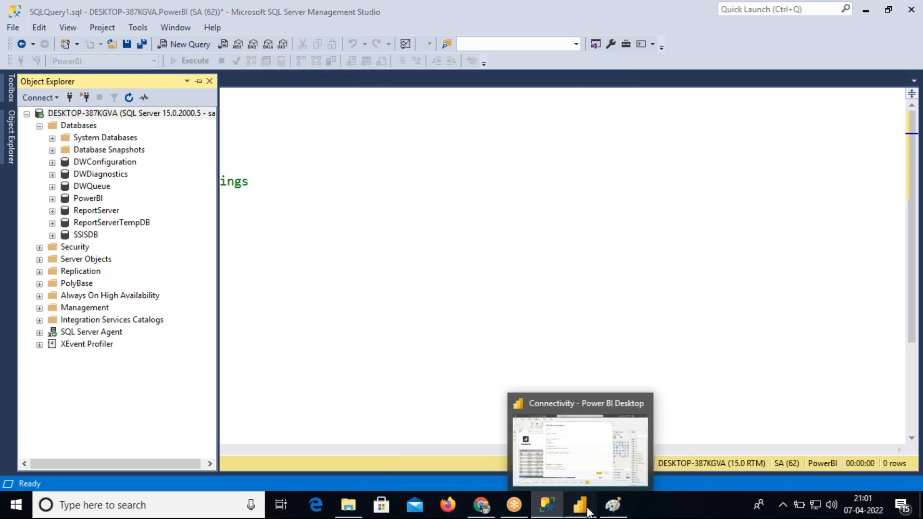
pyautogui.click(589, 513)
pyautogui.click(271, 116)
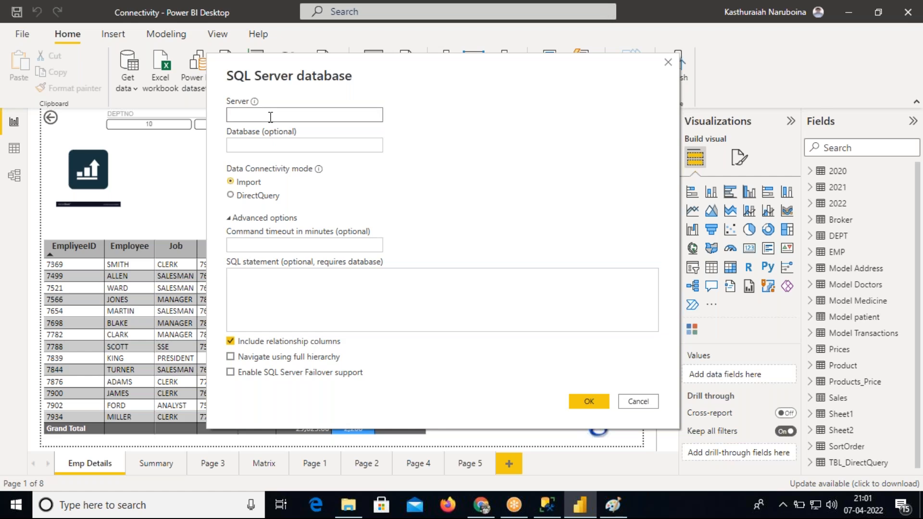
# Set the server to DESKTOP-387KGVA, and copy the PowerBI database name from the Databases list in SQL Server Management Studio.
pyautogui.write('DESKTOP-387KGVA')
pyautogui.click(276, 143)
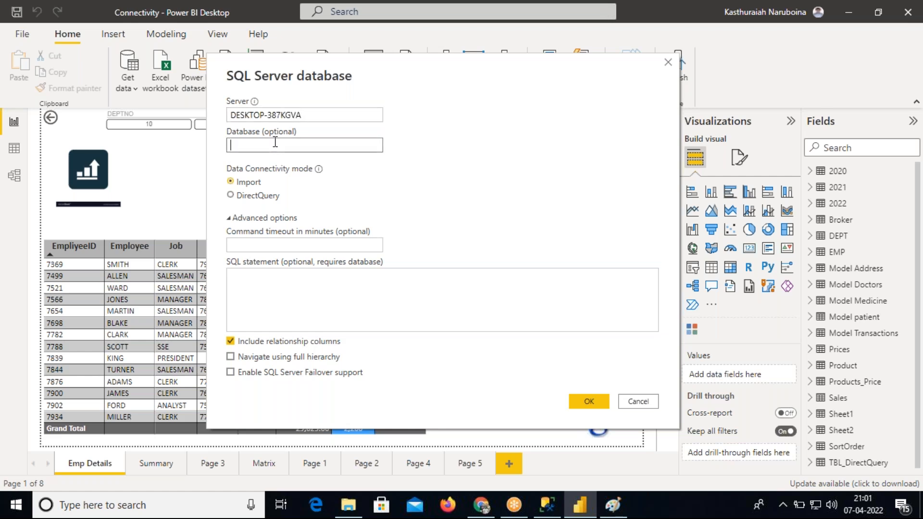
pyautogui.write('Pow')
pyautogui.press('BackSpace')
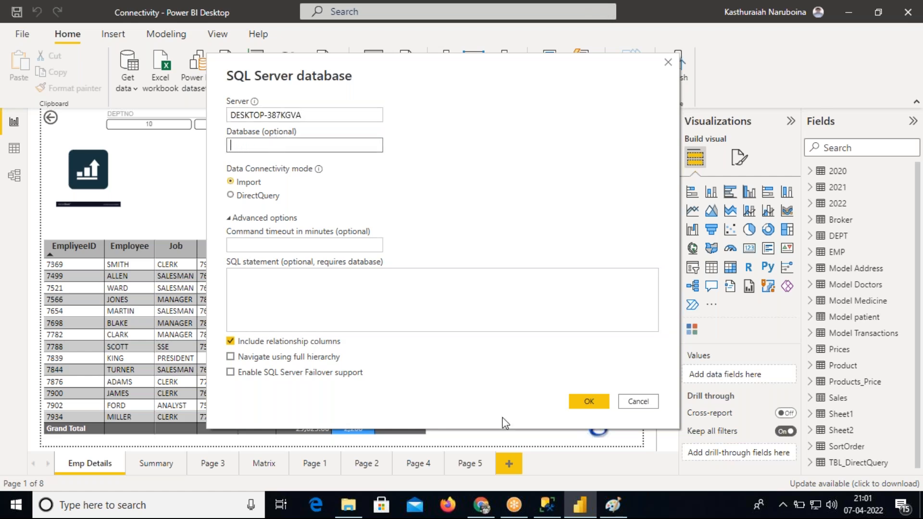
pyautogui.click(547, 505)
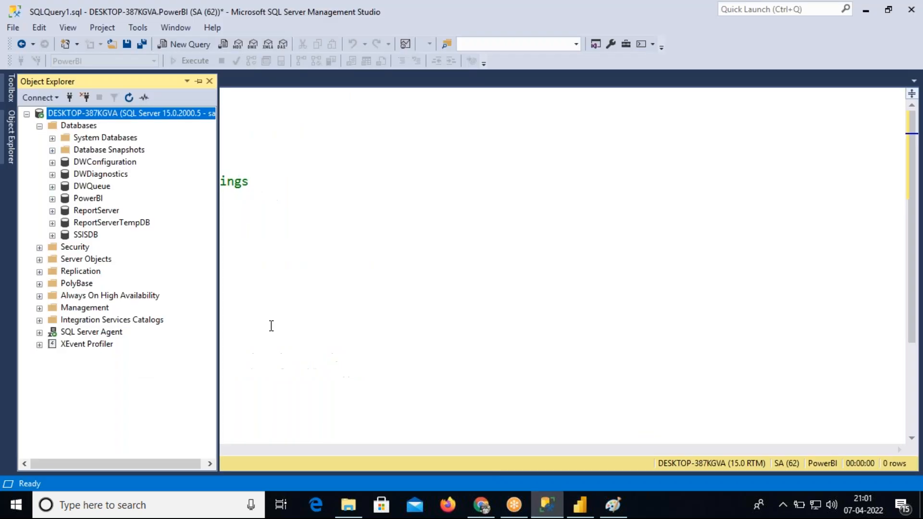
pyautogui.click(88, 198)
pyautogui.press('F2')
pyautogui.hotkey('ctrl', 'c')
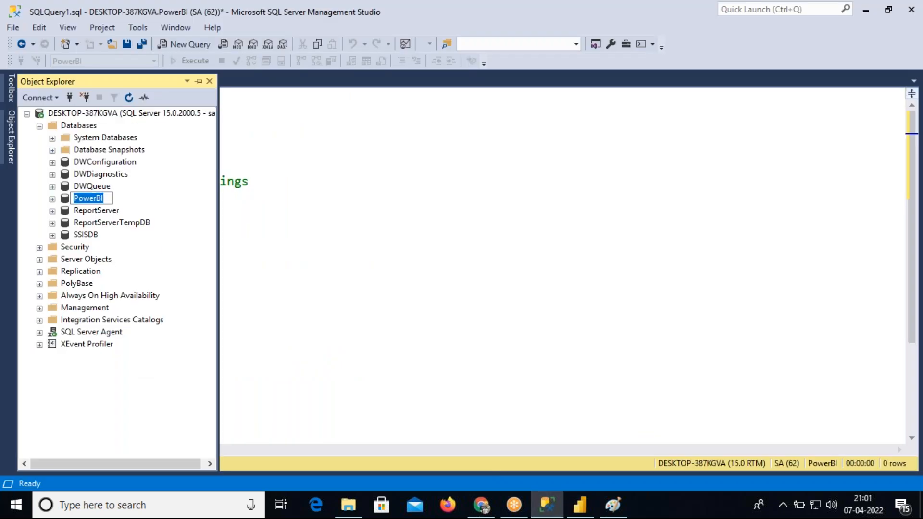
pyautogui.click(362, 222)
# Return to Power BI Desktop, set the database to PowerBI, and connect in Import mode.
pyautogui.click(577, 512)
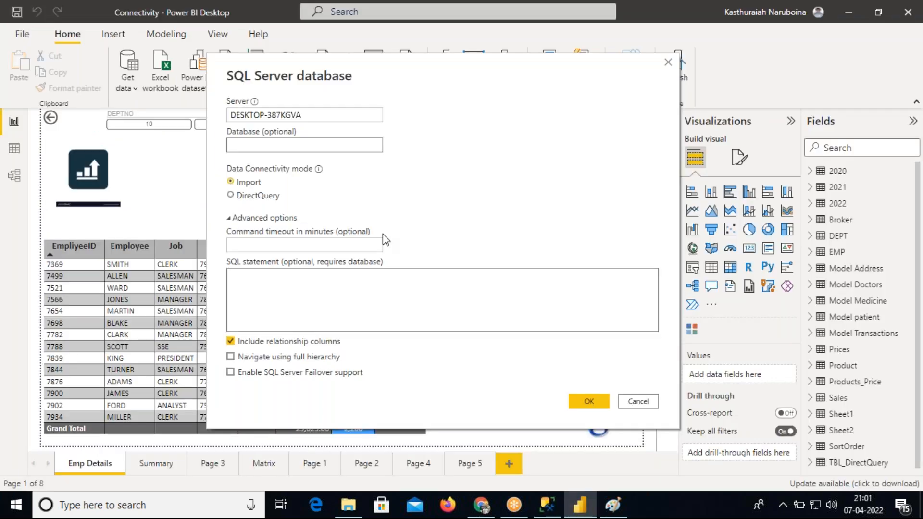
pyautogui.click(272, 146)
pyautogui.hotkey('ctrl', 'v')
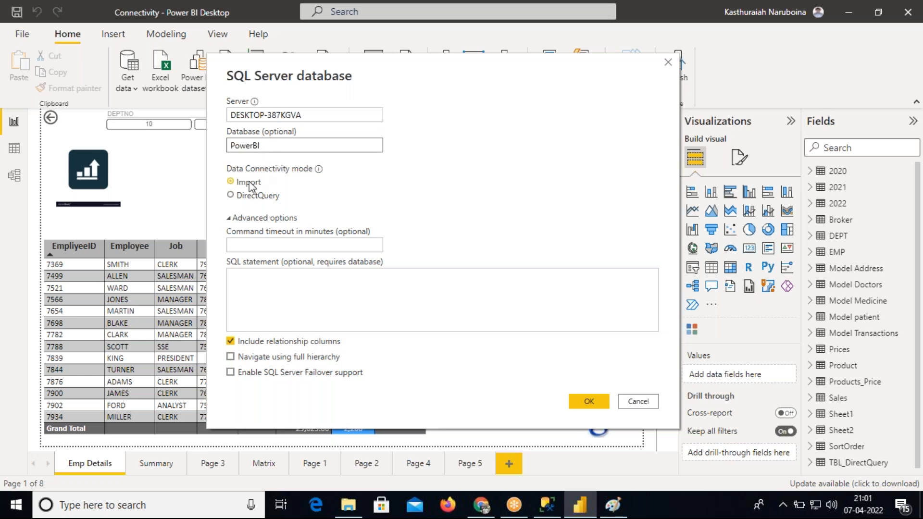
pyautogui.click(590, 403)
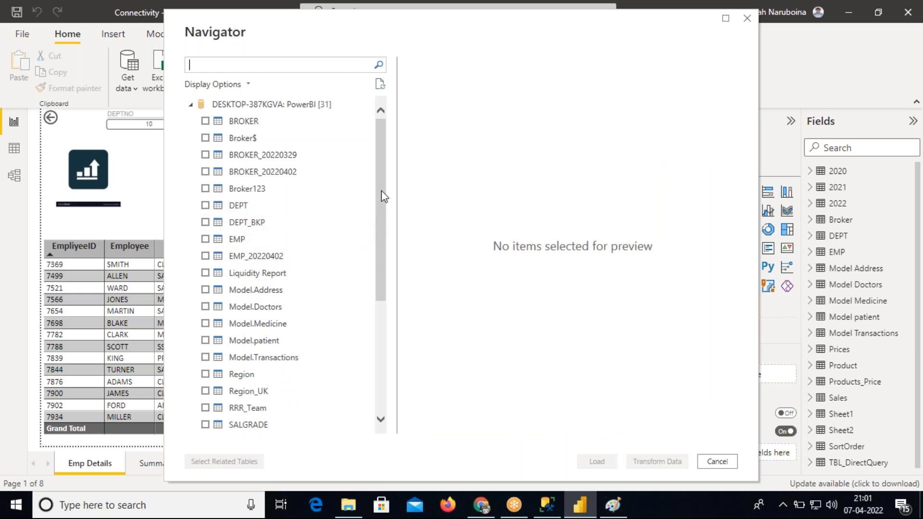
# Select the TradeBlotter table in the Navigator and open it for transformation in Power Query Editor.
pyautogui.moveTo(382, 191); pyautogui.dragTo(379, 334)
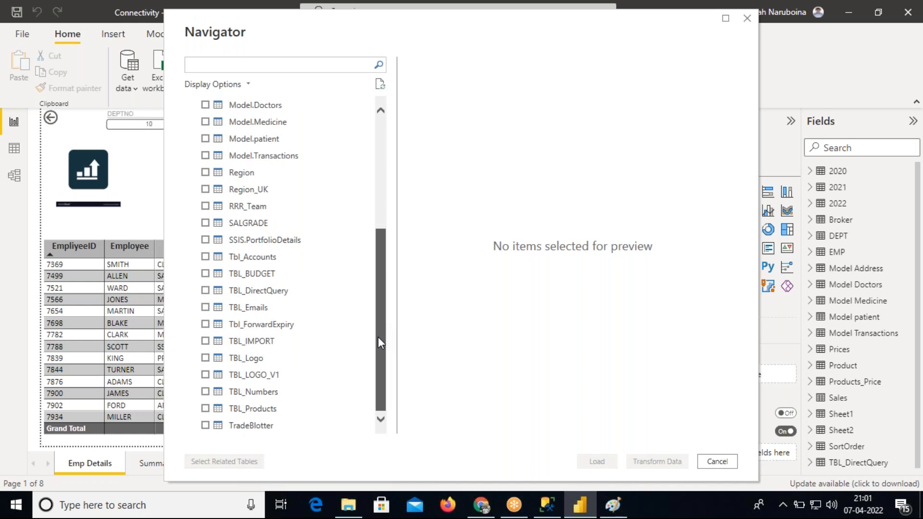
pyautogui.click(205, 426)
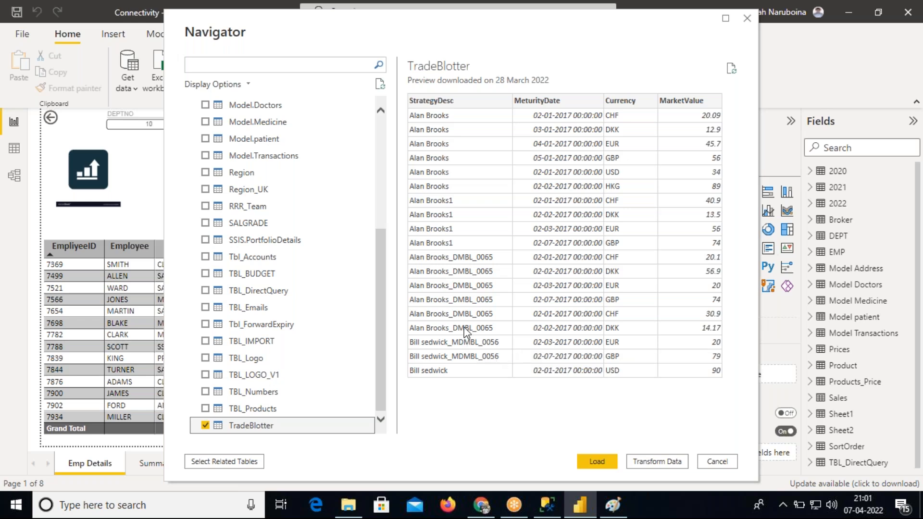
pyautogui.click(646, 462)
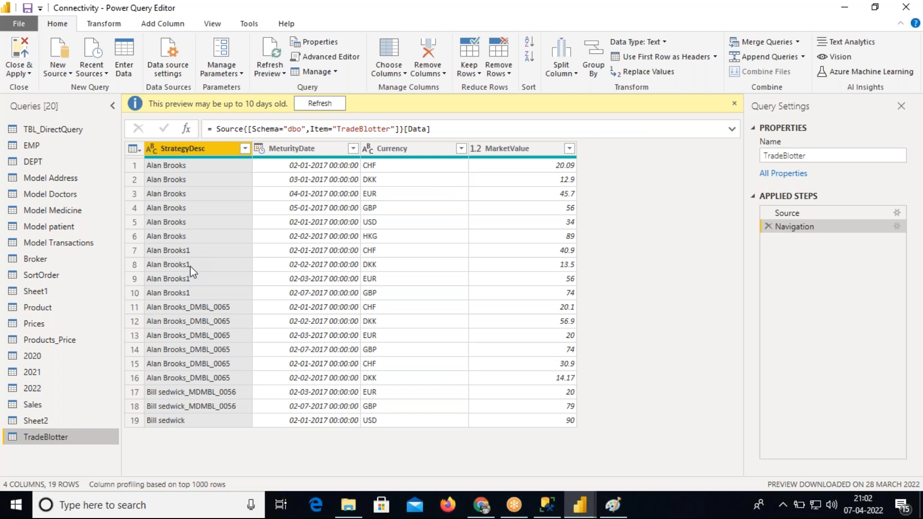
# Filter the StrategyDesc column to exclude the second listed strategy name, the one ending in 1.
pyautogui.click(245, 148)
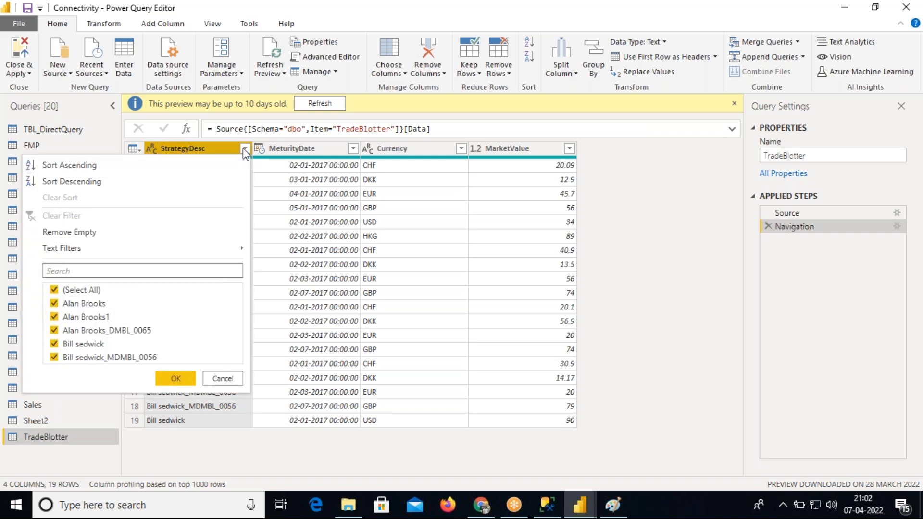
pyautogui.click(54, 317)
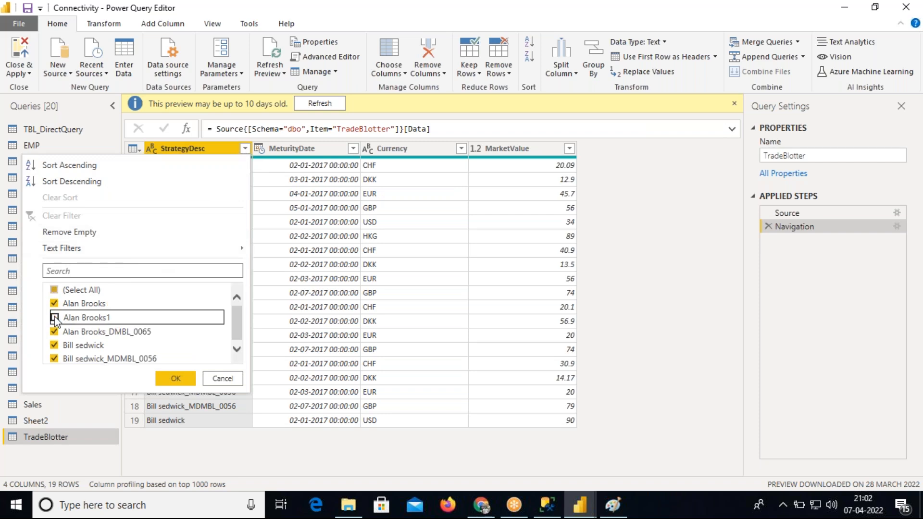
pyautogui.click(174, 378)
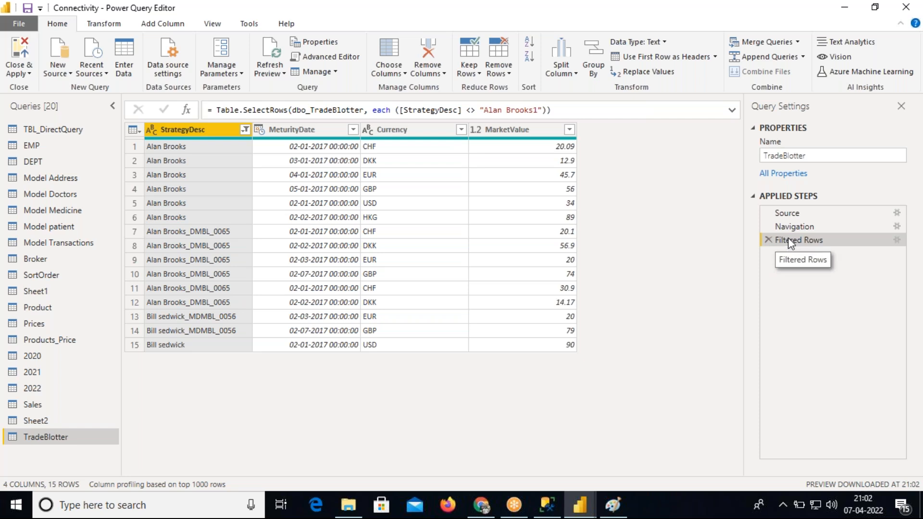
# View the native query of the Filtered Rows step and copy its entire SQL statement.
pyautogui.rightClick(788, 241)
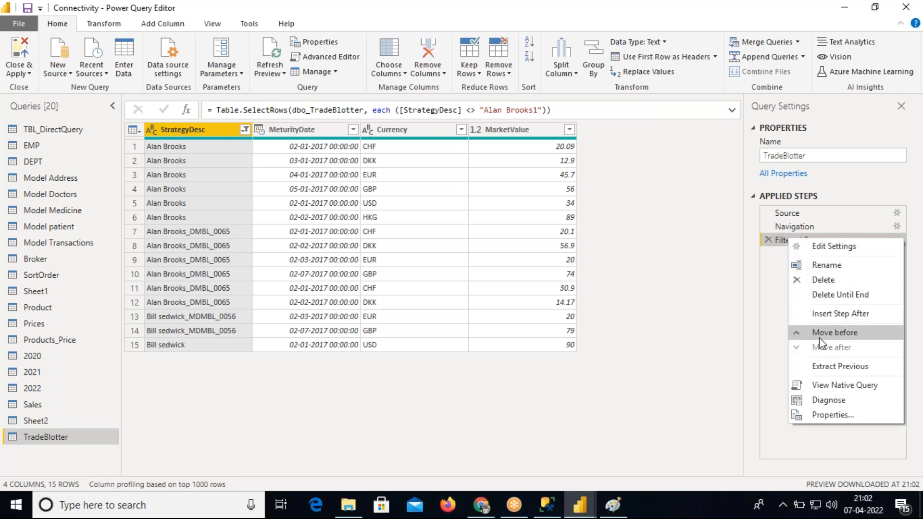
pyautogui.click(846, 386)
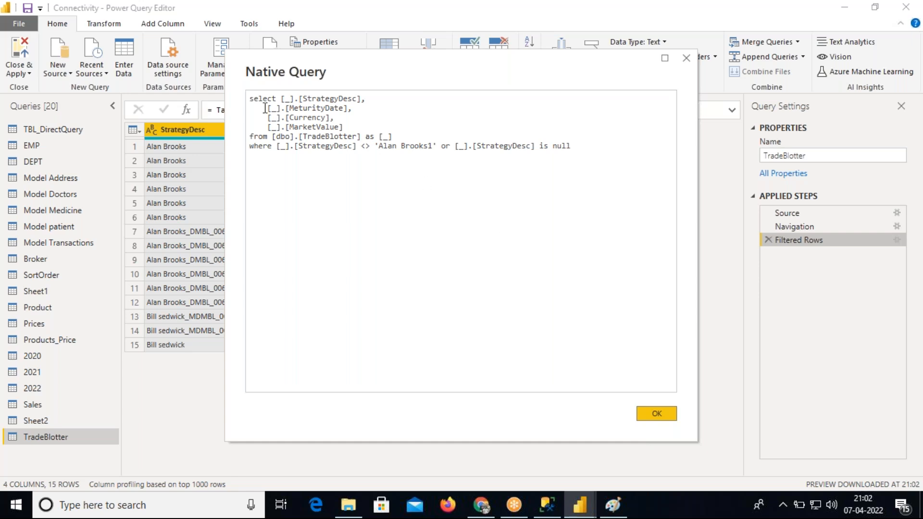
pyautogui.moveTo(251, 99)
pyautogui.mouseDown()
pyautogui.moveTo(353, 110)
pyautogui.moveTo(282, 138)
pyautogui.moveTo(576, 151)
pyautogui.moveTo(339, 133)
pyautogui.moveTo(253, 104)
pyautogui.mouseUp()
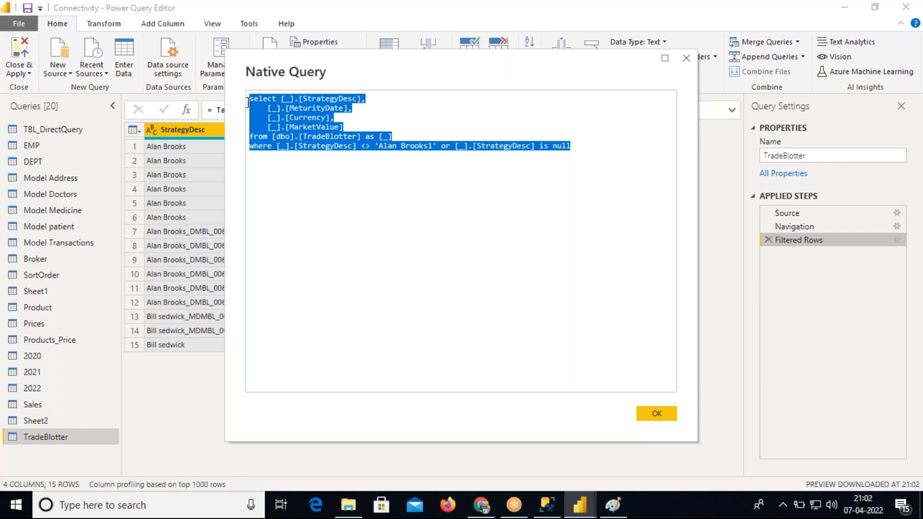
pyautogui.click(283, 118)
pyautogui.moveTo(252, 97); pyautogui.dragTo(562, 142)
pyautogui.moveTo(574, 147); pyautogui.dragTo(251, 100)
pyautogui.moveTo(577, 147); pyautogui.dragTo(249, 104)
pyautogui.moveTo(579, 147); pyautogui.dragTo(248, 103)
pyautogui.hotkey('ctrl', 'c')
# Switch to SQL Server Management Studio, paste the native query below the comments in SQLQuery1.sql, and execute only that statement.
pyautogui.click(548, 505)
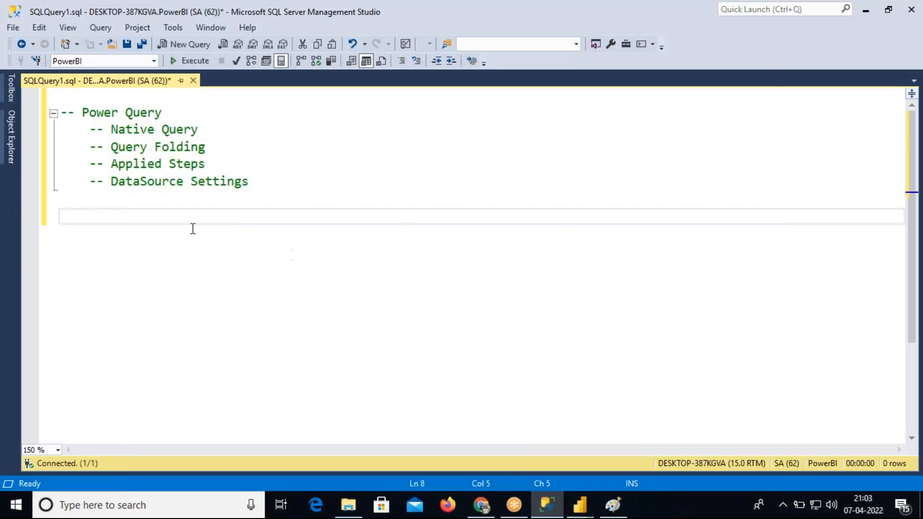
pyautogui.click(64, 219)
pyautogui.hotkey('ctrl', 'v')
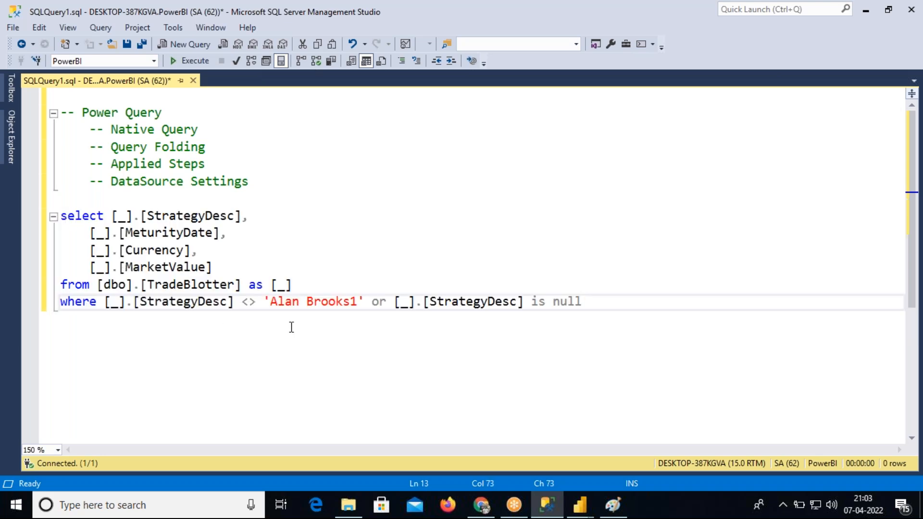
pyautogui.moveTo(270, 302); pyautogui.dragTo(359, 301)
pyautogui.moveTo(60, 302); pyautogui.dragTo(282, 304)
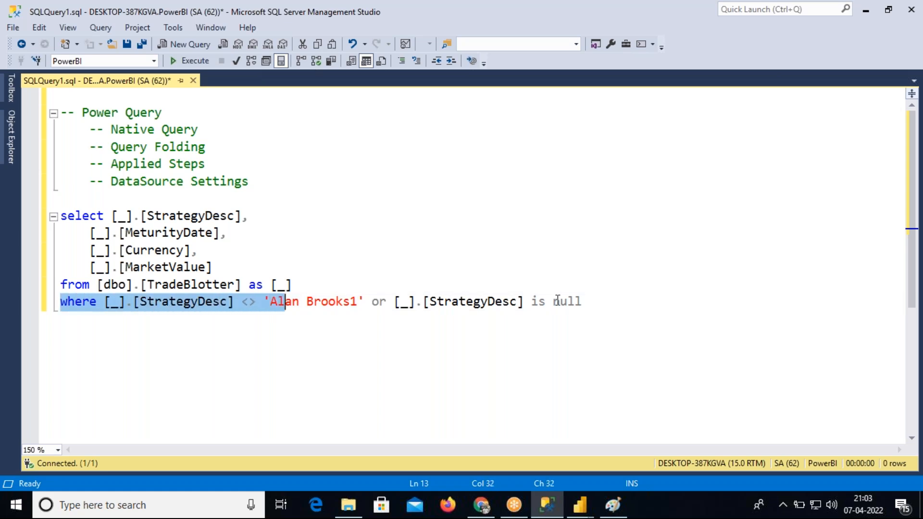
pyautogui.moveTo(582, 301); pyautogui.dragTo(59, 216)
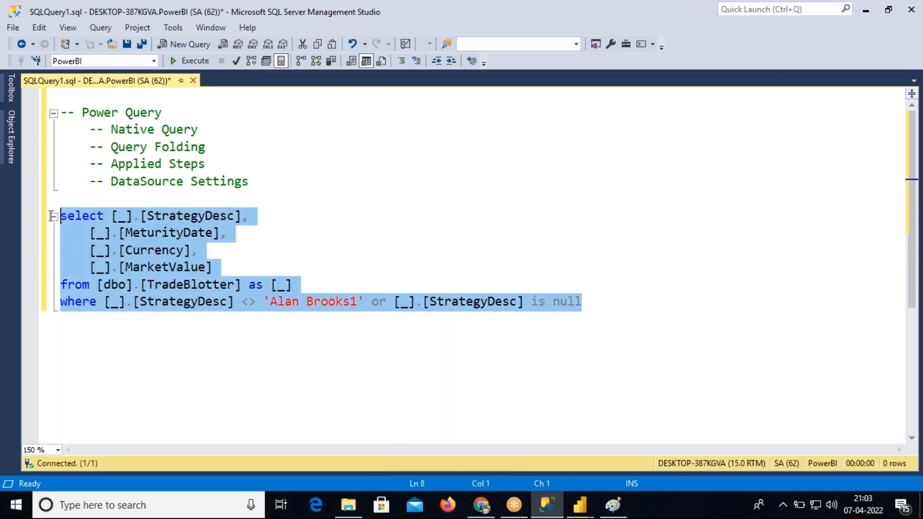
pyautogui.click(176, 63)
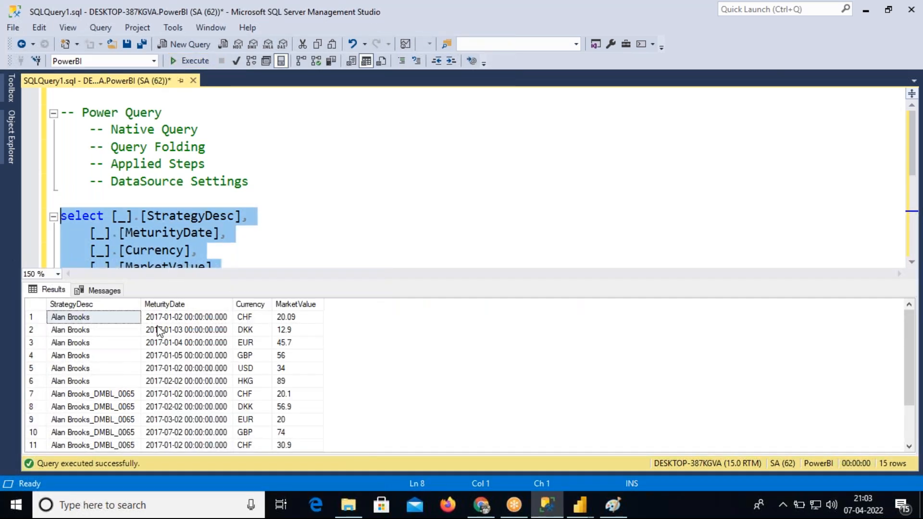
pyautogui.click(152, 355)
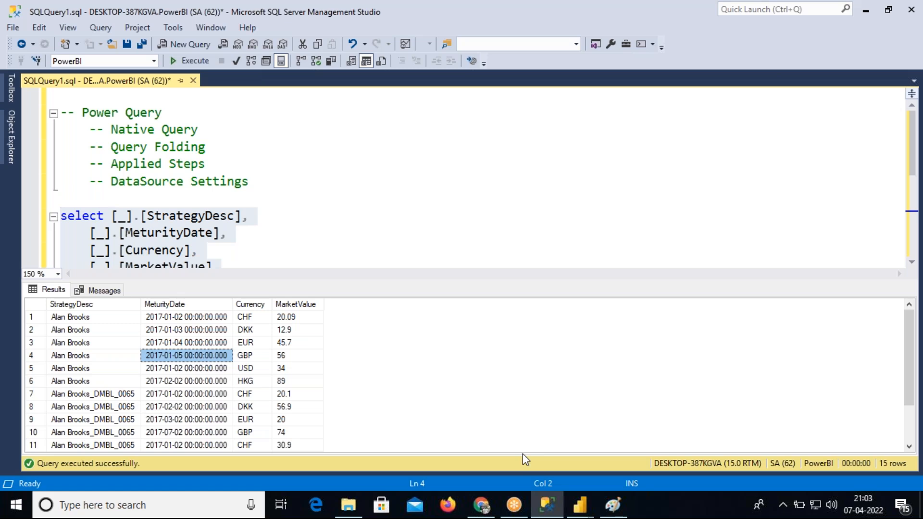
# Return to Power Query Editor, close the Native Query dialog, and also exclude the first listed strategy name from StrategyDesc.
pyautogui.click(578, 506)
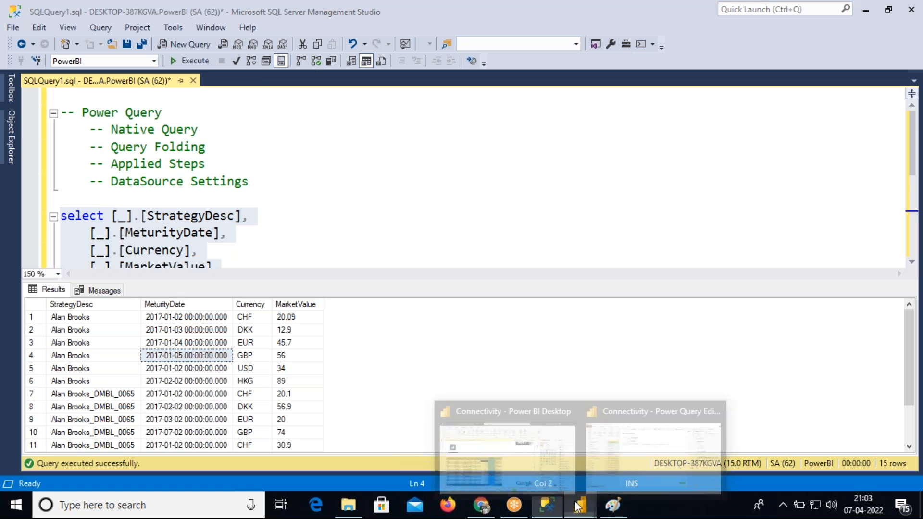
pyautogui.click(603, 452)
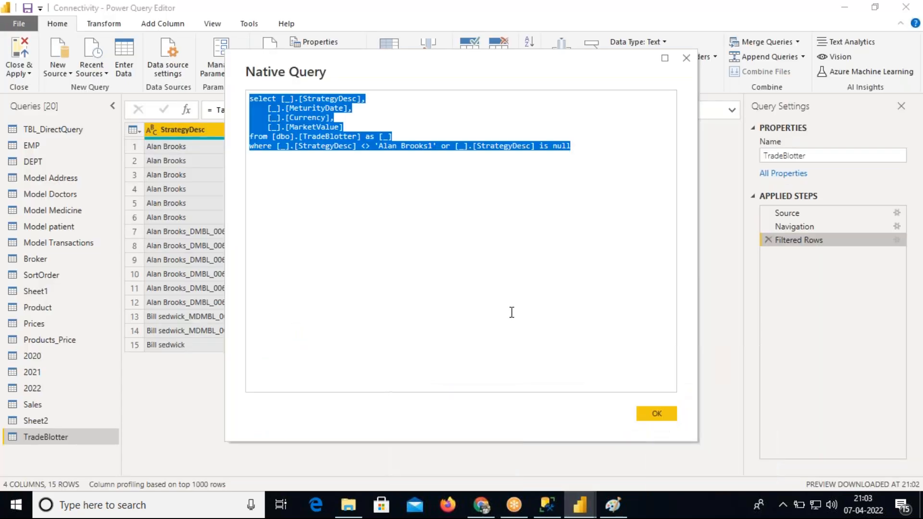
pyautogui.click(654, 415)
pyautogui.moveTo(580, 505)
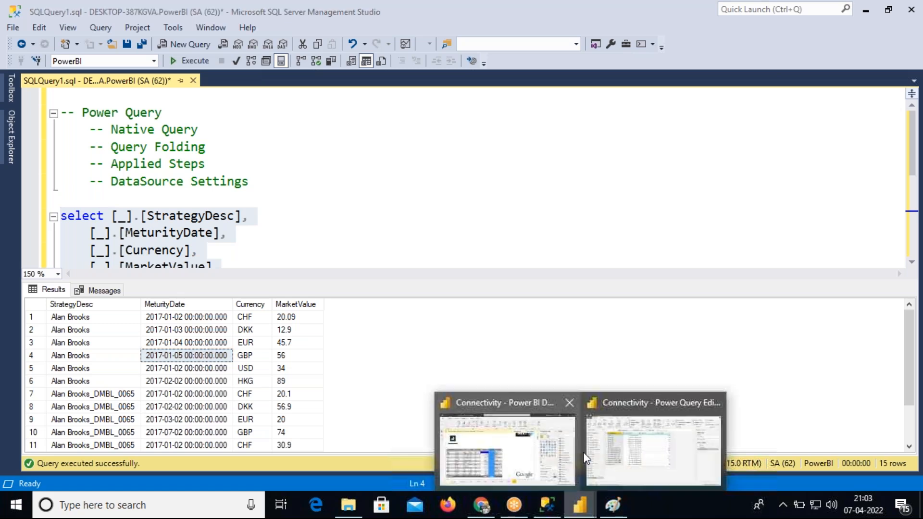
pyautogui.click(600, 440)
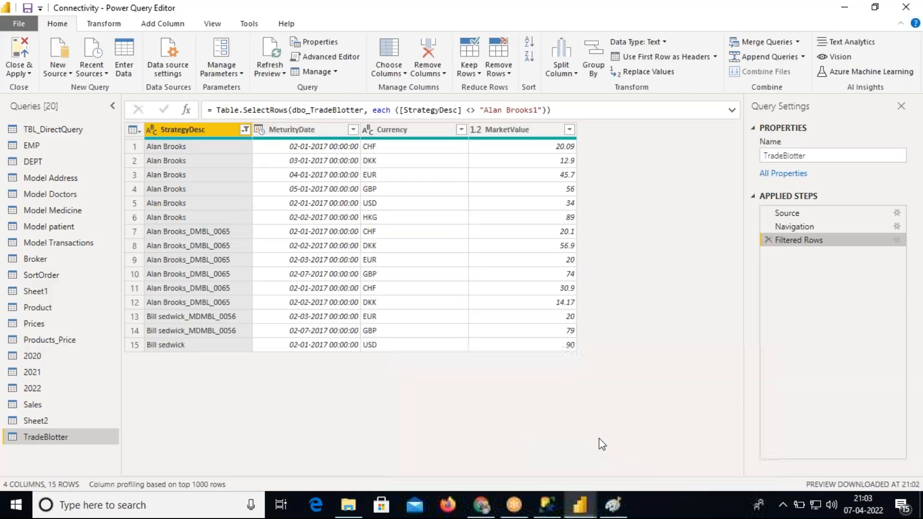
pyautogui.click(244, 130)
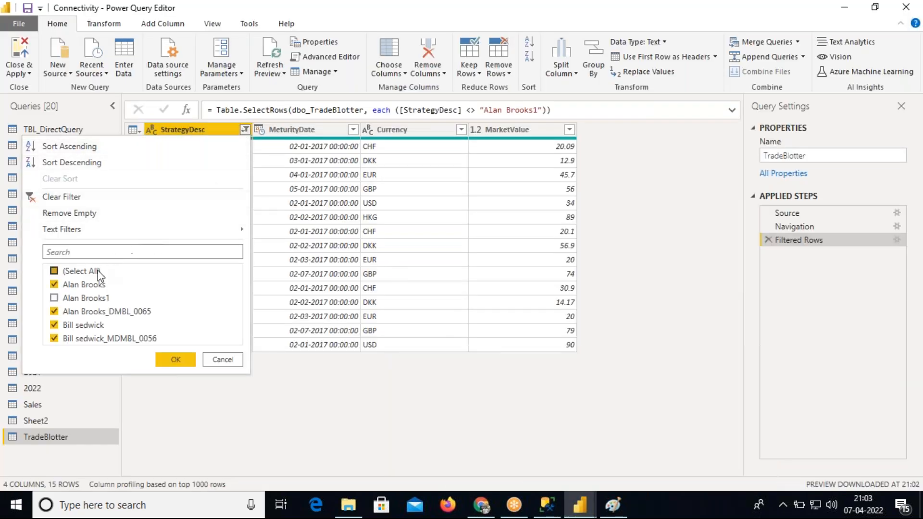
pyautogui.click(73, 284)
pyautogui.click(176, 360)
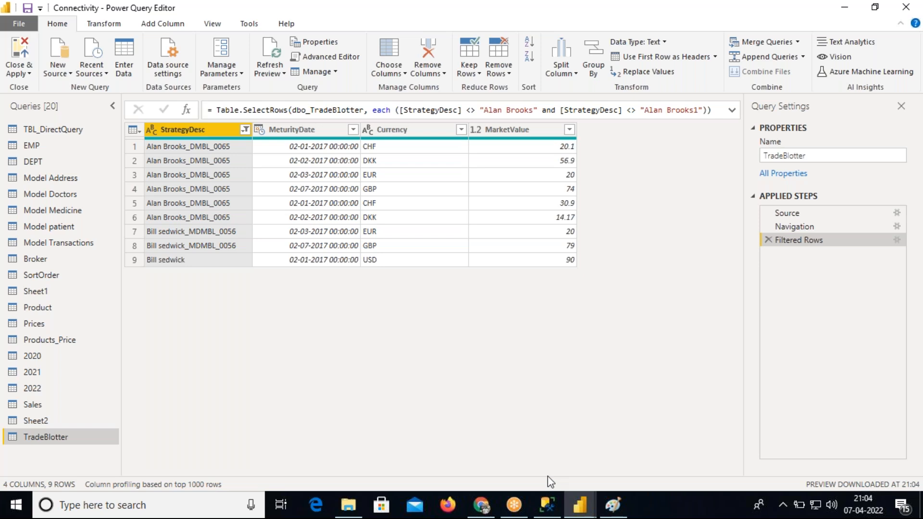
# View the native query of the updated Filtered Rows step and select its full SQL text for copying.
pyautogui.click(544, 506)
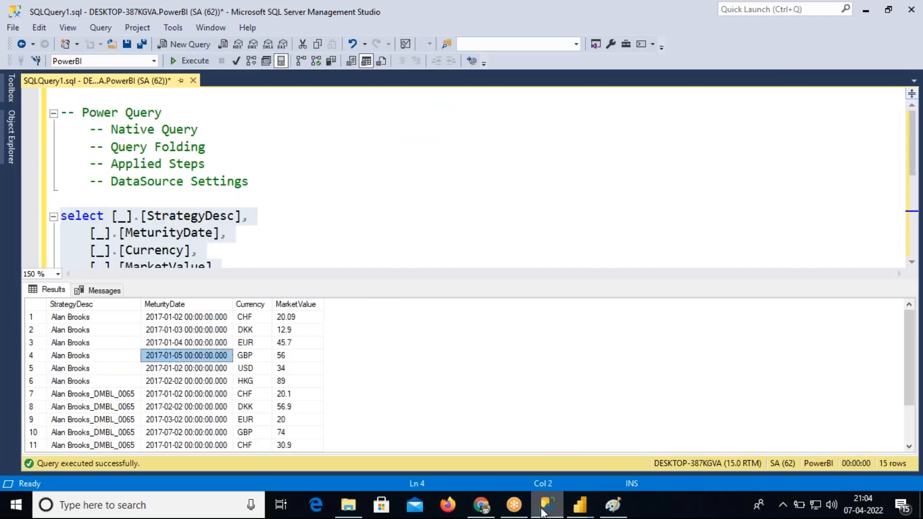
pyautogui.click(580, 506)
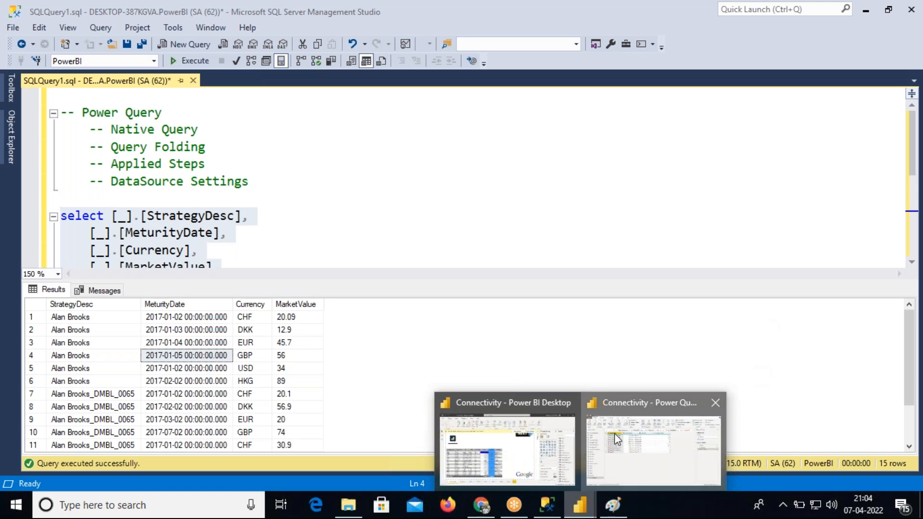
pyautogui.click(618, 439)
pyautogui.rightClick(820, 240)
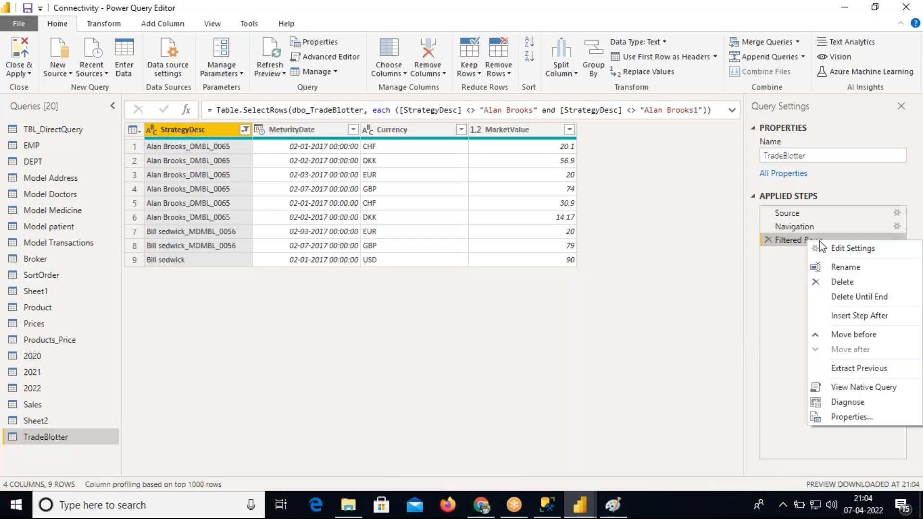
pyautogui.click(851, 387)
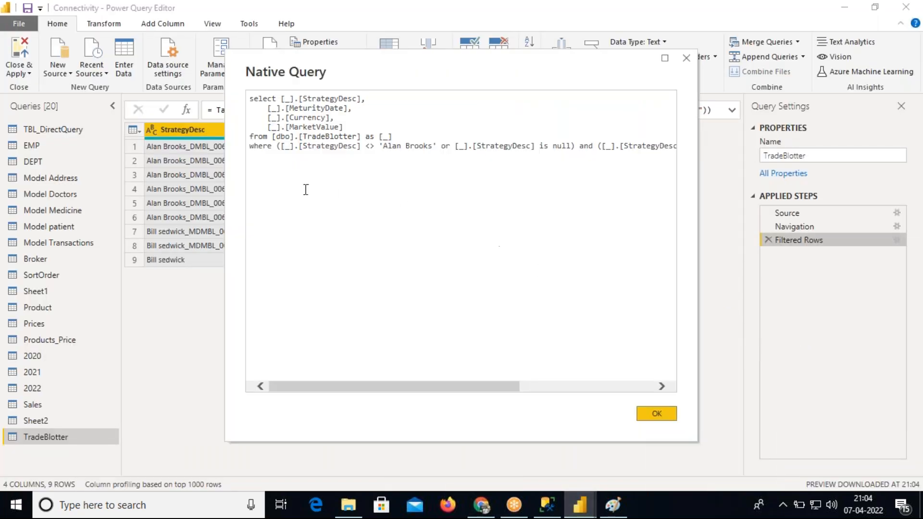
pyautogui.hotkey('ctrl', 'a')
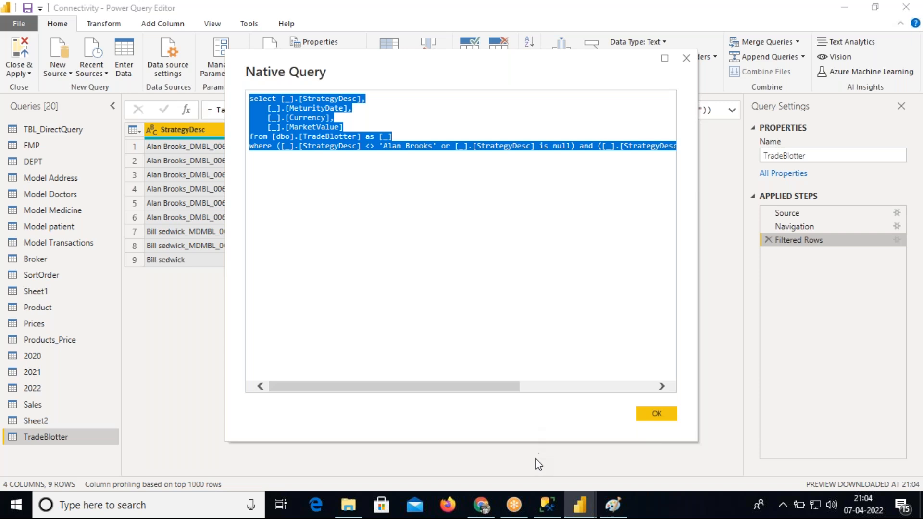
# Open a new query window in SQL Server Management Studio and paste the updated native query into it.
pyautogui.click(548, 505)
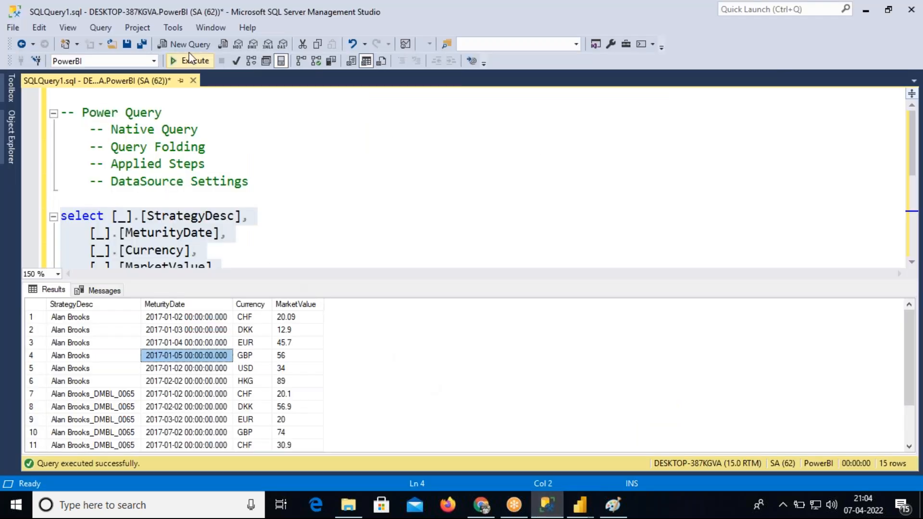
pyautogui.click(188, 44)
pyautogui.hotkey('ctrl', 'v')
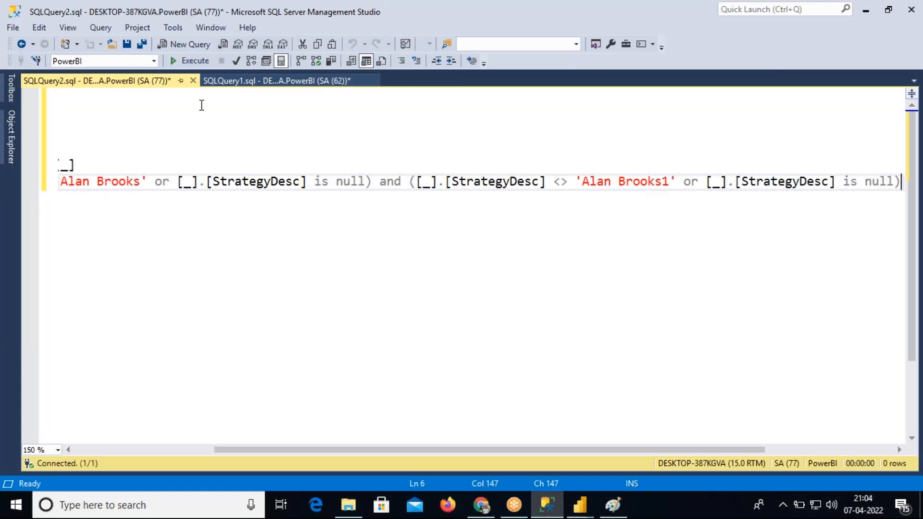
# Set the SQLQuery2.sql editor zoom to 100 % and execute the pasted native query against the PowerBI database.
pyautogui.moveTo(497, 450); pyautogui.dragTo(85, 463)
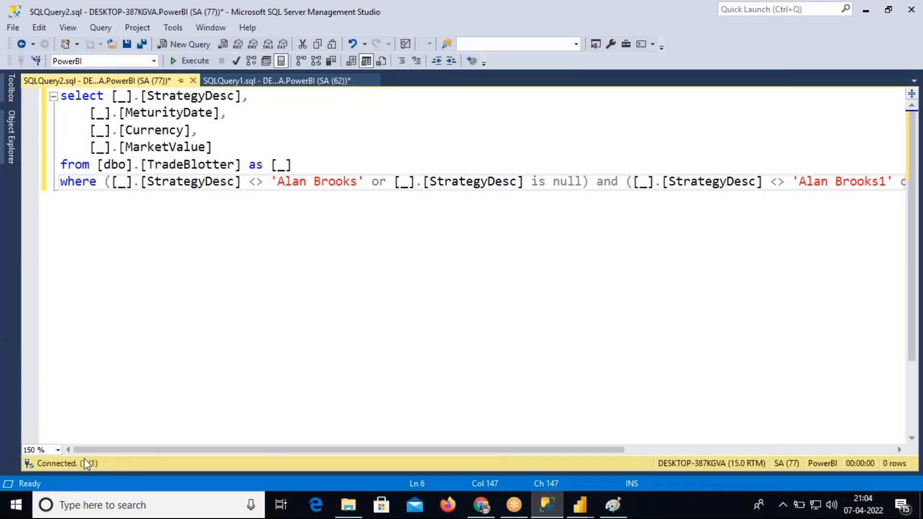
pyautogui.click(58, 451)
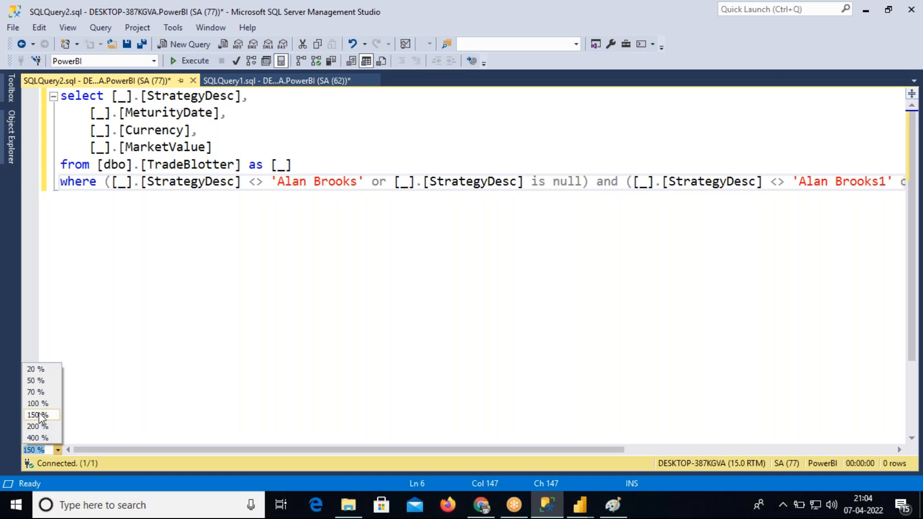
pyautogui.click(36, 403)
pyautogui.doubleClick(198, 147)
pyautogui.doubleClick(539, 147)
pyautogui.click(199, 136)
pyautogui.click(194, 61)
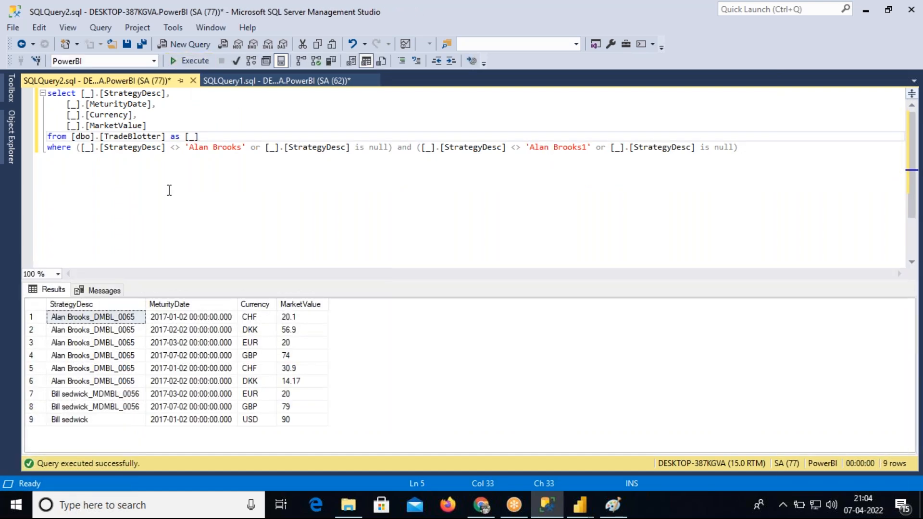
# Compare the query's result rows with the filtered TradeBlotter rows in Power Query Editor, closing its Native Query dialog.
pyautogui.moveTo(97, 421); pyautogui.dragTo(255, 326)
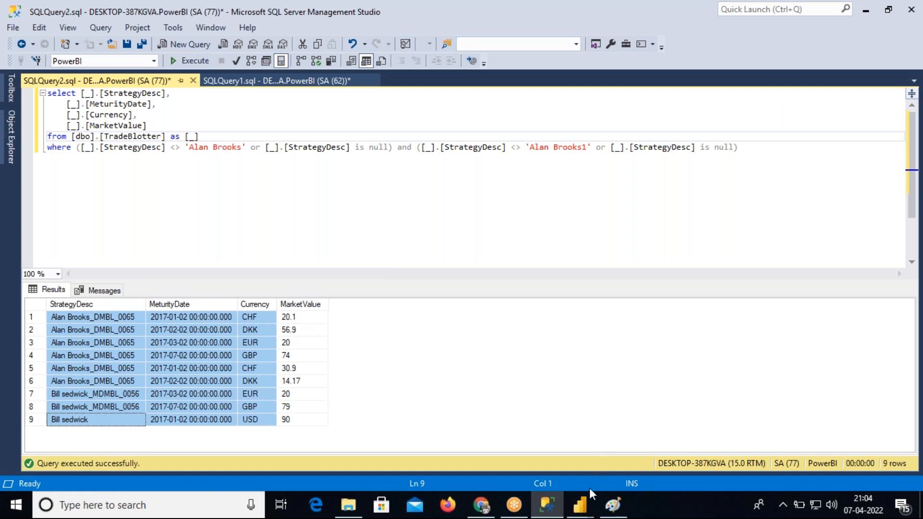
pyautogui.click(584, 499)
pyautogui.click(609, 476)
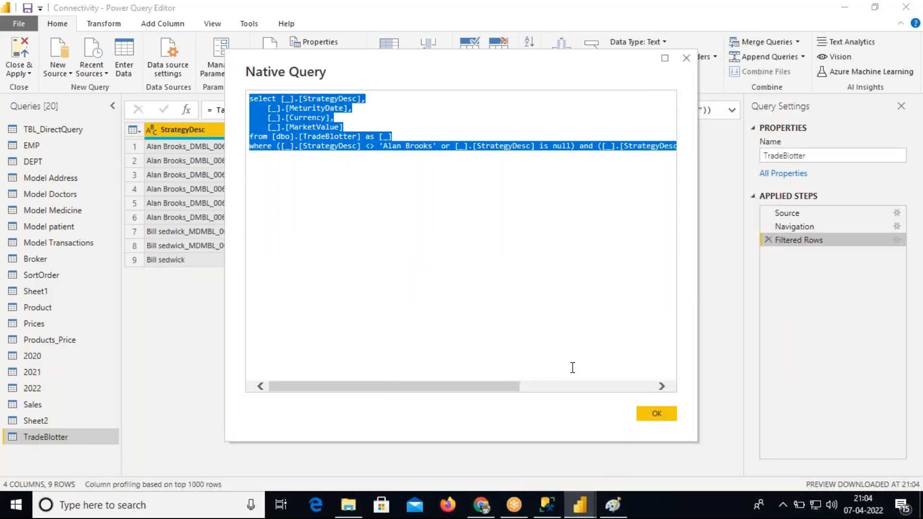
pyautogui.hotkey('alt', 'Tab')
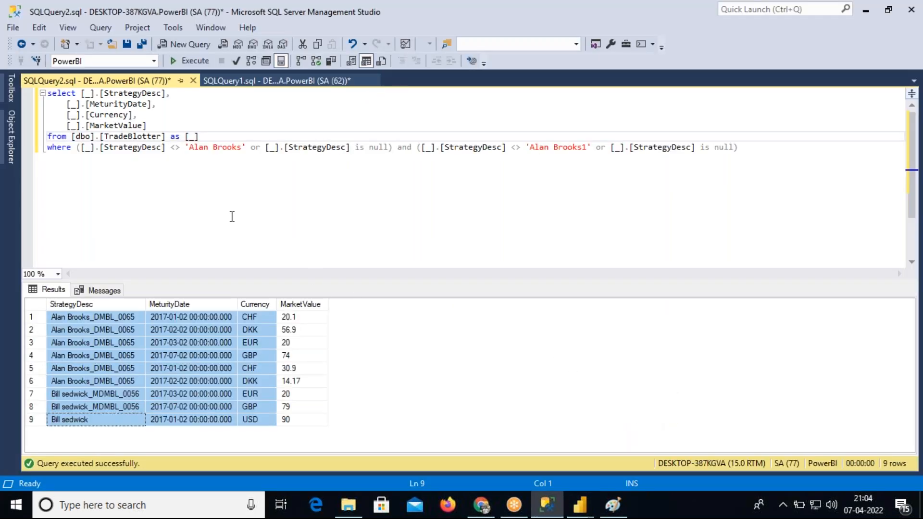
pyautogui.click(580, 505)
pyautogui.click(625, 457)
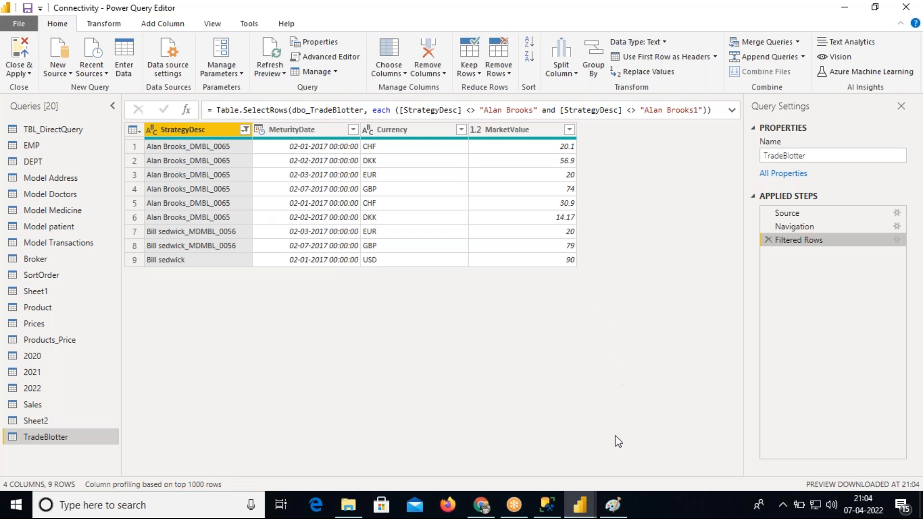
# Switch to Paint, maximize it, retrace the SQL query and return arrows between the editor and database, and draw a small box inside the editor's inner rectangle.
pyautogui.click(614, 505)
pyautogui.doubleClick(440, 91)
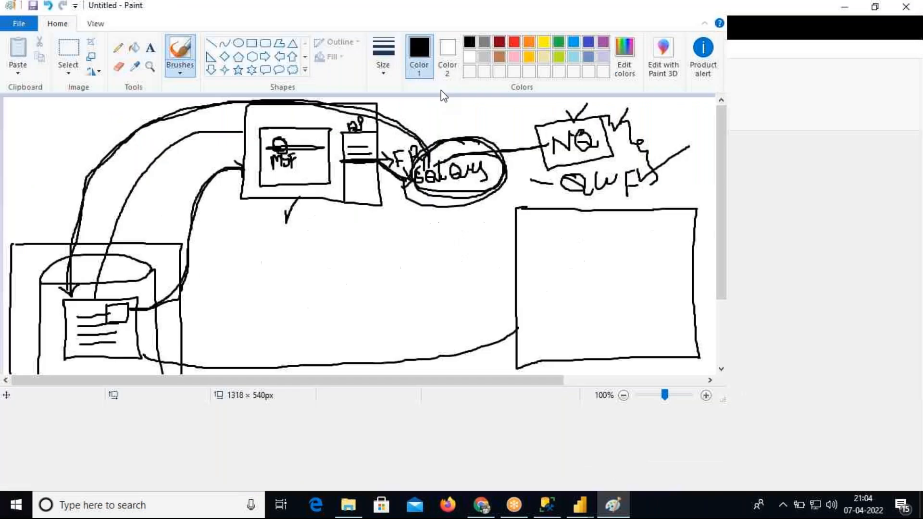
pyautogui.click(576, 14)
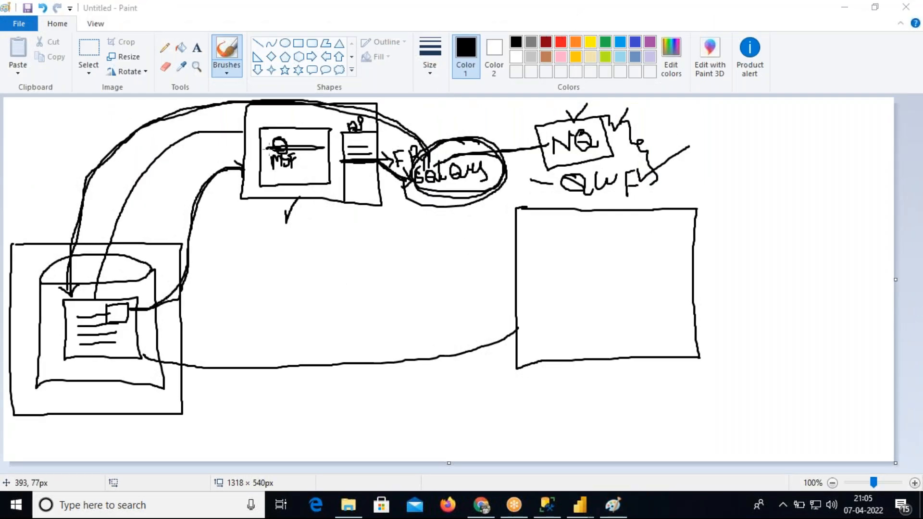
pyautogui.click(274, 148)
pyautogui.moveTo(304, 147)
pyautogui.mouseDown()
pyautogui.moveTo(321, 147)
pyautogui.moveTo(279, 147)
pyautogui.mouseUp()
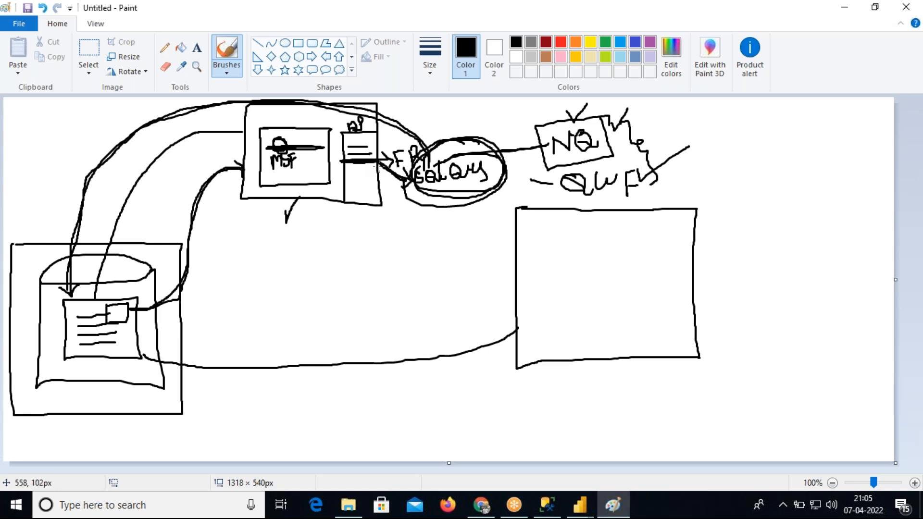
pyautogui.moveTo(371, 162)
pyautogui.mouseDown()
pyautogui.moveTo(407, 171)
pyautogui.moveTo(428, 149)
pyautogui.moveTo(354, 101)
pyautogui.moveTo(235, 102)
pyautogui.mouseUp()
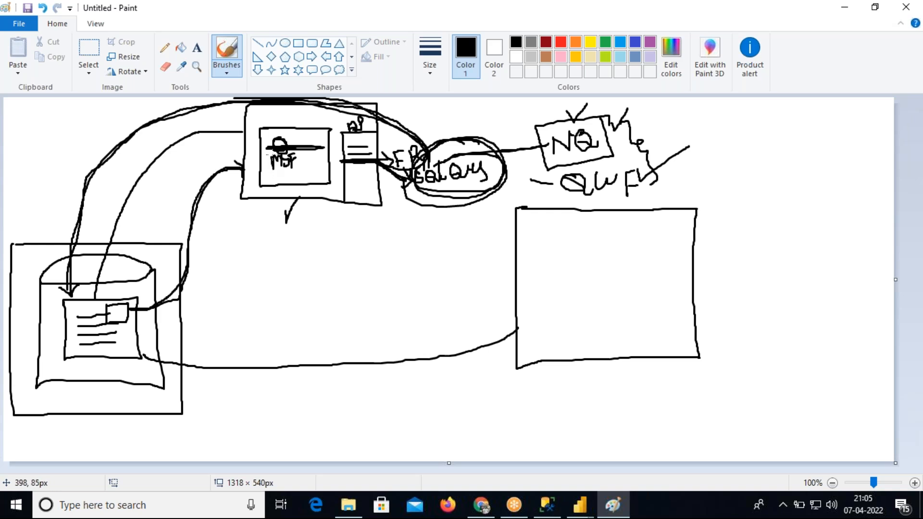
pyautogui.moveTo(337, 104)
pyautogui.mouseDown()
pyautogui.moveTo(225, 98)
pyautogui.moveTo(120, 138)
pyautogui.moveTo(72, 220)
pyautogui.moveTo(67, 288)
pyautogui.mouseUp()
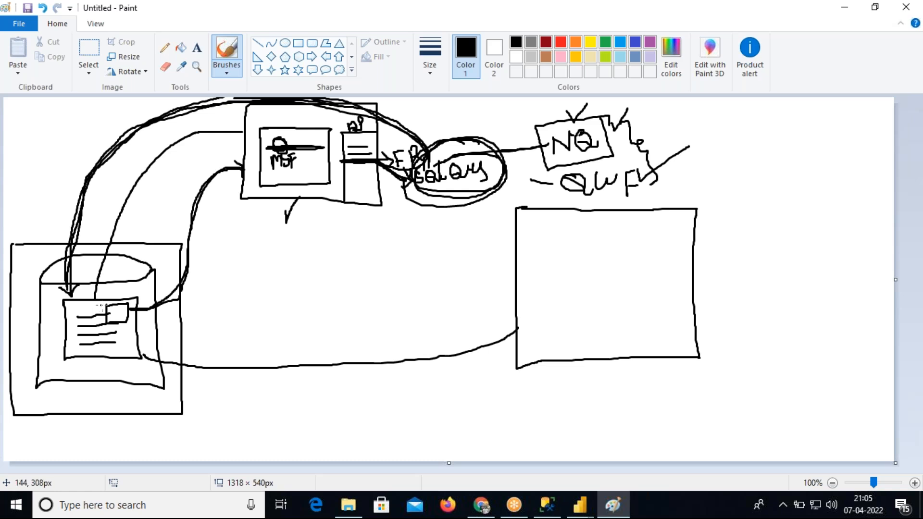
pyautogui.moveTo(140, 310)
pyautogui.mouseDown()
pyautogui.moveTo(161, 308)
pyautogui.moveTo(184, 266)
pyautogui.moveTo(195, 204)
pyautogui.moveTo(231, 162)
pyautogui.moveTo(309, 159)
pyautogui.moveTo(313, 175)
pyautogui.moveTo(277, 180)
pyautogui.moveTo(271, 156)
pyautogui.mouseUp()
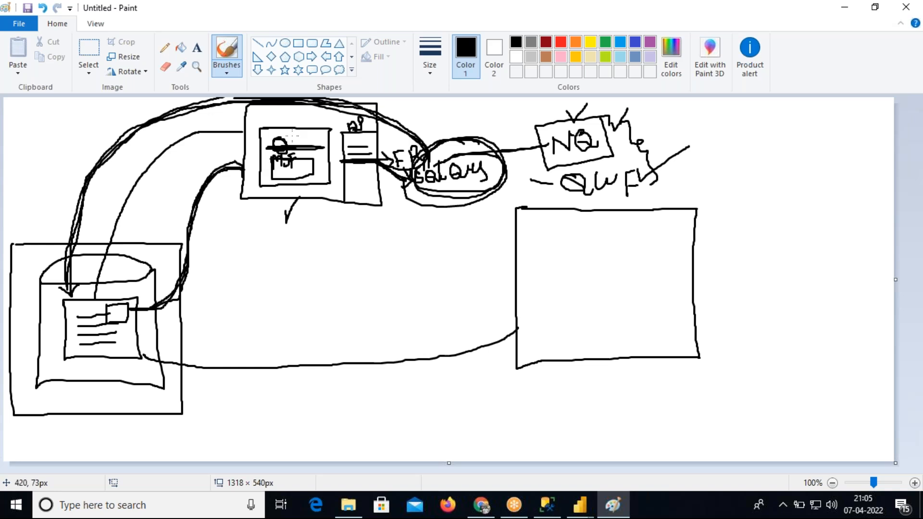
# Draw an arrow from the editor box to the large empty box, add a small labelled box inside it, and retrace the database connector lines.
pyautogui.click(654, 19)
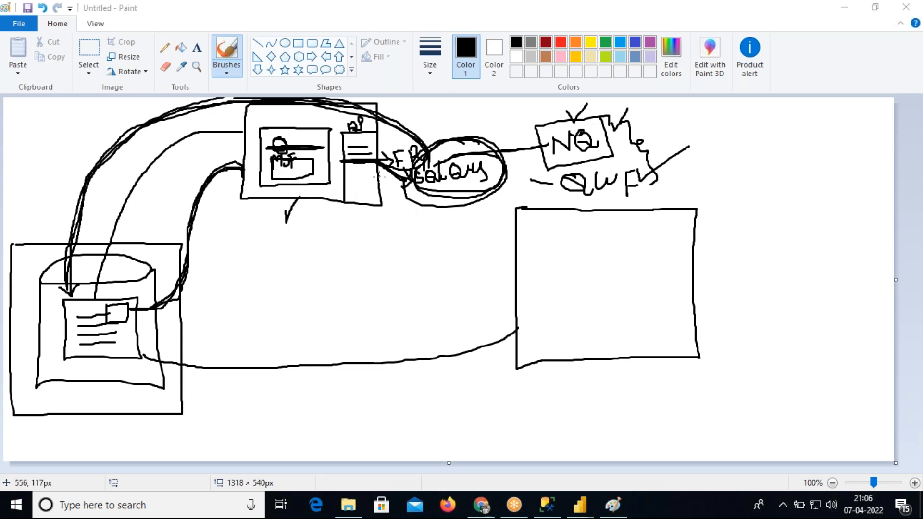
pyautogui.moveTo(379, 187)
pyautogui.mouseDown()
pyautogui.moveTo(469, 212)
pyautogui.moveTo(509, 237)
pyautogui.moveTo(520, 230)
pyautogui.mouseUp()
pyautogui.moveTo(593, 220)
pyautogui.mouseDown()
pyautogui.moveTo(593, 232)
pyautogui.moveTo(593, 224)
pyautogui.moveTo(645, 237)
pyautogui.moveTo(601, 249)
pyautogui.moveTo(627, 220)
pyautogui.moveTo(640, 240)
pyautogui.moveTo(647, 230)
pyautogui.mouseUp()
pyautogui.moveTo(518, 329)
pyautogui.mouseDown()
pyautogui.moveTo(389, 368)
pyautogui.moveTo(188, 375)
pyautogui.moveTo(145, 359)
pyautogui.mouseUp()
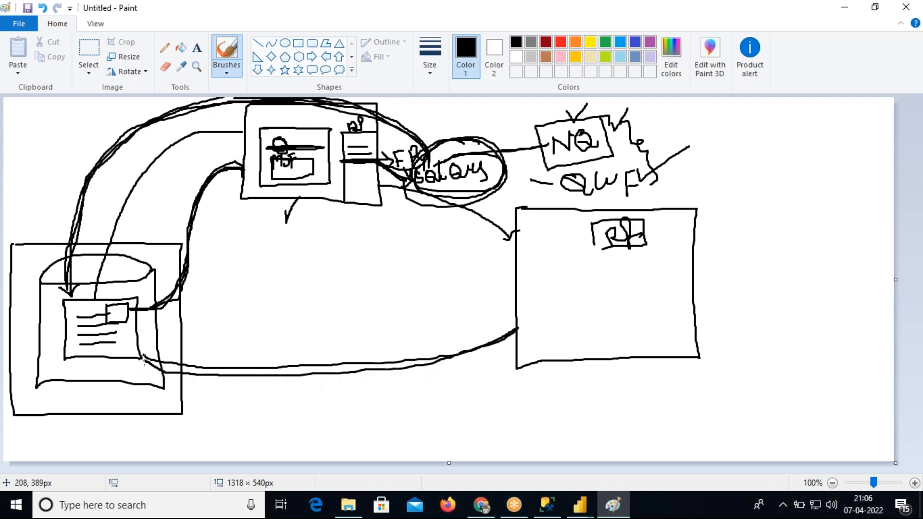
pyautogui.moveTo(85, 298)
pyautogui.mouseDown()
pyautogui.moveTo(147, 165)
pyautogui.moveTo(173, 138)
pyautogui.moveTo(218, 124)
pyautogui.moveTo(236, 130)
pyautogui.mouseUp()
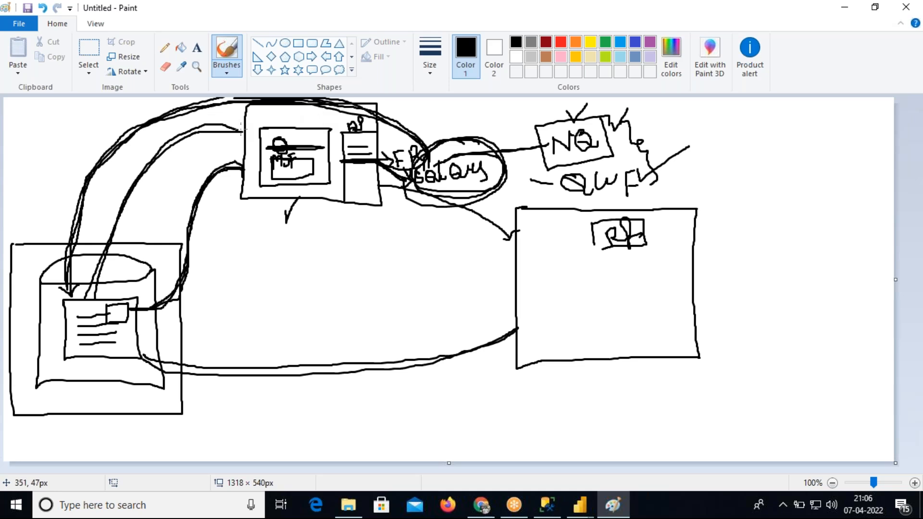
pyautogui.moveTo(389, 168)
pyautogui.mouseDown()
pyautogui.moveTo(471, 206)
pyautogui.moveTo(502, 234)
pyautogui.moveTo(514, 218)
pyautogui.moveTo(504, 238)
pyautogui.mouseUp()
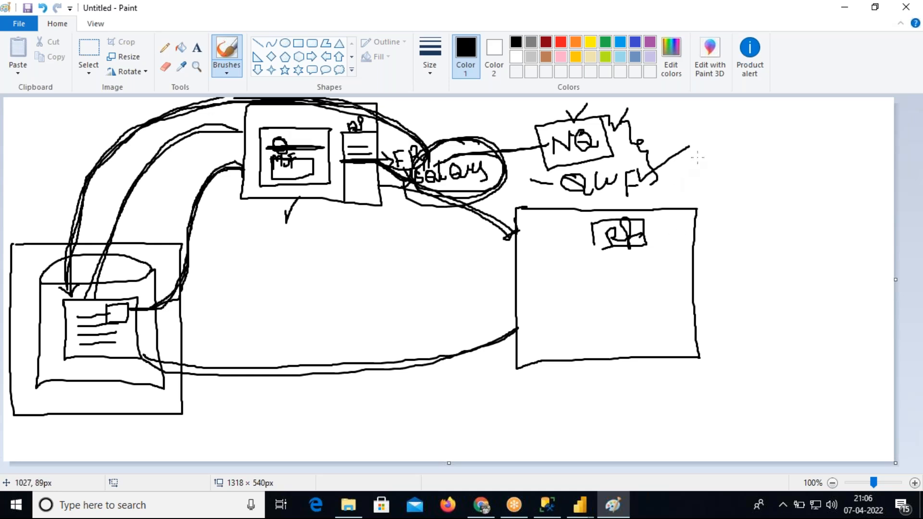
# Draw arrows into the large box and connect it by a curved line to a new box containing a small rectangle marked with an arrow.
pyautogui.moveTo(698, 157)
pyautogui.mouseDown()
pyautogui.moveTo(644, 198)
pyautogui.moveTo(640, 213)
pyautogui.moveTo(649, 214)
pyautogui.mouseUp()
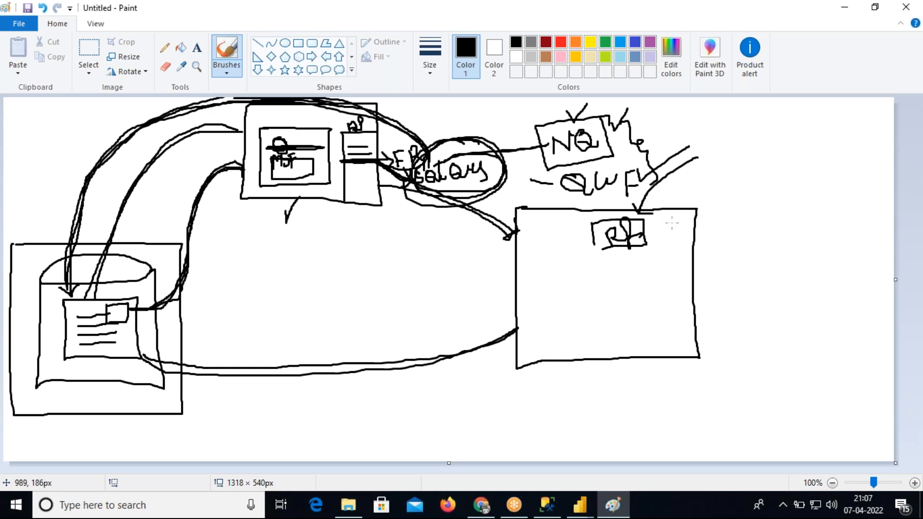
pyautogui.moveTo(666, 244)
pyautogui.mouseDown()
pyautogui.moveTo(697, 191)
pyautogui.moveTo(797, 168)
pyautogui.mouseUp()
pyautogui.moveTo(803, 210)
pyautogui.mouseDown()
pyautogui.moveTo(882, 201)
pyautogui.moveTo(879, 129)
pyautogui.moveTo(796, 138)
pyautogui.mouseUp()
pyautogui.moveTo(821, 168)
pyautogui.mouseDown()
pyautogui.moveTo(837, 168)
pyautogui.moveTo(851, 186)
pyautogui.moveTo(828, 187)
pyautogui.moveTo(820, 177)
pyautogui.mouseUp()
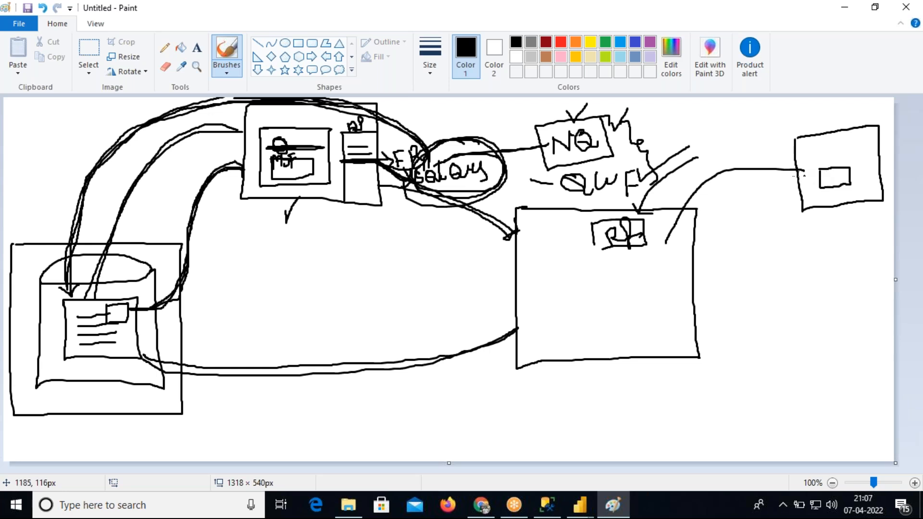
pyautogui.moveTo(661, 194)
pyautogui.mouseDown()
pyautogui.moveTo(670, 211)
pyautogui.moveTo(702, 143)
pyautogui.mouseUp()
pyautogui.moveTo(842, 151)
pyautogui.mouseDown()
pyautogui.moveTo(824, 162)
pyautogui.moveTo(843, 159)
pyautogui.mouseUp()
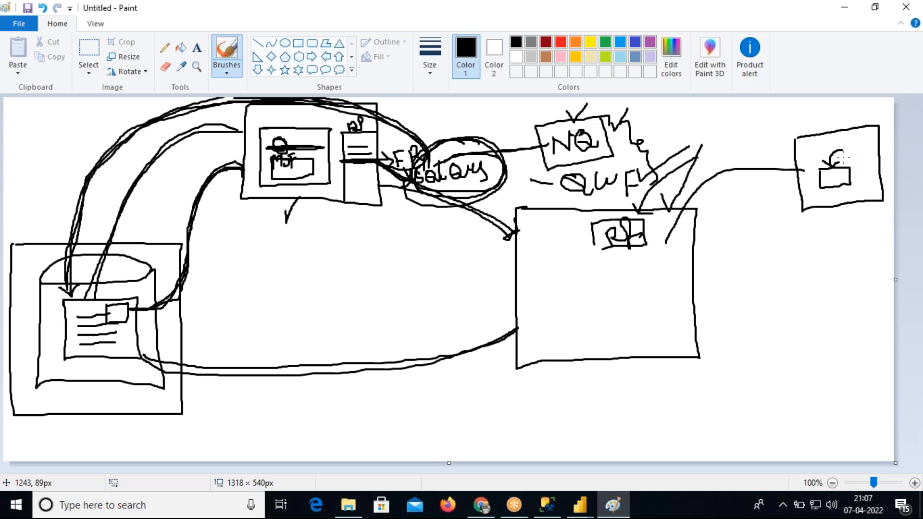
# Handwrite a short label below the small rectangle inside the far-right box of the diagram.
pyautogui.moveTo(829, 191)
pyautogui.mouseDown()
pyautogui.moveTo(829, 205)
pyautogui.moveTo(852, 205)
pyautogui.moveTo(869, 186)
pyautogui.mouseUp()
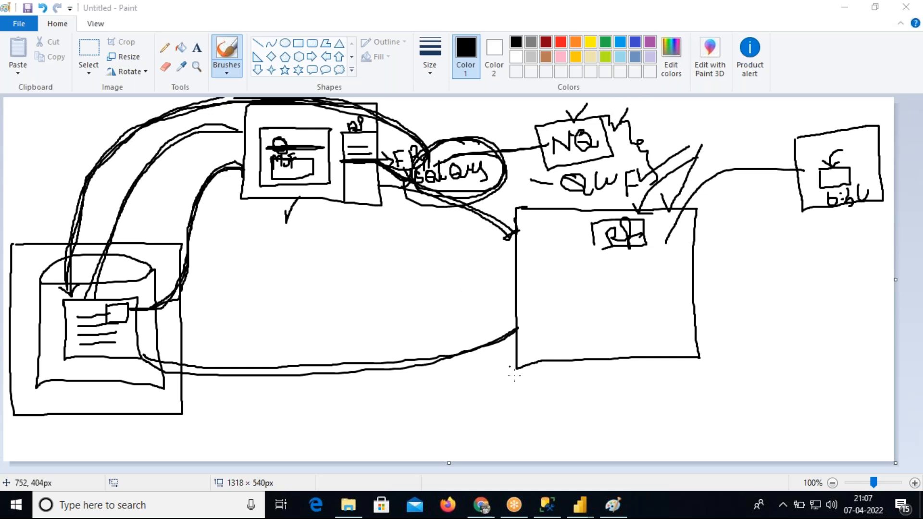
# Switch to SQL Server Management Studio and close SQLQuery2.sql without saving its changes.
pyautogui.click(546, 508)
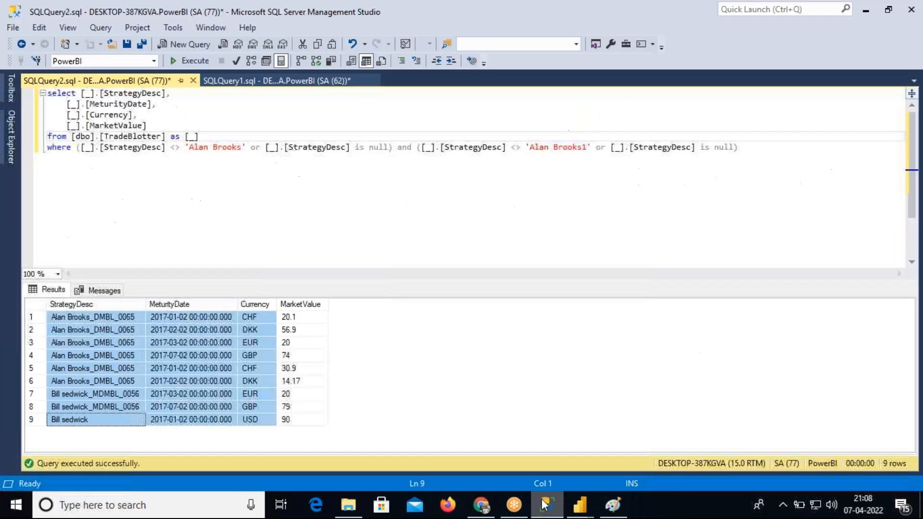
pyautogui.click(193, 82)
pyautogui.click(485, 333)
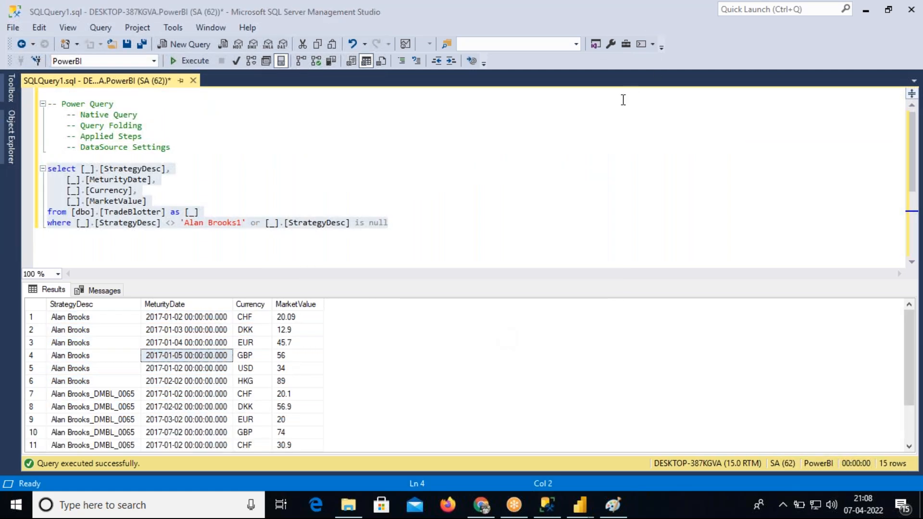
# Switch to Power Query Editor and look over the filtered TradeBlotter query and its applied steps.
pyautogui.moveTo(580, 504)
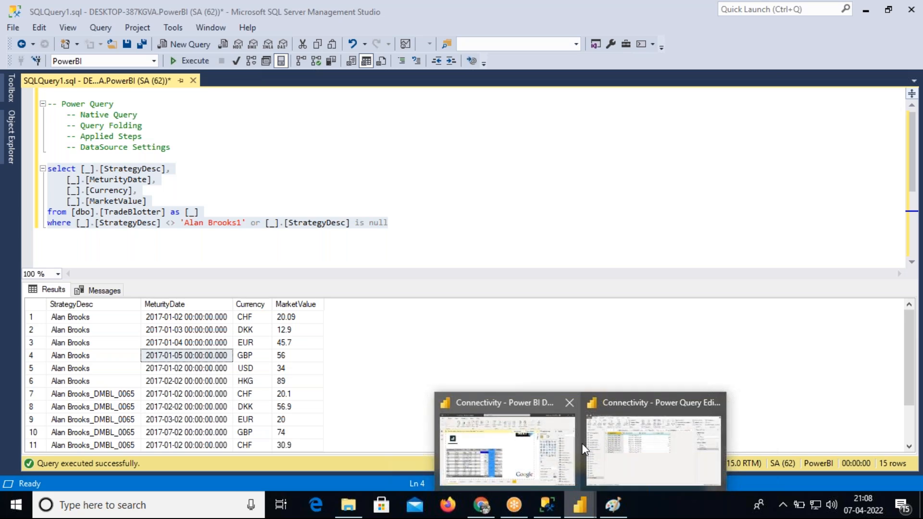
pyautogui.click(583, 443)
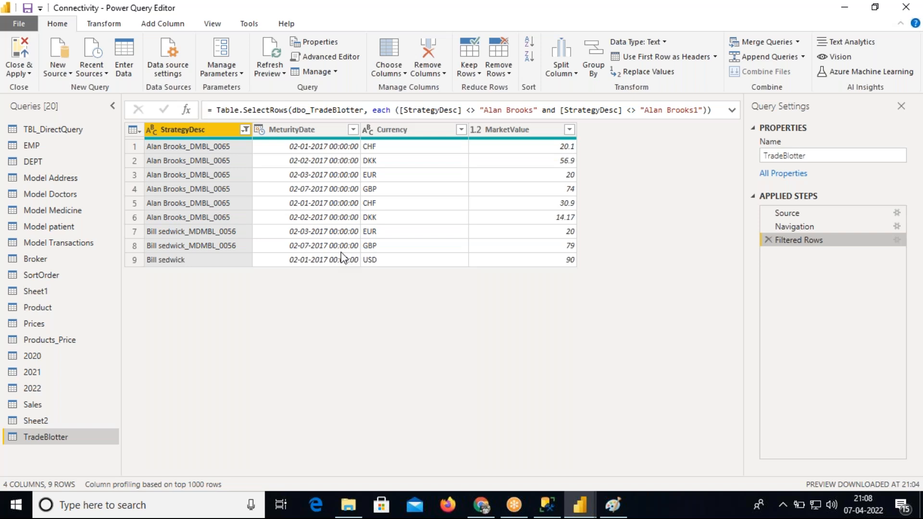
# Switch to Paint and retrace the native query loop, the arrows to and from the database, and the small data boxes with the brush.
pyautogui.click(614, 505)
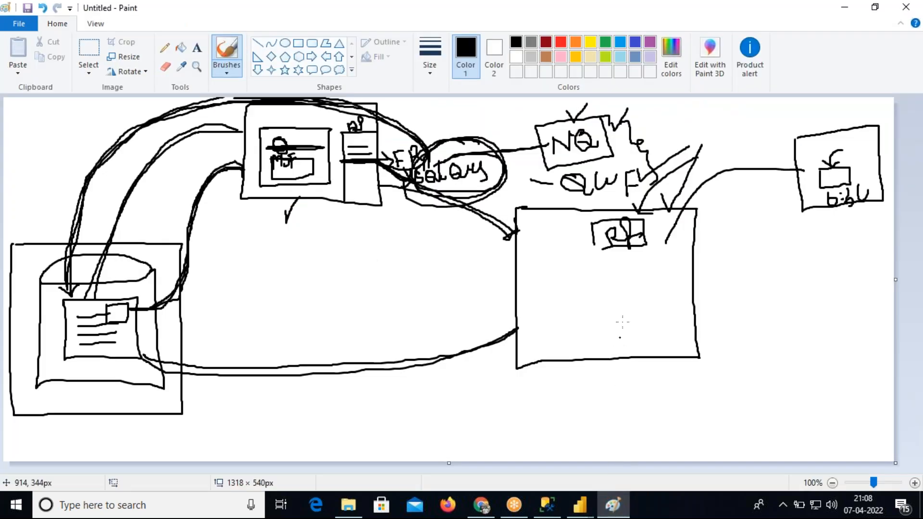
pyautogui.click(763, 216)
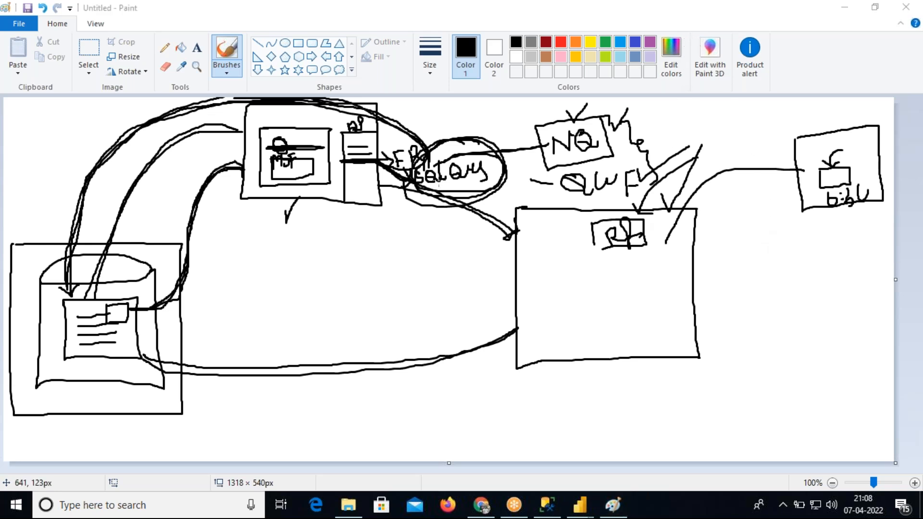
pyautogui.moveTo(416, 166)
pyautogui.mouseDown()
pyautogui.moveTo(430, 147)
pyautogui.moveTo(460, 135)
pyautogui.moveTo(491, 140)
pyautogui.moveTo(497, 166)
pyautogui.moveTo(492, 192)
pyautogui.moveTo(458, 201)
pyautogui.moveTo(416, 169)
pyautogui.moveTo(421, 152)
pyautogui.moveTo(392, 107)
pyautogui.moveTo(225, 105)
pyautogui.moveTo(94, 162)
pyautogui.moveTo(65, 263)
pyautogui.mouseUp()
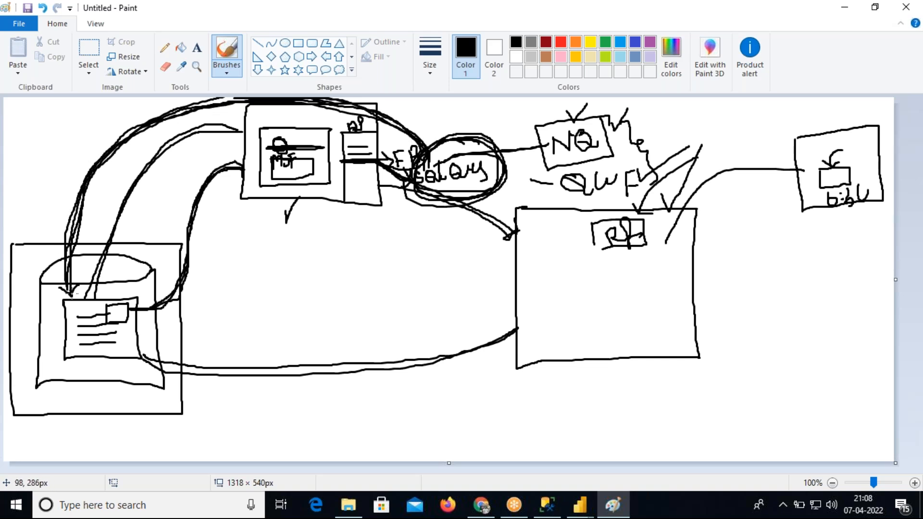
pyautogui.moveTo(135, 310)
pyautogui.mouseDown()
pyautogui.moveTo(189, 281)
pyautogui.moveTo(199, 179)
pyautogui.moveTo(225, 155)
pyautogui.mouseUp()
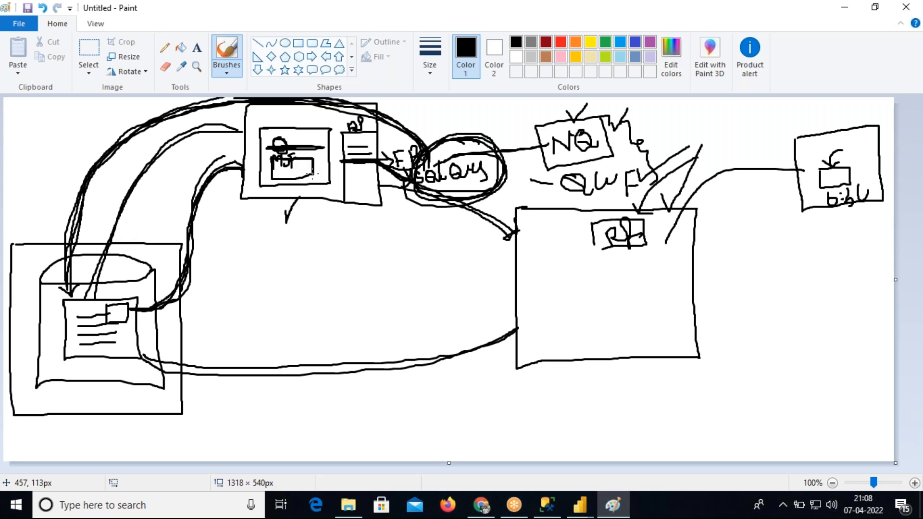
pyautogui.moveTo(313, 178)
pyautogui.mouseDown()
pyautogui.moveTo(273, 180)
pyautogui.moveTo(268, 158)
pyautogui.mouseUp()
pyautogui.moveTo(272, 158)
pyautogui.mouseDown()
pyautogui.moveTo(310, 159)
pyautogui.moveTo(315, 181)
pyautogui.moveTo(270, 183)
pyautogui.moveTo(269, 165)
pyautogui.mouseUp()
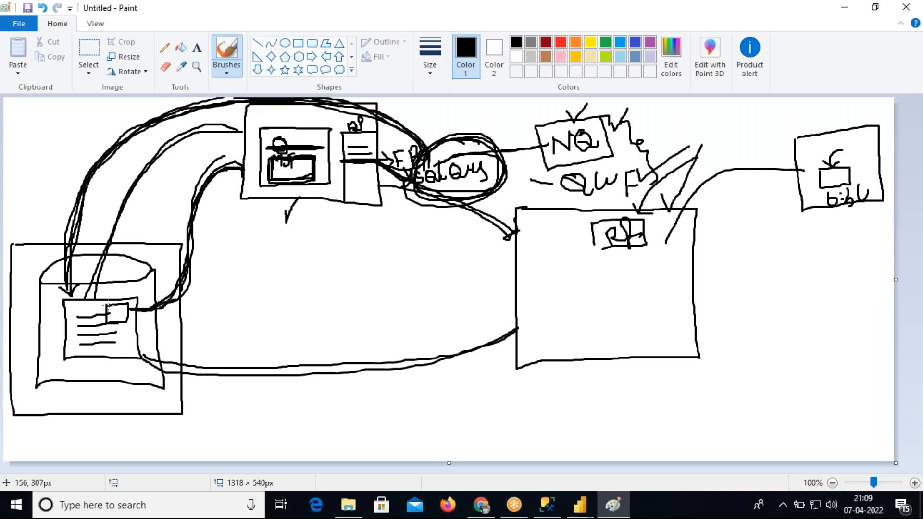
pyautogui.moveTo(122, 307)
pyautogui.mouseDown()
pyautogui.moveTo(133, 325)
pyautogui.moveTo(107, 313)
pyautogui.mouseUp()
# Switch to SQL Server Management Studio, enlarge the query text to 150 %, and highlight the "-- Applied Steps" comment line.
pyautogui.click(555, 507)
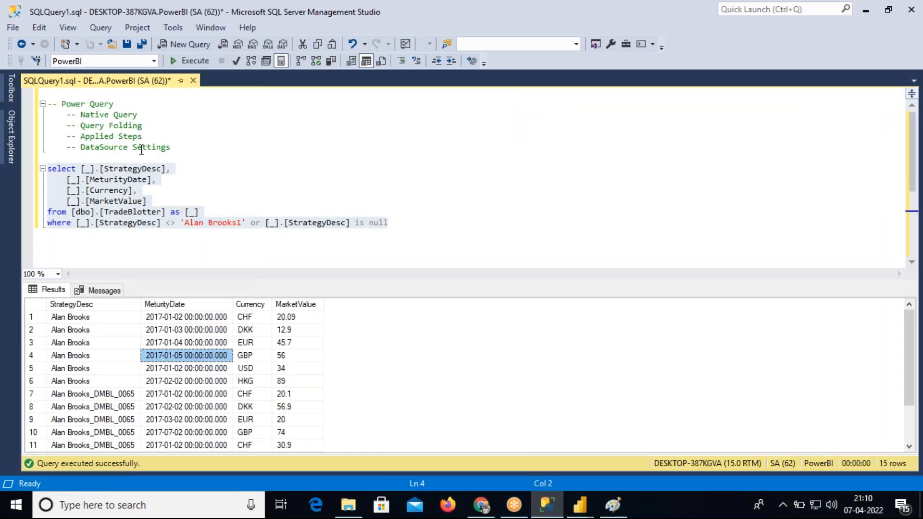
pyautogui.click(57, 275)
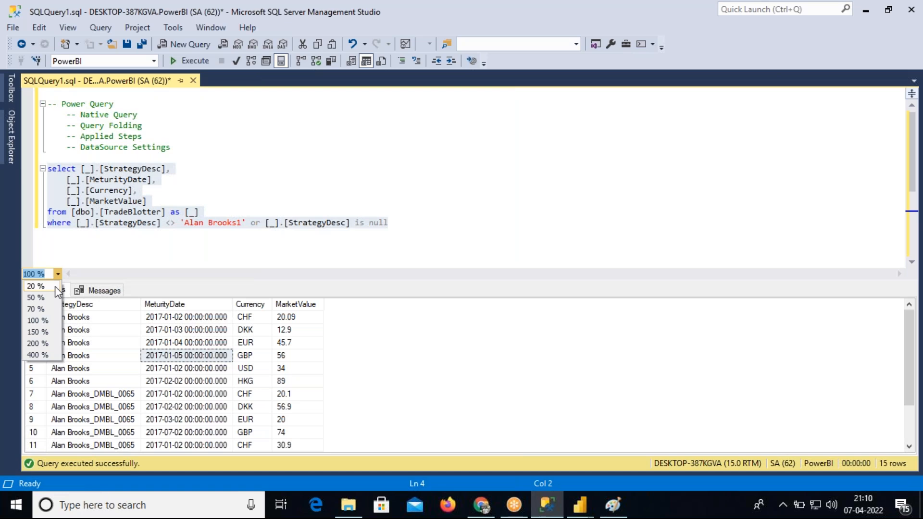
pyautogui.click(38, 332)
pyautogui.moveTo(91, 164); pyautogui.dragTo(208, 165)
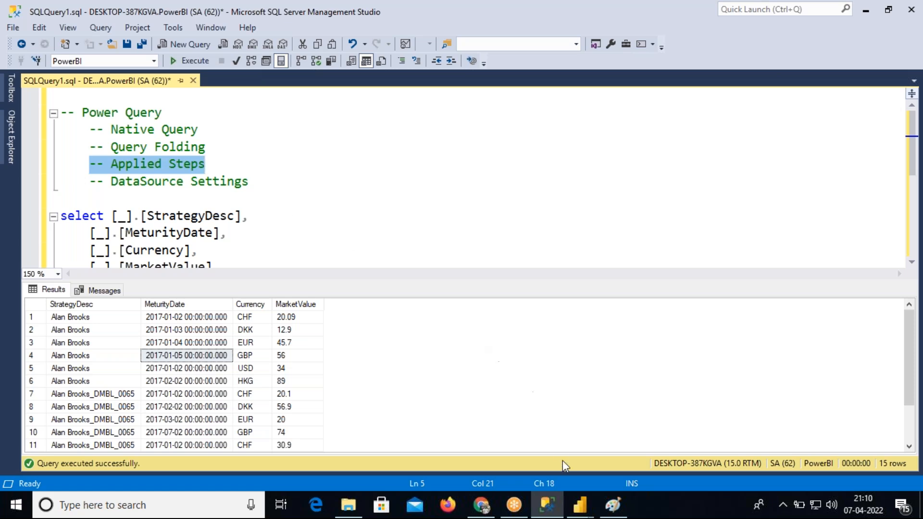
# Switch to Power Query Editor and delete the Filtered Rows step from the TradeBlotter query.
pyautogui.click(580, 508)
pyautogui.click(654, 459)
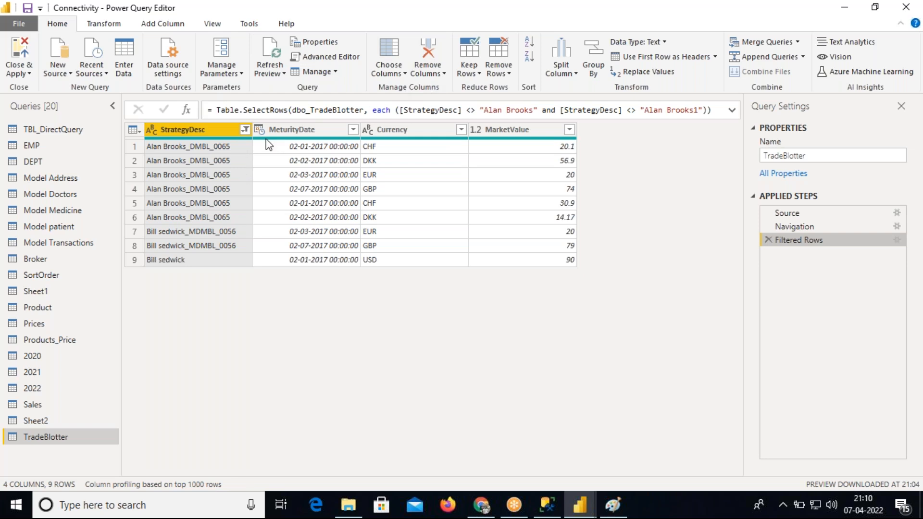
pyautogui.moveTo(268, 144)
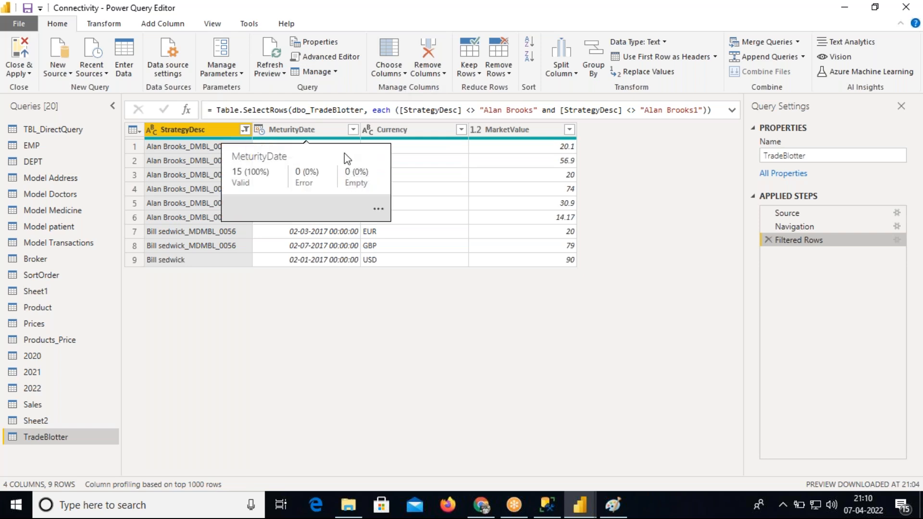
pyautogui.click(769, 241)
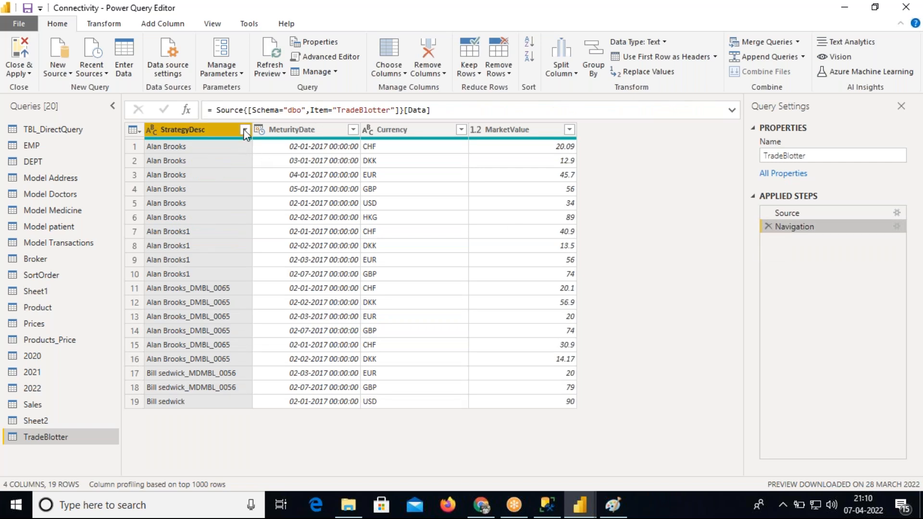
# Filter the StrategyDesc column of TradeBlotter to exclude the first listed strategy name.
pyautogui.click(245, 129)
pyautogui.click(94, 284)
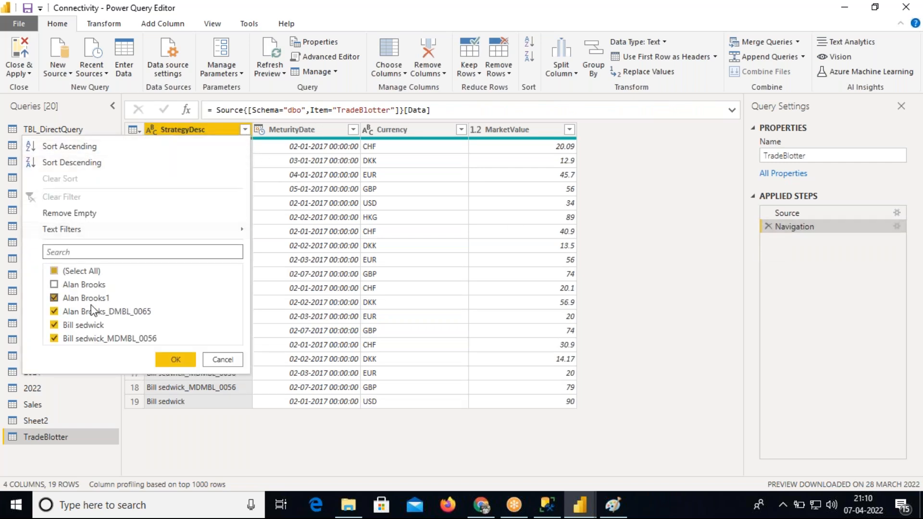
pyautogui.click(171, 361)
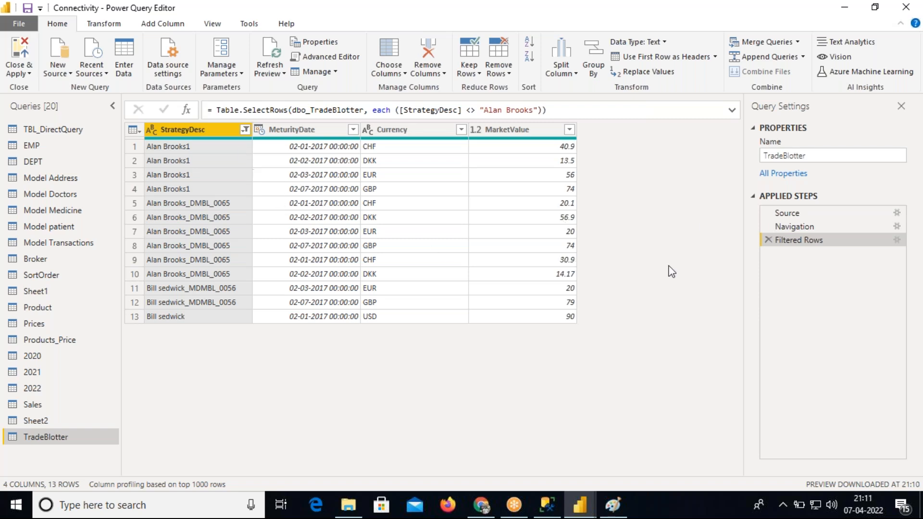
# View the native query generated for the Filtered Rows step, and close it.
pyautogui.rightClick(778, 239)
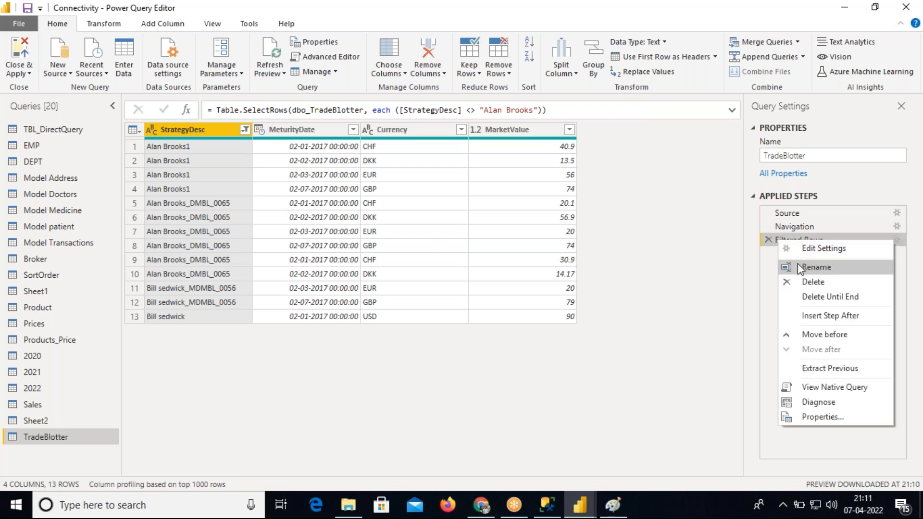
pyautogui.click(825, 387)
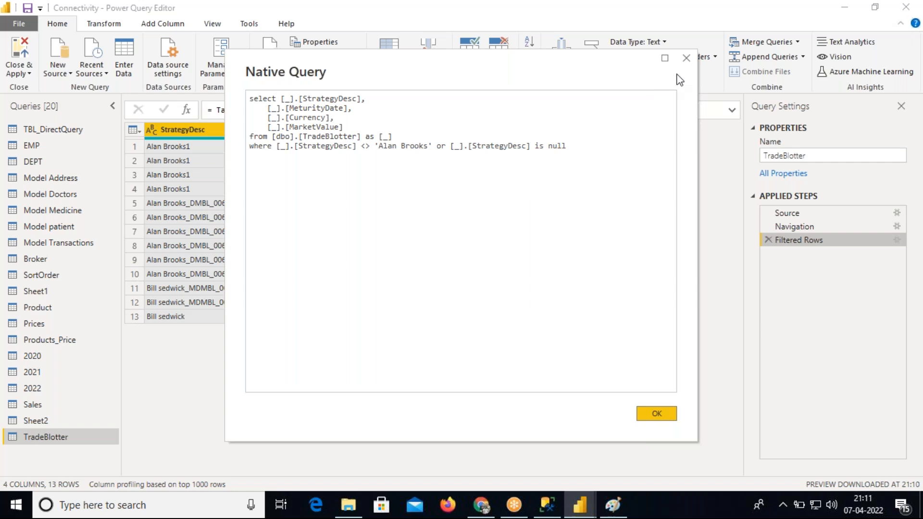
pyautogui.click(686, 58)
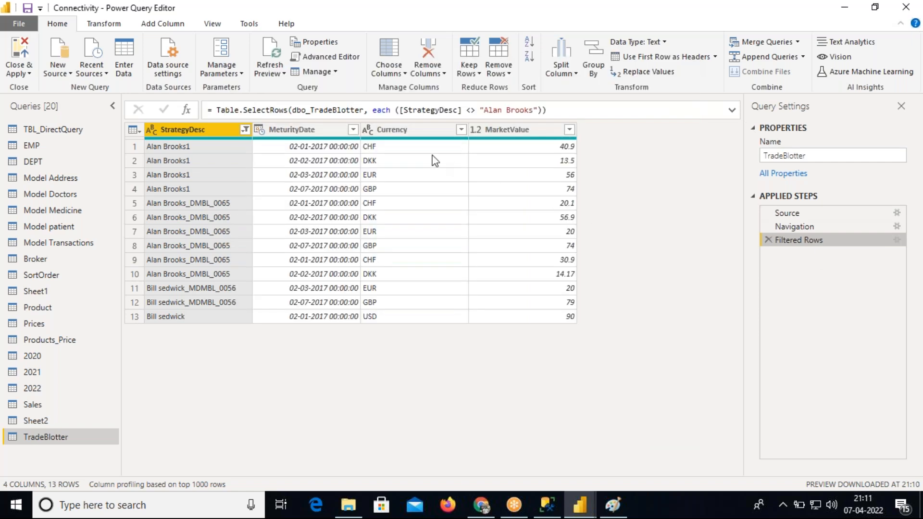
# Remove the Currency column and examine the native query of the Removed Columns step.
pyautogui.rightClick(420, 134)
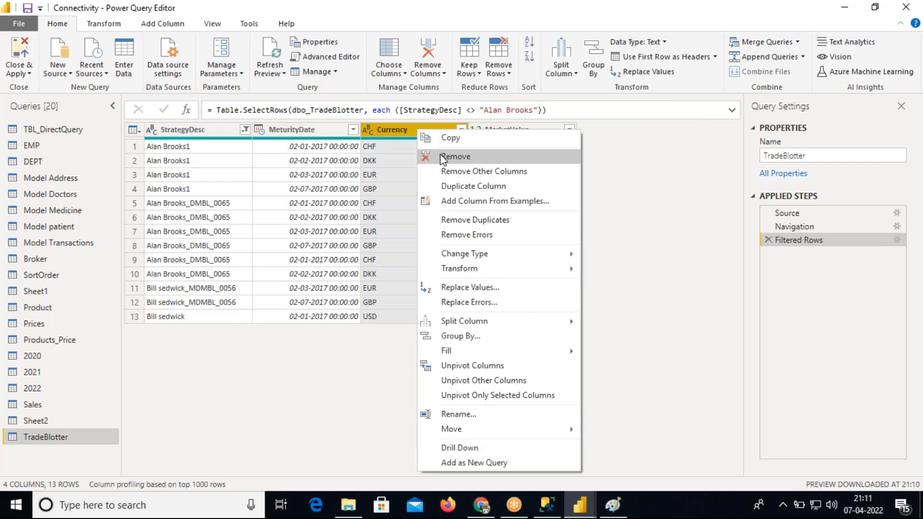
pyautogui.click(438, 155)
pyautogui.rightClick(785, 254)
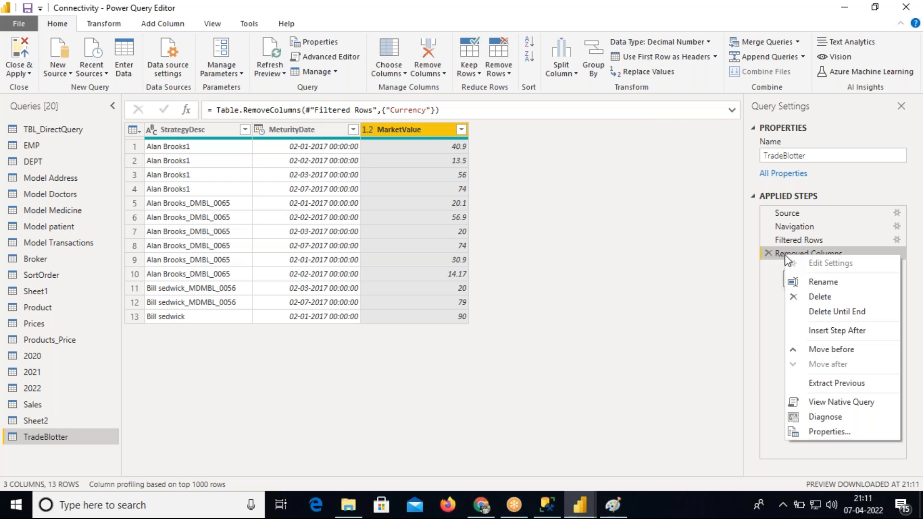
pyautogui.click(827, 401)
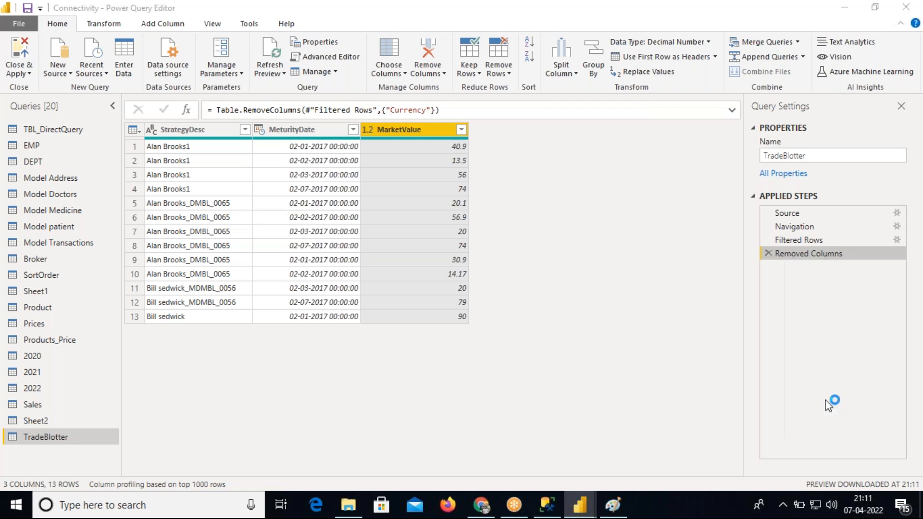
pyautogui.moveTo(250, 98); pyautogui.dragTo(549, 139)
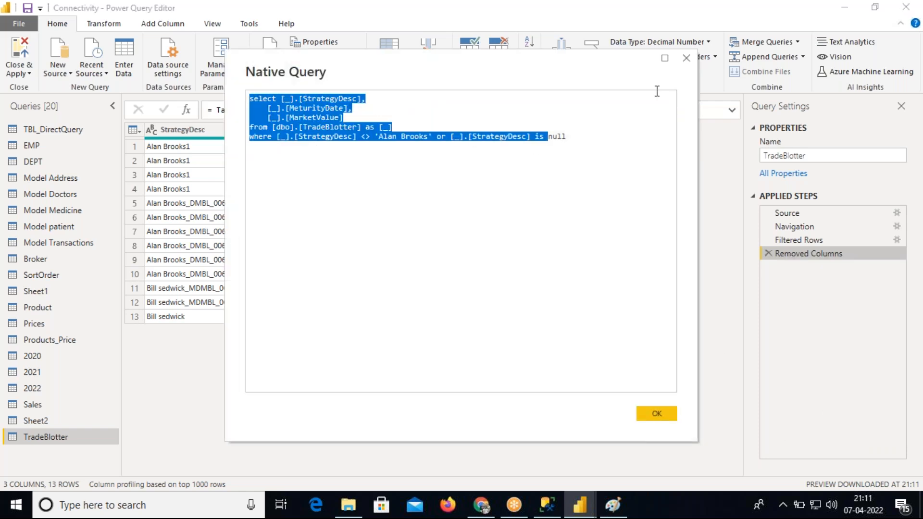
pyautogui.click(686, 60)
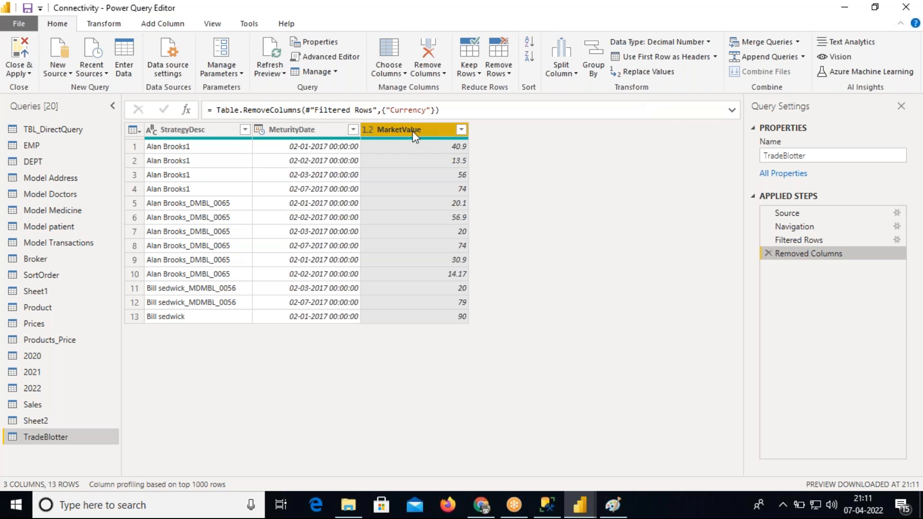
# Split the StrategyDesc column at each occurrence of the space delimiter, and check whether the split step offers a native query.
pyautogui.click(206, 132)
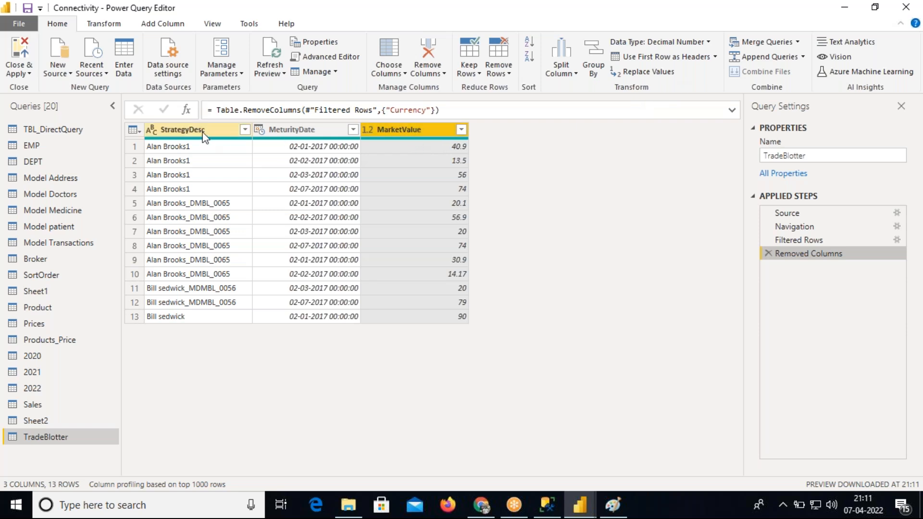
pyautogui.click(563, 73)
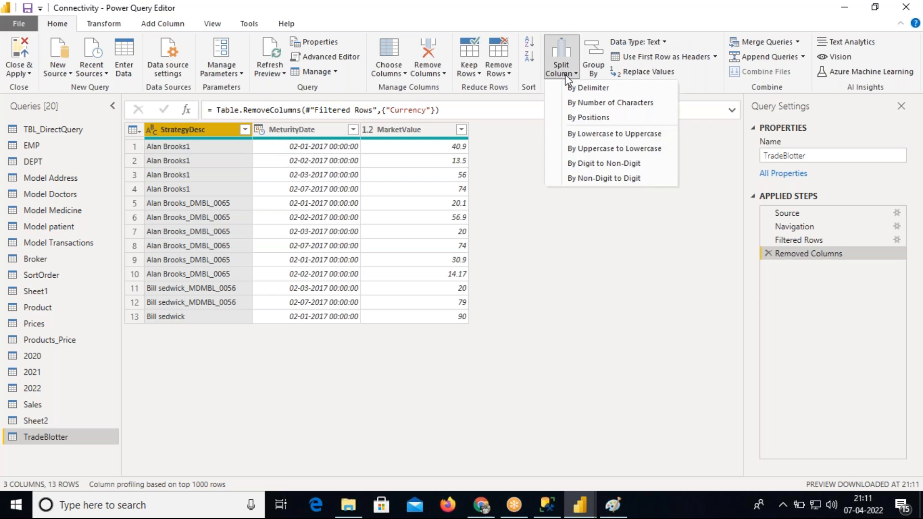
pyautogui.click(581, 88)
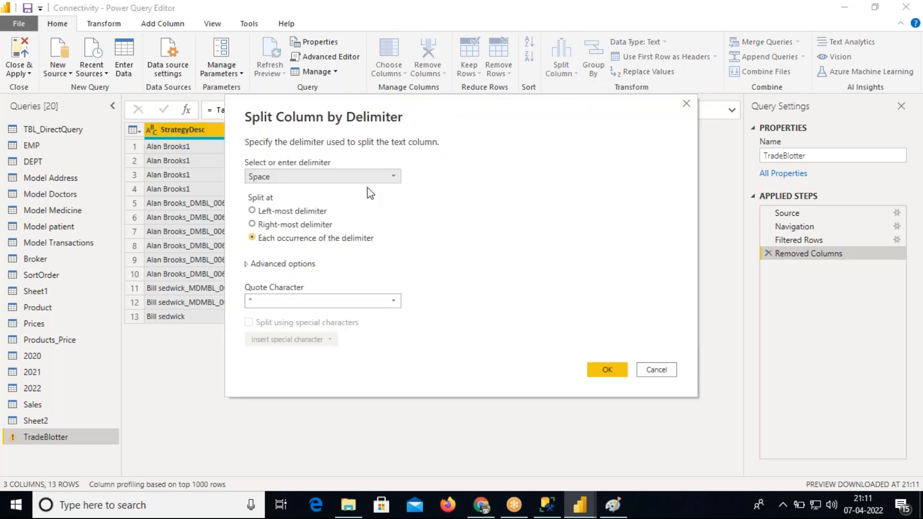
pyautogui.click(616, 369)
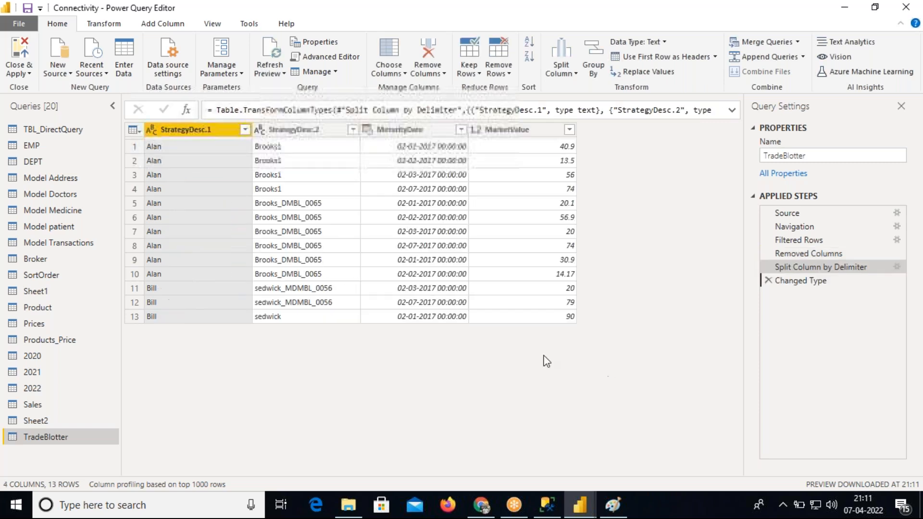
pyautogui.rightClick(809, 268)
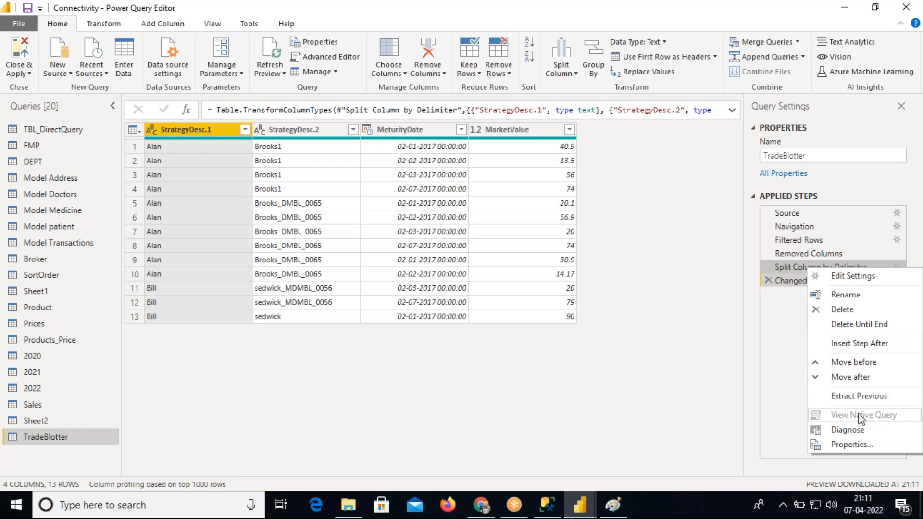
pyautogui.click(792, 337)
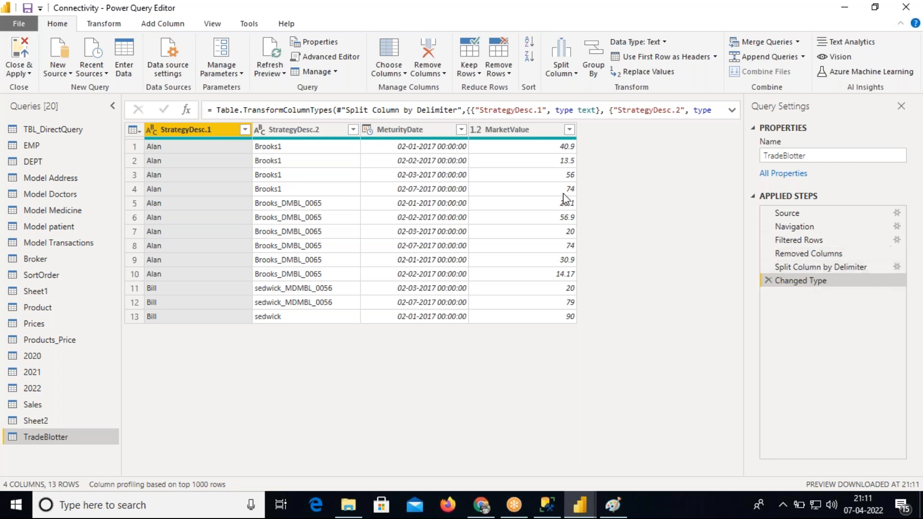
# Filter the StrategyDesc.2 column to exclude the first listed value.
pyautogui.click(353, 130)
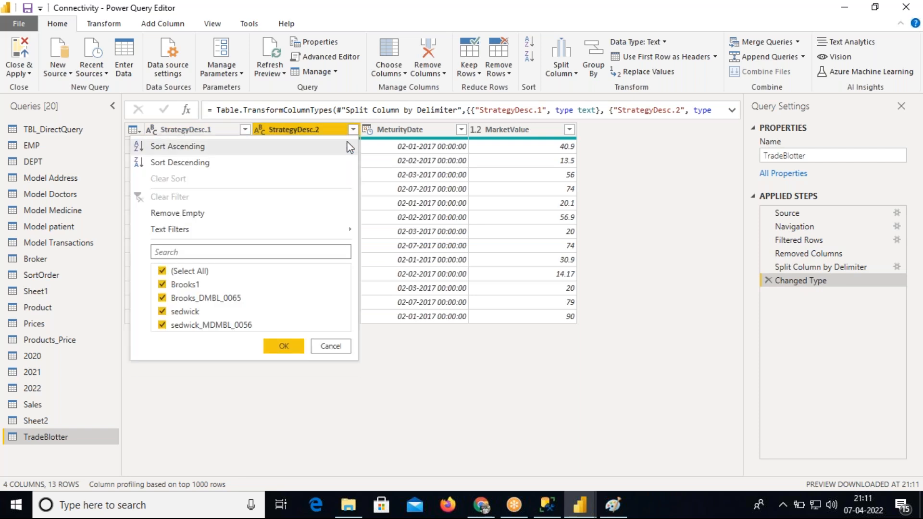
pyautogui.click(189, 285)
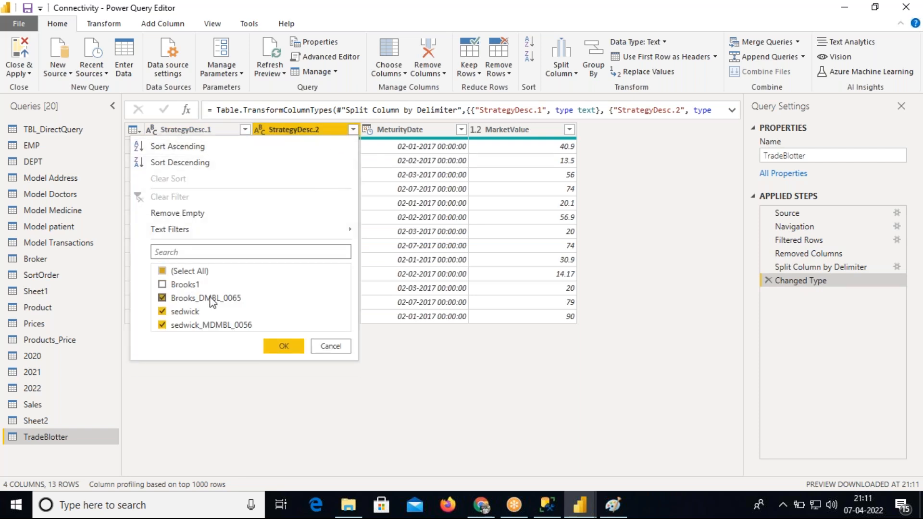
pyautogui.click(283, 346)
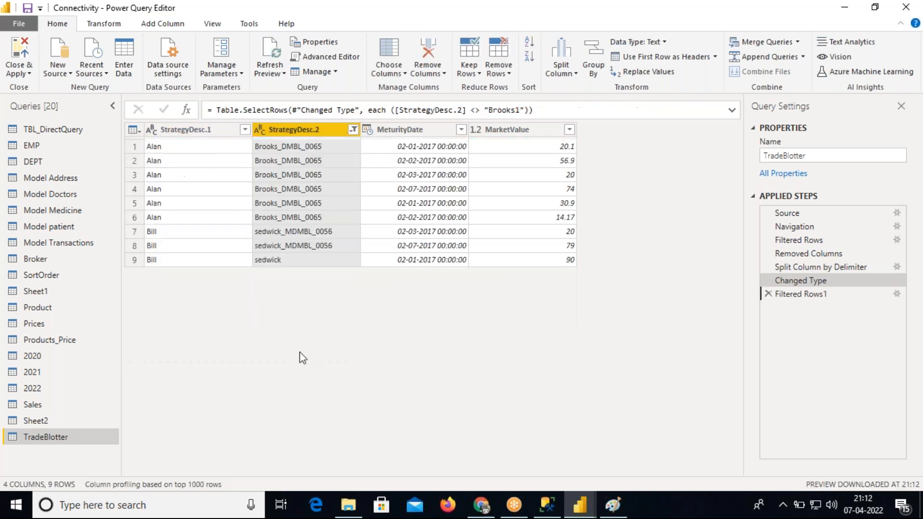
# Check native query availability for Filtered Rows1, Filtered Rows and Removed Columns, and review the Split Column by Delimiter step.
pyautogui.rightClick(794, 295)
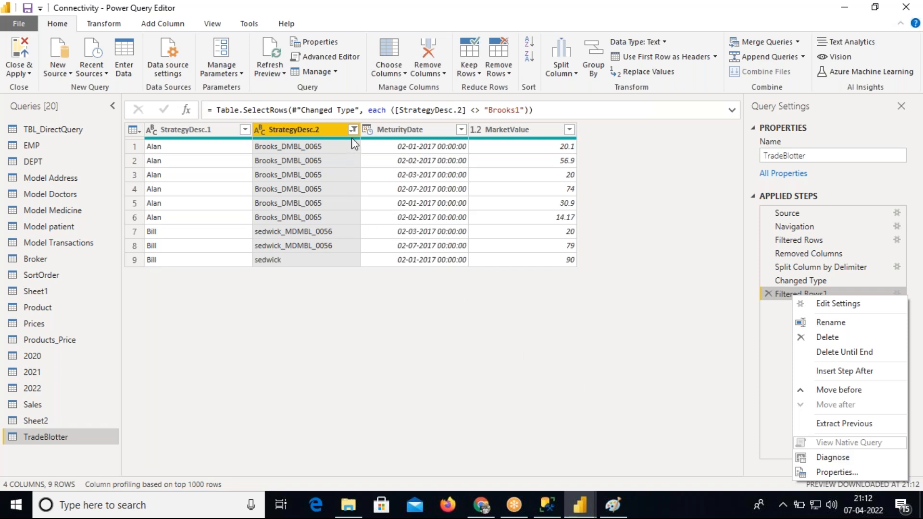
pyautogui.click(792, 240)
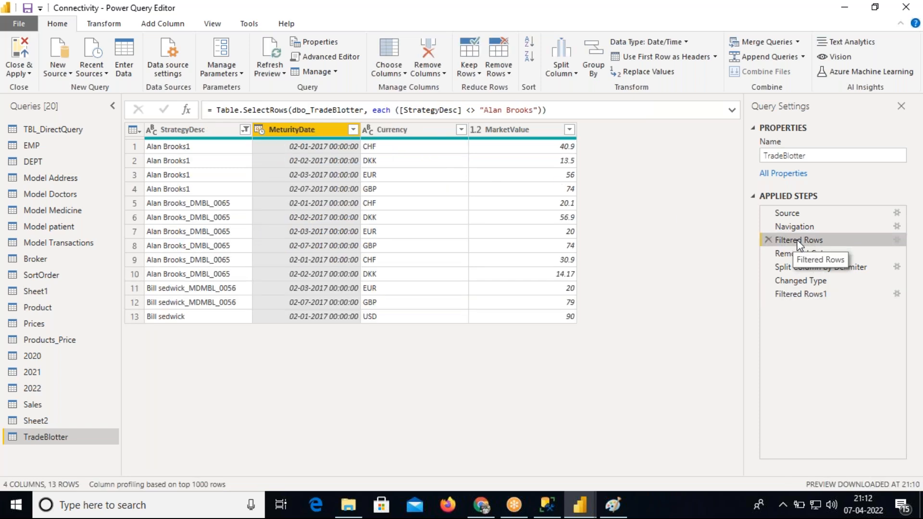
pyautogui.rightClick(798, 240)
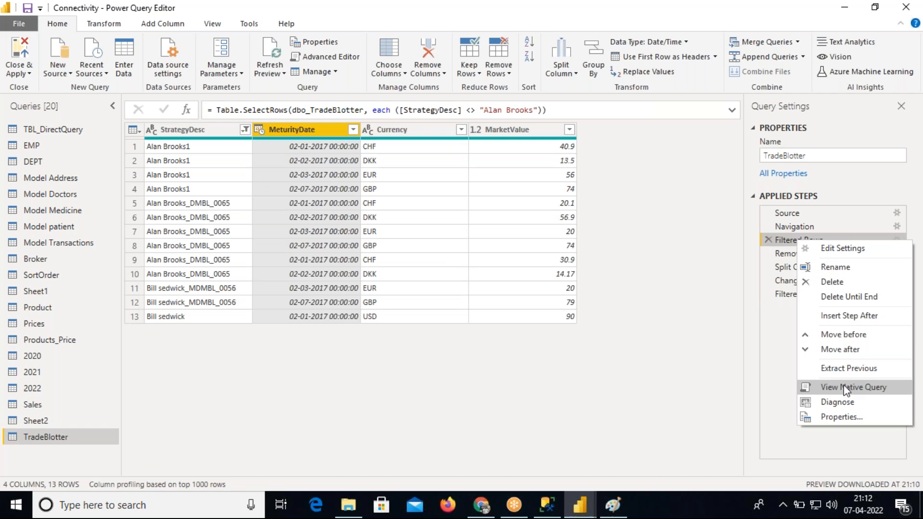
pyautogui.click(787, 254)
pyautogui.rightClick(787, 254)
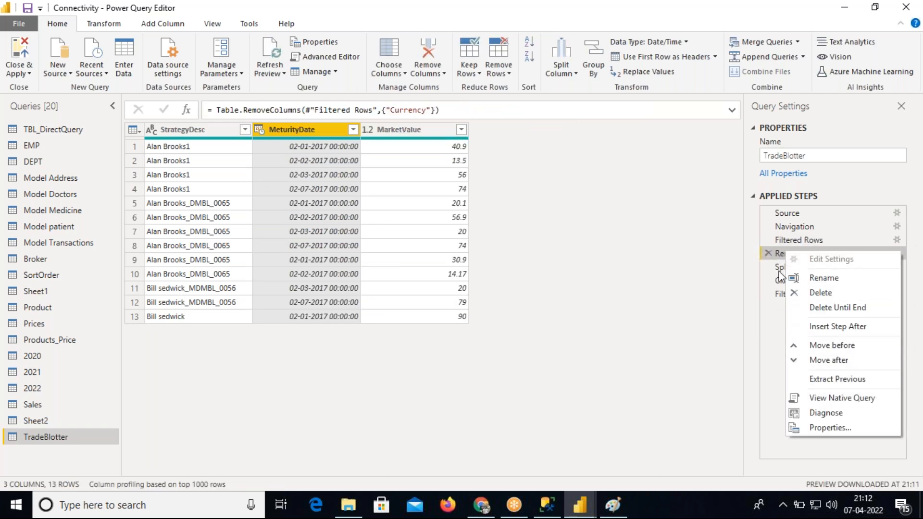
pyautogui.click(778, 269)
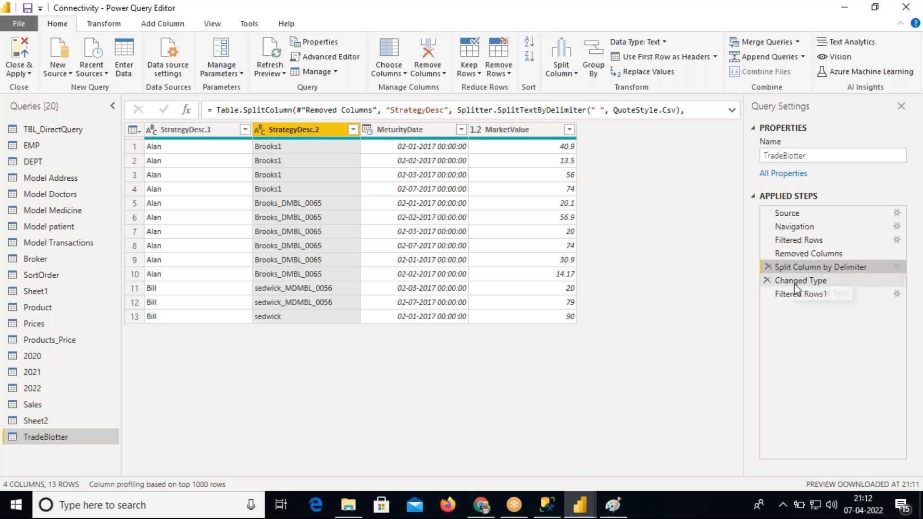
pyautogui.click(796, 293)
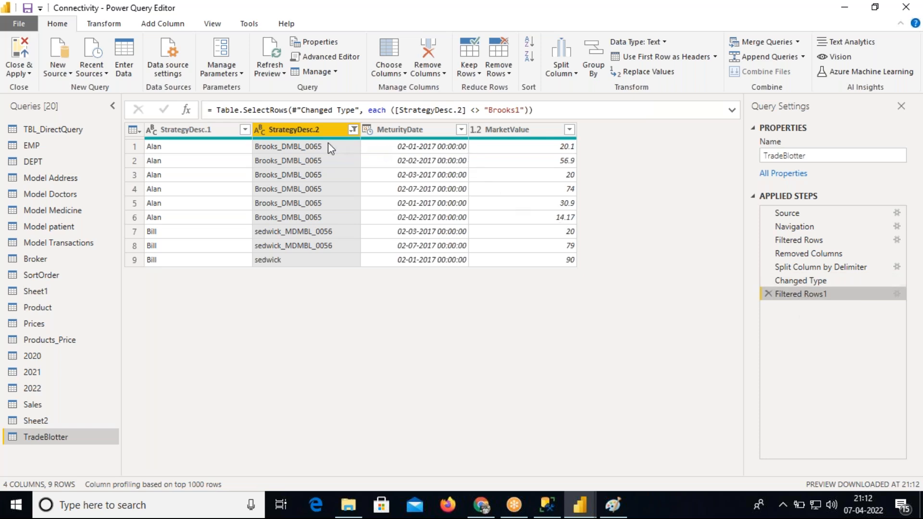
# Filter the StrategyDesc.1 column to keep only the first listed value.
pyautogui.click(244, 129)
pyautogui.click(54, 298)
pyautogui.click(174, 347)
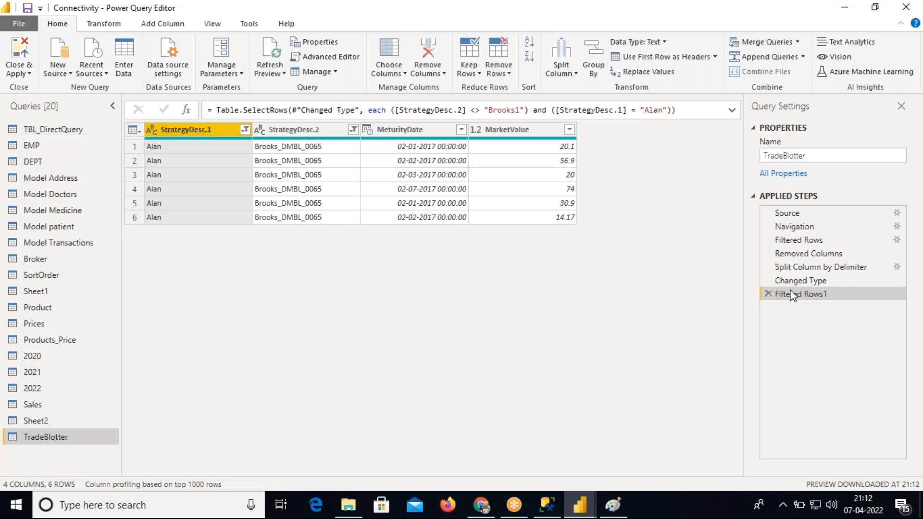
# Check whether the Split Column by Delimiter and Filtered Rows1 steps offer a native query.
pyautogui.click(792, 266)
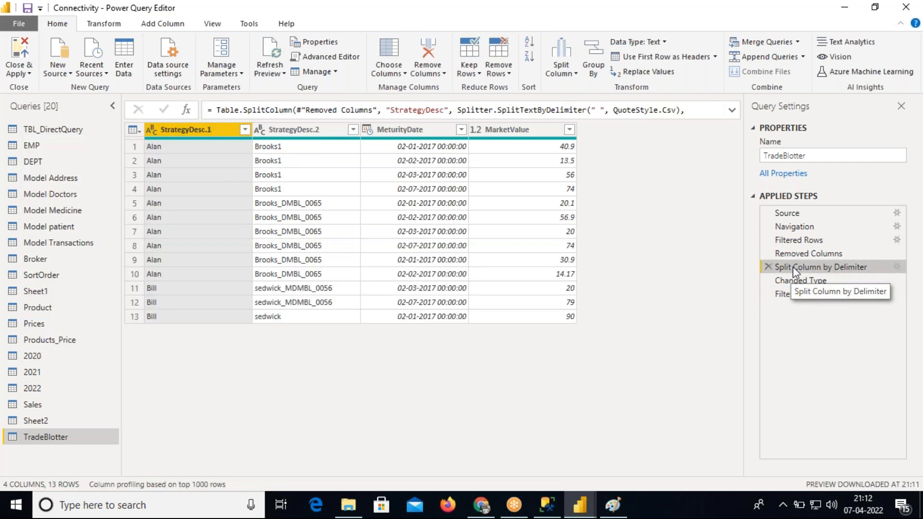
pyautogui.rightClick(792, 267)
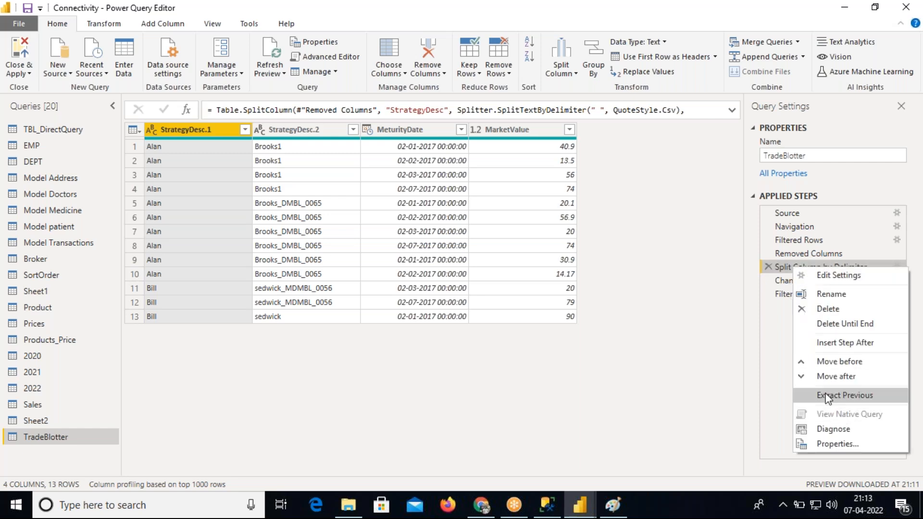
pyautogui.click(787, 297)
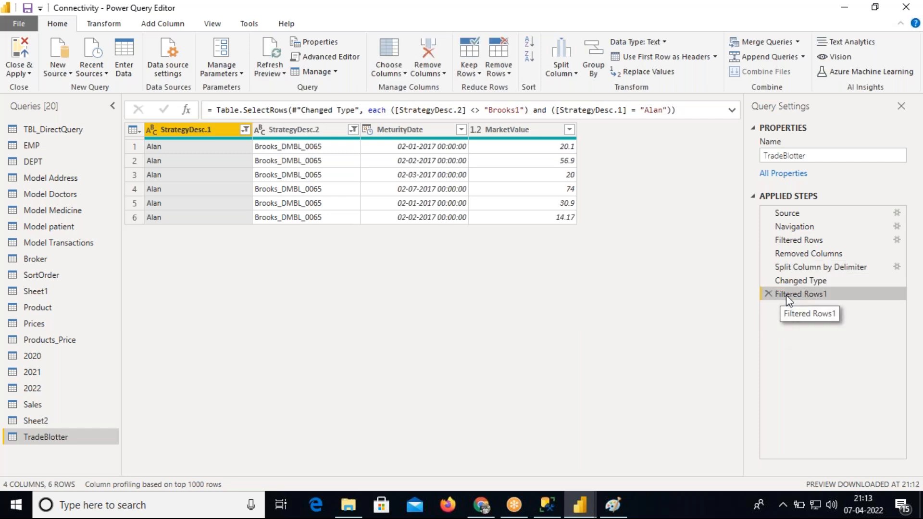
pyautogui.rightClick(787, 298)
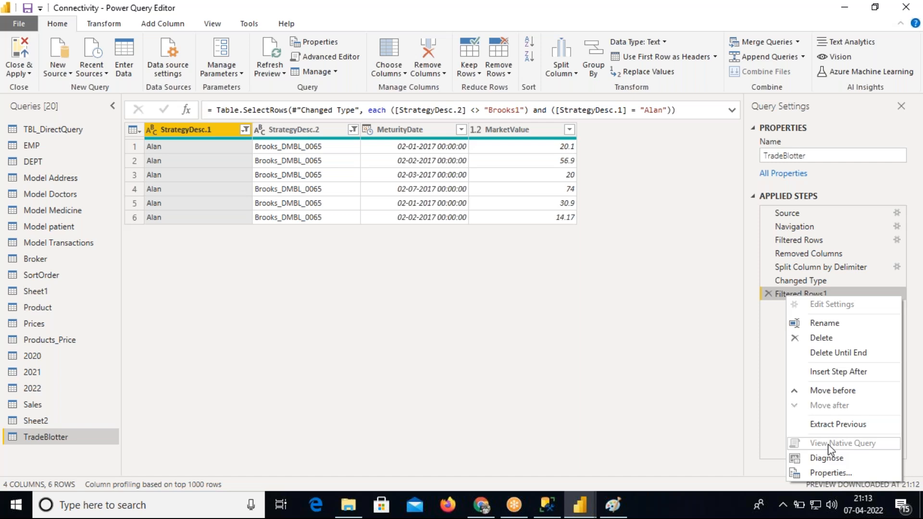
pyautogui.press('Escape')
# Switch to Paint to review the data flow diagram, and return to Power Query Editor.
pyautogui.click(613, 505)
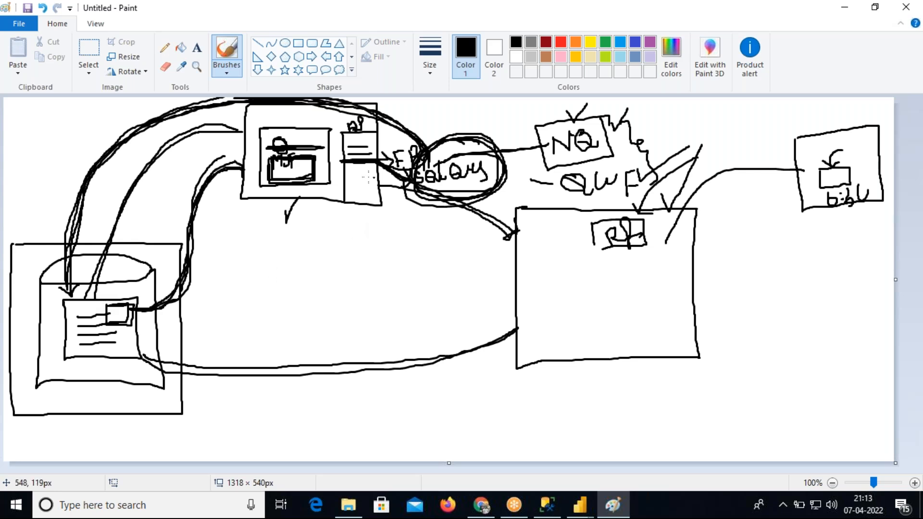
pyautogui.moveTo(306, 157)
pyautogui.mouseDown()
pyautogui.moveTo(308, 181)
pyautogui.moveTo(273, 183)
pyautogui.mouseUp()
pyautogui.moveTo(580, 505)
pyautogui.click(612, 464)
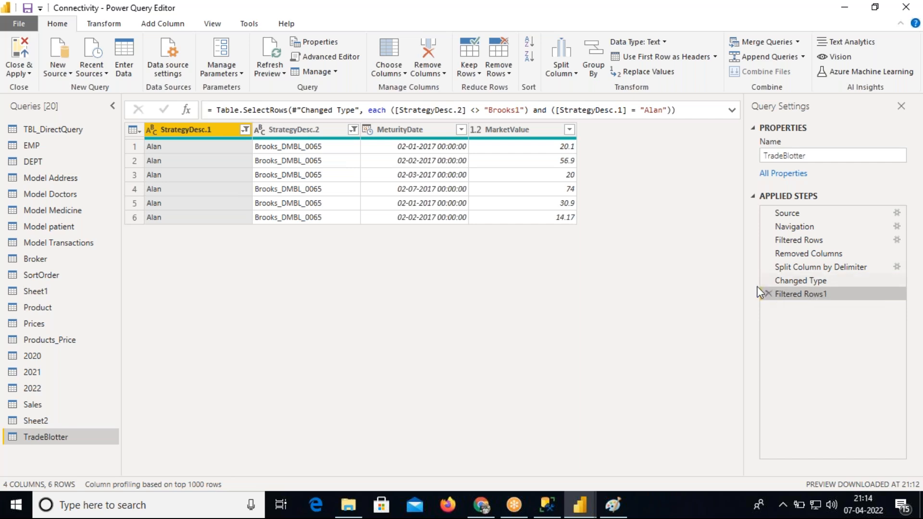
# In SQL Server Management Studio, insert a blank line below the Applied Steps comment and highlight the Power Query comments through Applied Steps.
pyautogui.click(558, 501)
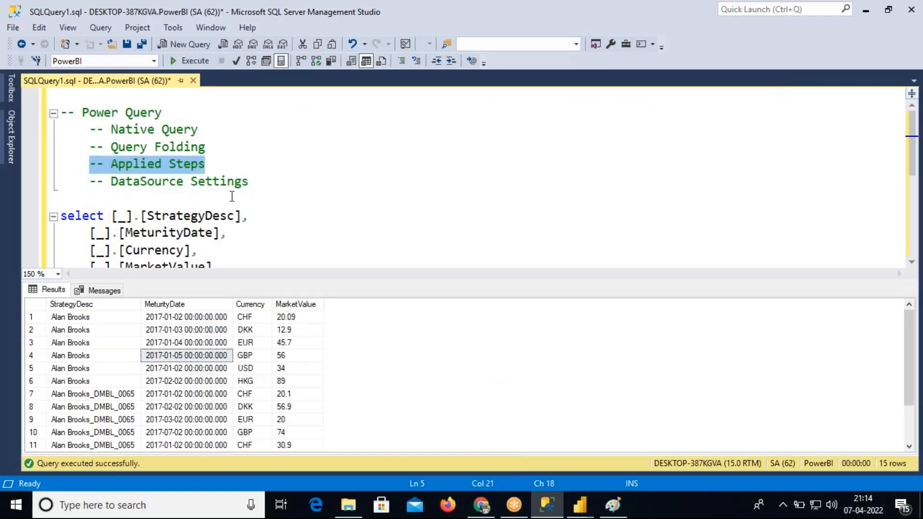
pyautogui.moveTo(221, 165); pyautogui.dragTo(41, 133)
pyautogui.click(213, 164)
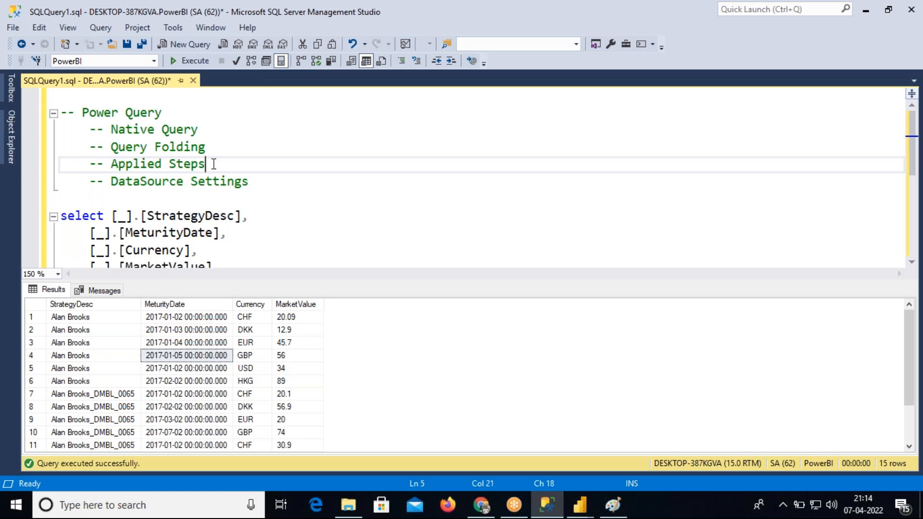
pyautogui.press('Return')
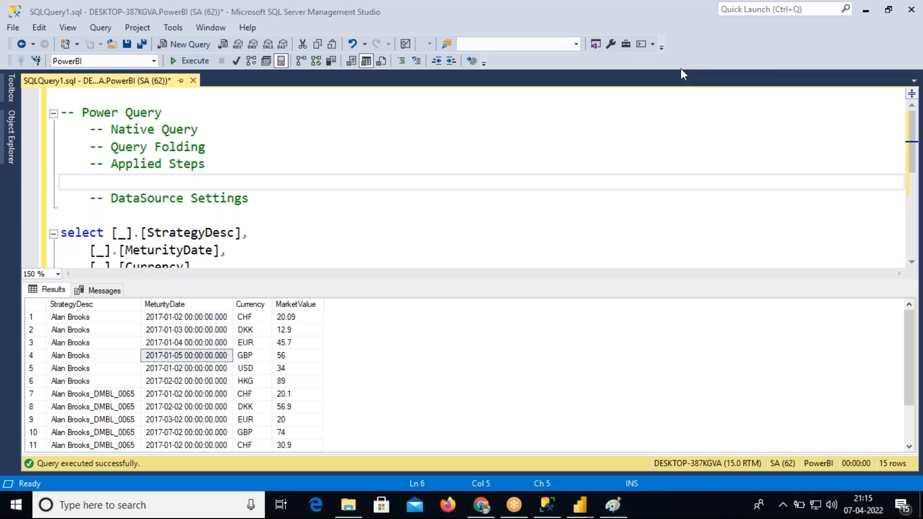
pyautogui.click(84, 177)
pyautogui.moveTo(84, 176); pyautogui.dragTo(68, 116)
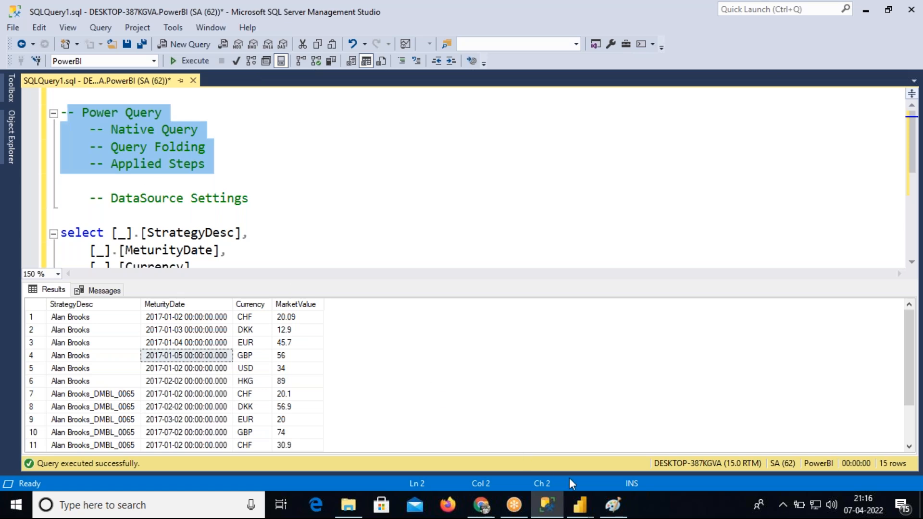
# Switch to Paint and draw a curved arrow from the database table to the upper box of the diagram.
pyautogui.click(580, 506)
pyautogui.click(613, 469)
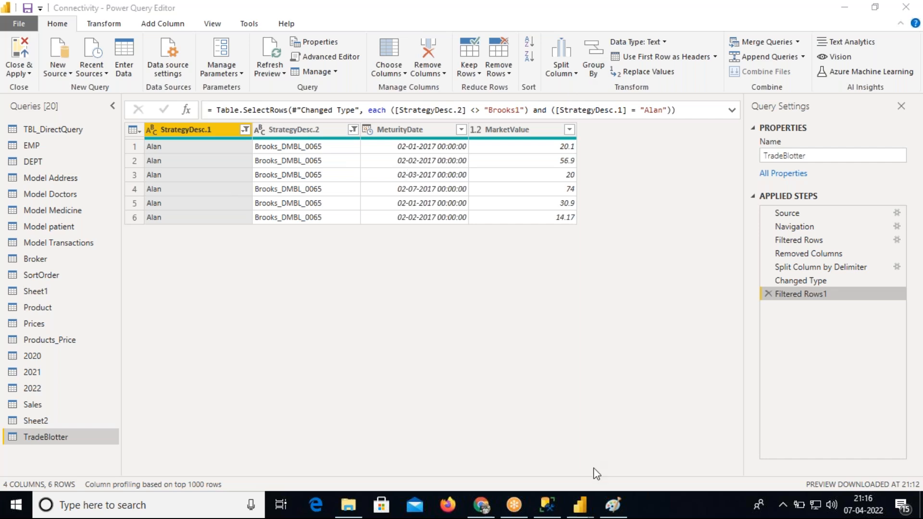
pyautogui.moveTo(613, 505)
pyautogui.click(606, 474)
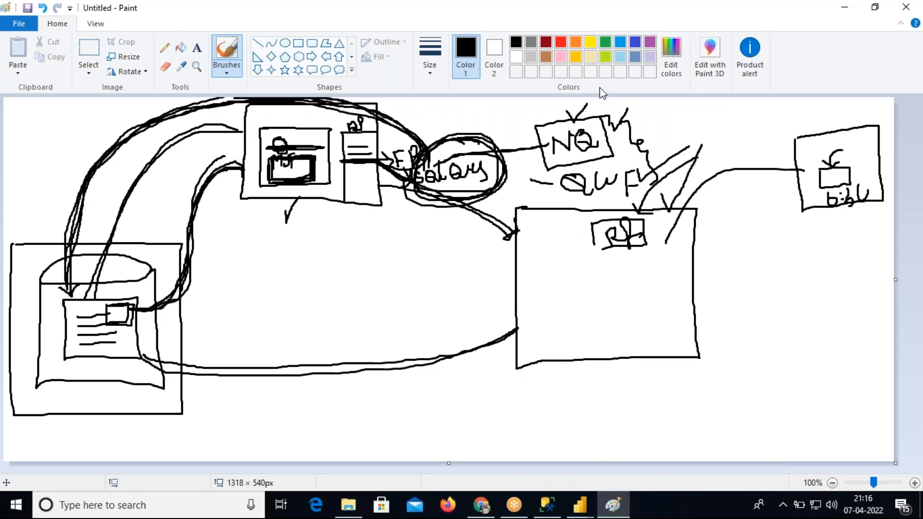
pyautogui.click(601, 16)
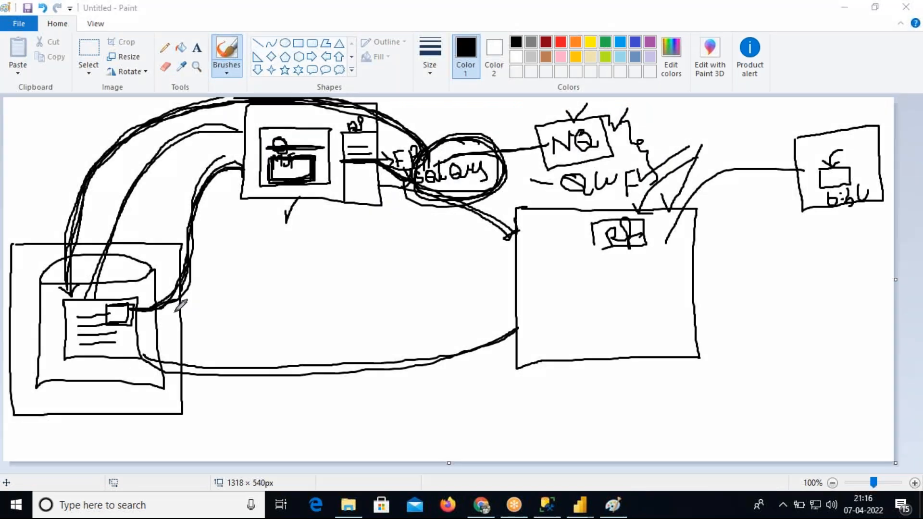
pyautogui.moveTo(102, 305)
pyautogui.mouseDown()
pyautogui.moveTo(158, 196)
pyautogui.moveTo(195, 158)
pyautogui.moveTo(238, 137)
pyautogui.moveTo(225, 155)
pyautogui.mouseUp()
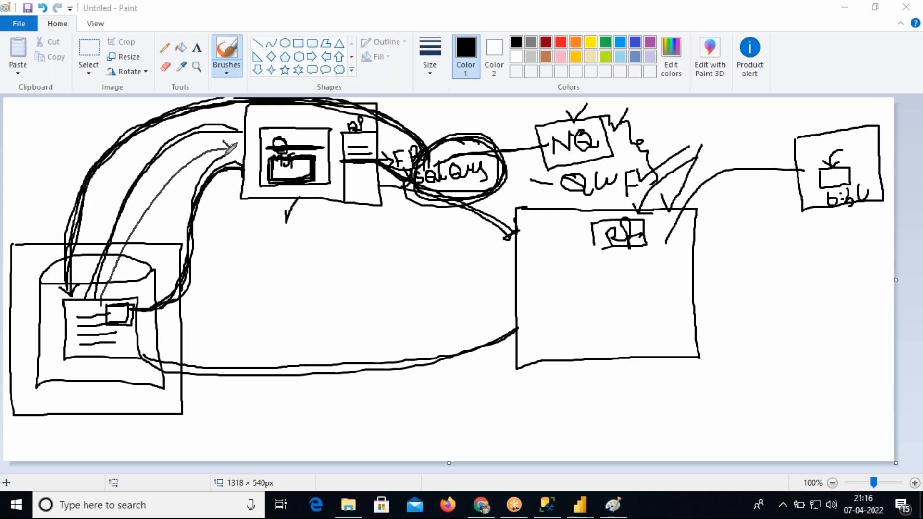
pyautogui.click(292, 115)
# Draw a rectangle labelled "Dept Sal" inside the large box, and a curved arrow from the database to that box.
pyautogui.moveTo(532, 269)
pyautogui.mouseDown()
pyautogui.moveTo(650, 272)
pyautogui.moveTo(646, 331)
pyautogui.moveTo(534, 338)
pyautogui.moveTo(534, 270)
pyautogui.mouseUp()
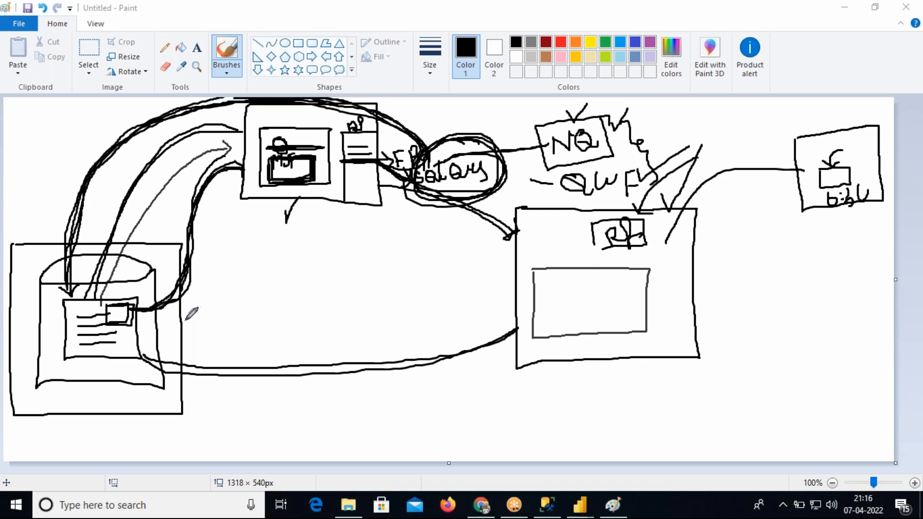
pyautogui.moveTo(180, 322)
pyautogui.mouseDown()
pyautogui.moveTo(191, 291)
pyautogui.moveTo(215, 265)
pyautogui.moveTo(334, 249)
pyautogui.moveTo(423, 247)
pyautogui.moveTo(491, 266)
pyautogui.moveTo(510, 276)
pyautogui.moveTo(503, 285)
pyautogui.moveTo(542, 290)
pyautogui.moveTo(549, 274)
pyautogui.moveTo(546, 291)
pyautogui.moveTo(569, 276)
pyautogui.moveTo(576, 292)
pyautogui.moveTo(583, 277)
pyautogui.mouseUp()
pyautogui.moveTo(613, 273)
pyautogui.mouseDown()
pyautogui.moveTo(604, 286)
pyautogui.moveTo(629, 270)
pyautogui.moveTo(629, 286)
pyautogui.mouseUp()
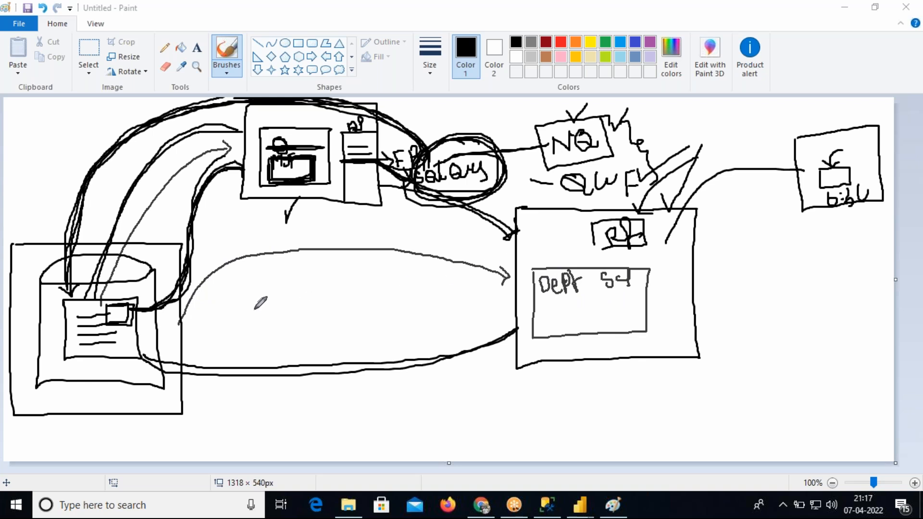
# Write 14 above the curved arrow and an underlined 3 beside the Dept Sal rectangle, and point an arrow at that rectangle from above.
pyautogui.moveTo(386, 223)
pyautogui.mouseDown()
pyautogui.moveTo(378, 248)
pyautogui.moveTo(402, 233)
pyautogui.moveTo(389, 248)
pyautogui.mouseUp()
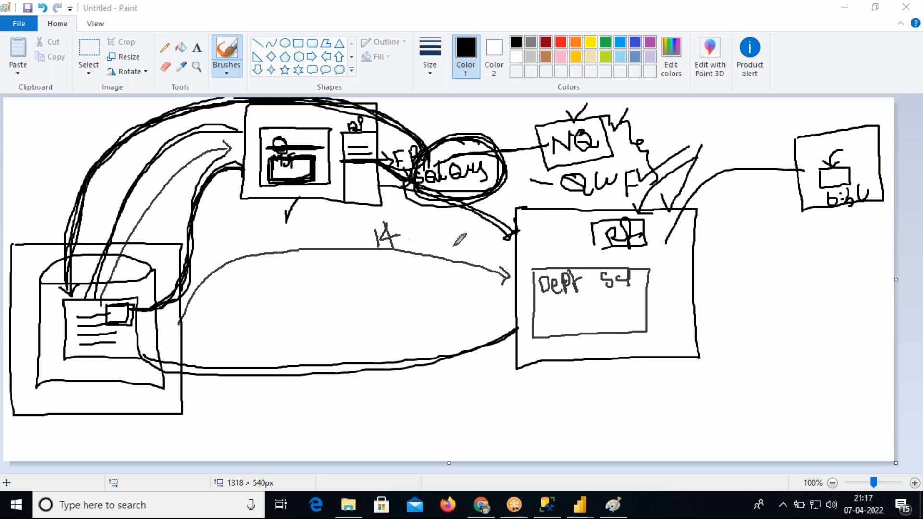
pyautogui.moveTo(661, 285)
pyautogui.mouseDown()
pyautogui.moveTo(672, 309)
pyautogui.moveTo(654, 312)
pyautogui.mouseUp()
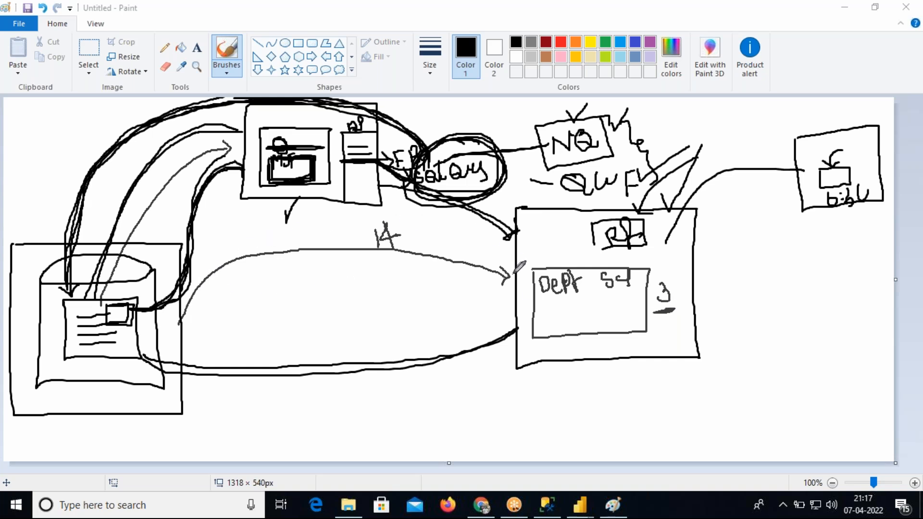
pyautogui.moveTo(554, 252)
pyautogui.mouseDown()
pyautogui.moveTo(561, 264)
pyautogui.moveTo(587, 224)
pyautogui.mouseUp()
# Circle the 14 and draw arrows from it to the large box, from the database to the upper box, and from the upper to the large box.
pyautogui.moveTo(392, 261)
pyautogui.mouseDown()
pyautogui.moveTo(402, 246)
pyautogui.moveTo(385, 217)
pyautogui.moveTo(371, 236)
pyautogui.moveTo(384, 254)
pyautogui.moveTo(420, 222)
pyautogui.moveTo(517, 232)
pyautogui.moveTo(505, 238)
pyautogui.moveTo(508, 227)
pyautogui.mouseUp()
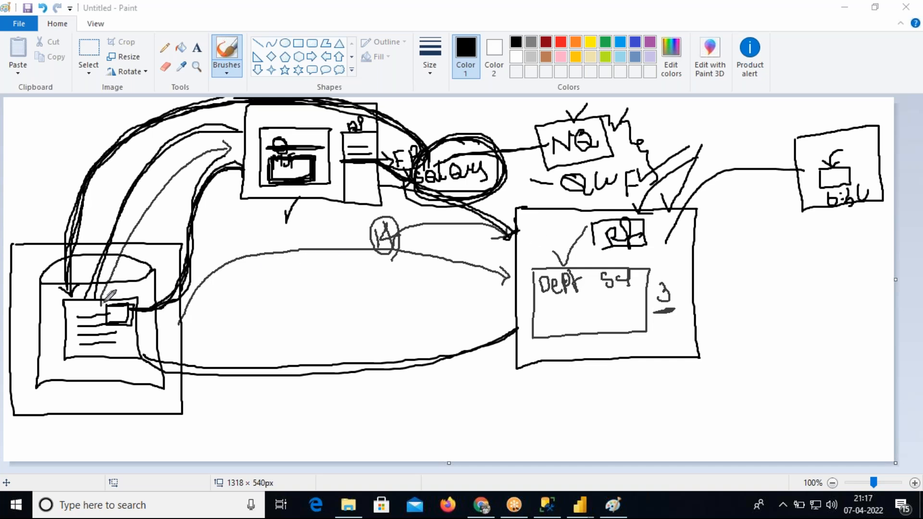
pyautogui.moveTo(137, 236)
pyautogui.mouseDown()
pyautogui.moveTo(197, 160)
pyautogui.moveTo(220, 141)
pyautogui.moveTo(238, 148)
pyautogui.mouseUp()
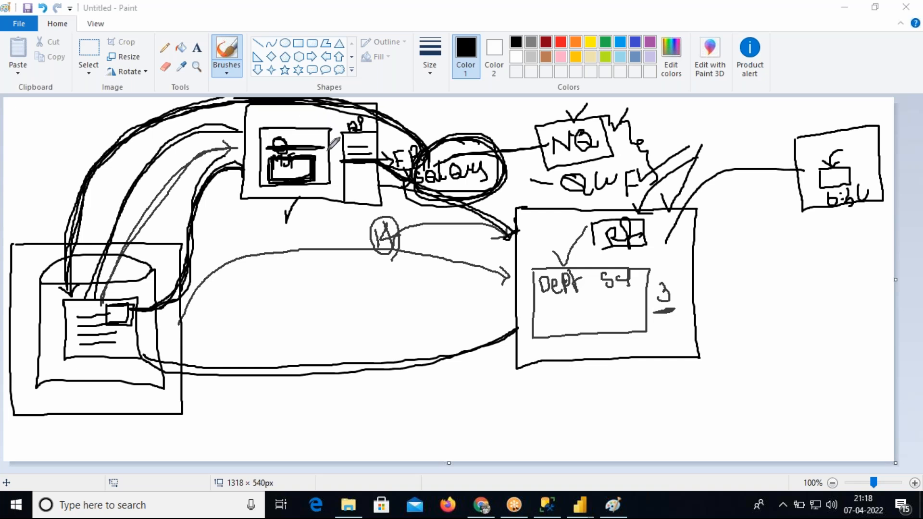
pyautogui.moveTo(332, 130)
pyautogui.mouseDown()
pyautogui.moveTo(360, 115)
pyautogui.moveTo(431, 106)
pyautogui.moveTo(505, 118)
pyautogui.moveTo(536, 149)
pyautogui.moveTo(558, 207)
pyautogui.mouseUp()
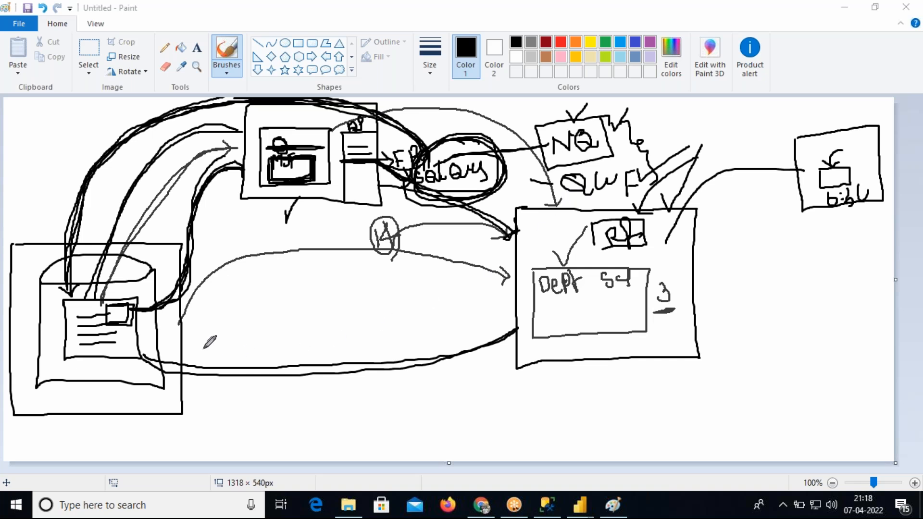
# Add item "1)" with a line below the diagram, retrace the arrow from database to large box, and put a check mark above the 3.
pyautogui.moveTo(315, 392)
pyautogui.mouseDown()
pyautogui.moveTo(313, 421)
pyautogui.moveTo(316, 390)
pyautogui.moveTo(335, 419)
pyautogui.moveTo(316, 428)
pyautogui.moveTo(414, 408)
pyautogui.mouseUp()
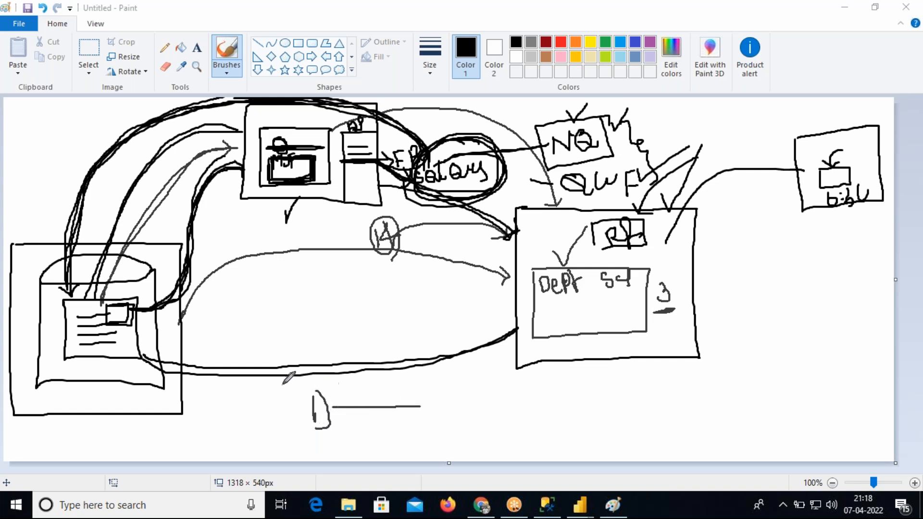
pyautogui.moveTo(180, 317)
pyautogui.mouseDown()
pyautogui.moveTo(216, 263)
pyautogui.moveTo(258, 244)
pyautogui.moveTo(403, 247)
pyautogui.moveTo(505, 270)
pyautogui.mouseUp()
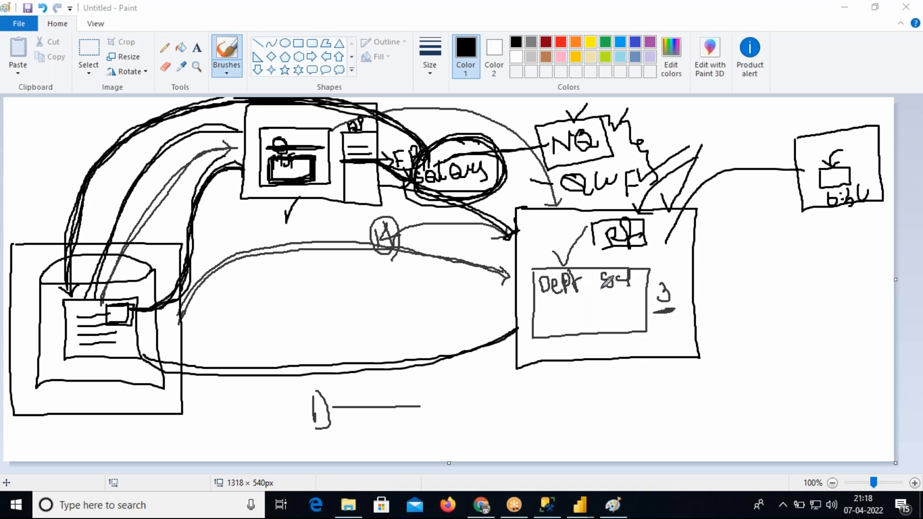
pyautogui.moveTo(656, 261); pyautogui.dragTo(661, 274)
pyautogui.moveTo(662, 274); pyautogui.dragTo(670, 254)
# Add item "2)" with a line and circle it, marking its path with a check mark in the upper box and an arrow to the Dept Sal rectangle.
pyautogui.moveTo(325, 439); pyautogui.dragTo(332, 464)
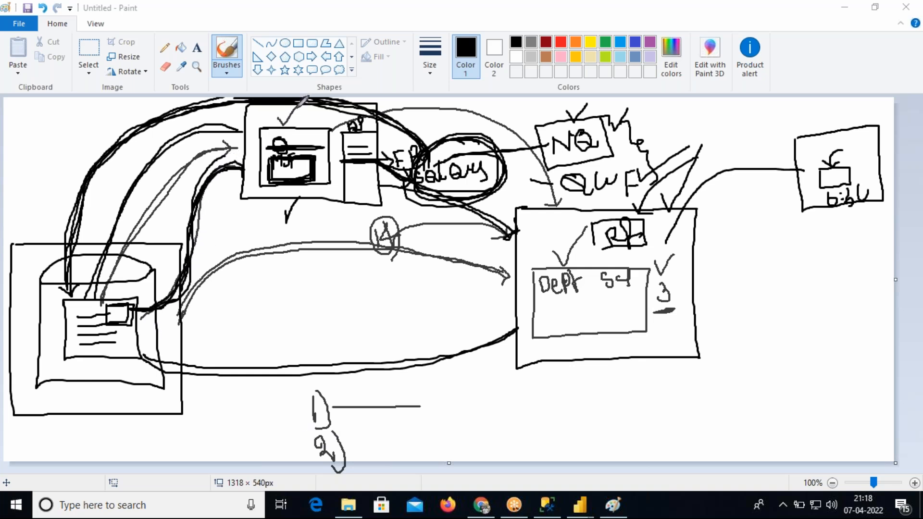
pyautogui.moveTo(279, 116); pyautogui.dragTo(293, 114)
pyautogui.moveTo(463, 103)
pyautogui.mouseDown()
pyautogui.moveTo(513, 122)
pyautogui.moveTo(538, 151)
pyautogui.moveTo(553, 177)
pyautogui.moveTo(568, 262)
pyautogui.mouseUp()
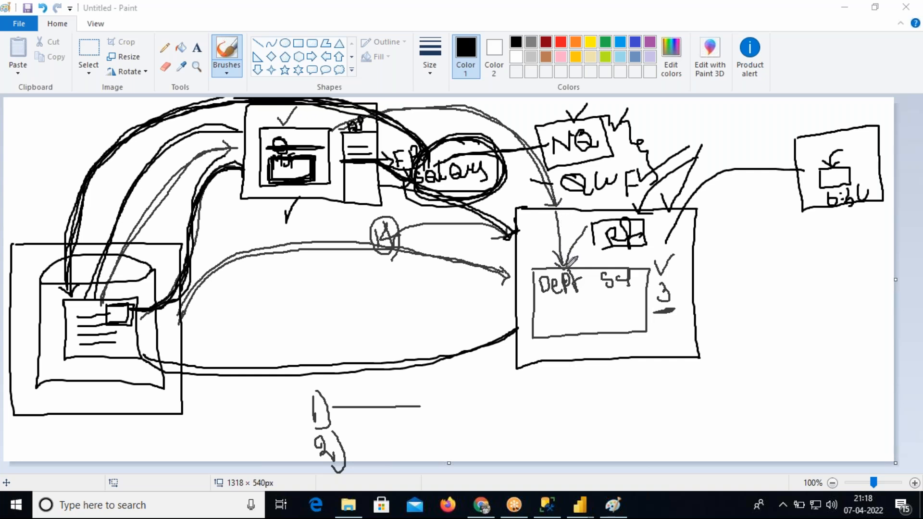
pyautogui.moveTo(354, 450); pyautogui.dragTo(427, 444)
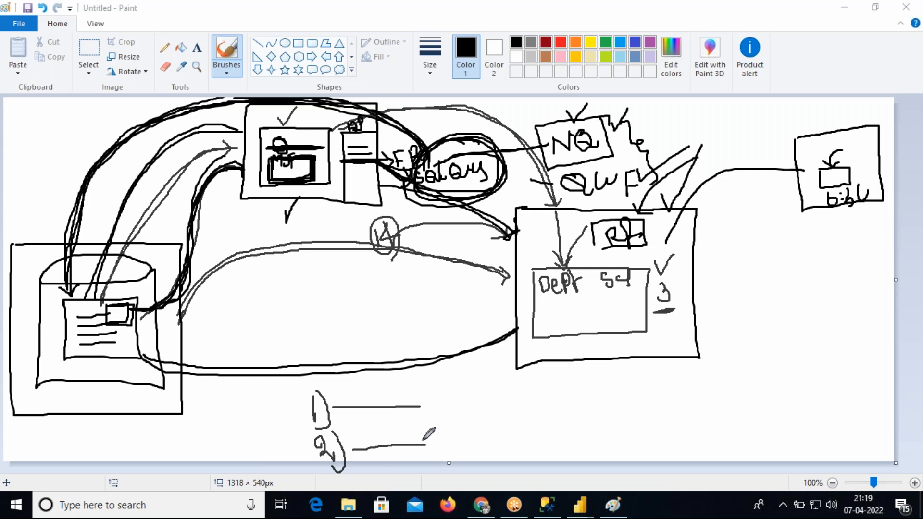
pyautogui.moveTo(300, 439)
pyautogui.mouseDown()
pyautogui.moveTo(319, 426)
pyautogui.moveTo(465, 415)
pyautogui.moveTo(465, 456)
pyautogui.moveTo(394, 477)
pyautogui.moveTo(306, 455)
pyautogui.moveTo(307, 435)
pyautogui.mouseUp()
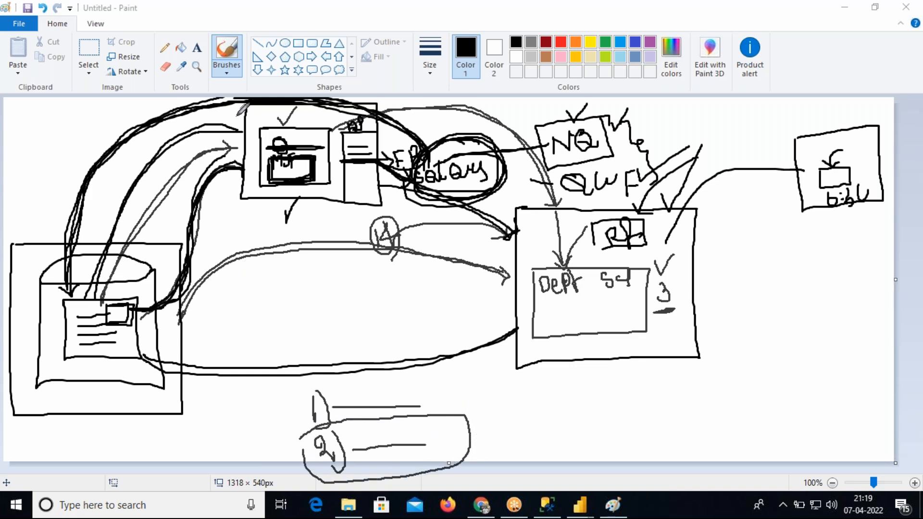
pyautogui.moveTo(369, 99)
pyautogui.mouseDown()
pyautogui.moveTo(371, 193)
pyautogui.moveTo(312, 205)
pyautogui.mouseUp()
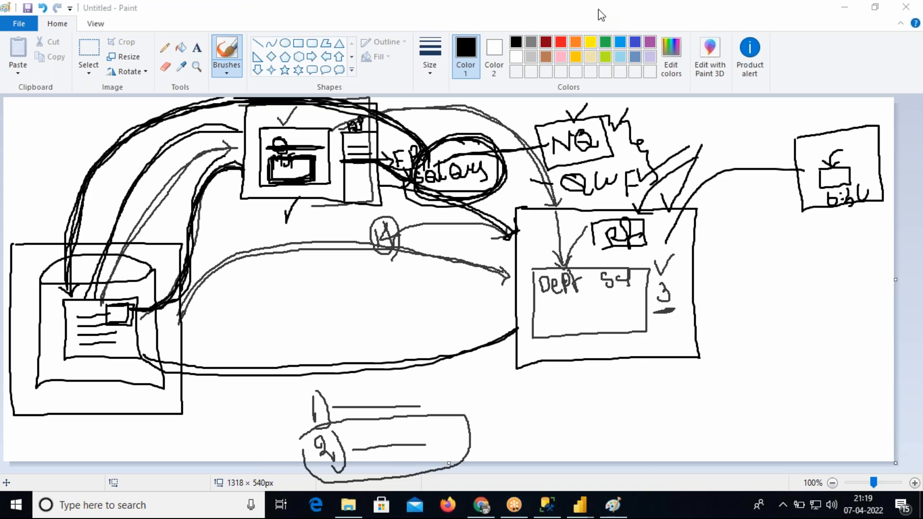
# Switch from Paint back to the Power Query Editor and open the EMP query.
pyautogui.doubleClick(217, 14)
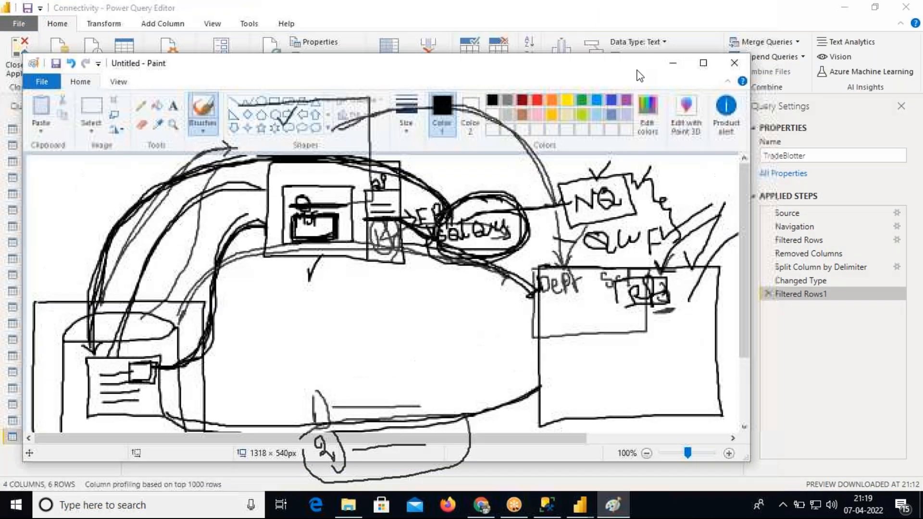
pyautogui.click(662, 64)
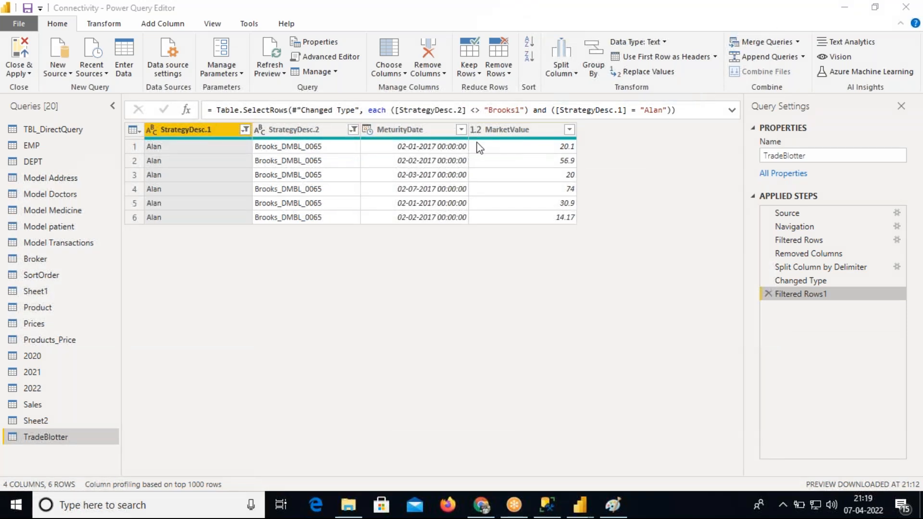
pyautogui.click(25, 145)
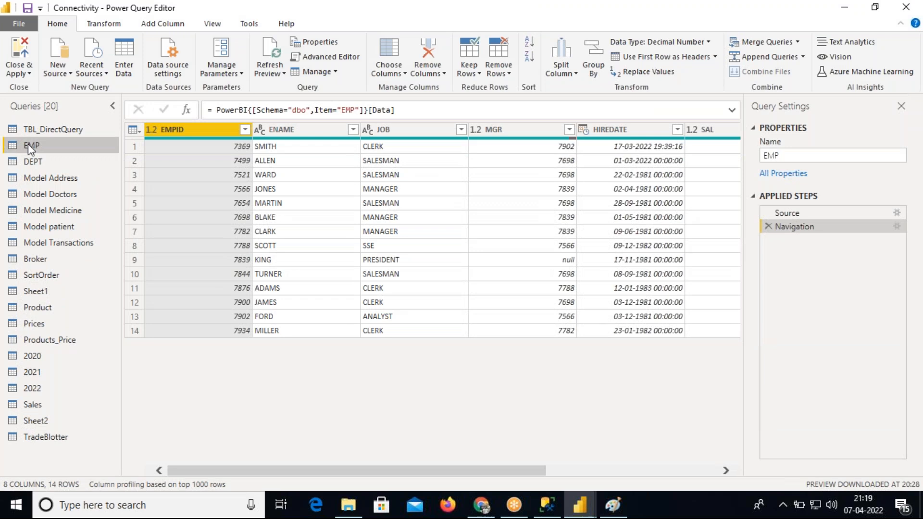
pyautogui.moveTo(435, 474); pyautogui.dragTo(391, 473)
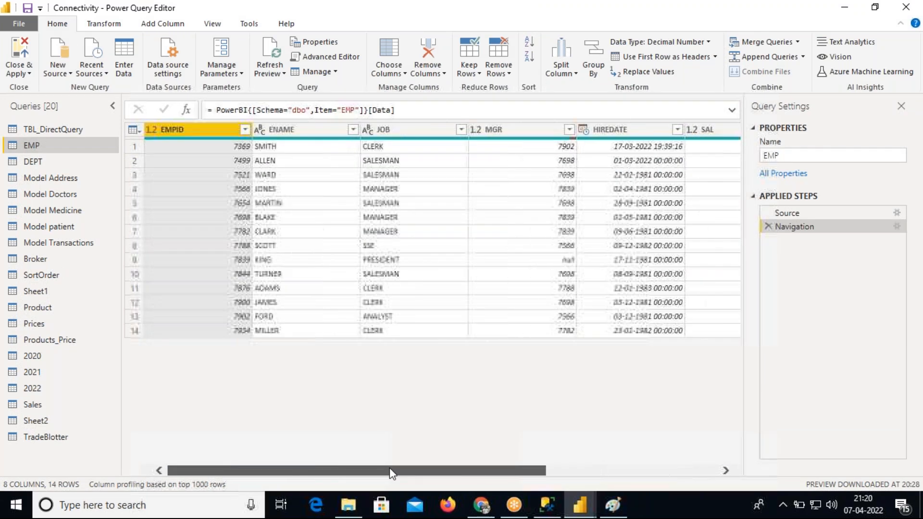
# Remove the EMPID, ENAME and JOB columns from the EMP query.
pyautogui.rightClick(216, 135)
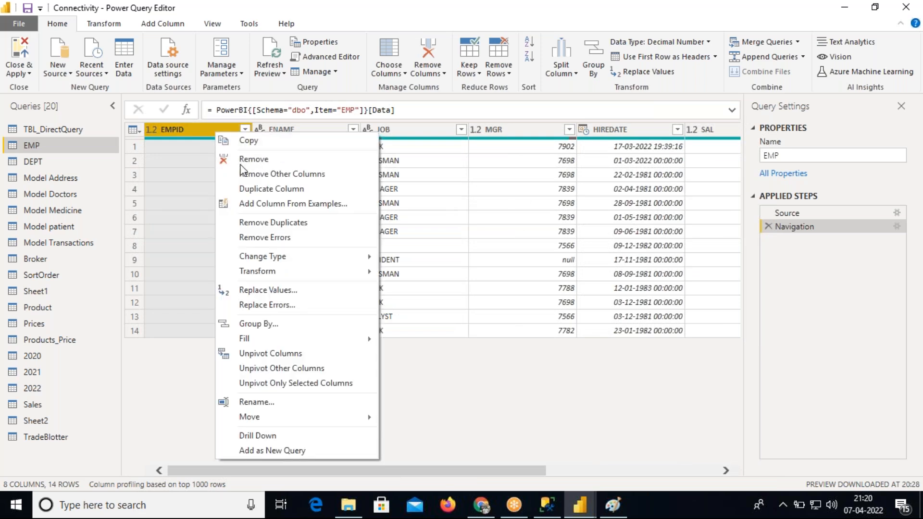
pyautogui.click(253, 159)
pyautogui.rightClick(203, 131)
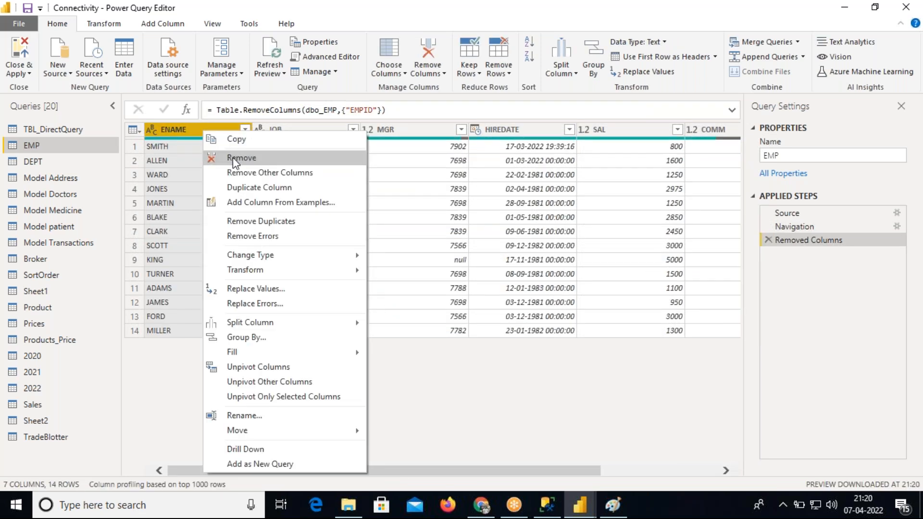
pyautogui.click(232, 157)
pyautogui.rightClick(212, 129)
pyautogui.click(237, 155)
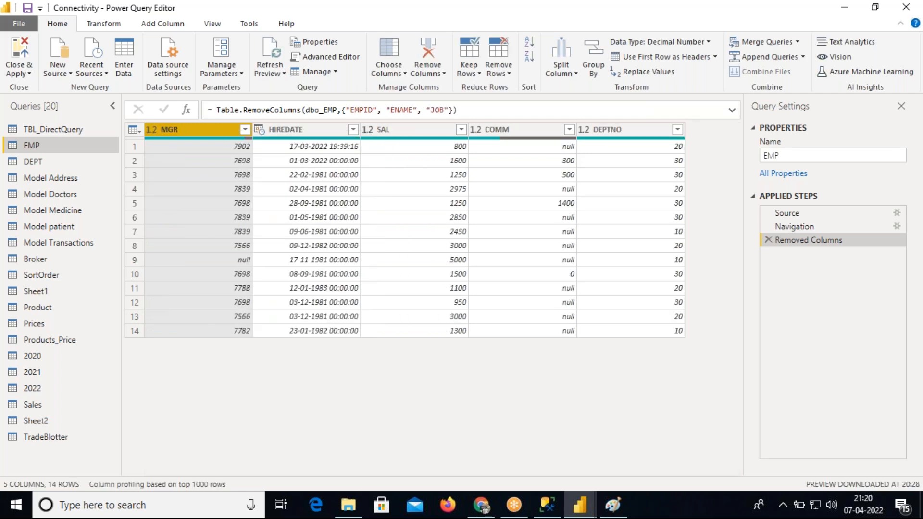
# Remove the HIREDATE, COMM and MGR columns, keeping only SAL and DEPTNO in the EMP query.
pyautogui.rightClick(290, 129)
pyautogui.click(319, 158)
pyautogui.rightClick(388, 129)
pyautogui.click(421, 156)
pyautogui.rightClick(200, 130)
pyautogui.click(224, 159)
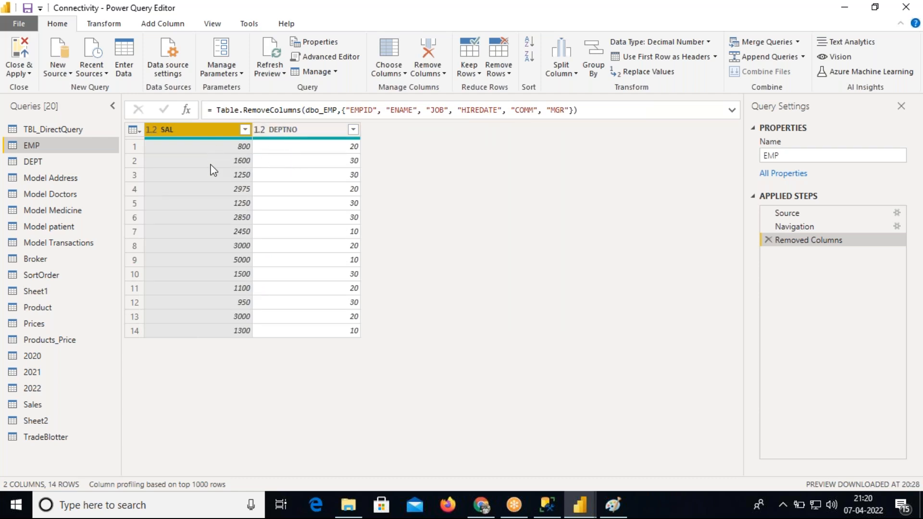
# Set up a basic Group By on DEPTNO with the Sum operation on the SAL column.
pyautogui.click(601, 66)
pyautogui.click(593, 63)
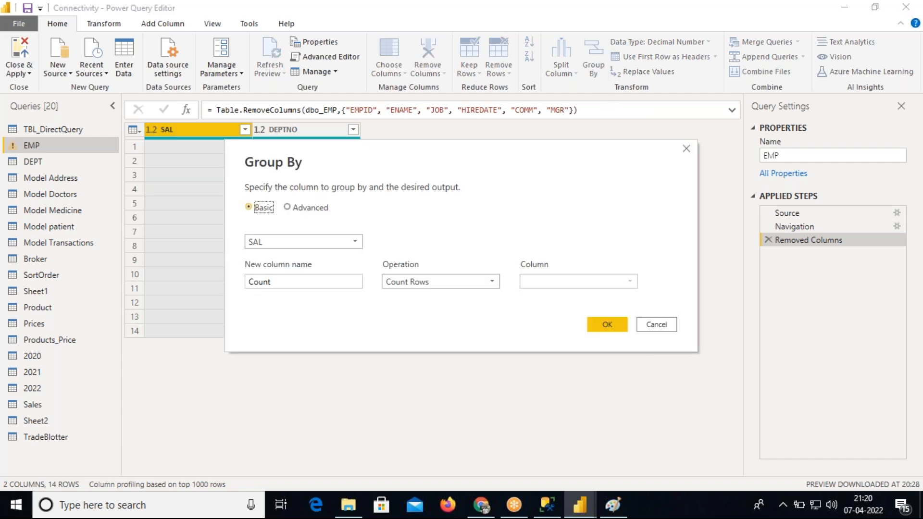
pyautogui.moveTo(480, 159); pyautogui.dragTo(631, 131)
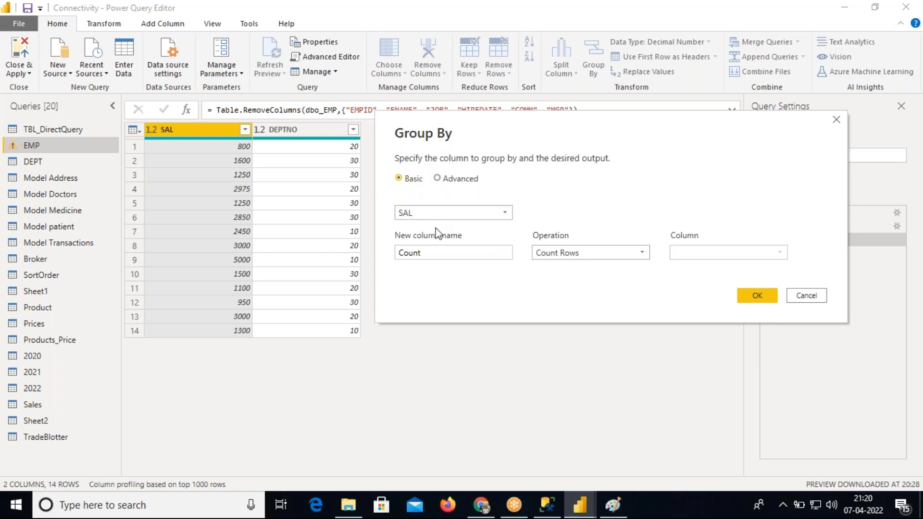
pyautogui.click(458, 215)
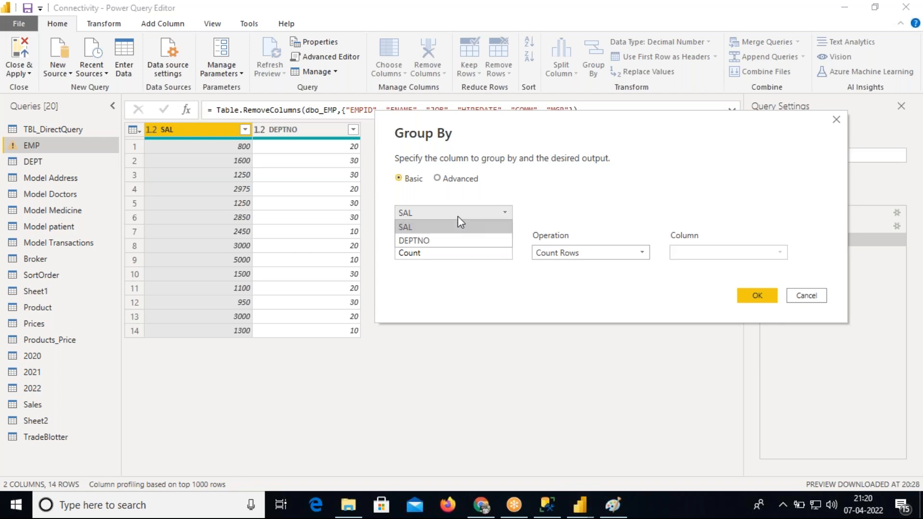
pyautogui.click(440, 239)
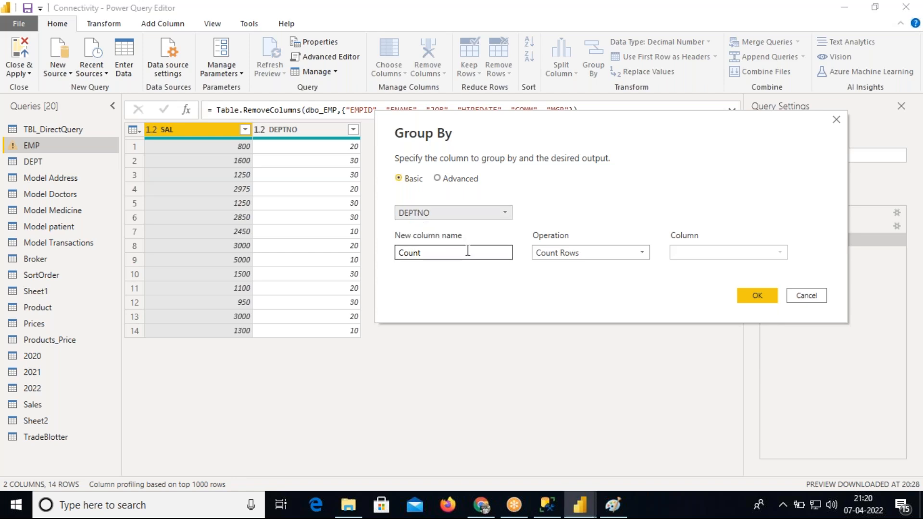
pyautogui.click(606, 253)
pyautogui.click(575, 267)
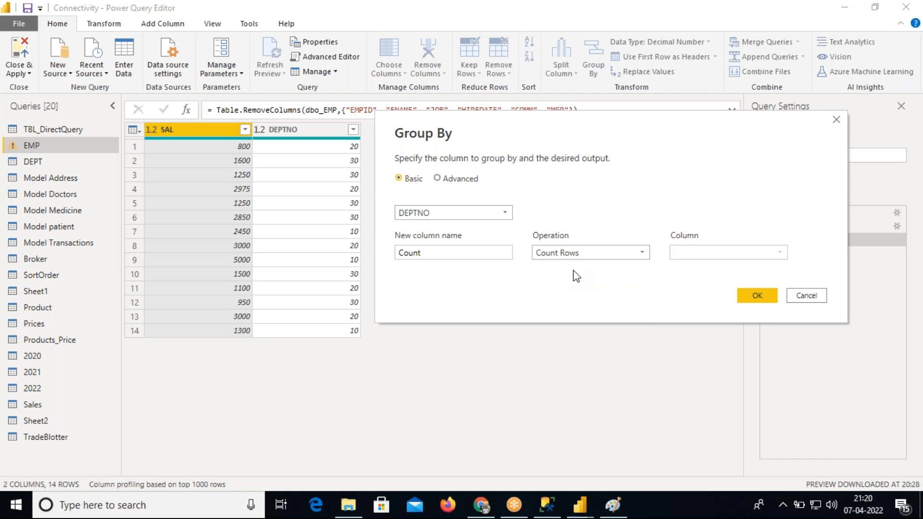
pyautogui.click(685, 254)
pyautogui.click(687, 269)
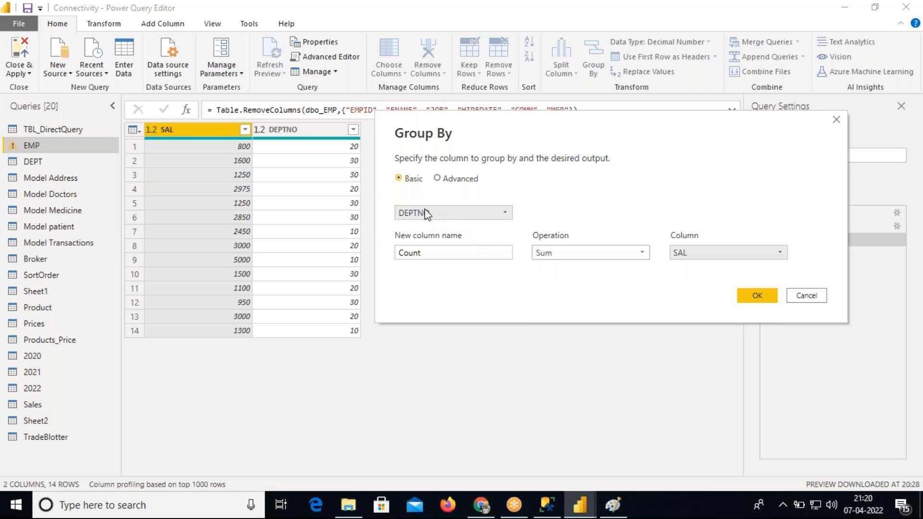
# Name the aggregated column TotalSalary and apply the grouping.
pyautogui.moveTo(463, 254); pyautogui.dragTo(397, 258)
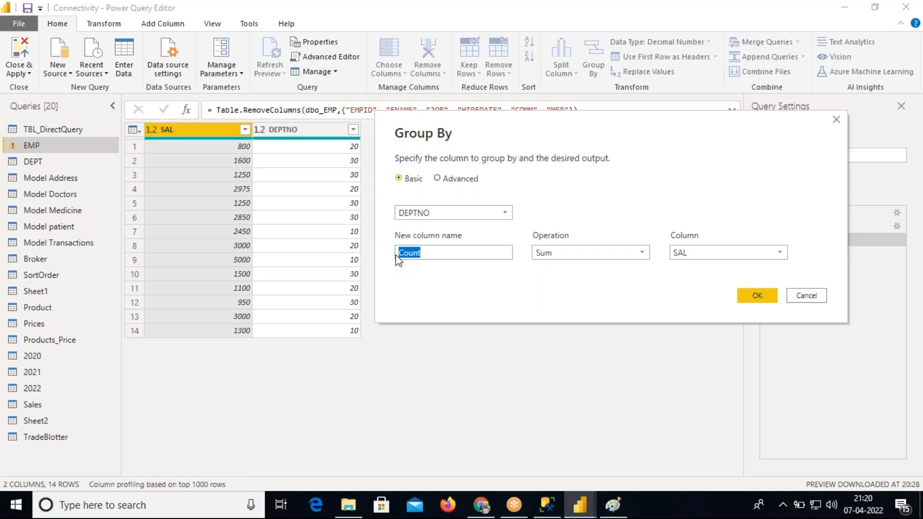
pyautogui.write('Tota')
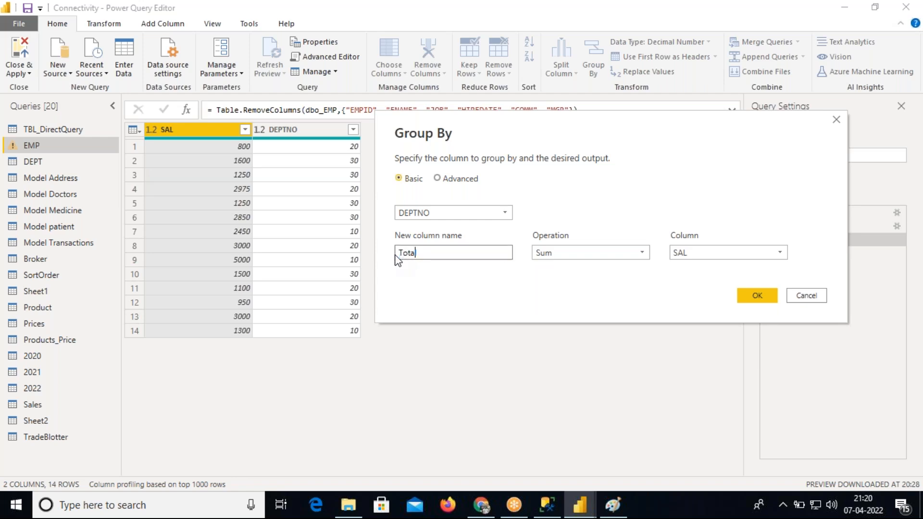
pyautogui.write('lSalary')
pyautogui.moveTo(443, 252); pyautogui.dragTo(397, 253)
pyautogui.click(756, 295)
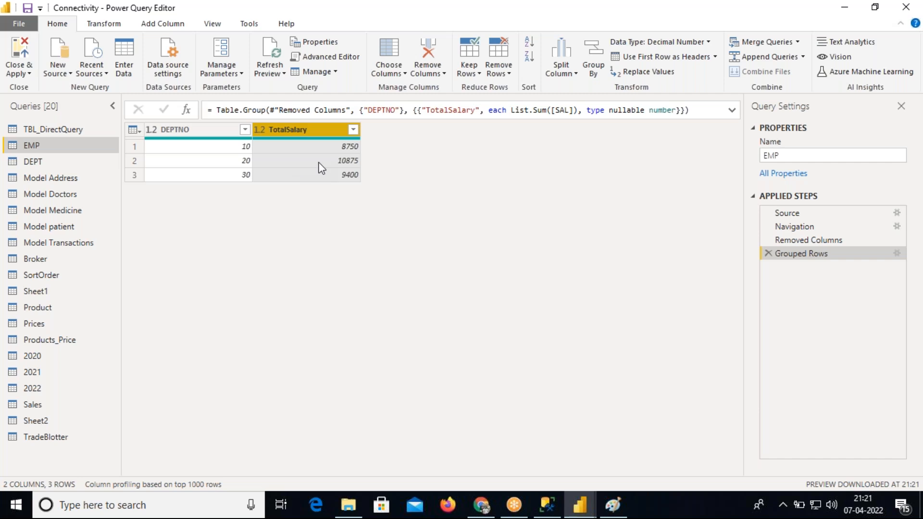
# Delete the grouping and column-removal steps from the EMP query's applied steps.
pyautogui.click(769, 254)
pyautogui.click(769, 240)
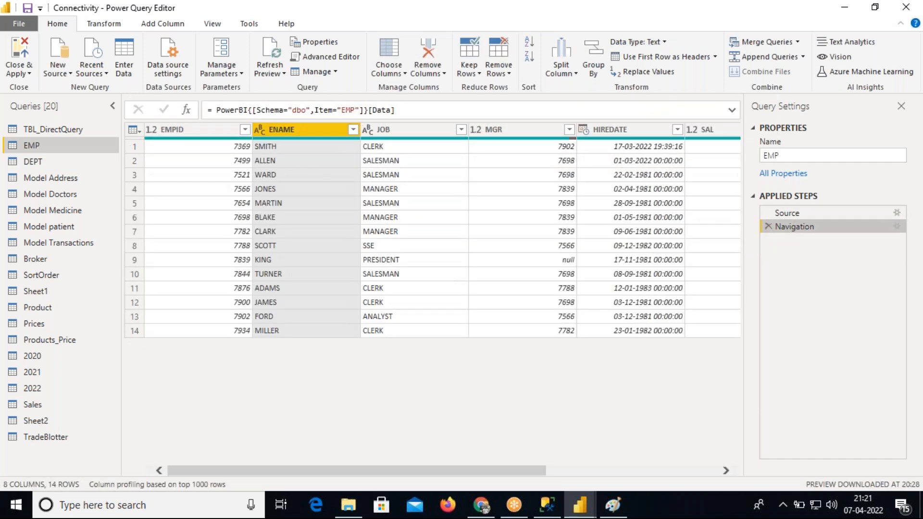
# Remove the EMPID, ENAME, JOB, MGR and HIREDATE columns, keeping SAL, COMM and DEPTNO in the EMP query.
pyautogui.click(214, 130)
pyautogui.rightClick(216, 132)
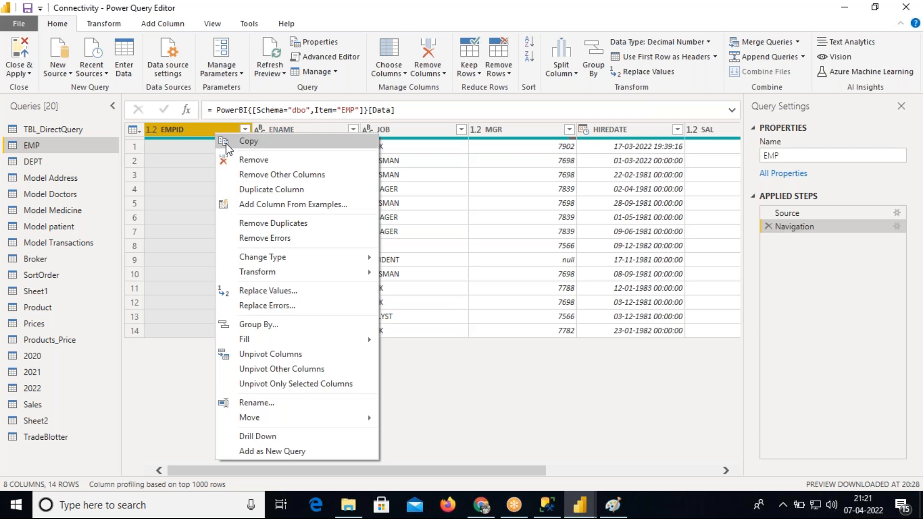
pyautogui.click(254, 160)
pyautogui.rightClick(207, 130)
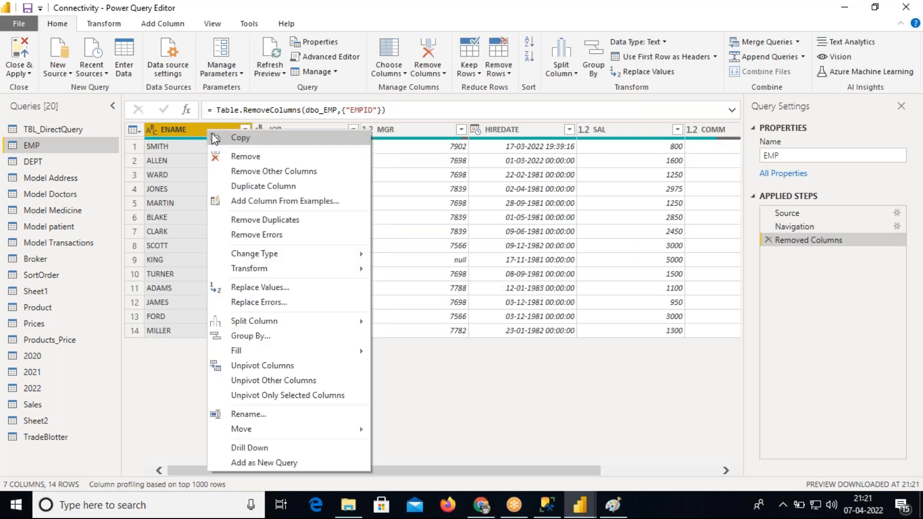
pyautogui.click(246, 157)
pyautogui.rightClick(203, 130)
pyautogui.click(225, 156)
pyautogui.rightClick(203, 129)
pyautogui.click(227, 153)
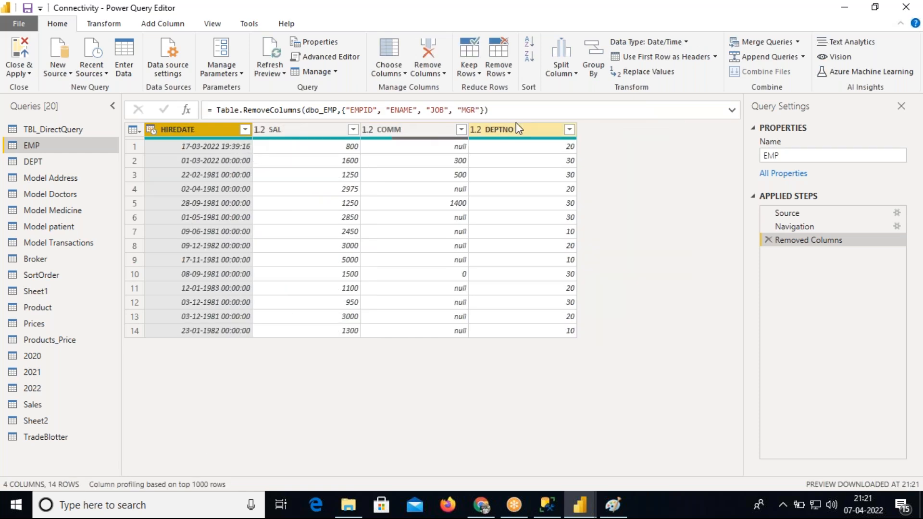
pyautogui.rightClick(167, 135)
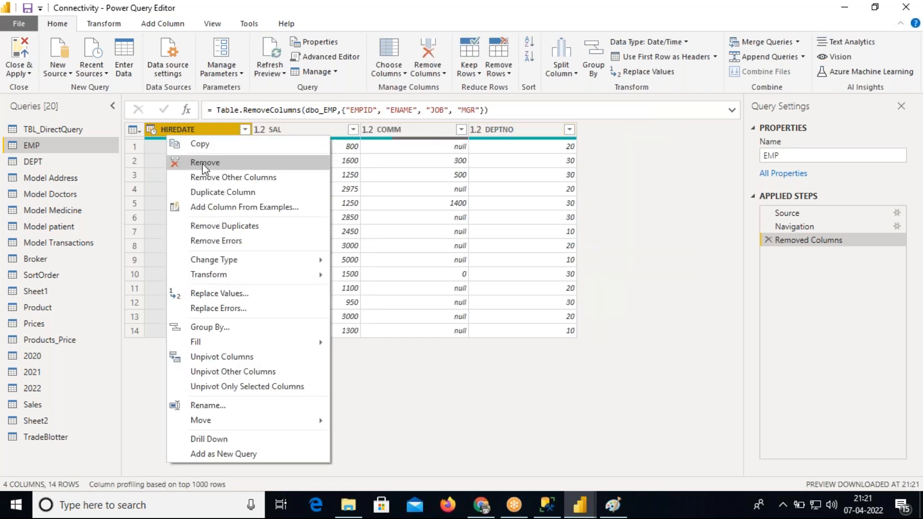
pyautogui.click(201, 163)
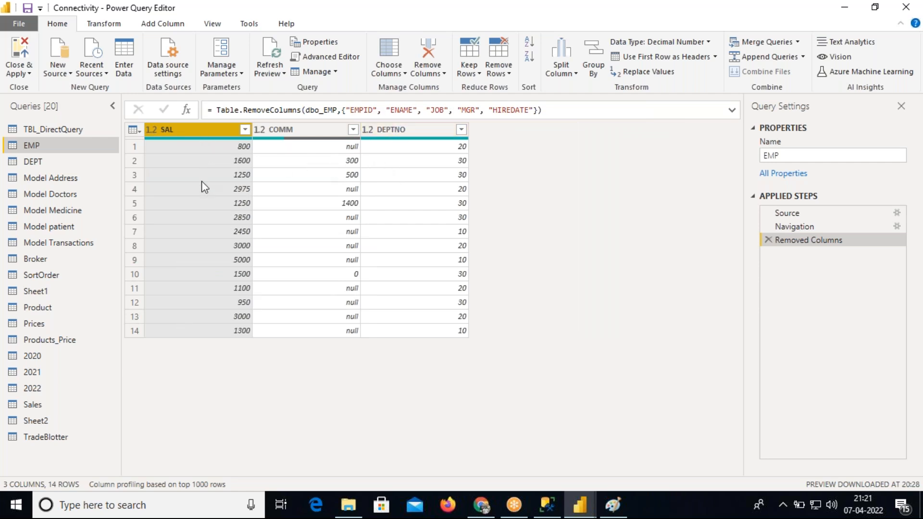
# Configure a Group By on DEPTNO that sums SAL for the query with the SAL, COMM and DEPTNO columns.
pyautogui.click(598, 58)
pyautogui.moveTo(474, 169); pyautogui.dragTo(634, 124)
pyautogui.click(428, 215)
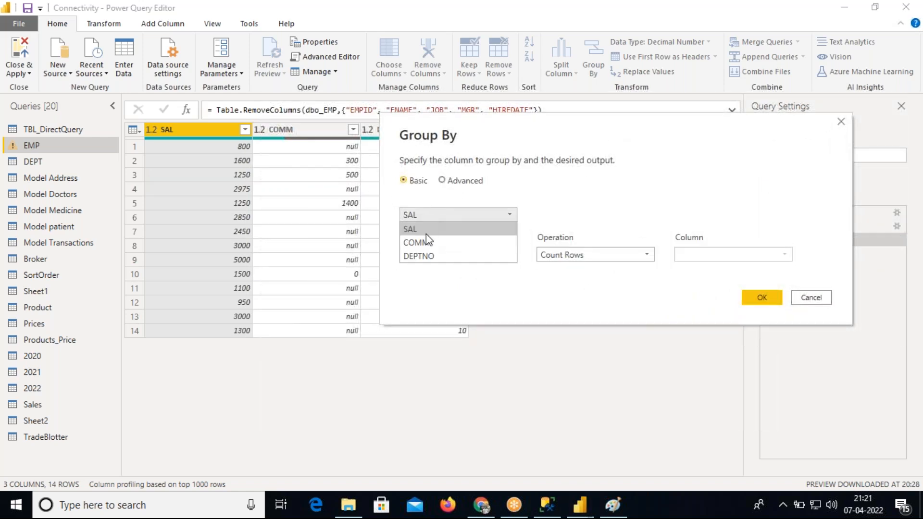
pyautogui.click(426, 255)
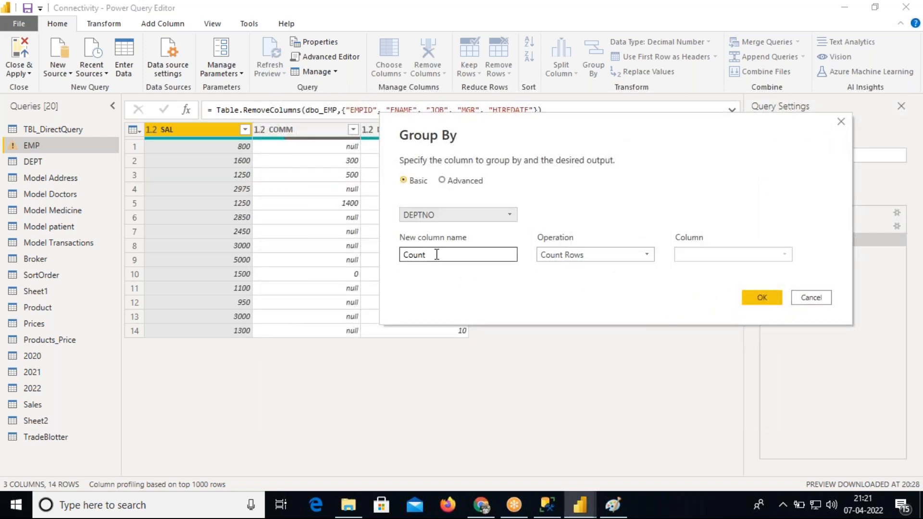
pyautogui.click(587, 256)
pyautogui.click(579, 270)
pyautogui.click(696, 260)
pyautogui.click(695, 273)
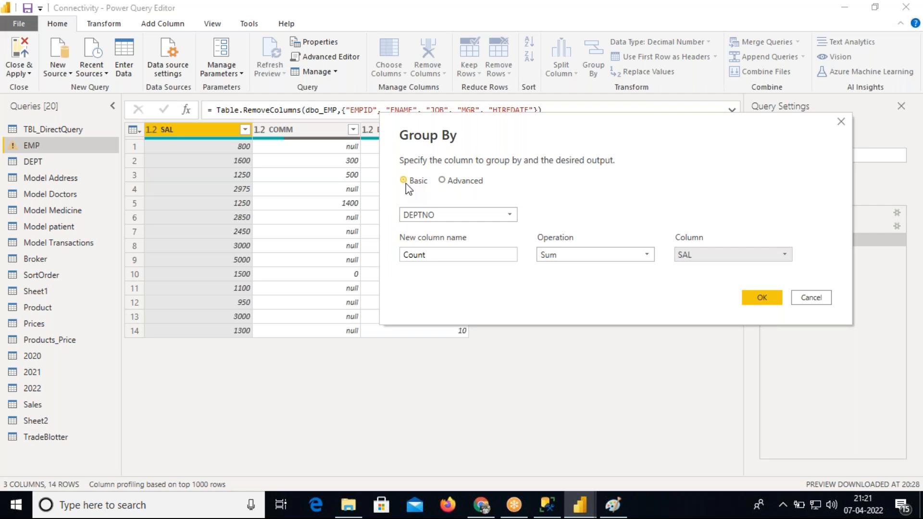
# Add a second aggregation row in the Advanced Group By mode and name the SAL sum column TotalSalary.
pyautogui.click(445, 180)
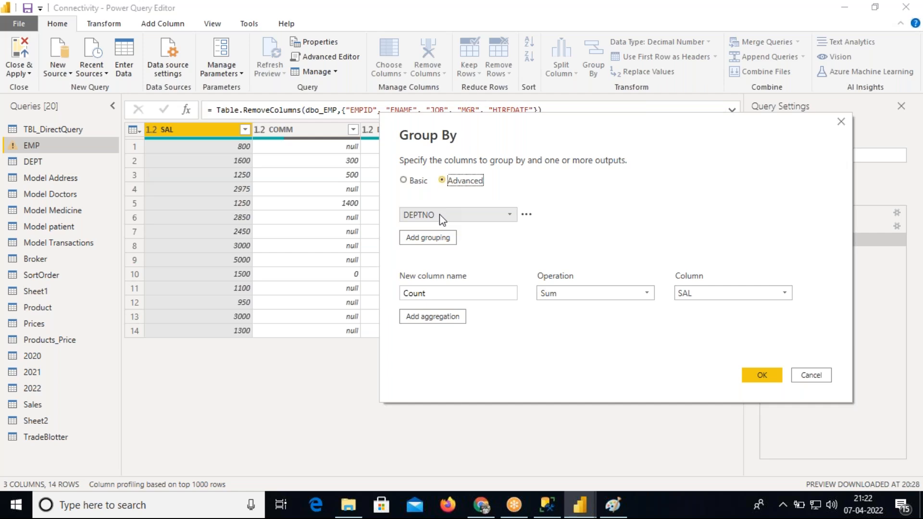
pyautogui.click(433, 317)
pyautogui.moveTo(428, 293); pyautogui.dragTo(402, 293)
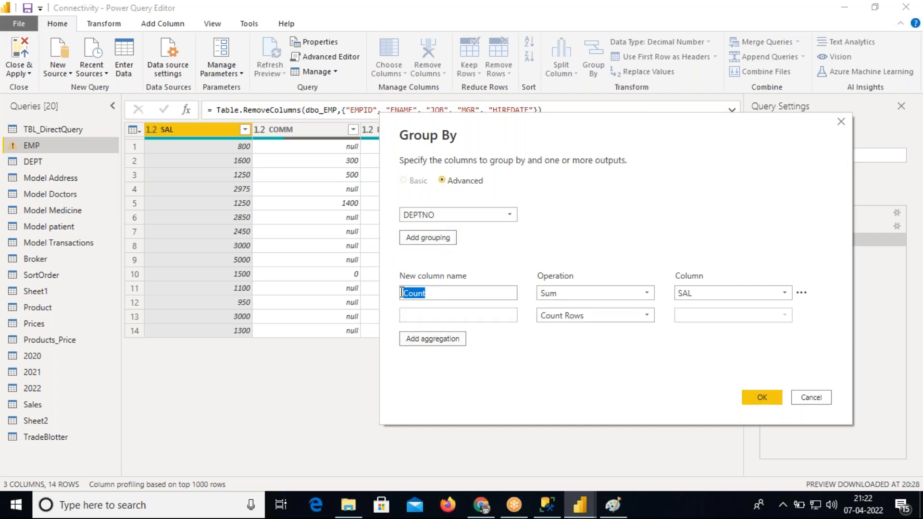
pyautogui.write('Tota')
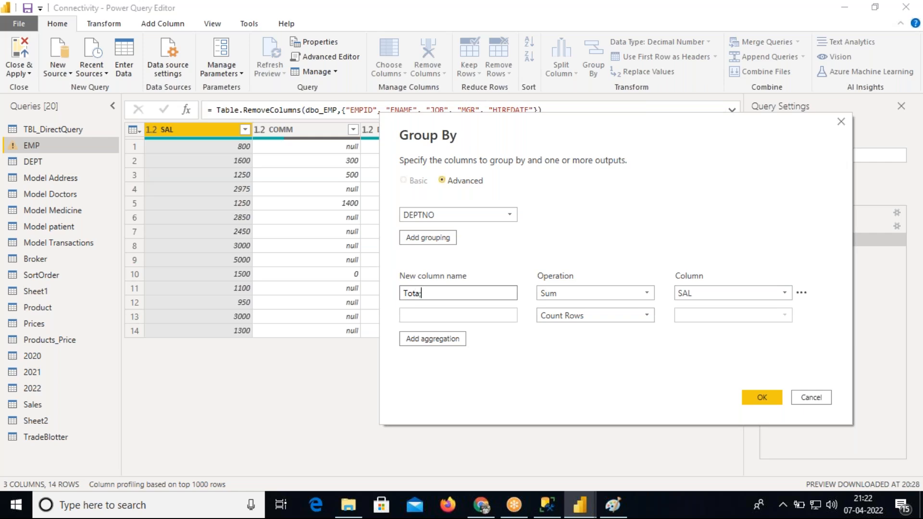
pyautogui.write('lSalary')
# Define the second aggregation as TotalComm with the Sum of COMM and apply the grouping.
pyautogui.click(415, 313)
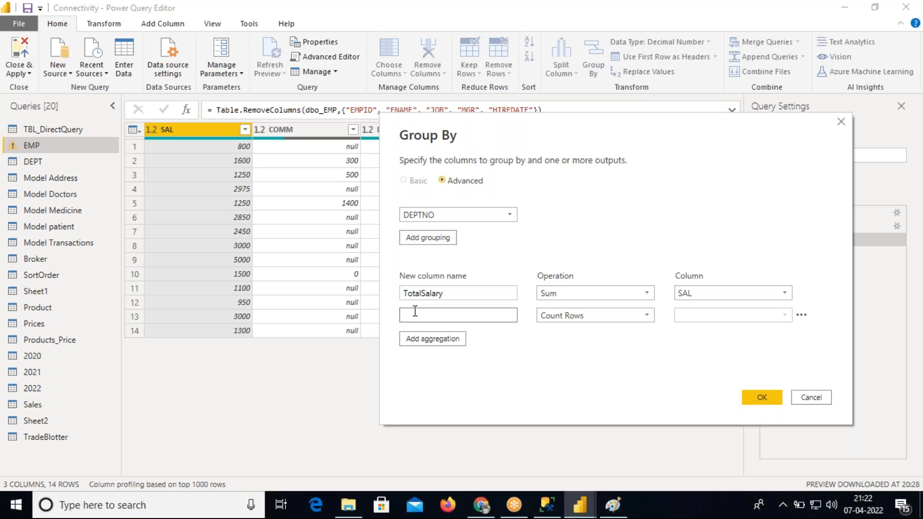
pyautogui.write('TotalComm')
pyautogui.click(553, 317)
pyautogui.click(555, 332)
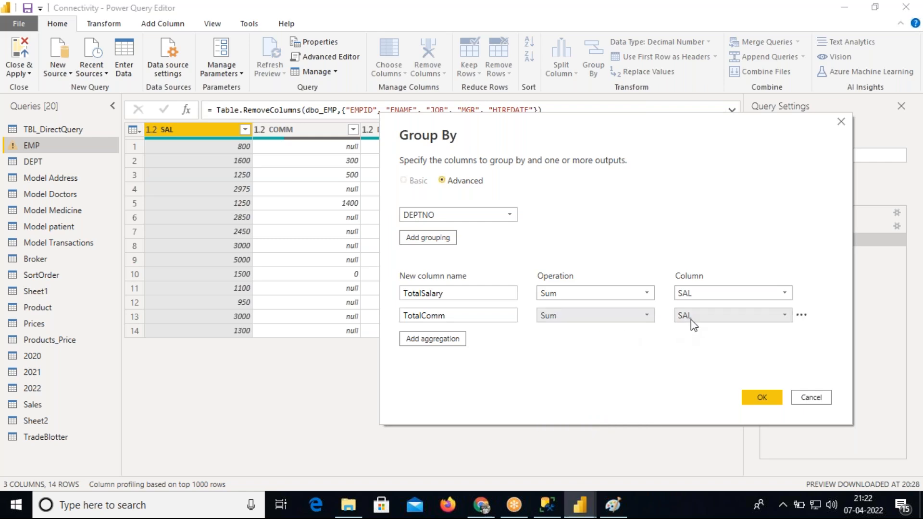
pyautogui.click(691, 317)
pyautogui.click(698, 342)
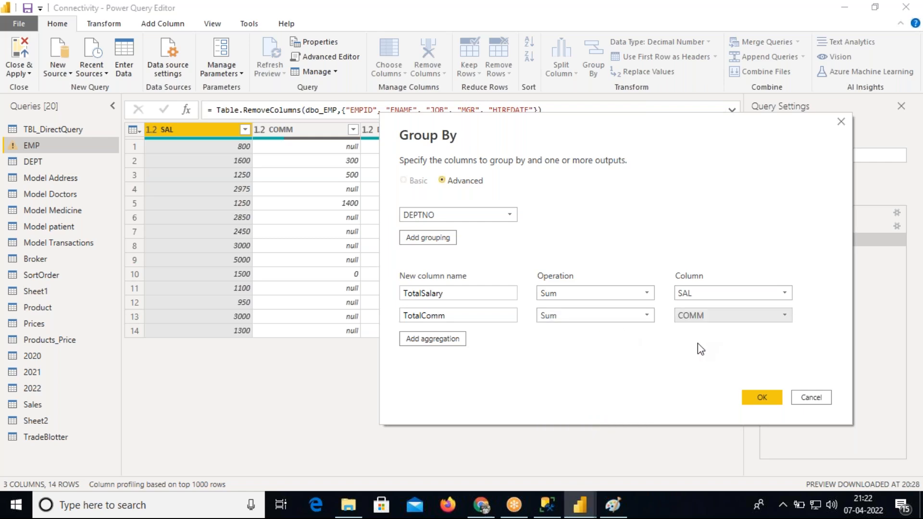
pyautogui.click(749, 398)
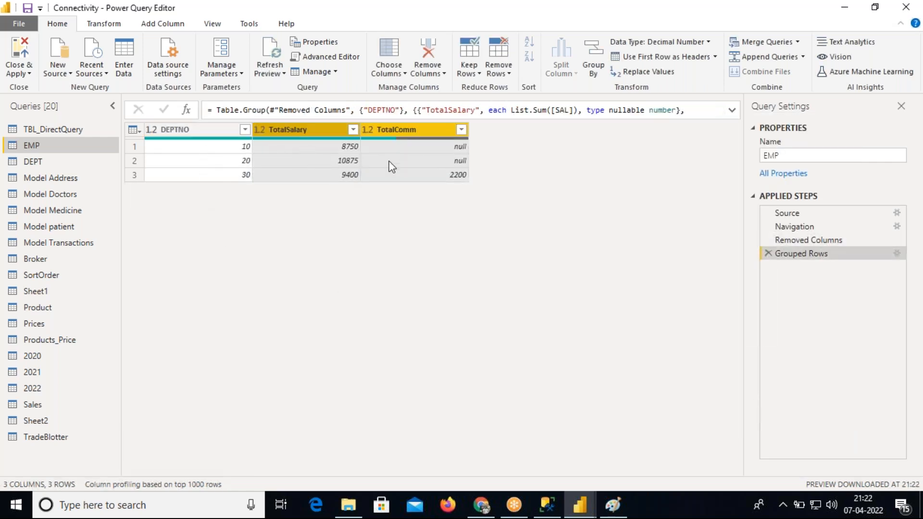
# Delete the two-aggregation grouping and the column removal from the applied steps, leaving the Navigation step last.
pyautogui.click(768, 254)
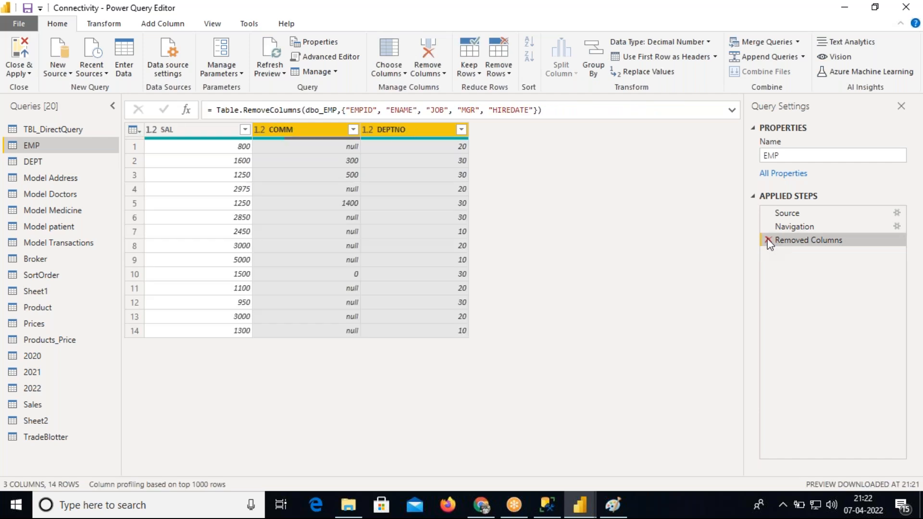
pyautogui.click(768, 240)
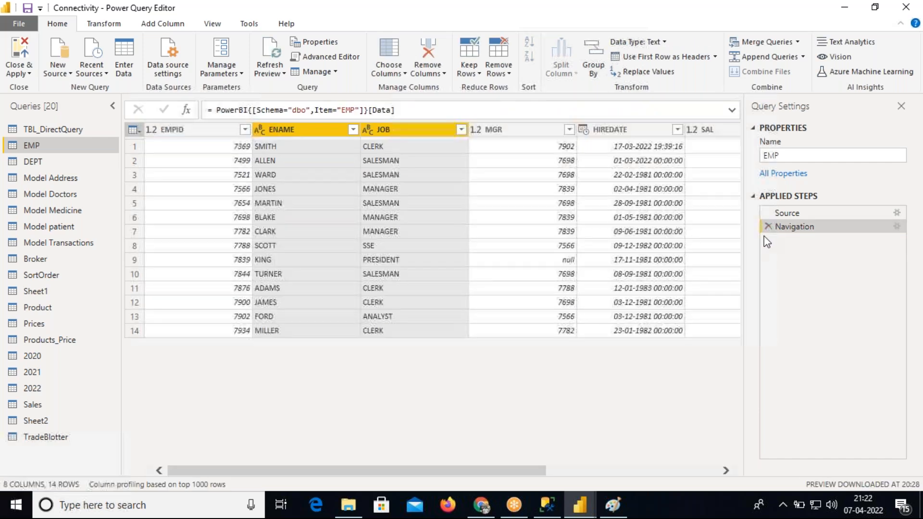
# Remove the EMPID, ENAME, MGR, HIREDATE and COMM columns from the EMP query.
pyautogui.rightClick(195, 131)
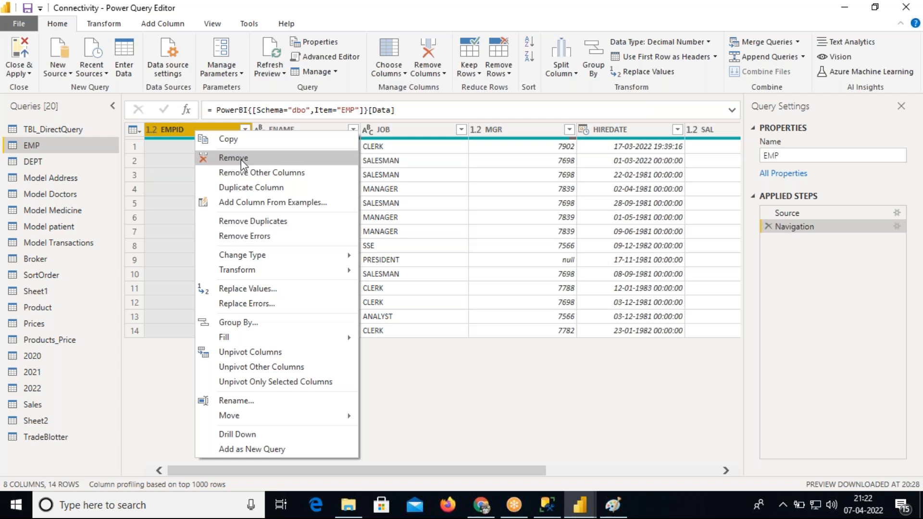
pyautogui.click(236, 159)
pyautogui.rightClick(202, 130)
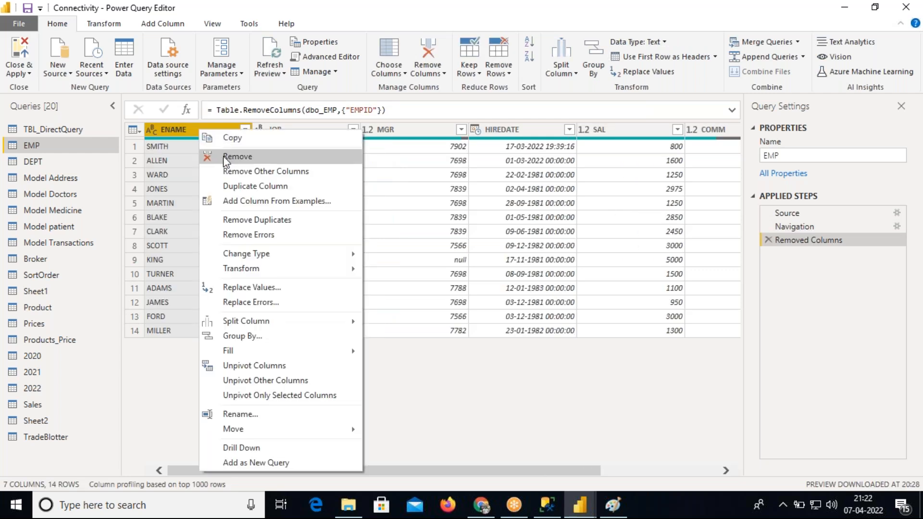
pyautogui.click(257, 159)
pyautogui.rightClick(276, 130)
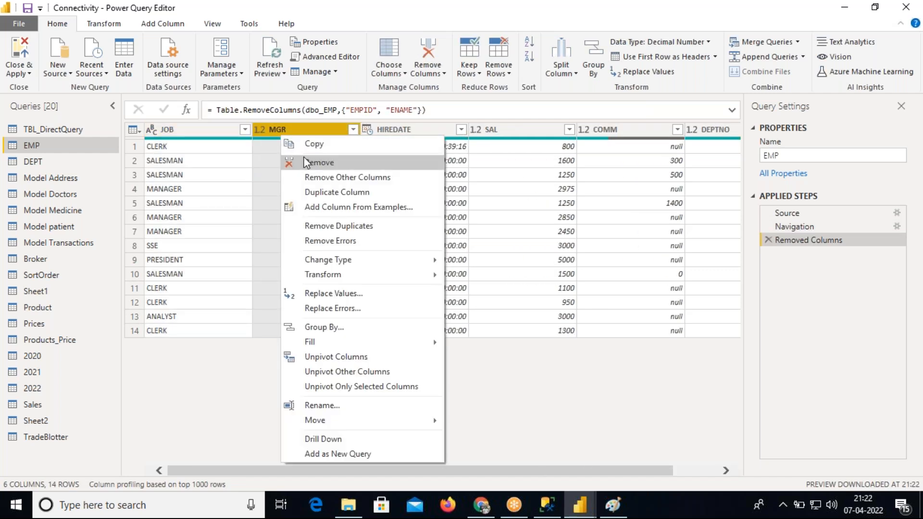
pyautogui.click(281, 161)
pyautogui.rightClick(301, 133)
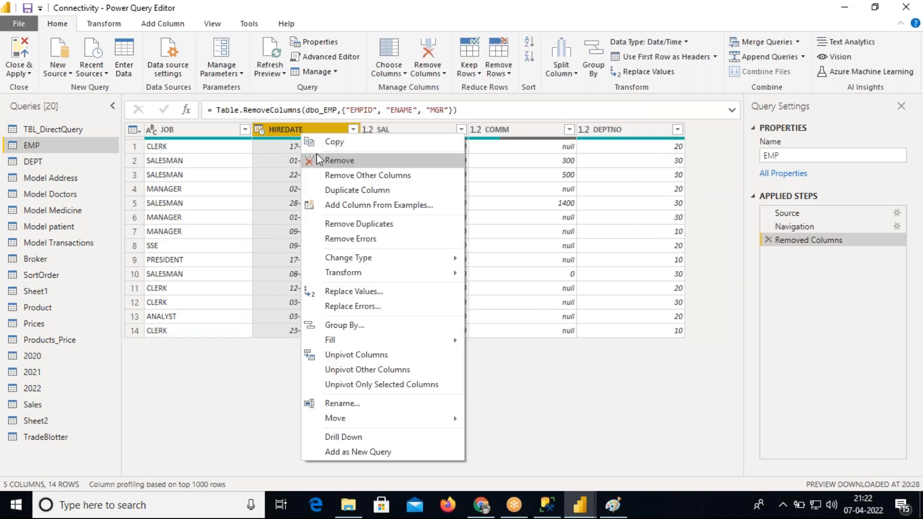
pyautogui.click(318, 158)
pyautogui.rightClick(435, 131)
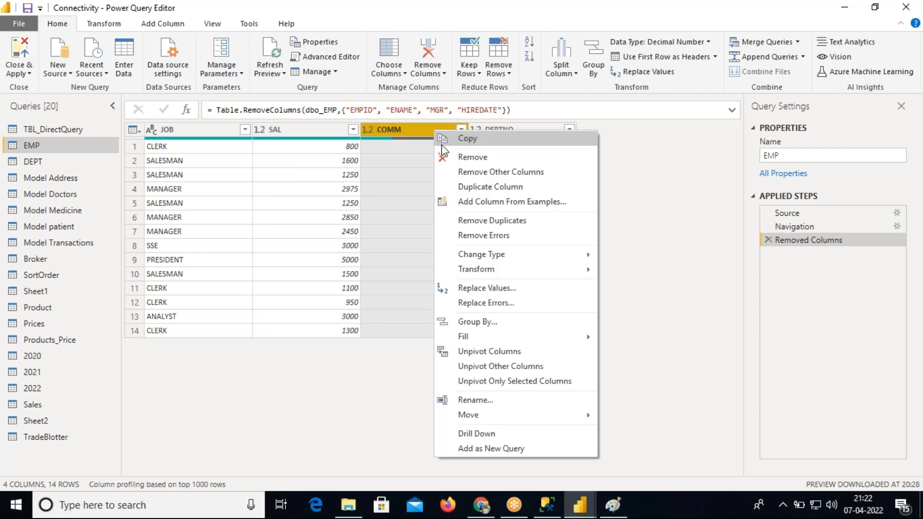
pyautogui.click(454, 159)
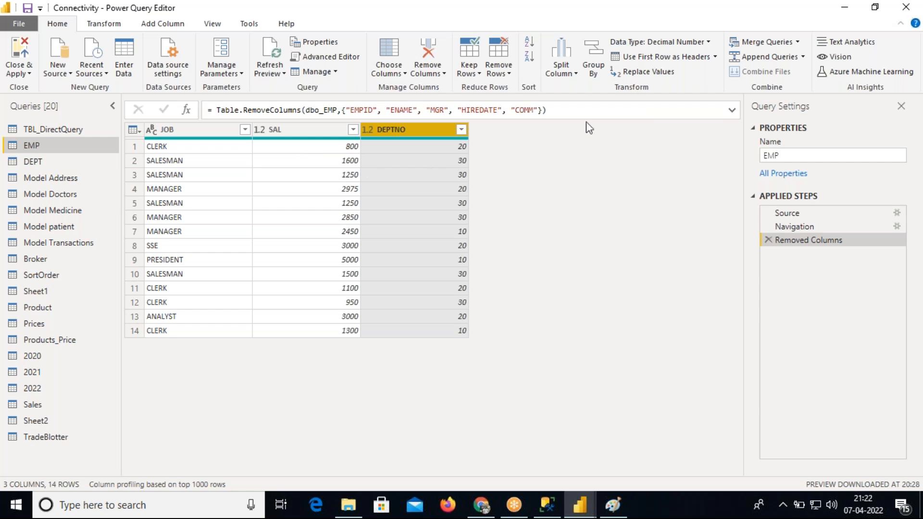
# Start an Advanced Group By on DEPTNO and add JOB as the second grouping column.
pyautogui.click(594, 70)
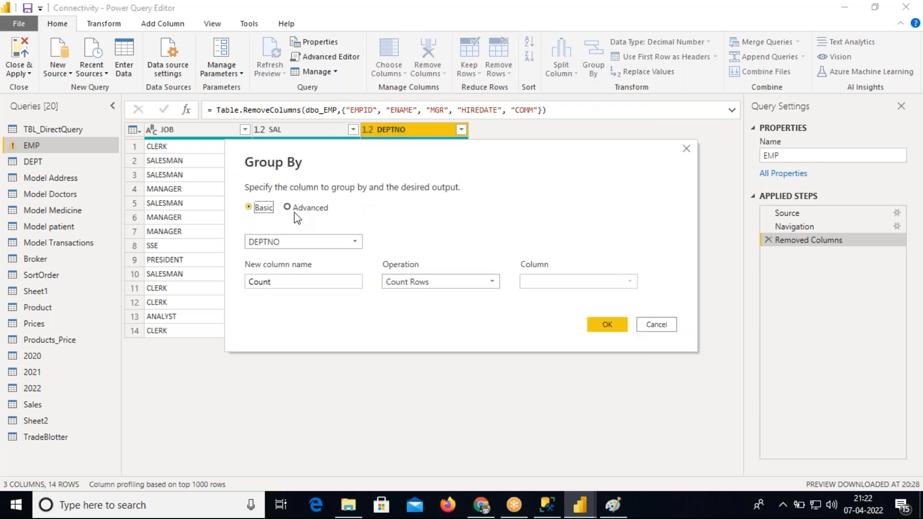
pyautogui.moveTo(431, 154); pyautogui.dragTo(659, 85)
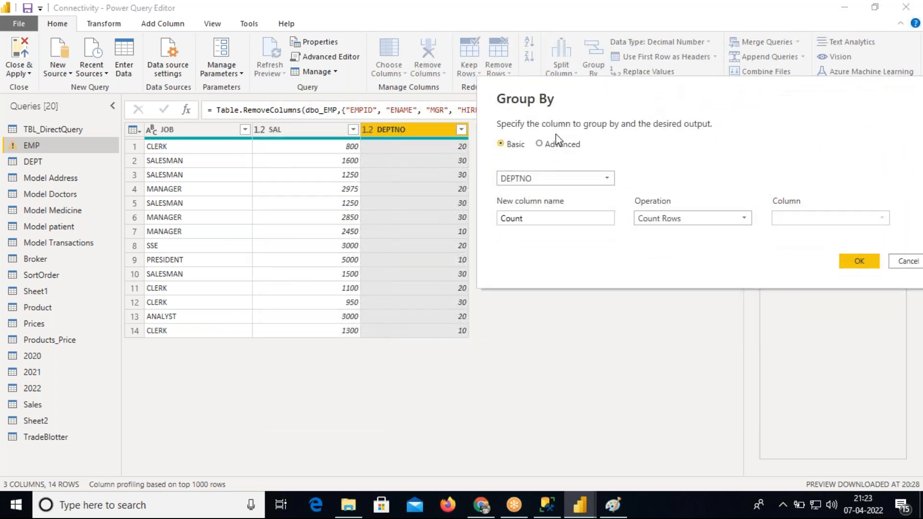
pyautogui.click(546, 145)
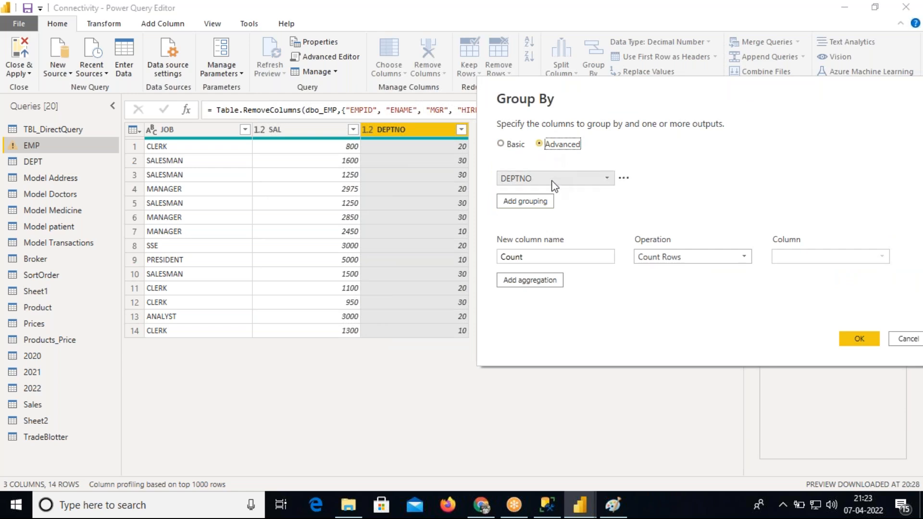
pyautogui.click(536, 204)
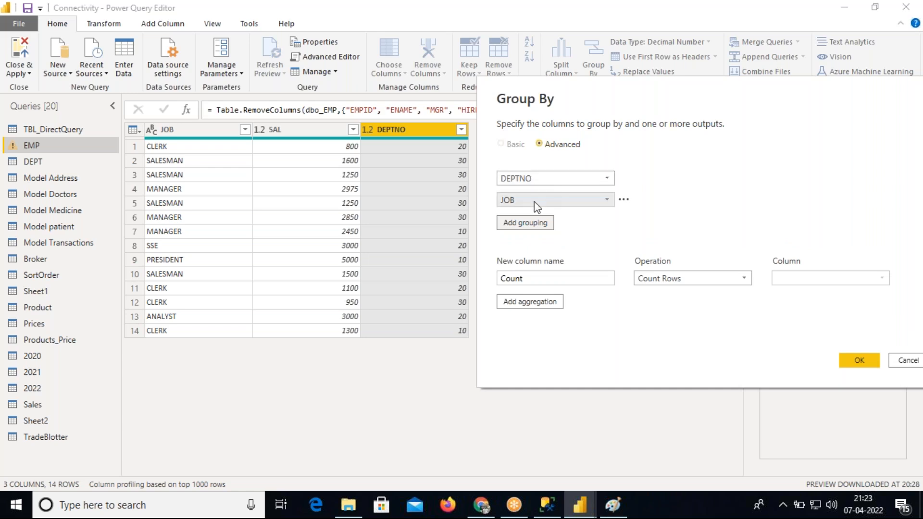
# Define the aggregation as TotalSal with the Sum of SAL and apply the grouping.
pyautogui.doubleClick(556, 275)
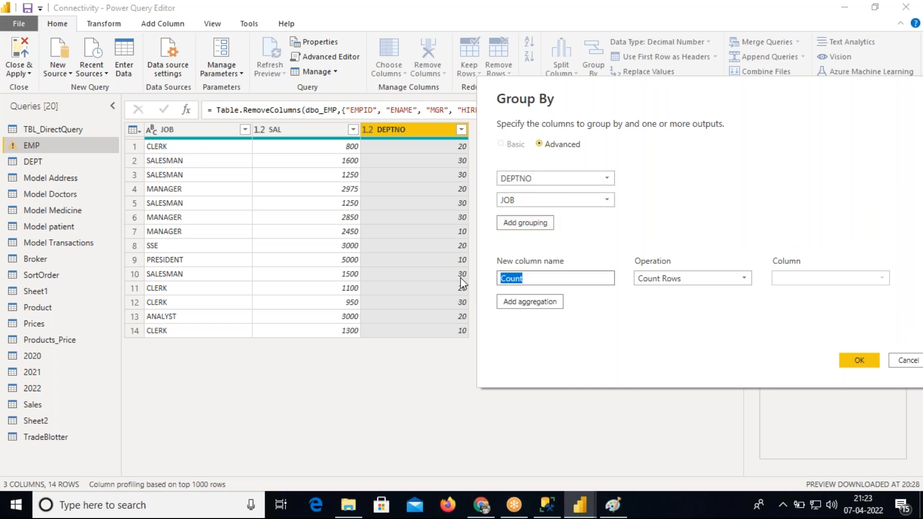
pyautogui.write('TotalSal')
pyautogui.click(662, 284)
pyautogui.click(663, 293)
pyautogui.click(784, 280)
pyautogui.click(790, 305)
pyautogui.click(860, 361)
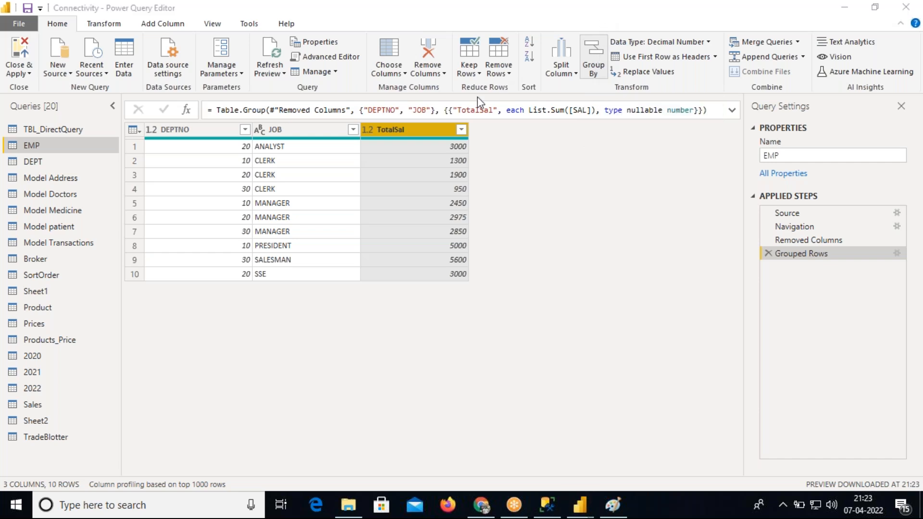
# Examine the DEPTNO and JOB combinations row by row in the grouped result.
pyautogui.click(212, 129)
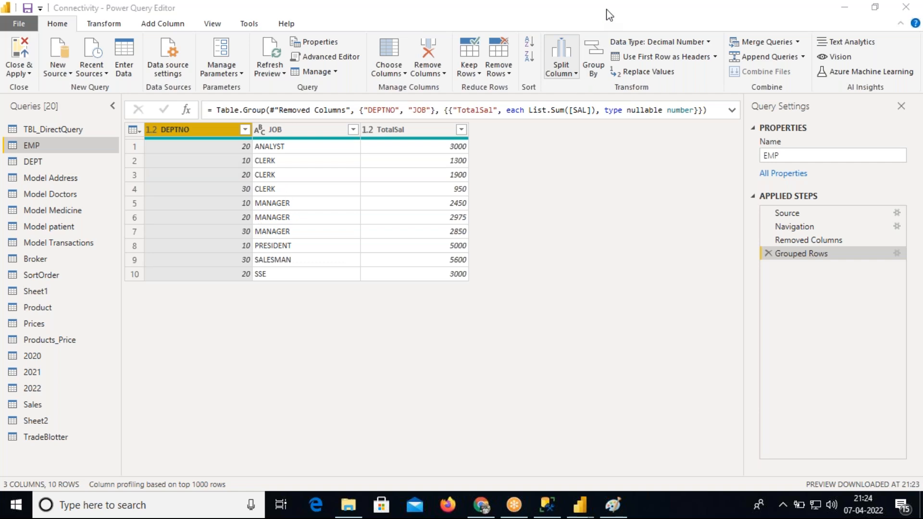
pyautogui.click(303, 159)
pyautogui.click(303, 176)
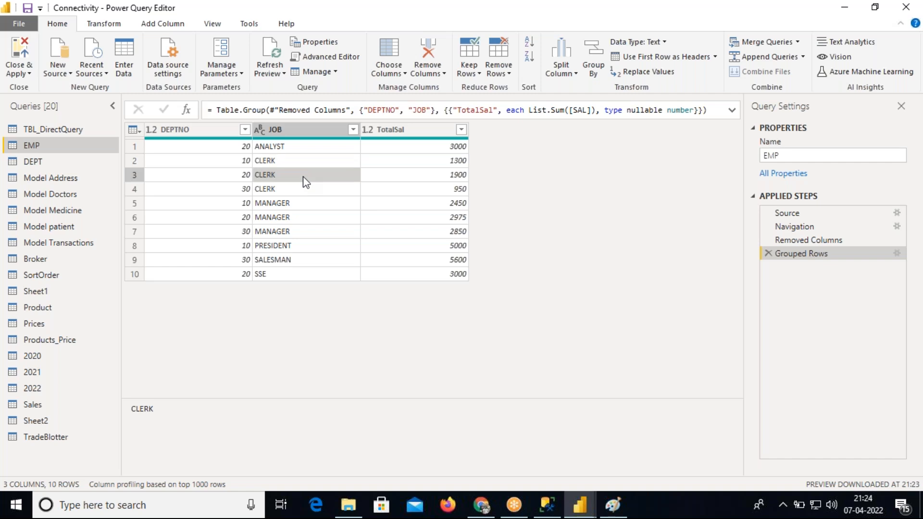
pyautogui.click(308, 203)
pyautogui.click(312, 219)
pyautogui.click(312, 232)
pyautogui.click(315, 259)
pyautogui.click(310, 273)
pyautogui.click(208, 262)
pyautogui.click(209, 243)
pyautogui.click(208, 215)
pyautogui.click(209, 200)
pyautogui.click(209, 176)
pyautogui.click(208, 171)
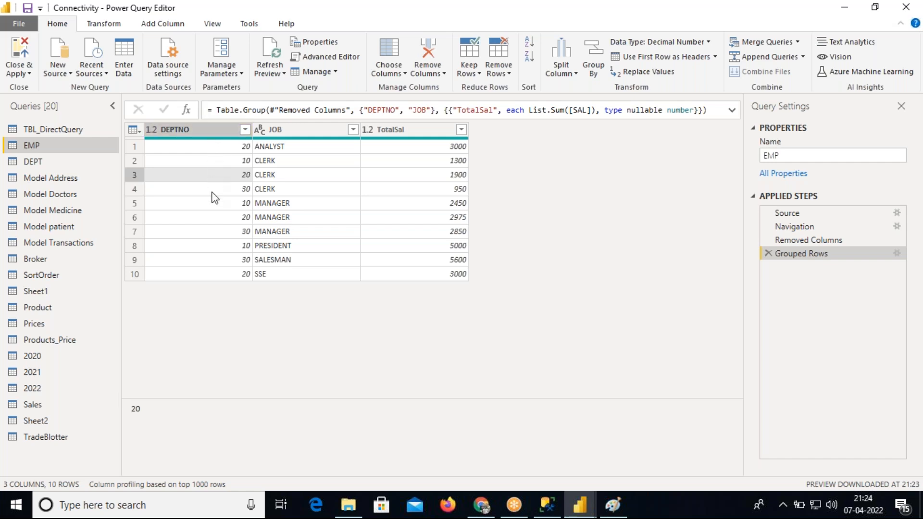
# Sort the grouped rows by DEPTNO, trying both ascending and descending order and ending on ascending.
pyautogui.click(212, 132)
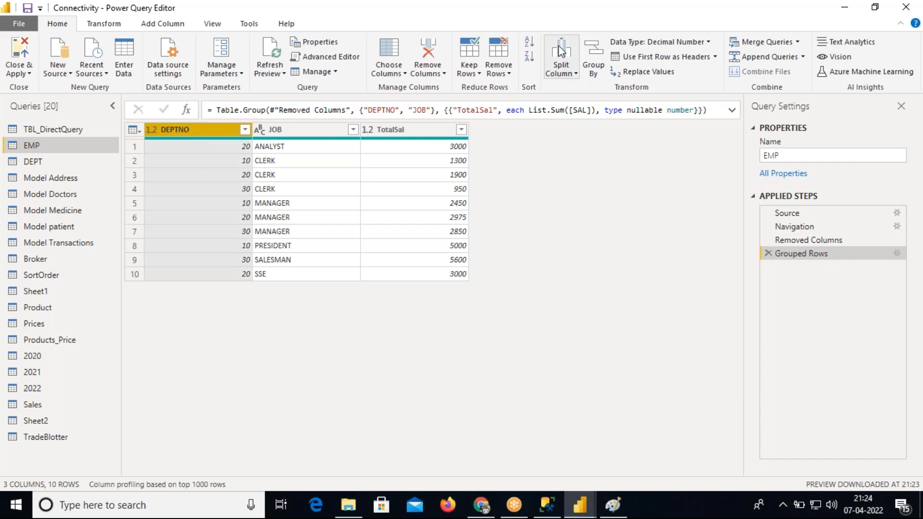
pyautogui.click(602, 17)
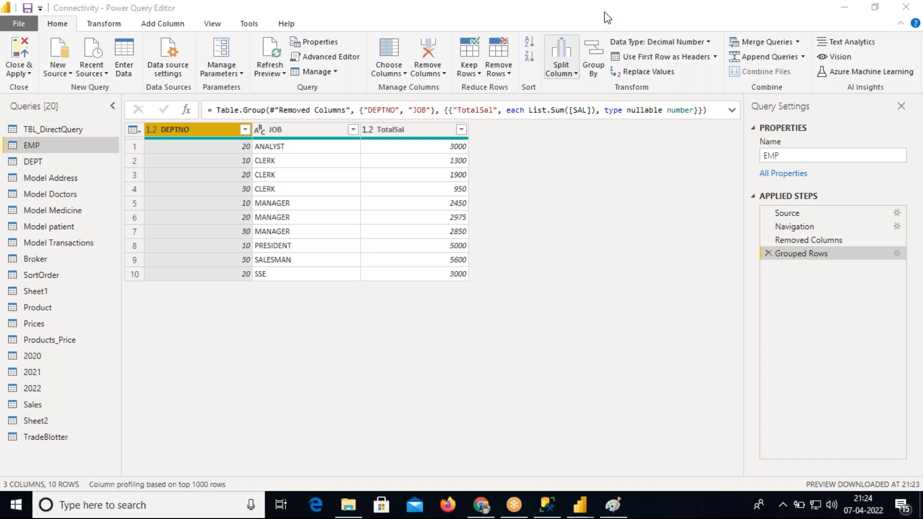
pyautogui.click(531, 40)
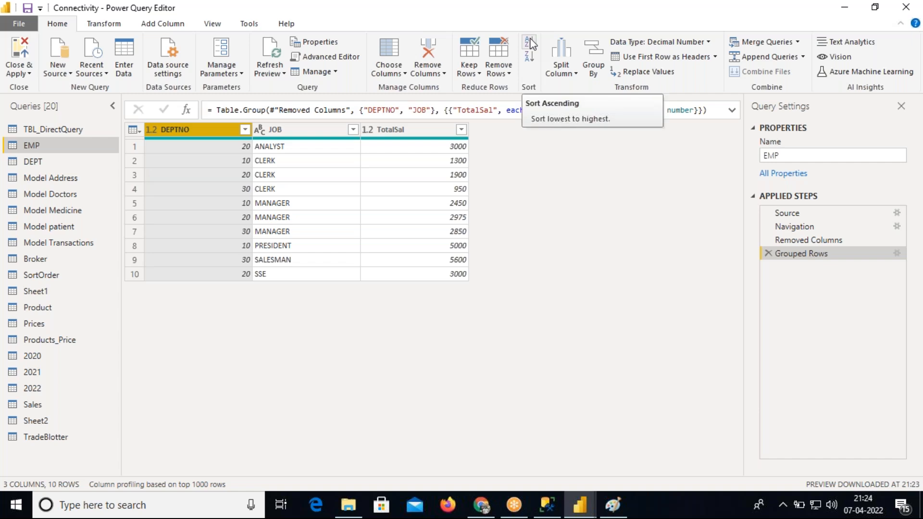
pyautogui.click(530, 42)
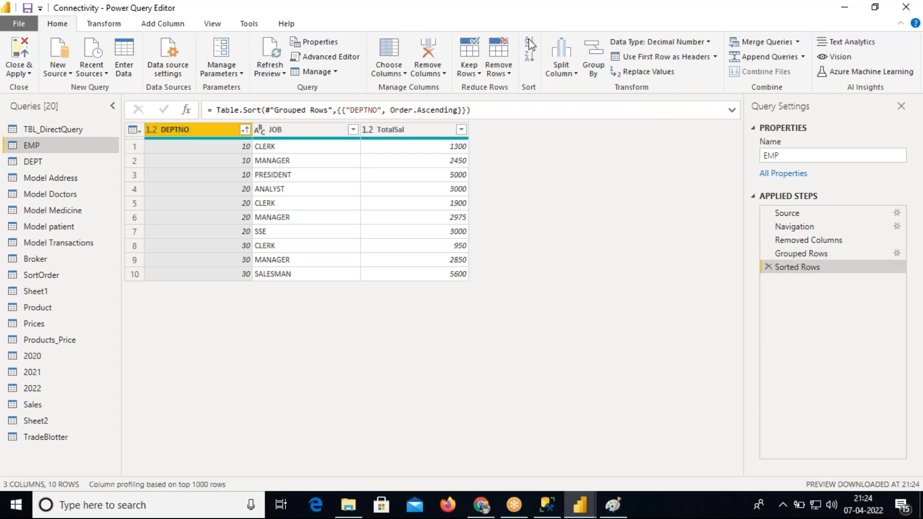
pyautogui.click(530, 58)
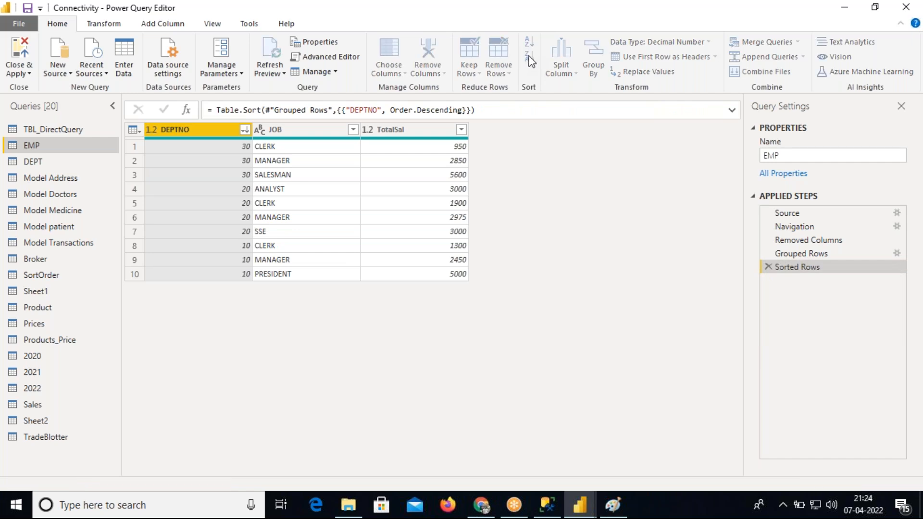
pyautogui.click(530, 43)
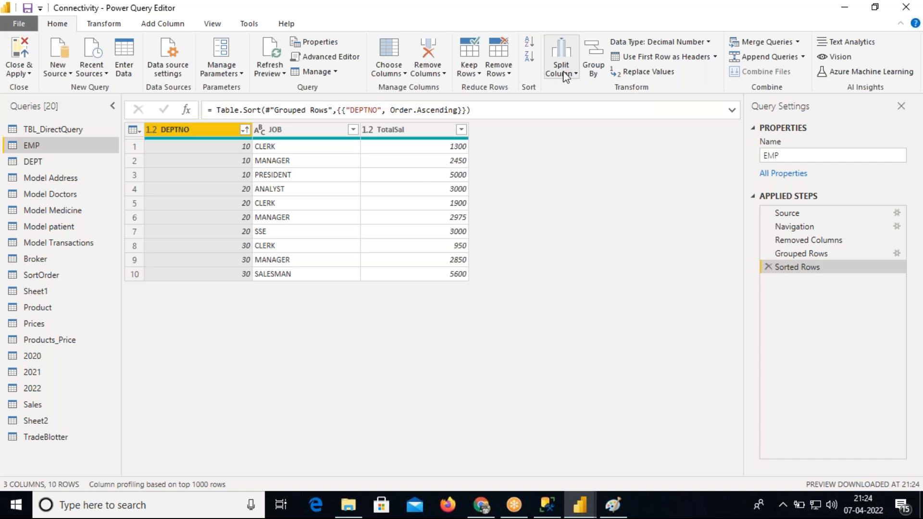
# Switch to SQL Server Management Studio and add an indented "-- Split Column" comment below Applied Steps, separated by a blank line.
pyautogui.click(548, 507)
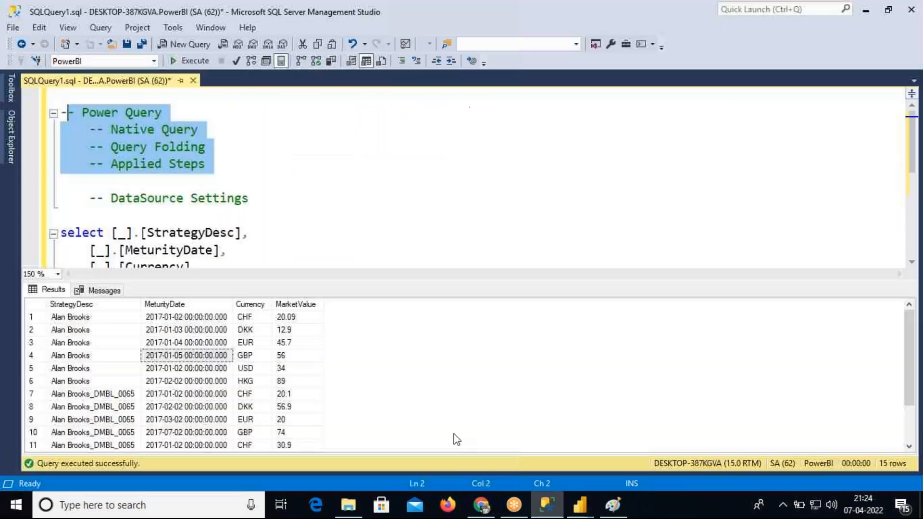
pyautogui.click(81, 184)
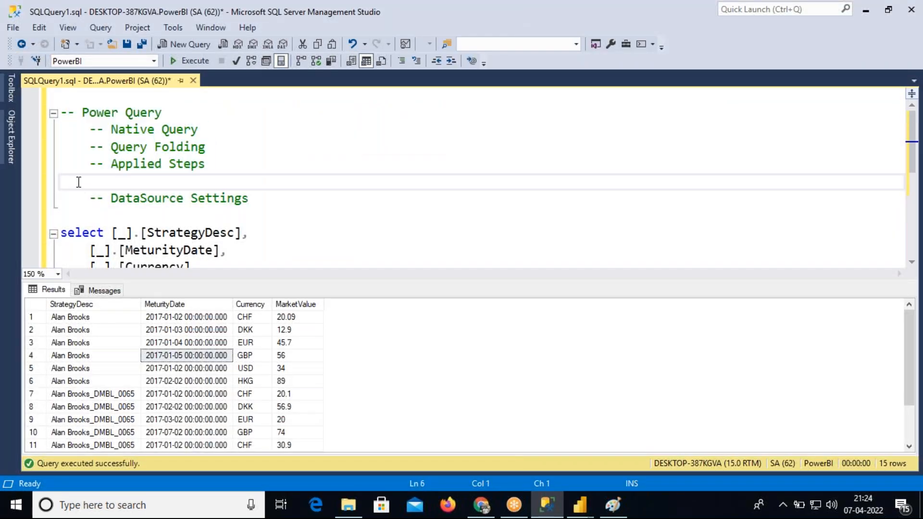
pyautogui.write('-- Split Column')
pyautogui.press('Return')
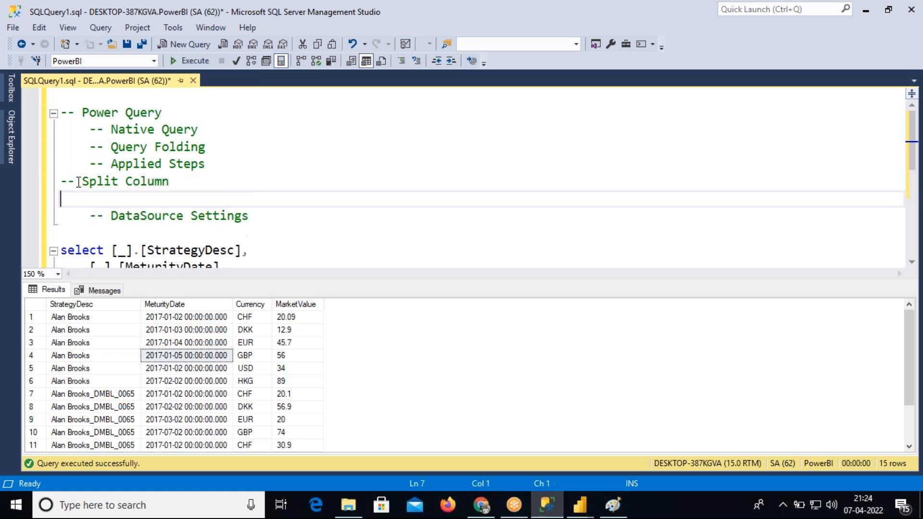
pyautogui.press('Up')
pyautogui.press('Tab')
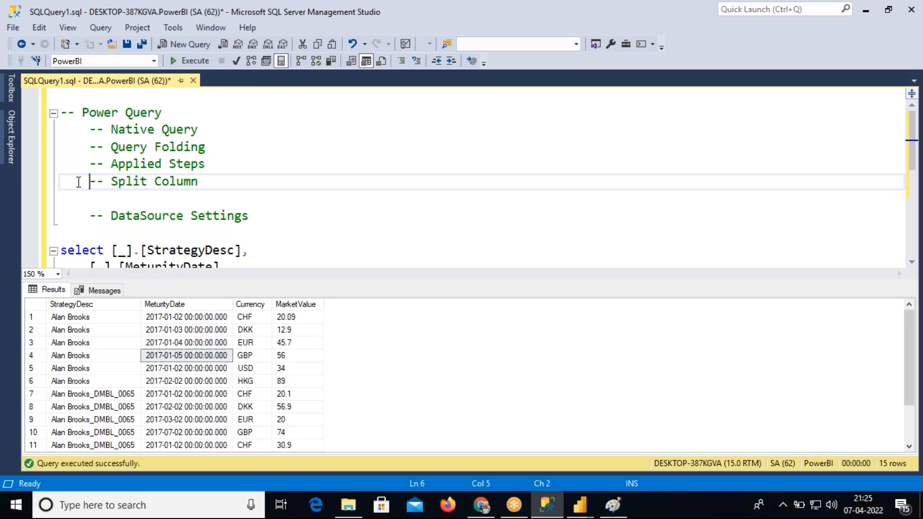
pyautogui.press('Return')
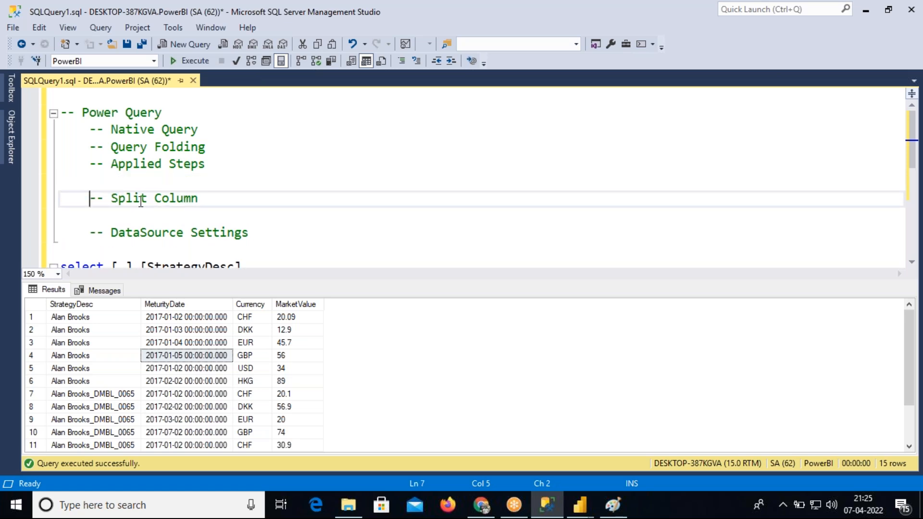
pyautogui.hotkey('shift', 'End')
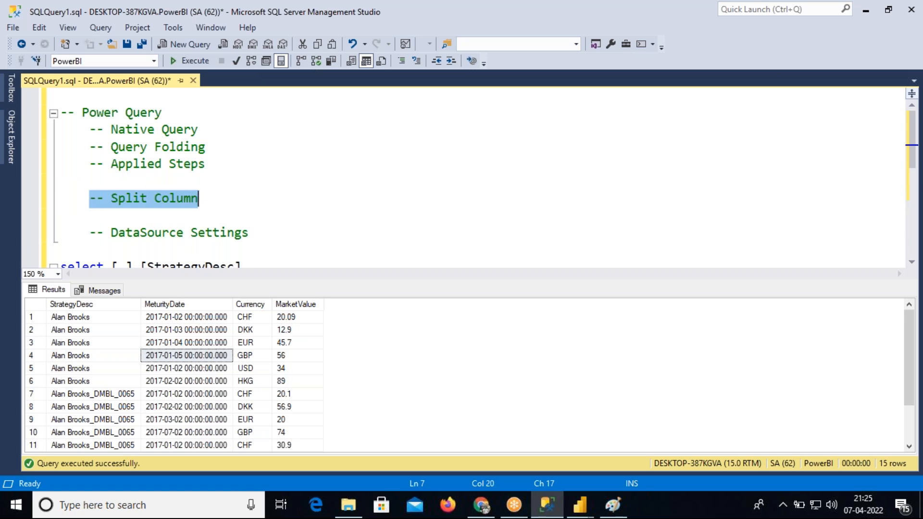
# Hide the query results and delete the blank first line and the TradeBlotter select statement from the script.
pyautogui.hotkey('ctrl', 'r')
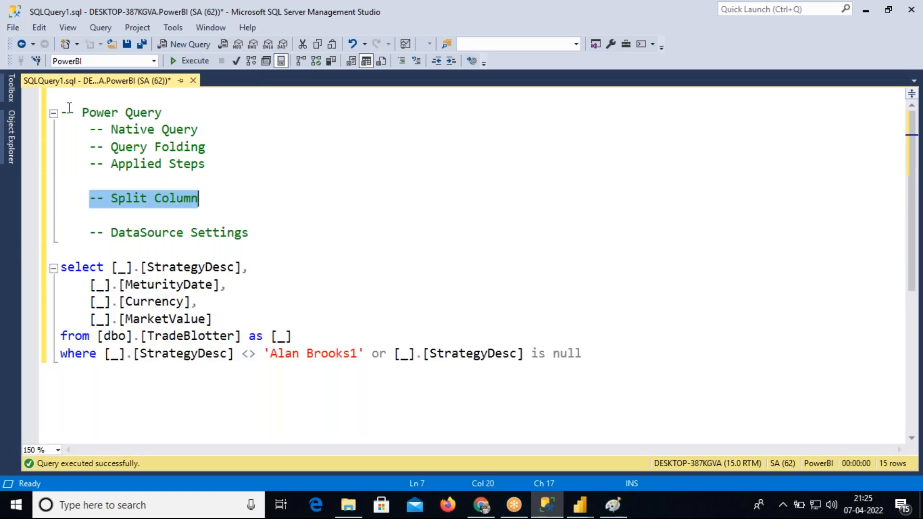
pyautogui.click(63, 115)
pyautogui.press('BackSpace')
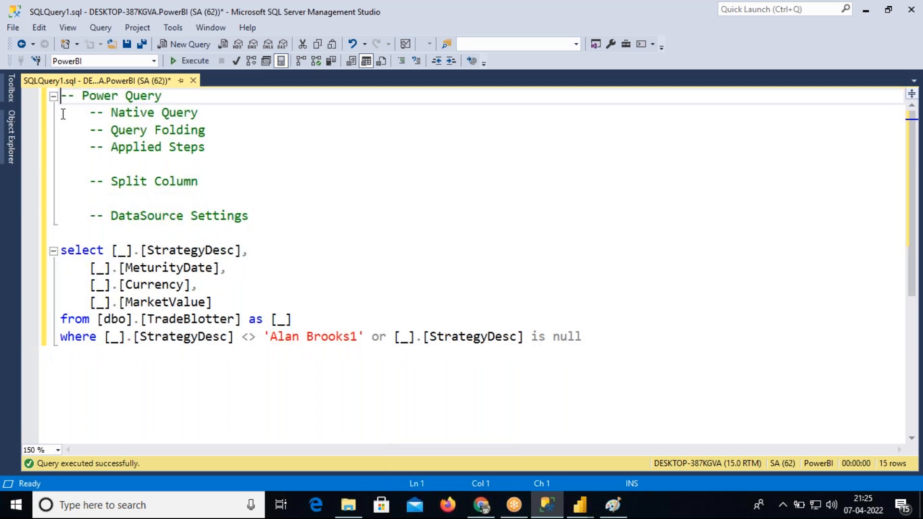
pyautogui.moveTo(590, 337); pyautogui.dragTo(61, 250)
pyautogui.press('Delete')
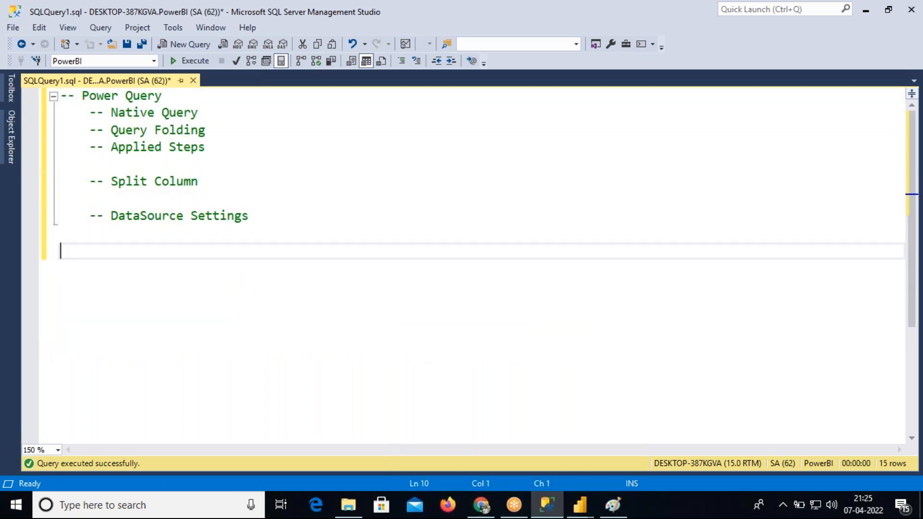
pyautogui.write('SELECT *')
pyautogui.press('BackSpace')
pyautogui.press('BackSpace')
pyautogui.press('BackSpace')
pyautogui.press('BackSpace')
pyautogui.press('BackSpace')
pyautogui.press('BackSpace')
pyautogui.press('BackSpace')
pyautogui.press('BackSpace')
pyautogui.press('BackSpace')
# Write and run SP_TABLES '%NAME%' below the comments to search for tables, and enlarge the script area above the results.
pyautogui.write('SP_TABL')
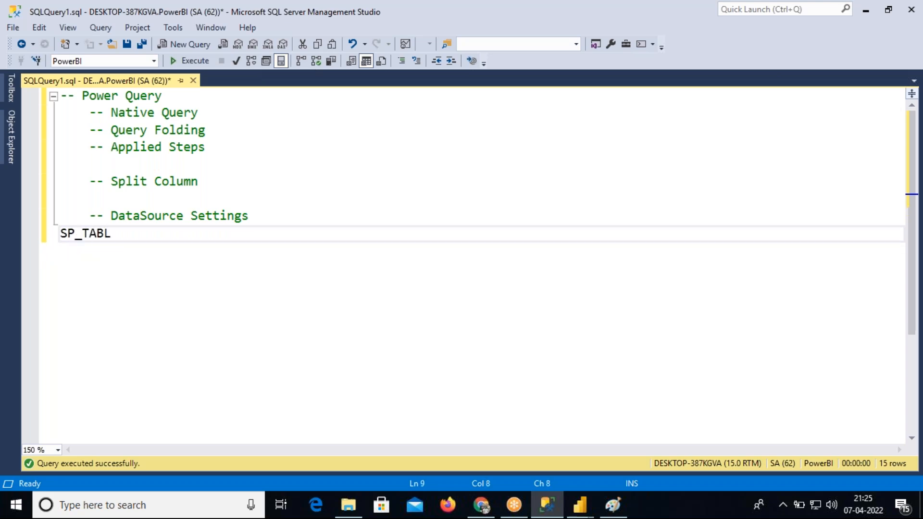
pyautogui.write("ES ''")
pyautogui.press('Left')
pyautogui.write('%%')
pyautogui.press('Left')
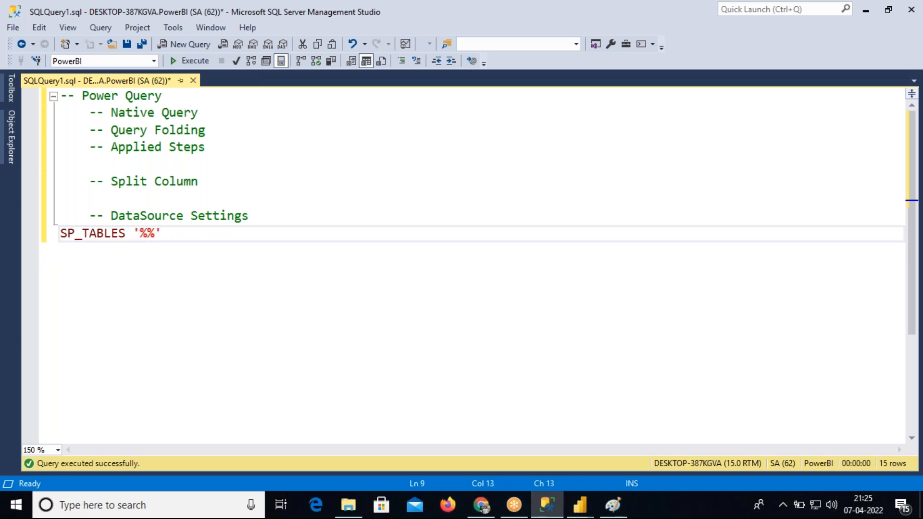
pyautogui.write('NAME')
pyautogui.press('End')
pyautogui.hotkey('shift', 'Home')
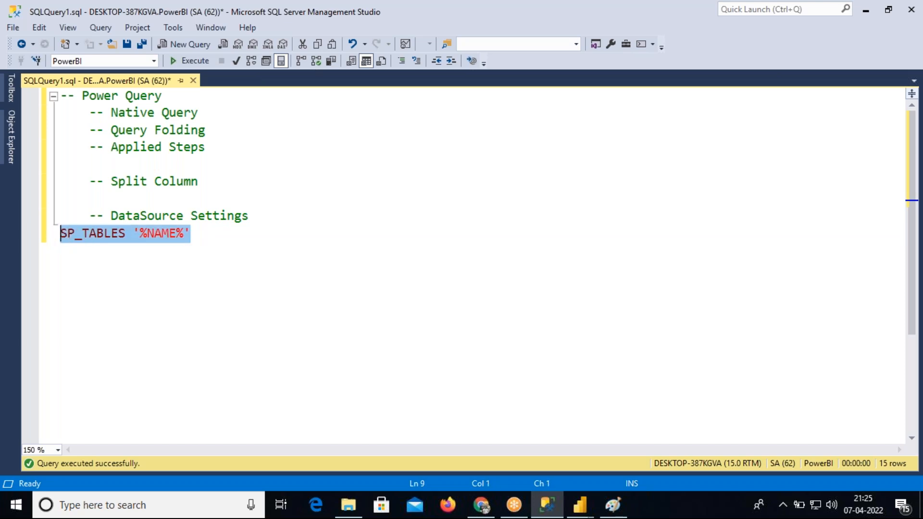
pyautogui.press('F5')
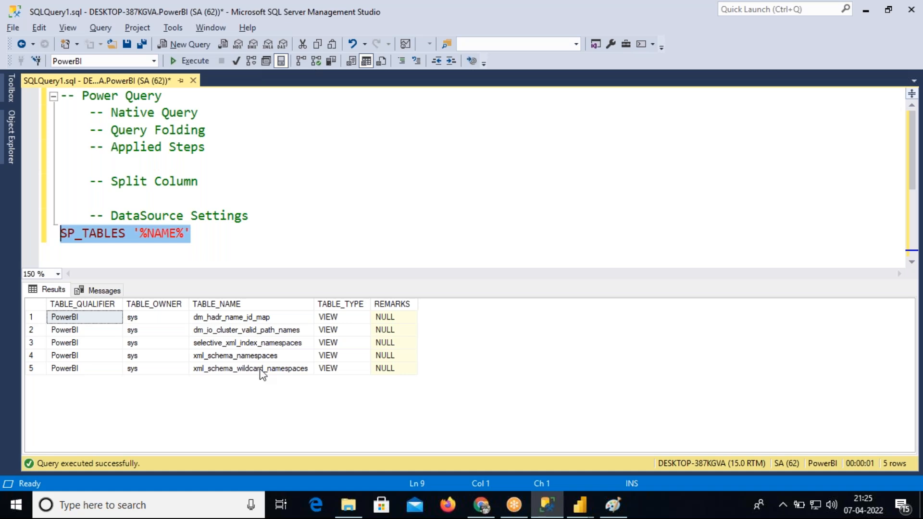
pyautogui.moveTo(267, 279); pyautogui.dragTo(266, 311)
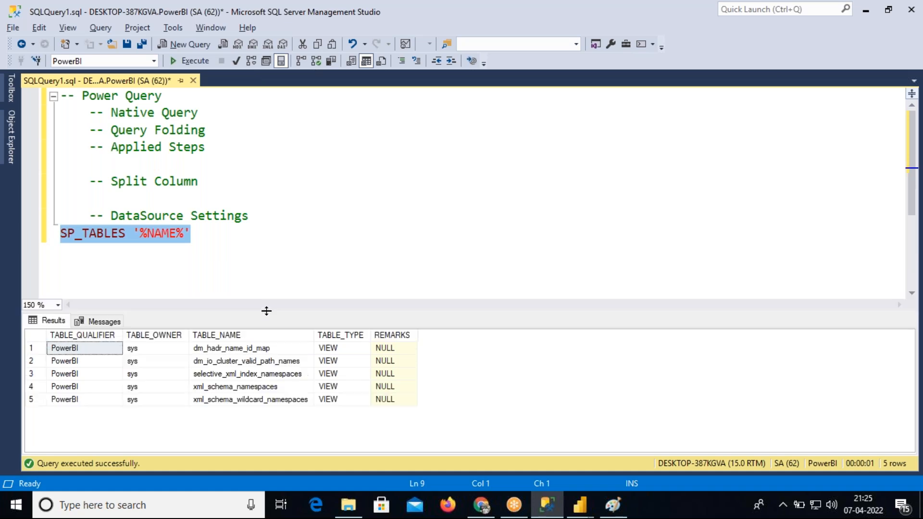
# Change the table search pattern to '%RRR%' and run the SP_TABLES statement.
pyautogui.doubleClick(161, 233)
pyautogui.write('RRR')
pyautogui.moveTo(183, 234); pyautogui.dragTo(18, 232)
pyautogui.press('F5')
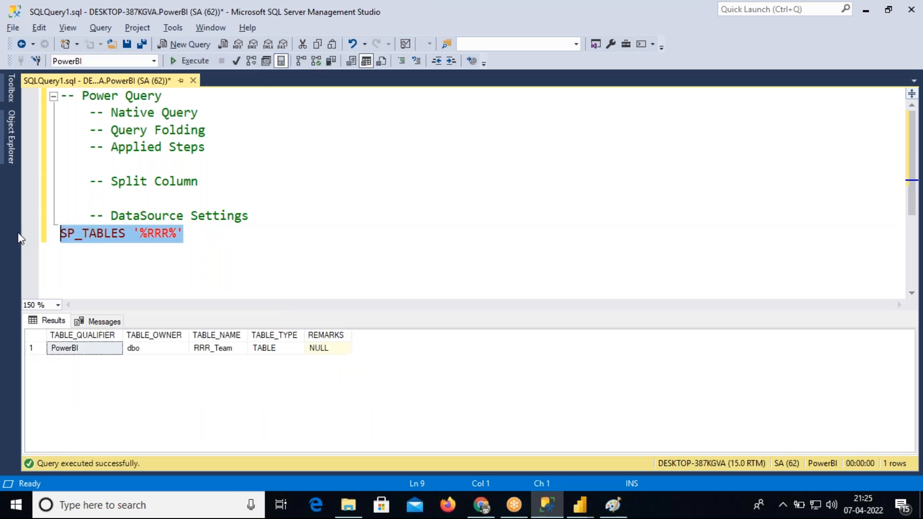
# Write and run SELECT * FROM RRR_Team below the table search, and enlarge the results area slightly.
pyautogui.click(215, 348)
pyautogui.click(219, 232)
pyautogui.press('Return')
pyautogui.press('Return')
pyautogui.write('SELECT * FROM RRR_Team')
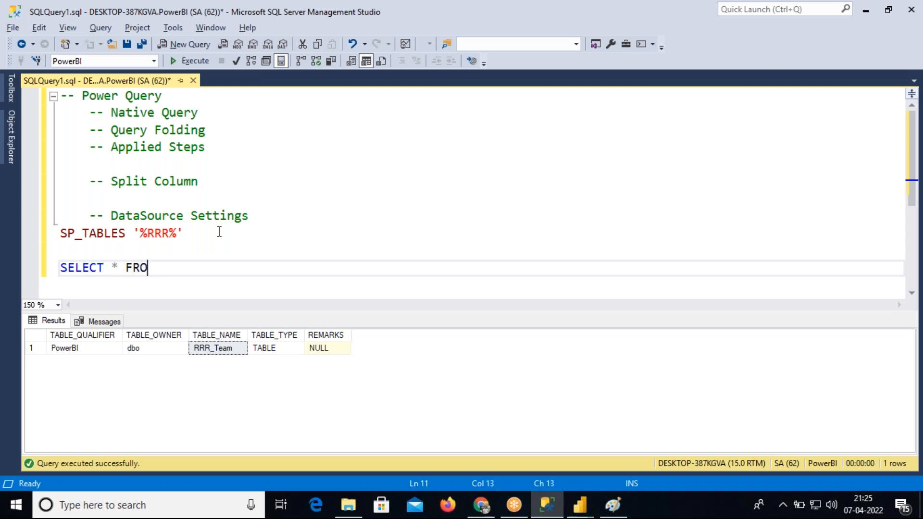
pyautogui.hotkey('shift', 'Home')
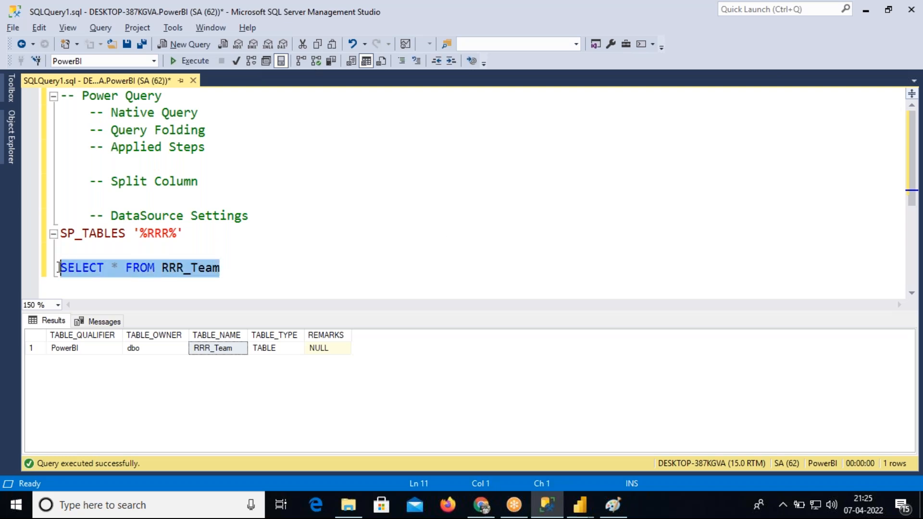
pyautogui.press('F5')
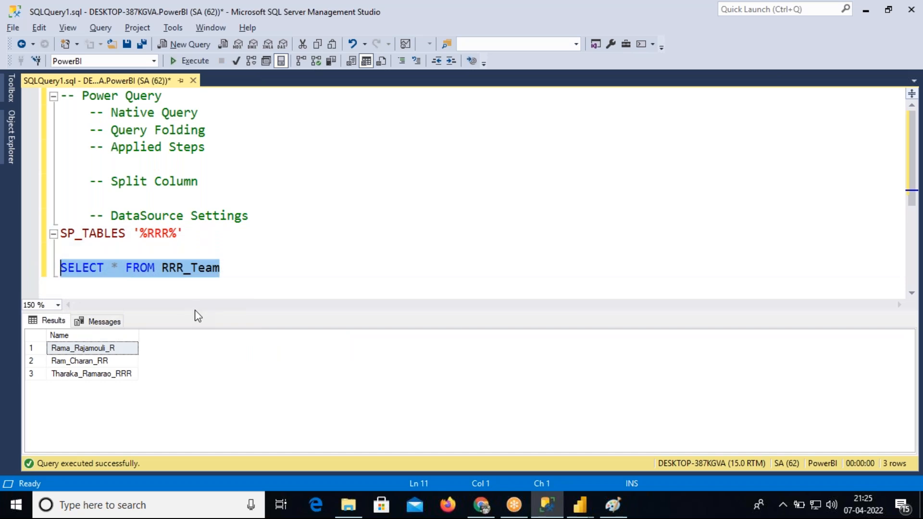
pyautogui.moveTo(194, 309); pyautogui.dragTo(194, 293)
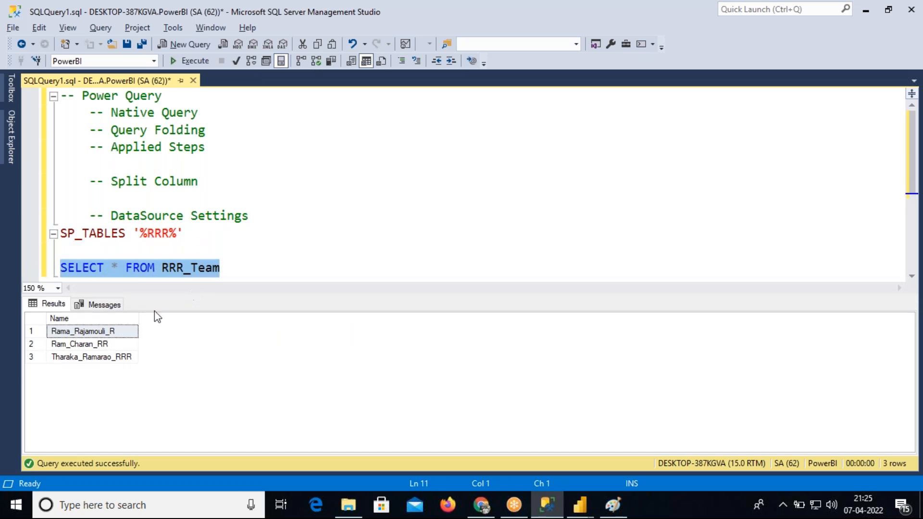
# Examine the RRR_Team query and the values in its Name column.
pyautogui.click(94, 345)
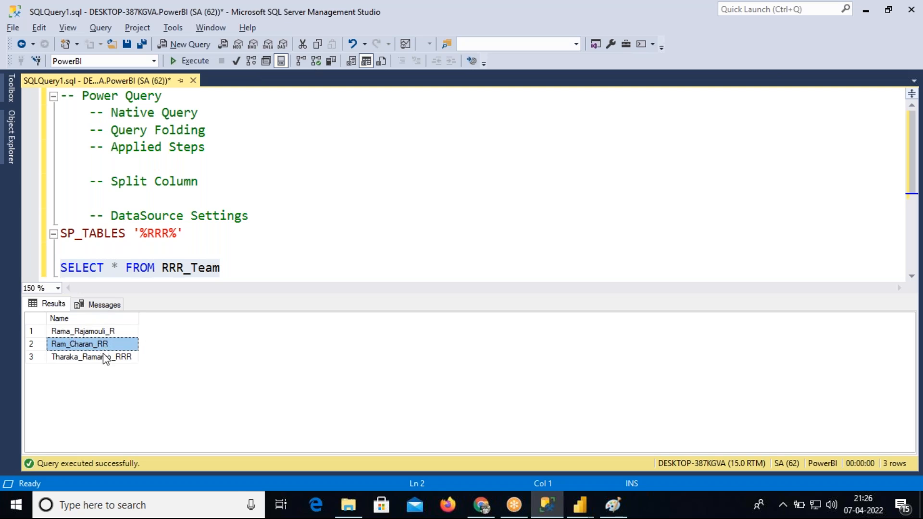
pyautogui.moveTo(231, 267); pyautogui.dragTo(58, 269)
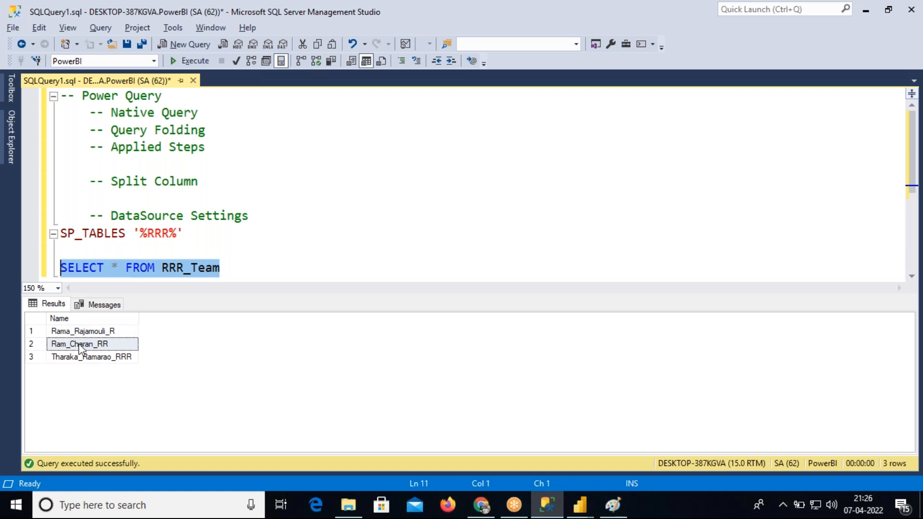
pyautogui.click(90, 319)
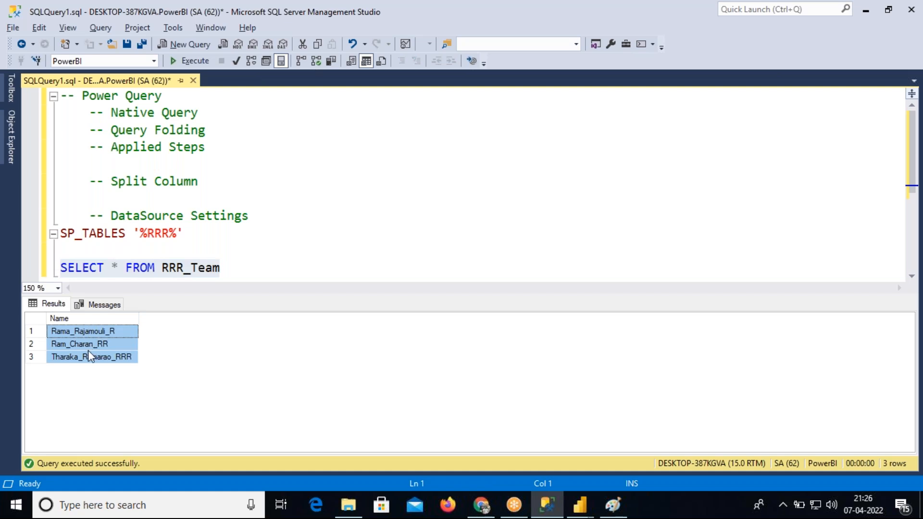
# Sketch a box around the Name results with lines leading to three separate boxes, and clear the annotations.
pyautogui.click(606, 10)
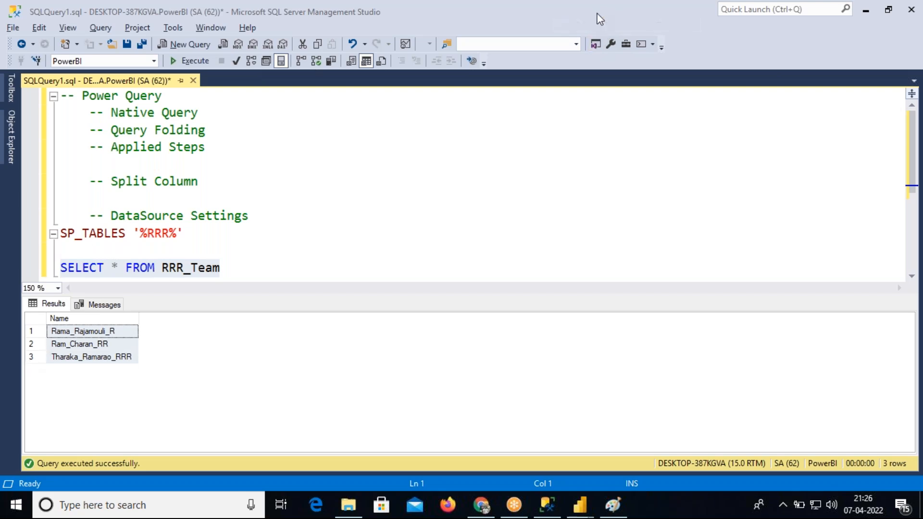
pyautogui.moveTo(40, 317)
pyautogui.mouseDown()
pyautogui.moveTo(137, 313)
pyautogui.moveTo(141, 369)
pyautogui.moveTo(48, 383)
pyautogui.moveTo(40, 315)
pyautogui.moveTo(235, 248)
pyautogui.moveTo(282, 286)
pyautogui.moveTo(286, 321)
pyautogui.mouseUp()
pyautogui.moveTo(266, 265)
pyautogui.mouseDown()
pyautogui.moveTo(379, 236)
pyautogui.moveTo(399, 326)
pyautogui.mouseUp()
pyautogui.moveTo(380, 236)
pyautogui.mouseDown()
pyautogui.moveTo(496, 263)
pyautogui.moveTo(507, 317)
pyautogui.mouseUp()
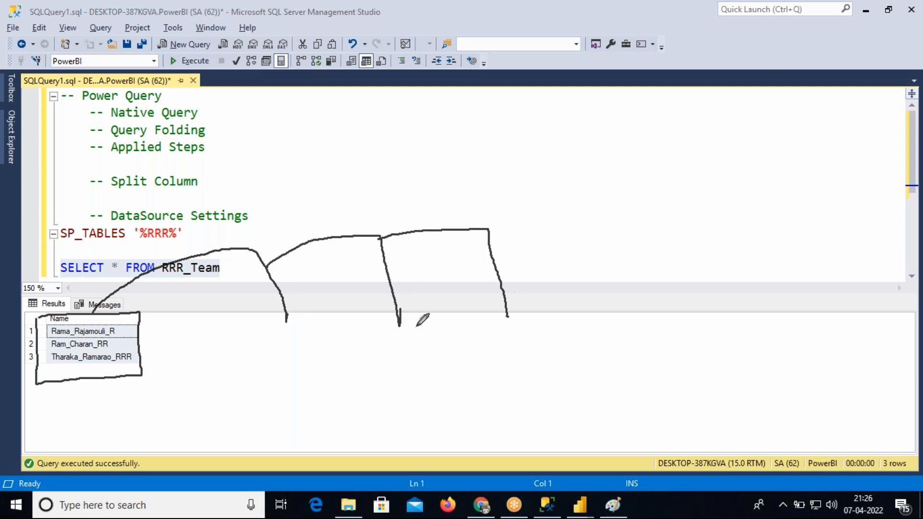
pyautogui.moveTo(222, 327)
pyautogui.mouseDown()
pyautogui.moveTo(303, 322)
pyautogui.moveTo(305, 387)
pyautogui.moveTo(217, 396)
pyautogui.moveTo(221, 328)
pyautogui.mouseUp()
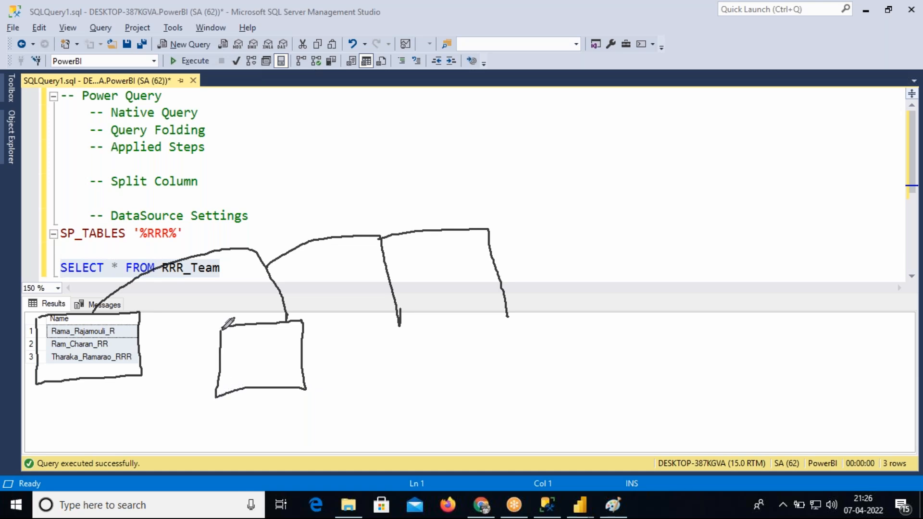
pyautogui.moveTo(352, 322)
pyautogui.mouseDown()
pyautogui.moveTo(429, 310)
pyautogui.moveTo(353, 306)
pyautogui.mouseUp()
pyautogui.moveTo(506, 303)
pyautogui.mouseDown()
pyautogui.moveTo(547, 303)
pyautogui.moveTo(495, 362)
pyautogui.moveTo(476, 306)
pyautogui.mouseUp()
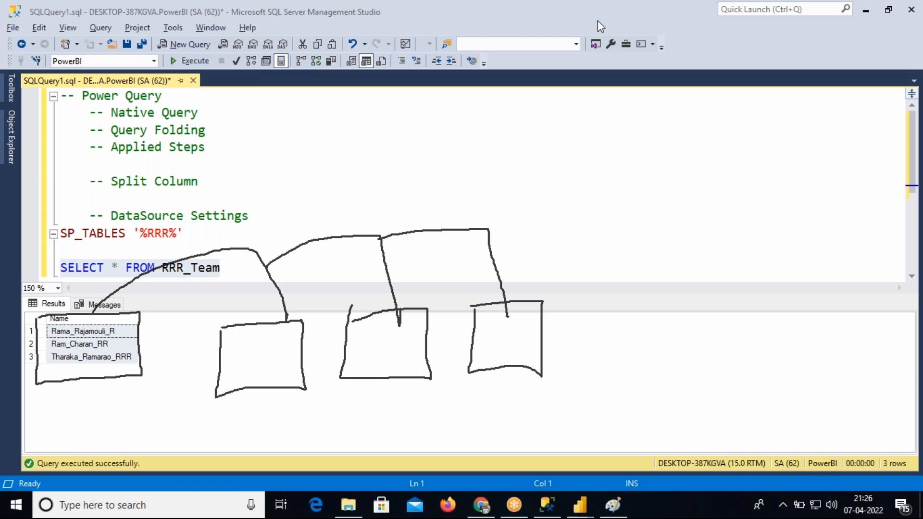
pyautogui.click(593, 92)
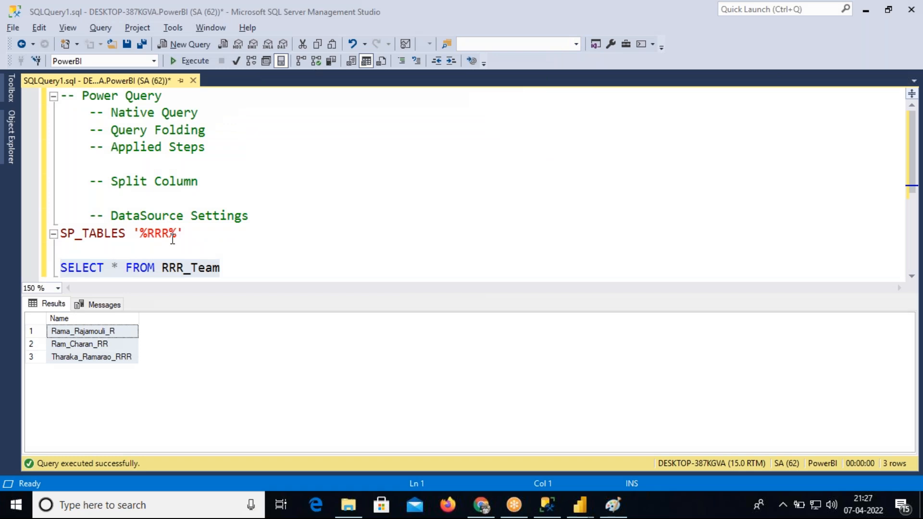
# Highlight the Split Column comment and the Name results, switch to Power Query Editor and start a new SQL Server source.
pyautogui.moveTo(89, 181); pyautogui.dragTo(213, 180)
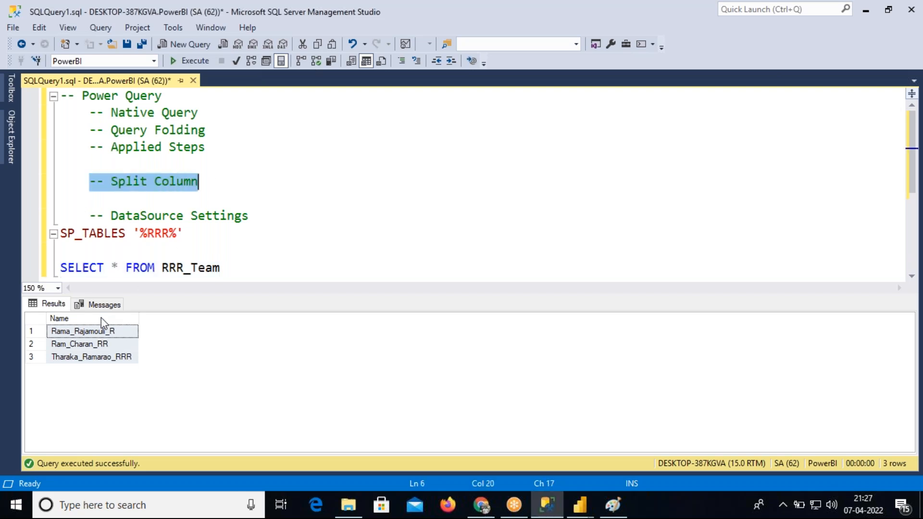
pyautogui.click(87, 319)
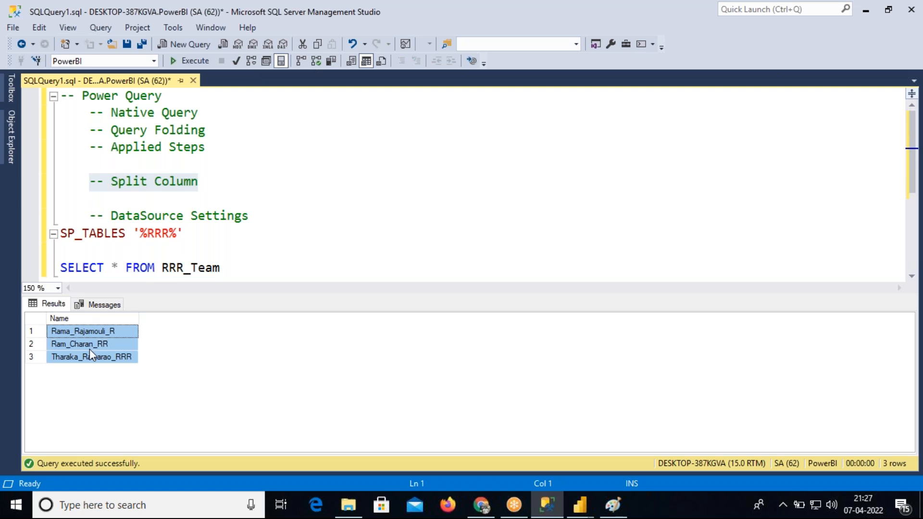
pyautogui.click(582, 505)
pyautogui.click(608, 471)
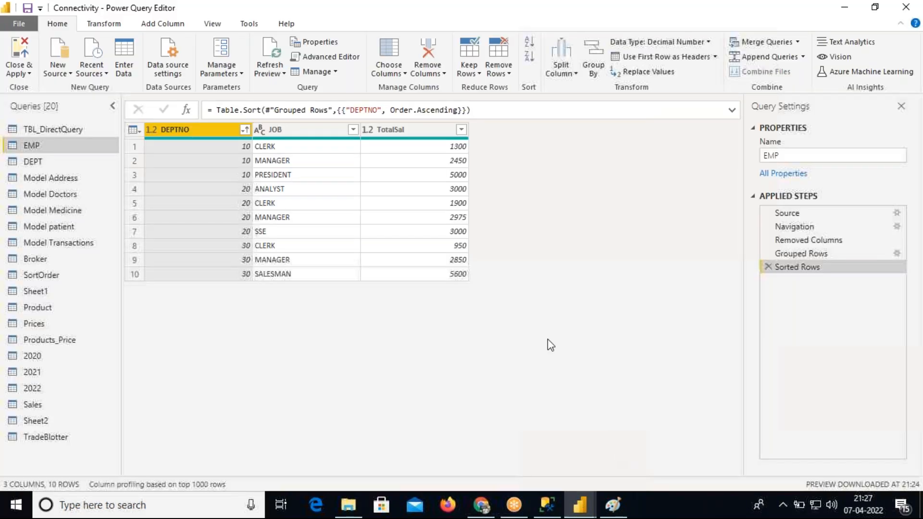
pyautogui.click(70, 74)
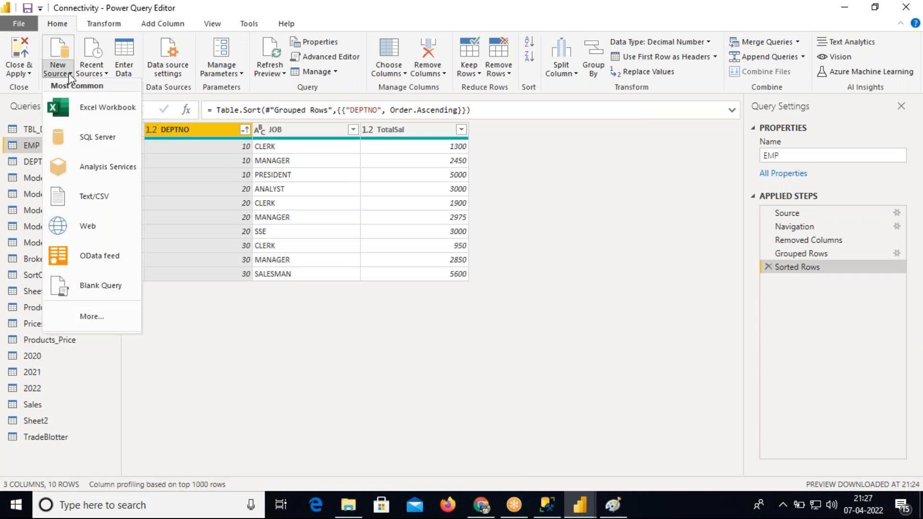
pyautogui.click(89, 141)
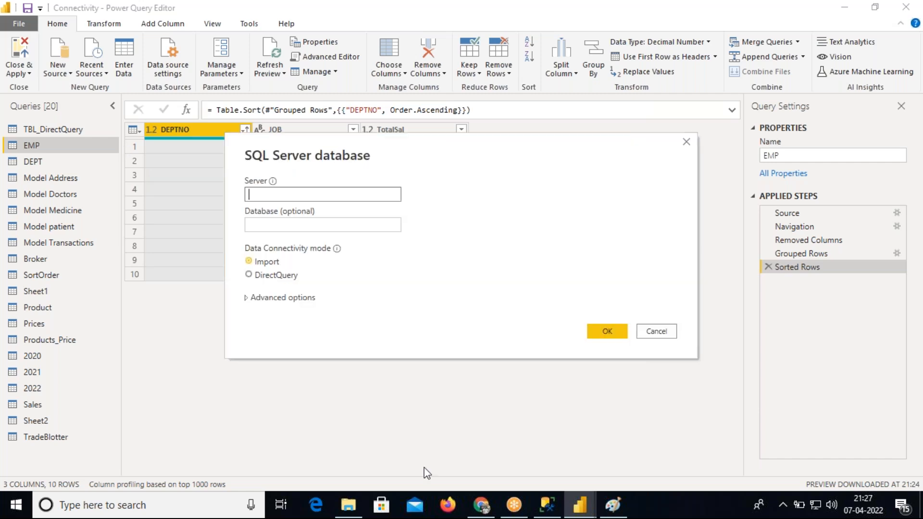
# Copy the server name from SQL Server Management Studio's connection window and set the new source's server to DESKTOP-387KGVA.
pyautogui.click(546, 504)
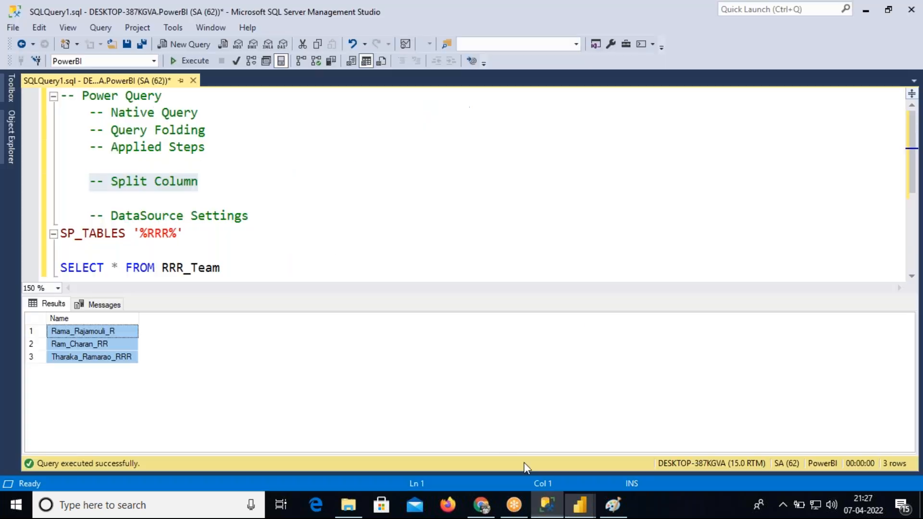
pyautogui.click(18, 120)
pyautogui.click(69, 98)
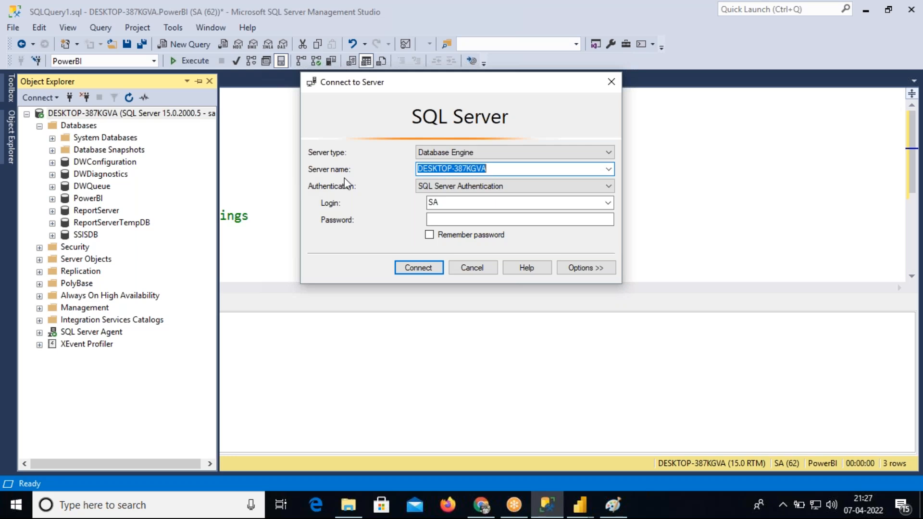
pyautogui.click(605, 90)
pyautogui.moveTo(580, 505)
pyautogui.click(635, 455)
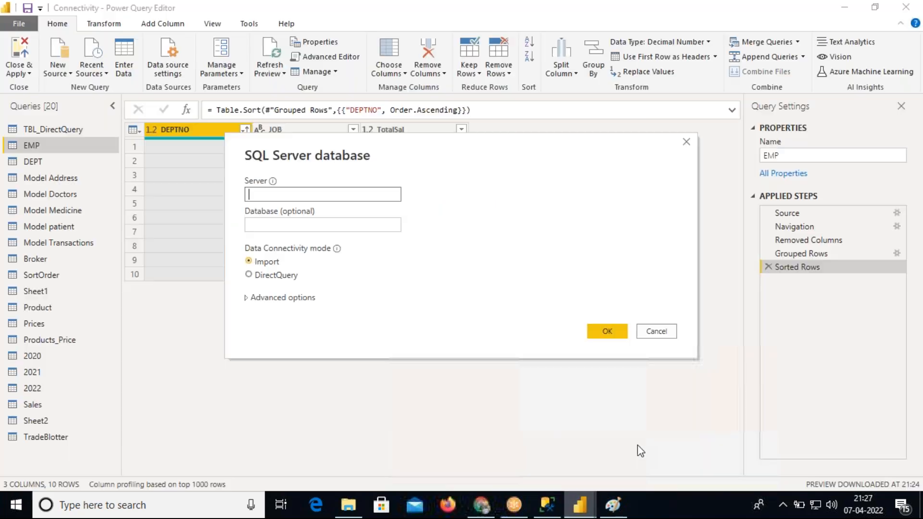
pyautogui.moveTo(335, 154); pyautogui.dragTo(335, 107)
pyautogui.click(315, 150)
pyautogui.write('DESKTOP-387KGVA')
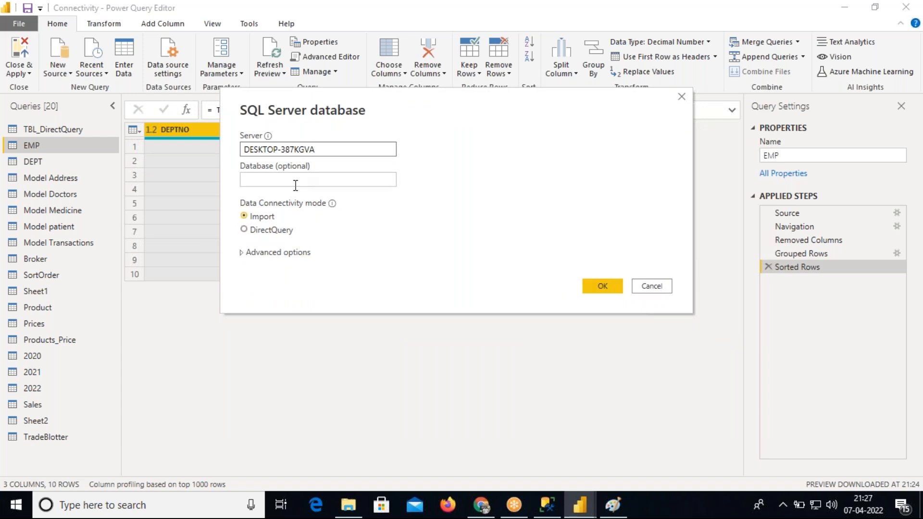
# Expand the source's advanced options and copy the PowerBI database name from the server's databases in SQL Server Management Studio.
pyautogui.click(244, 254)
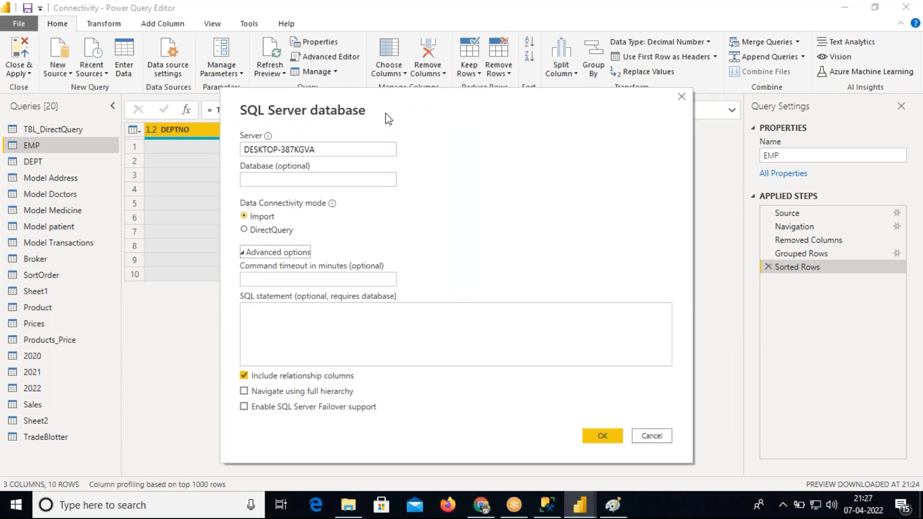
pyautogui.click(552, 506)
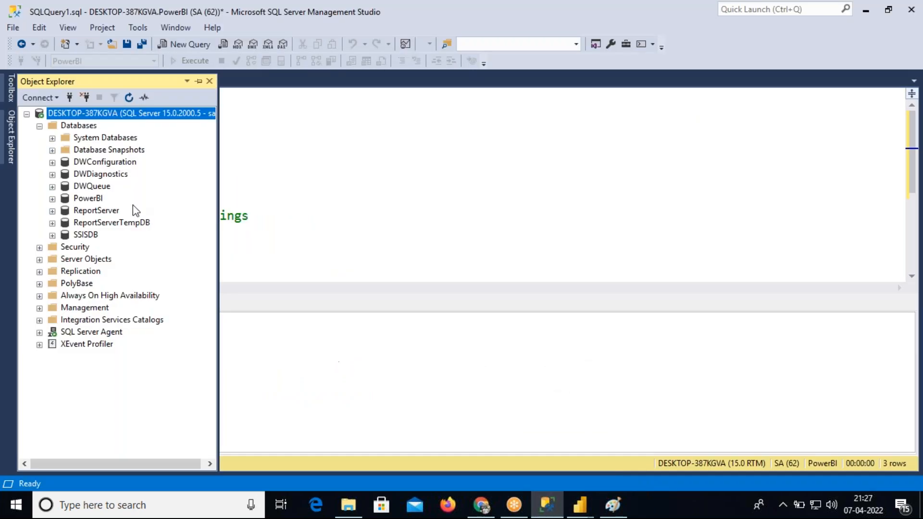
pyautogui.click(85, 199)
pyautogui.press('F2')
pyautogui.hotkey('ctrl', 'c')
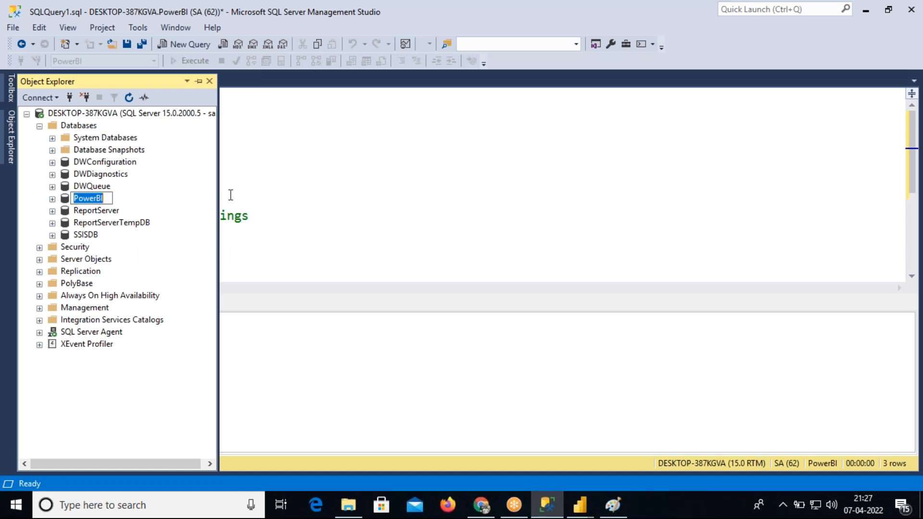
pyautogui.click(269, 194)
# Return to Power Query Editor, set the source's database to PowerBI and connect in Import mode.
pyautogui.click(583, 500)
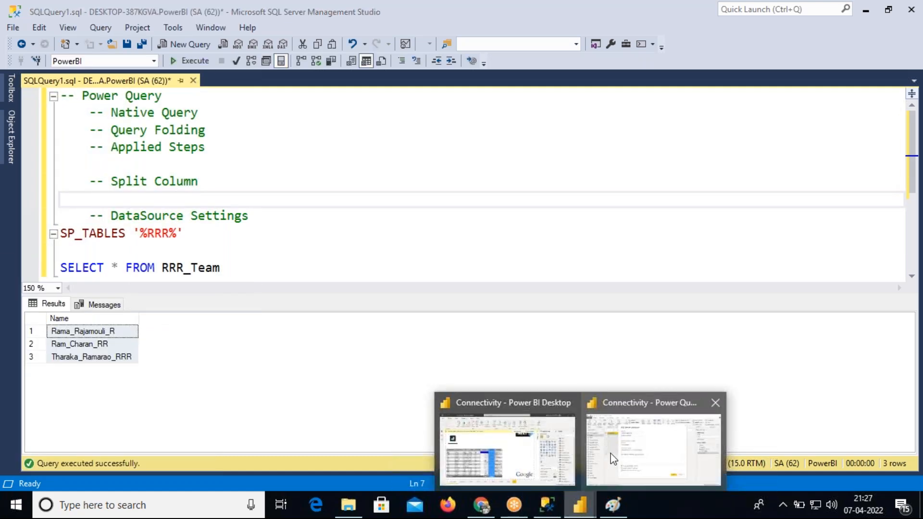
pyautogui.click(653, 452)
pyautogui.click(266, 159)
pyautogui.hotkey('ctrl', 'v')
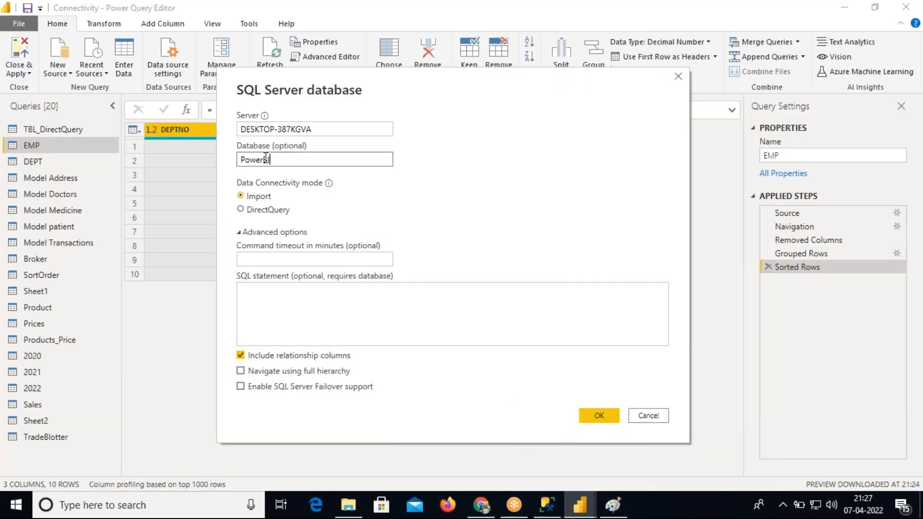
pyautogui.click(601, 414)
pyautogui.click(602, 414)
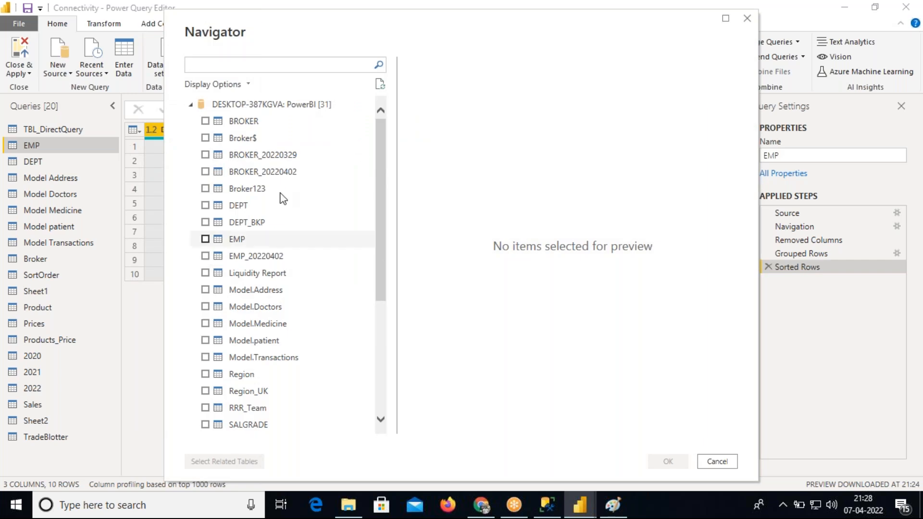
# Search the database's tables for RRR and load the RRR_Team table as a new query.
pyautogui.click(263, 66)
pyautogui.write('RRR')
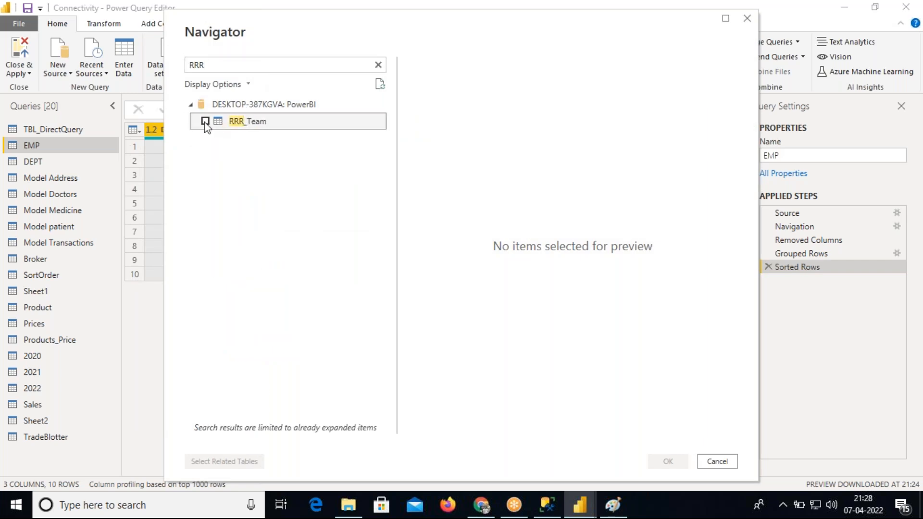
pyautogui.click(205, 122)
pyautogui.click(668, 462)
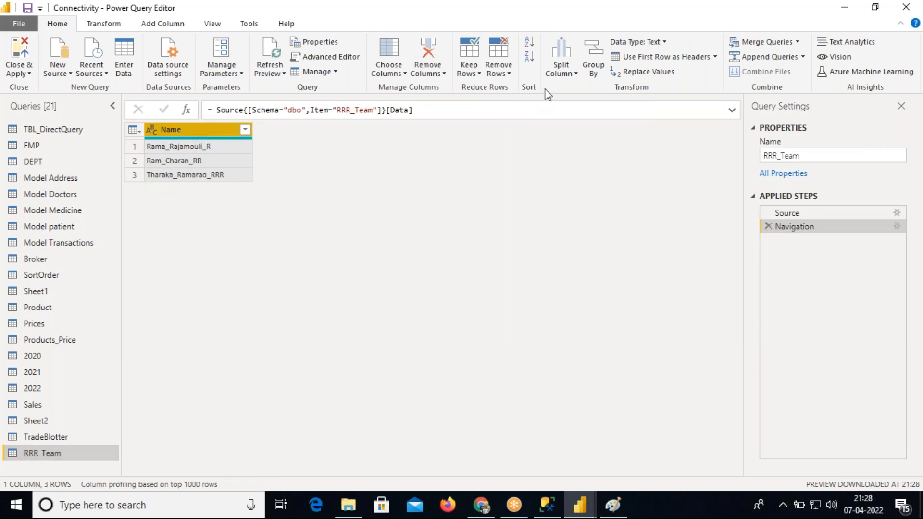
# Split the Name column by the custom delimiter "_" at each occurrence of the delimiter.
pyautogui.click(560, 73)
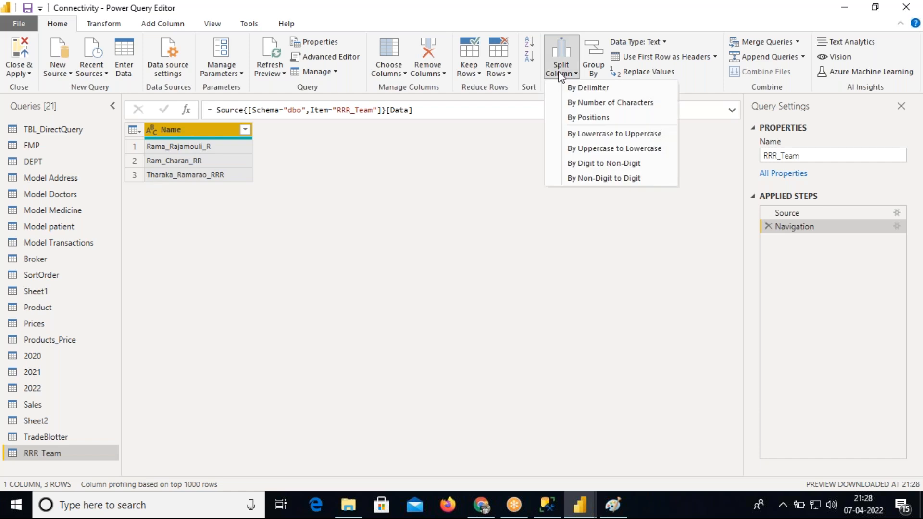
pyautogui.click(594, 87)
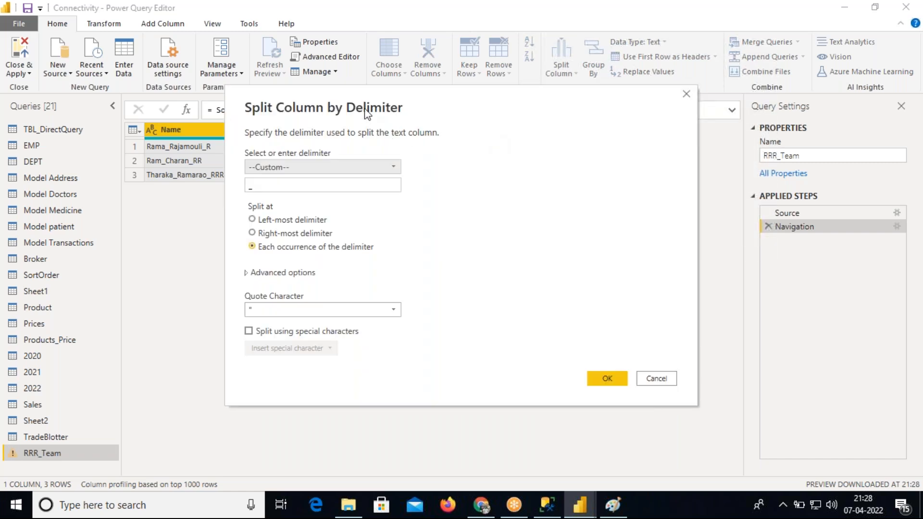
pyautogui.moveTo(373, 102); pyautogui.dragTo(507, 78)
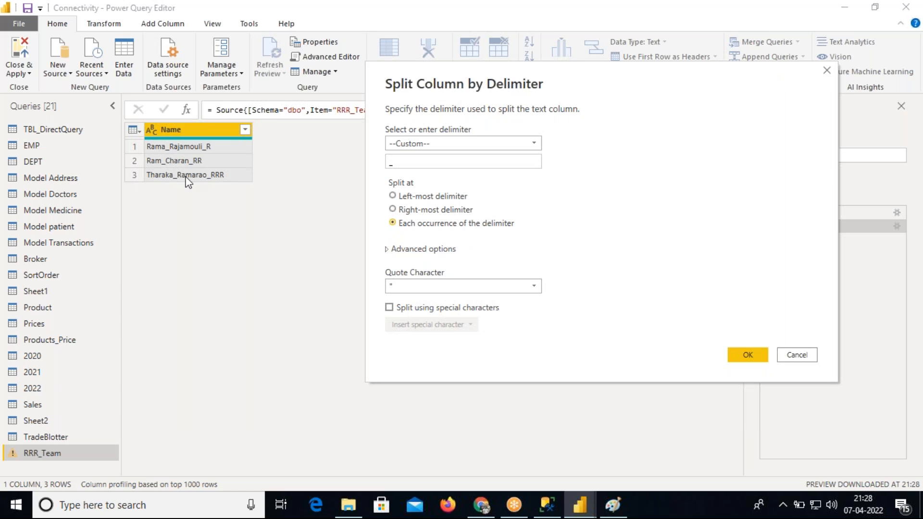
pyautogui.doubleClick(390, 162)
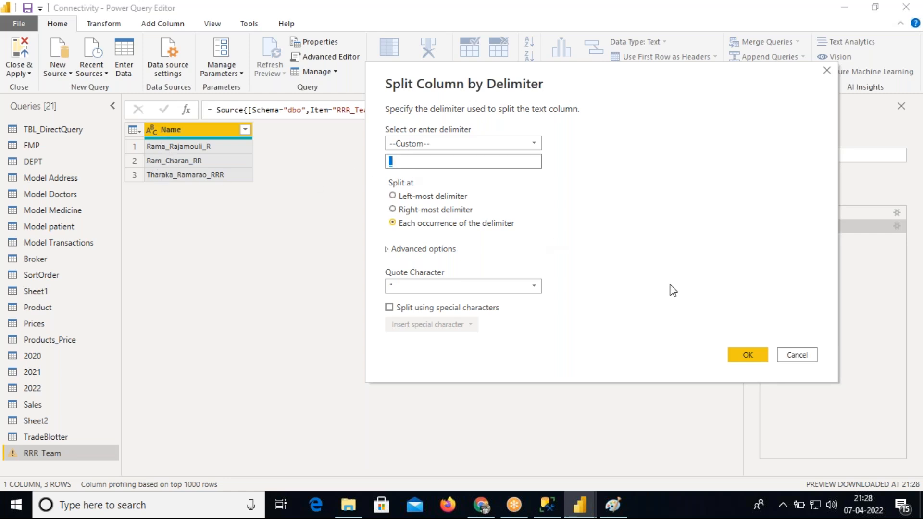
pyautogui.click(747, 355)
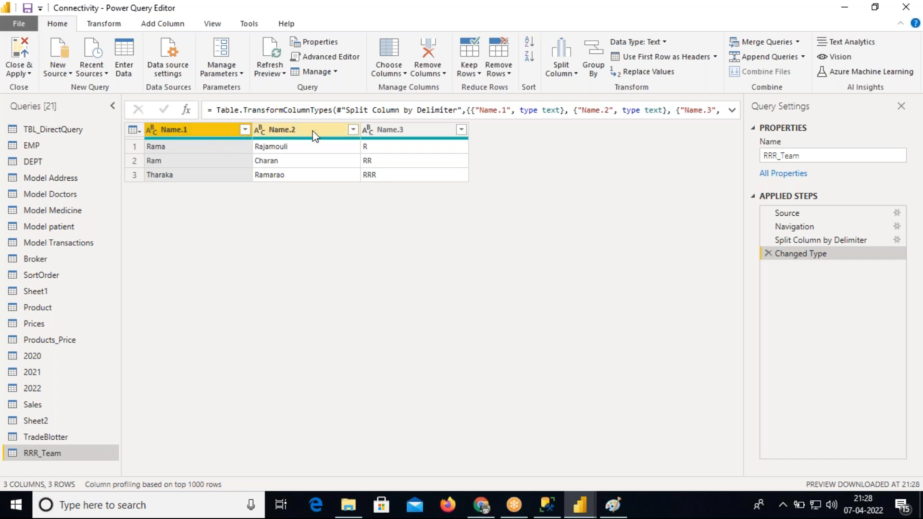
# Delete the Changed Type and Split Column by Delimiter steps from the RRR_Team query.
pyautogui.click(769, 253)
pyautogui.click(768, 240)
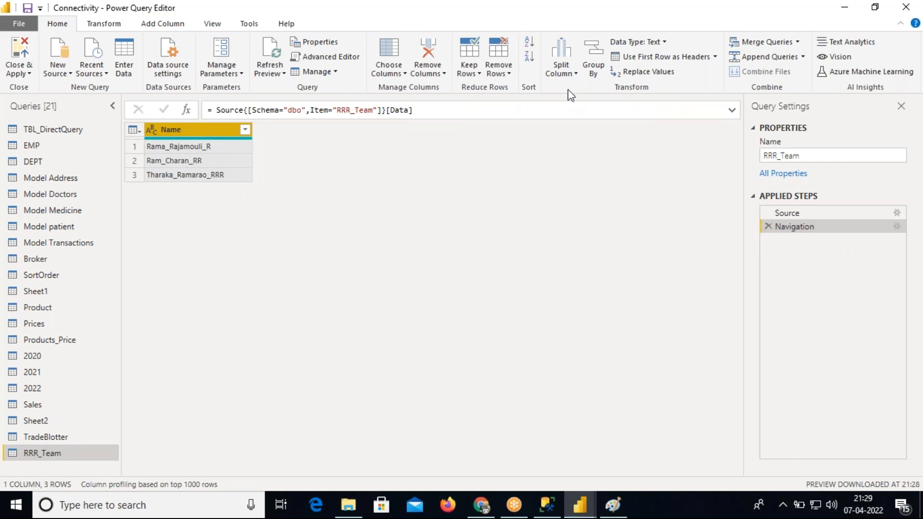
# Start splitting the Name column by delimiter, trying "/" and "*" as the custom delimiter before re-entering "_".
pyautogui.click(568, 70)
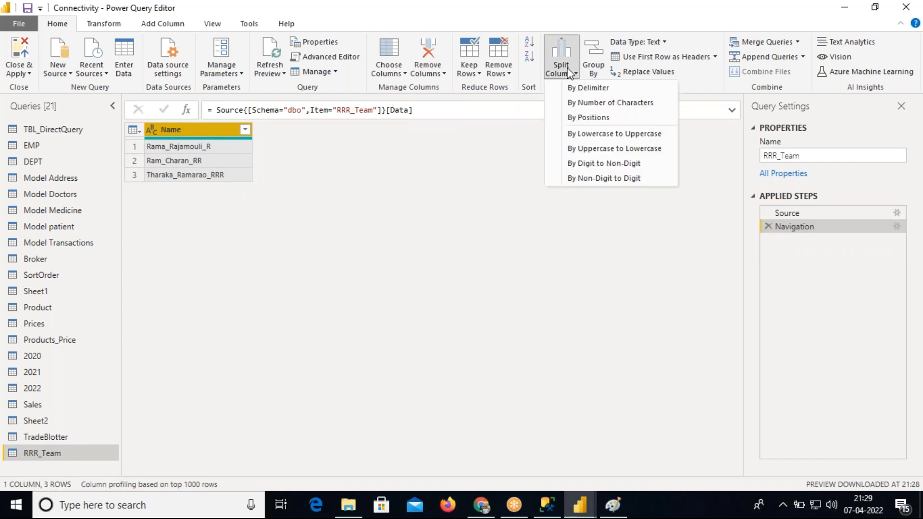
pyautogui.click(582, 88)
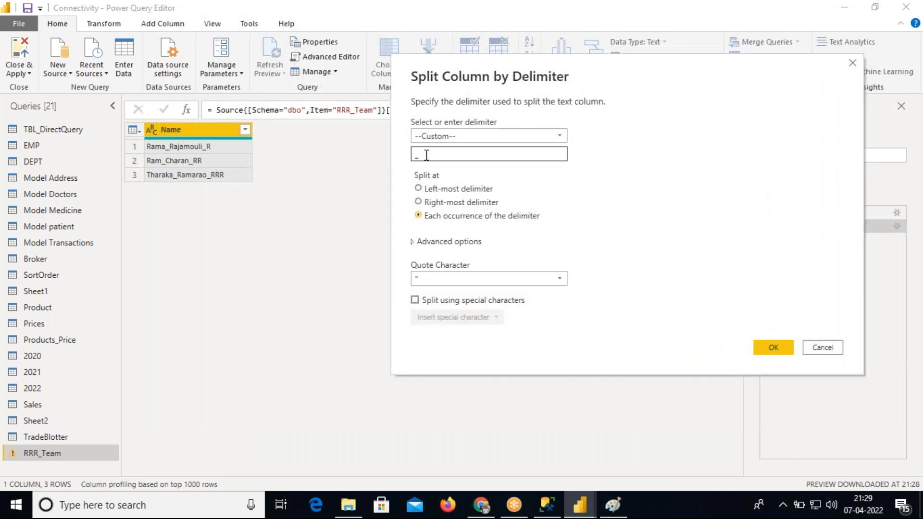
pyautogui.moveTo(426, 155); pyautogui.dragTo(413, 154)
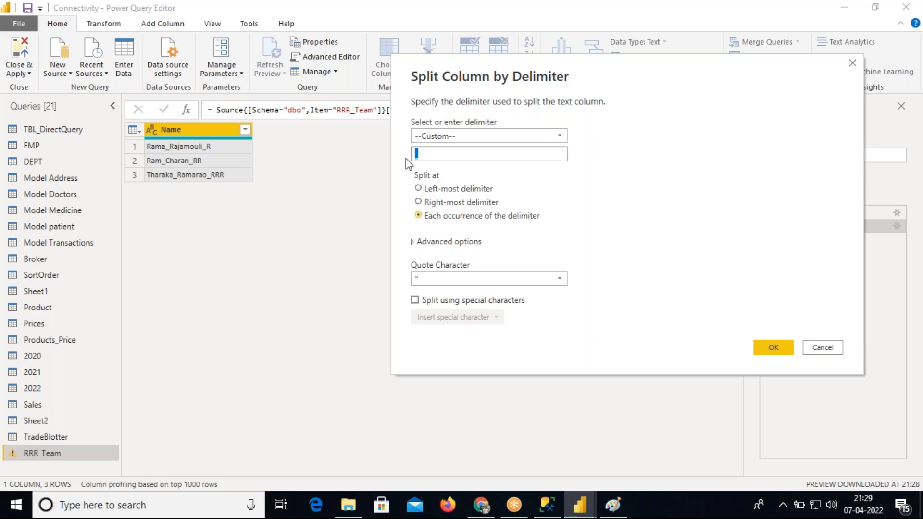
pyautogui.press('BackSpace')
pyautogui.write('/')
pyautogui.press('BackSpace')
pyautogui.write('*')
pyautogui.press('BackSpace')
pyautogui.press('BackSpace')
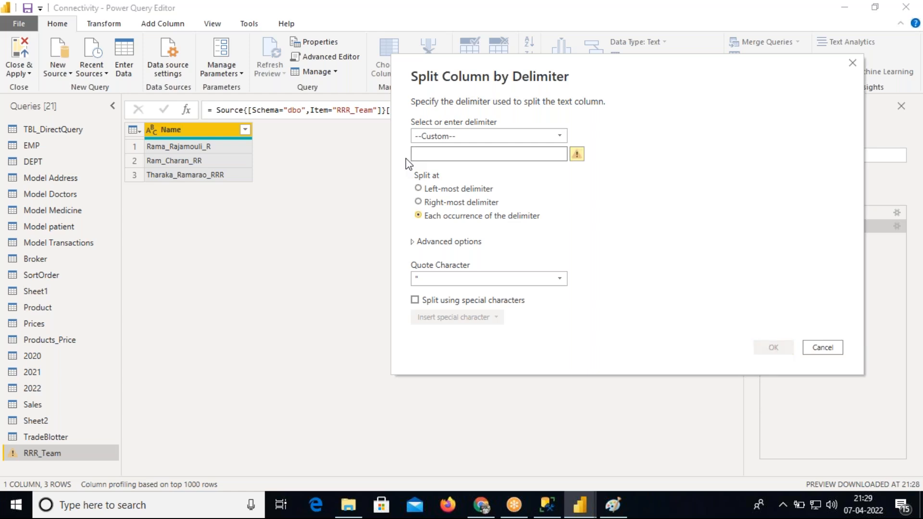
pyautogui.write('_')
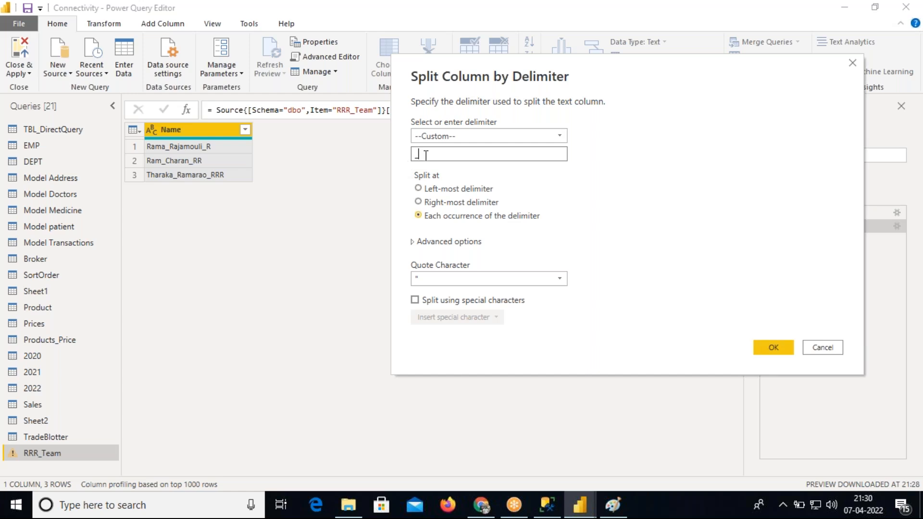
# Split the Name column by "_" at the left-most delimiter and delete the resulting applied steps.
pyautogui.moveTo(426, 155); pyautogui.dragTo(410, 156)
pyautogui.click(413, 156)
pyautogui.click(418, 189)
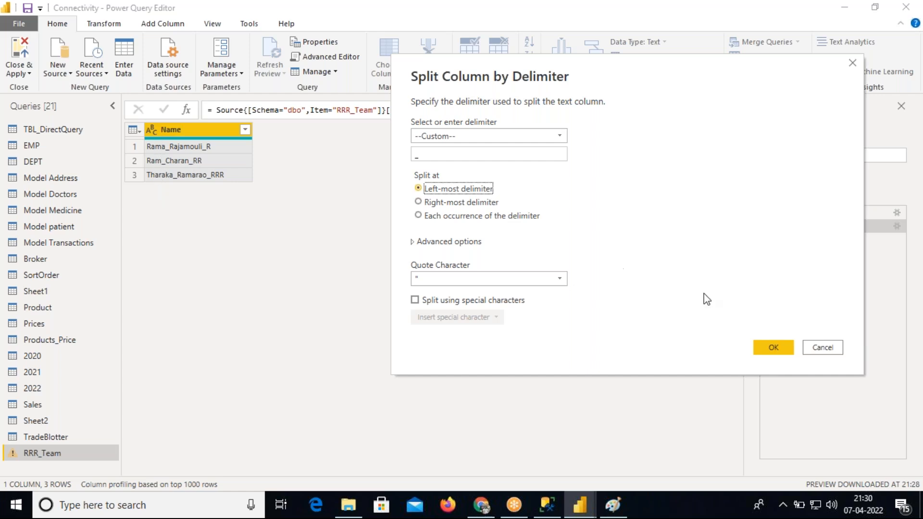
pyautogui.click(774, 348)
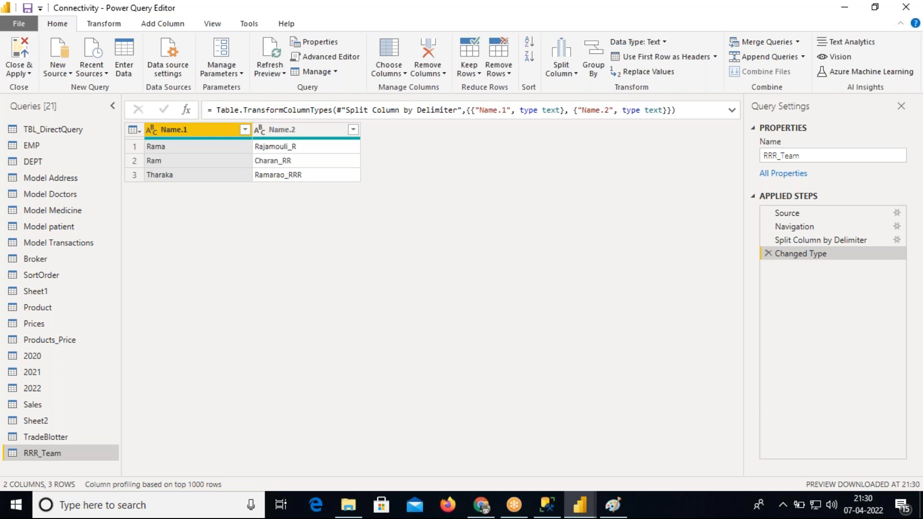
pyautogui.click(768, 253)
pyautogui.click(769, 240)
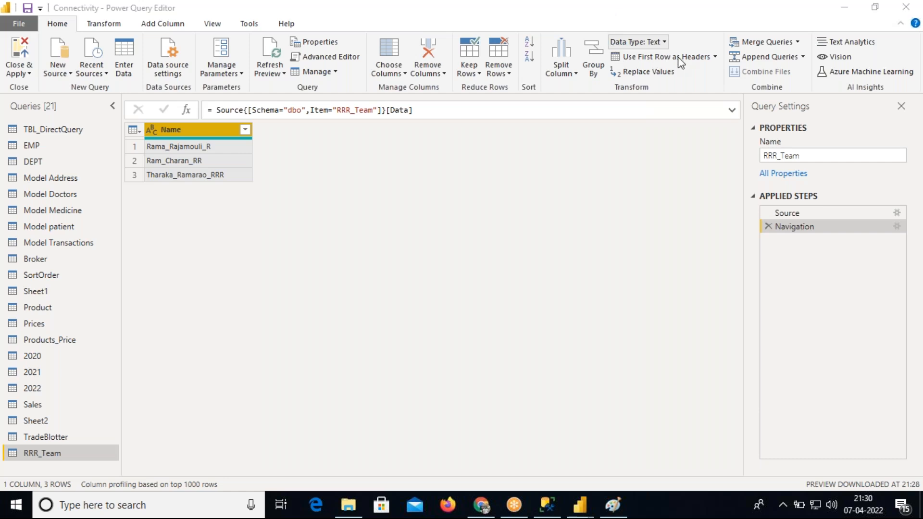
# Split the Name column by "_" at the right-most delimiter and delete the resulting applied steps.
pyautogui.click(568, 70)
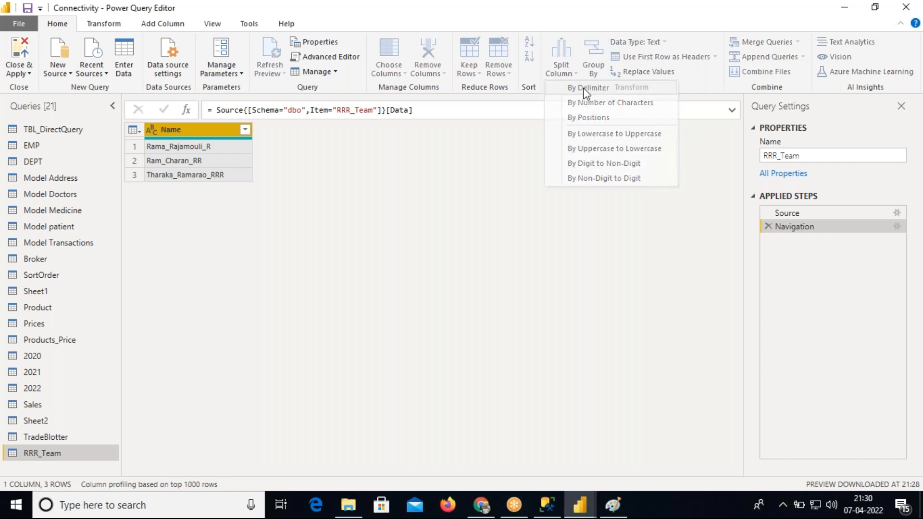
pyautogui.click(587, 89)
pyautogui.moveTo(556, 91); pyautogui.dragTo(676, 76)
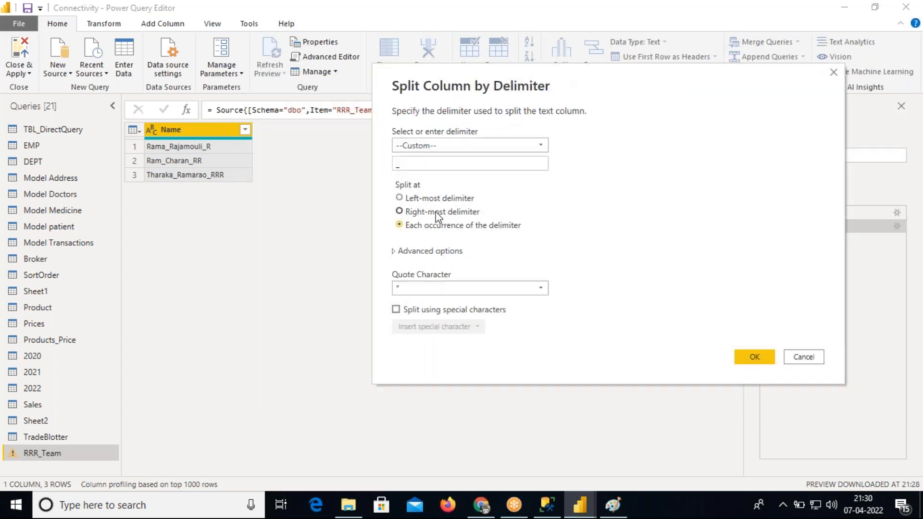
pyautogui.click(403, 212)
pyautogui.click(754, 357)
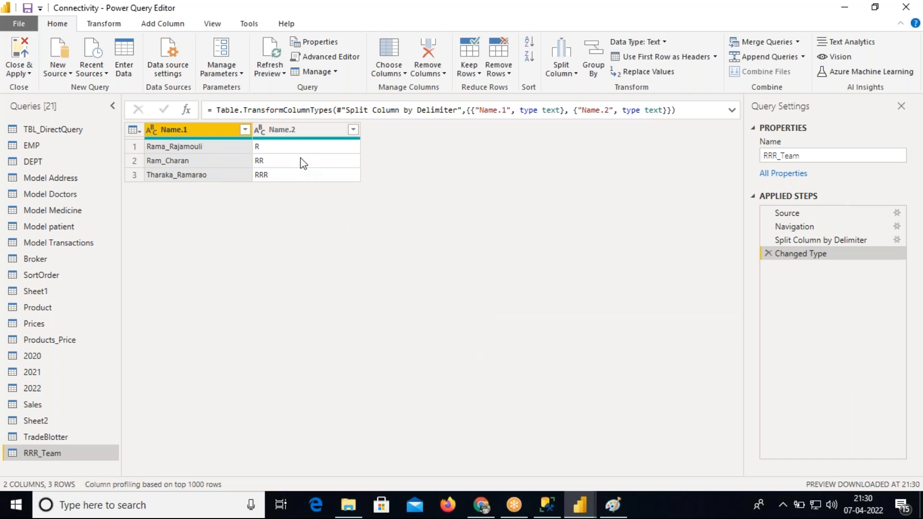
pyautogui.click(769, 253)
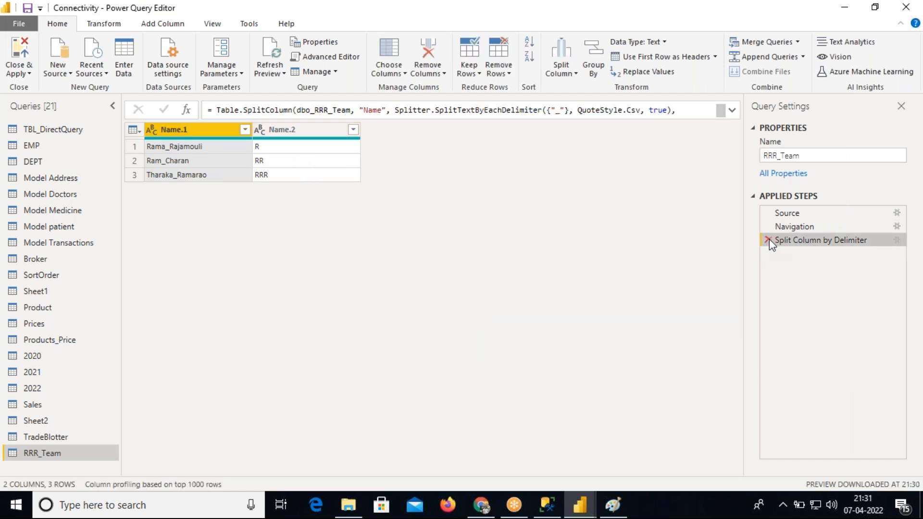
pyautogui.click(768, 239)
# Split the Name column by "_" at each occurrence of the delimiter and delete the resulting applied steps.
pyautogui.click(562, 66)
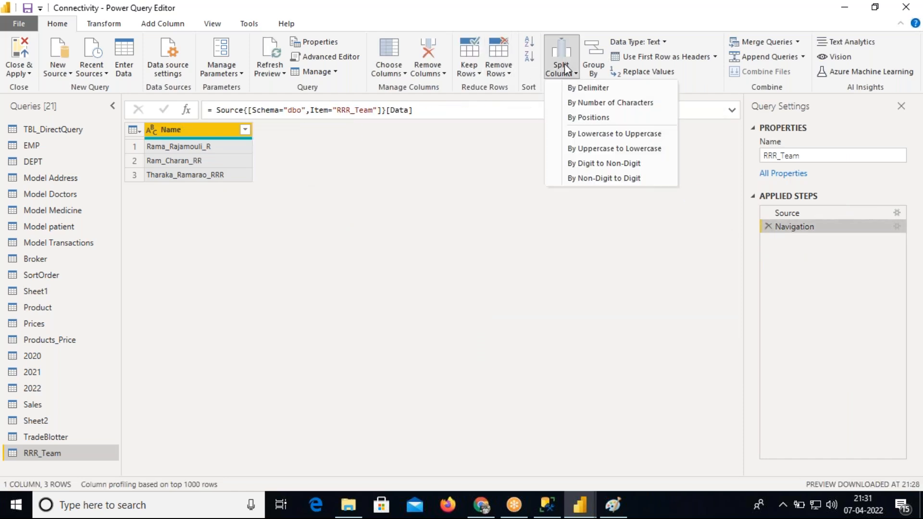
pyautogui.click(588, 88)
pyautogui.click(267, 247)
pyautogui.moveTo(402, 99); pyautogui.dragTo(535, 77)
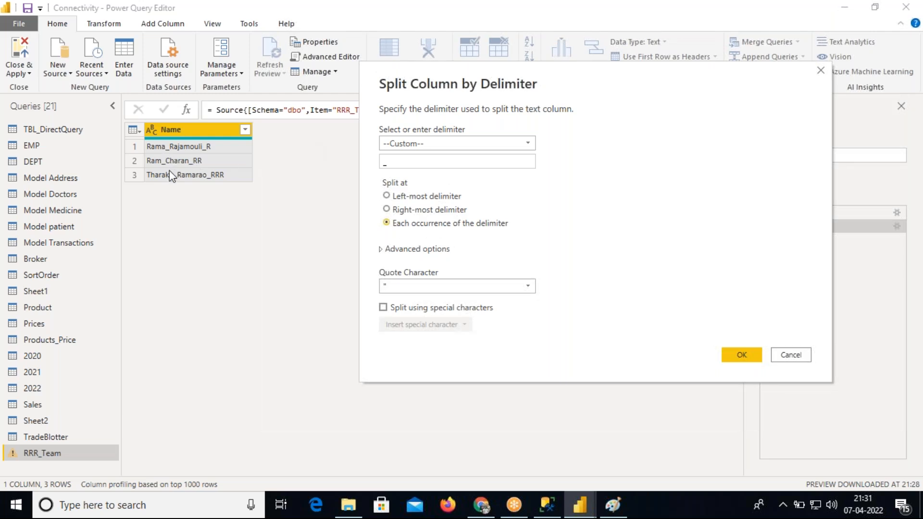
pyautogui.click(737, 353)
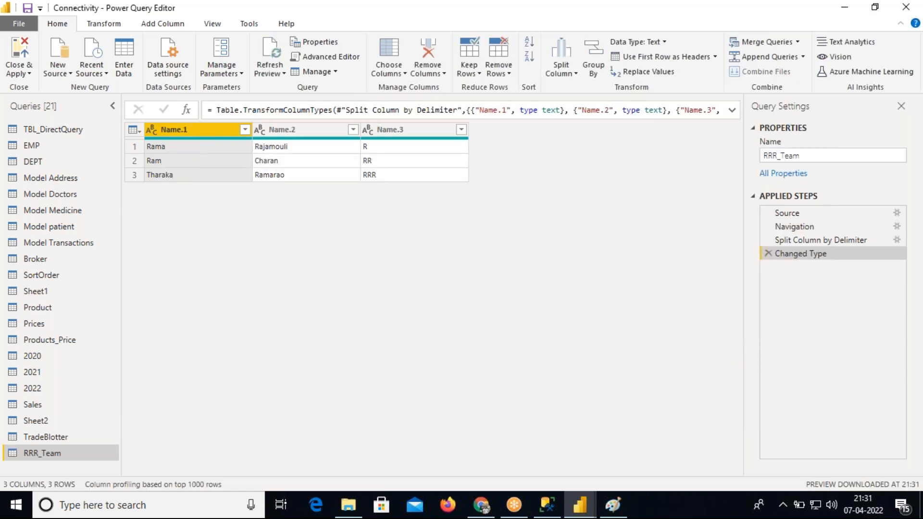
pyautogui.click(768, 254)
pyautogui.click(769, 241)
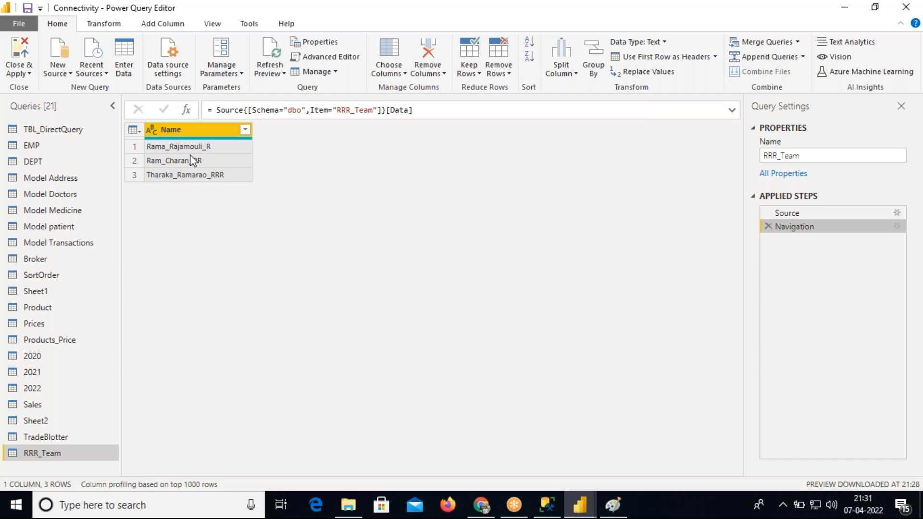
# Replace "_" with "$" in the Name column and delete the resulting Replaced Value step.
pyautogui.rightClick(201, 136)
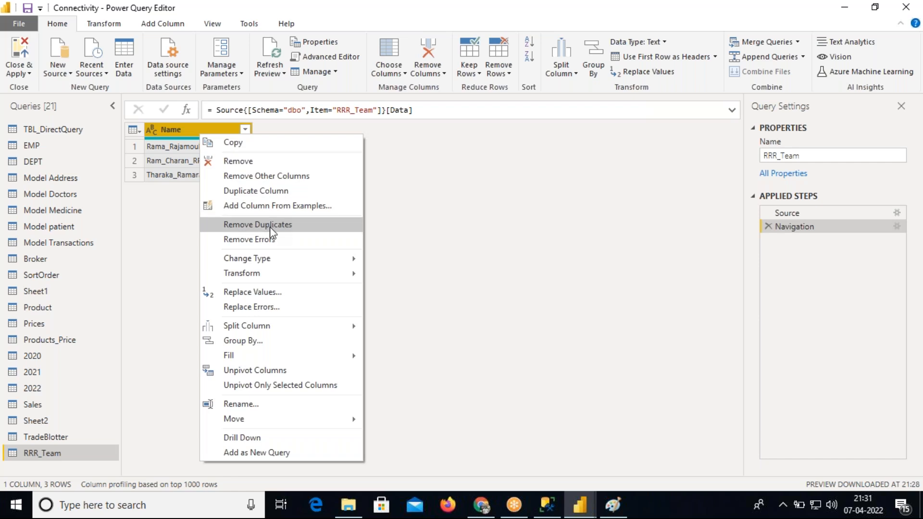
pyautogui.click(274, 294)
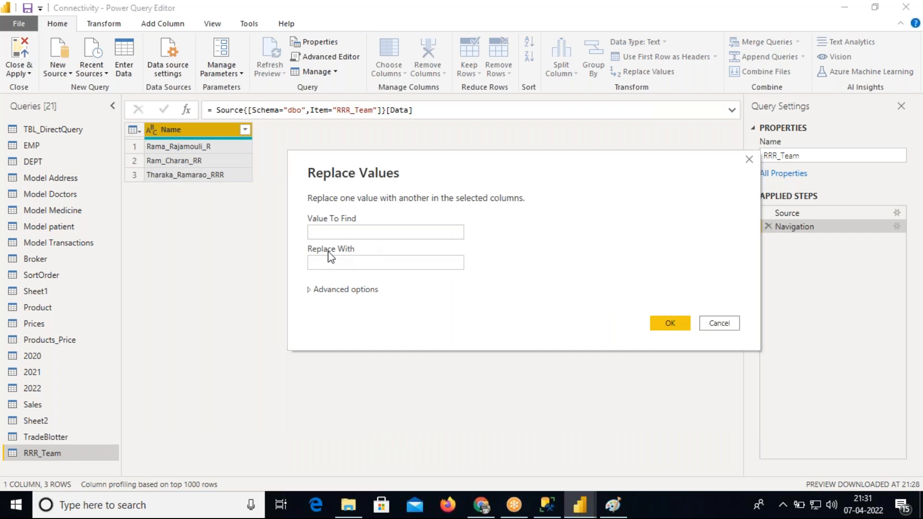
pyautogui.click(336, 229)
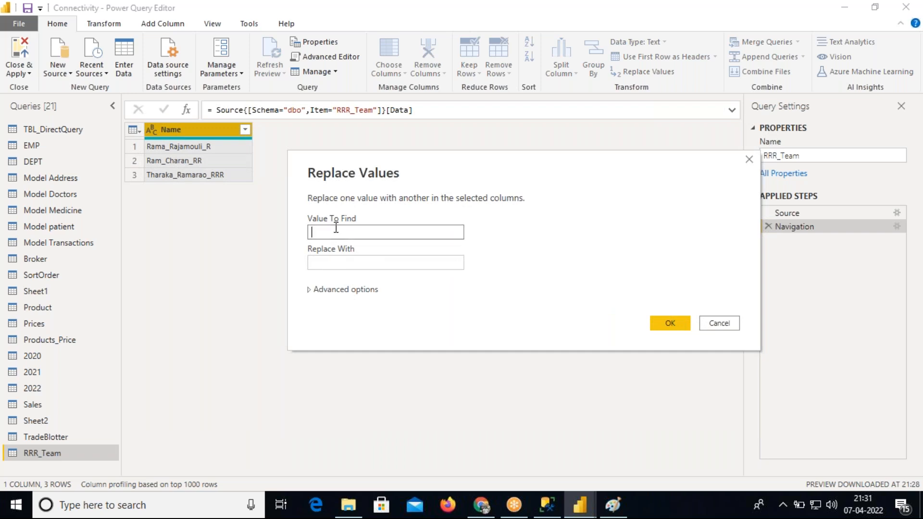
pyautogui.write('_')
pyautogui.click(344, 260)
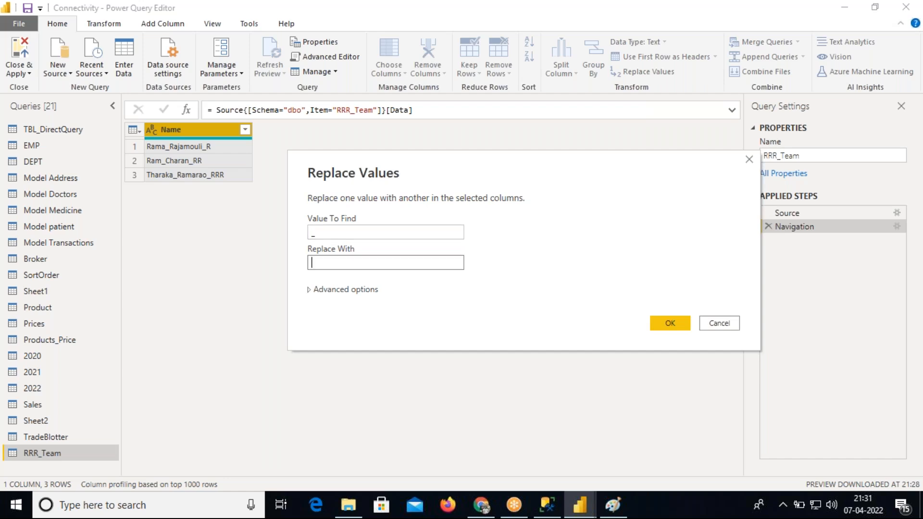
pyautogui.write('$')
pyautogui.click(317, 290)
pyautogui.moveTo(521, 198); pyautogui.dragTo(552, 114)
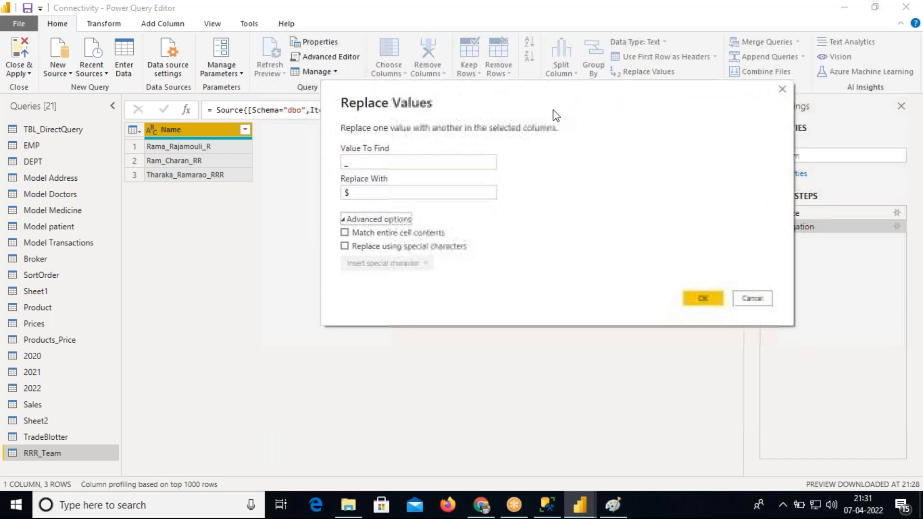
pyautogui.click(700, 296)
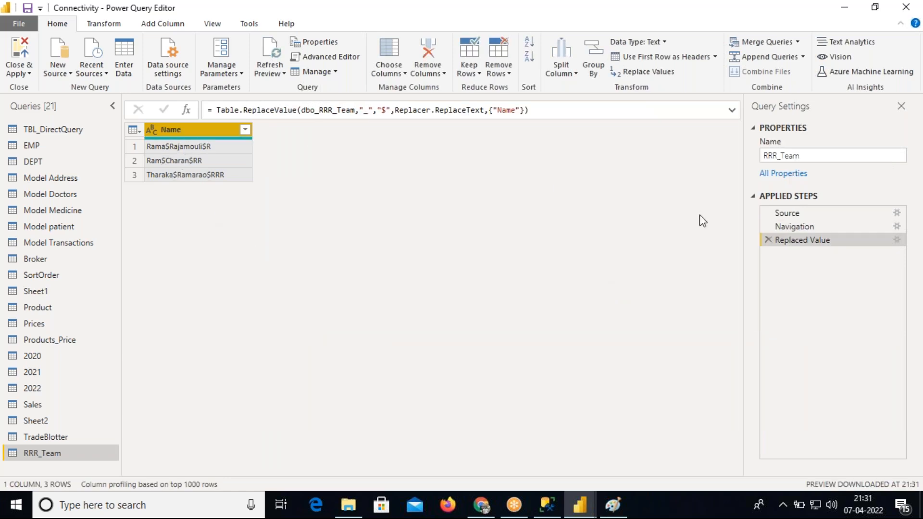
pyautogui.click(769, 240)
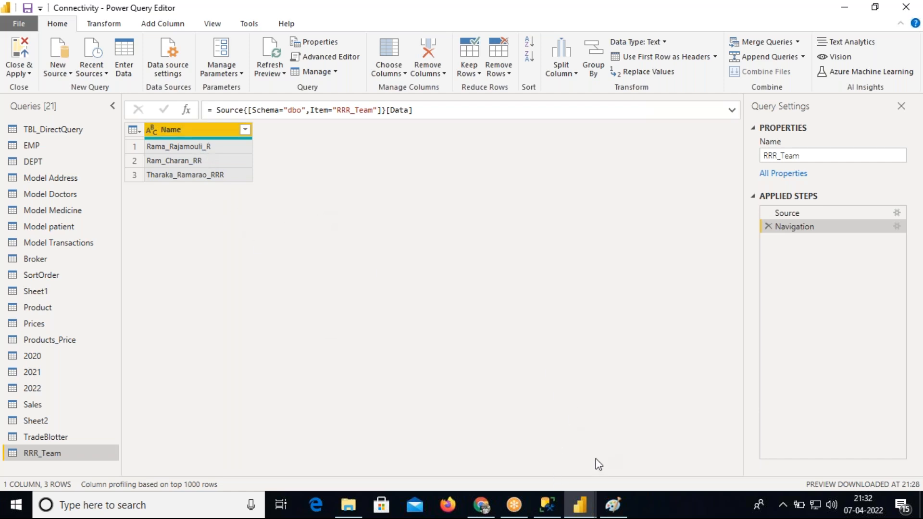
# Switch to SQL Server Management Studio, enlarge the query editor area and add blank lines below the RRR_Team query.
pyautogui.click(548, 505)
pyautogui.click(214, 268)
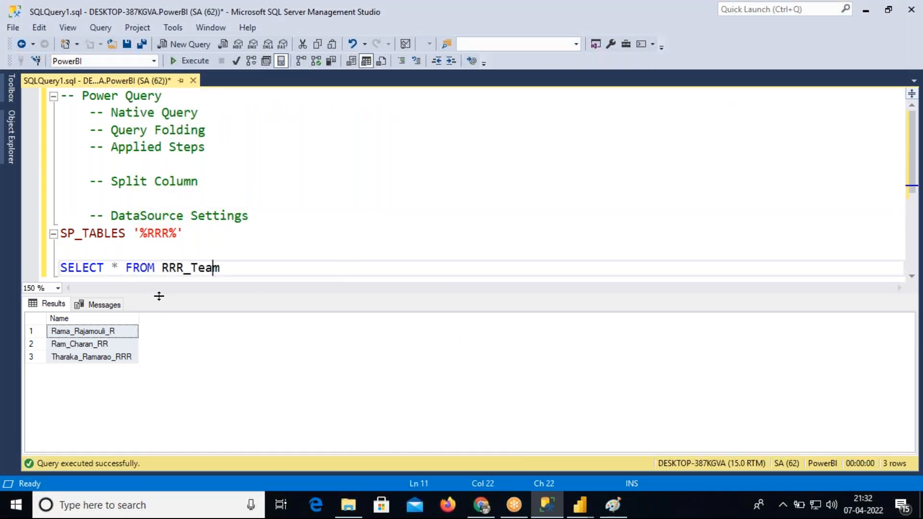
pyautogui.moveTo(160, 296); pyautogui.dragTo(163, 335)
pyautogui.click(229, 273)
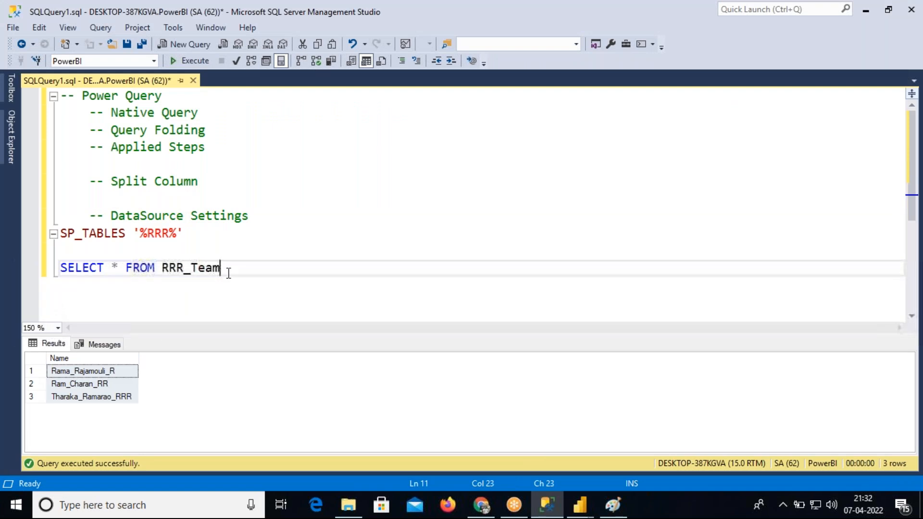
pyautogui.press('Return')
pyautogui.press('Return')
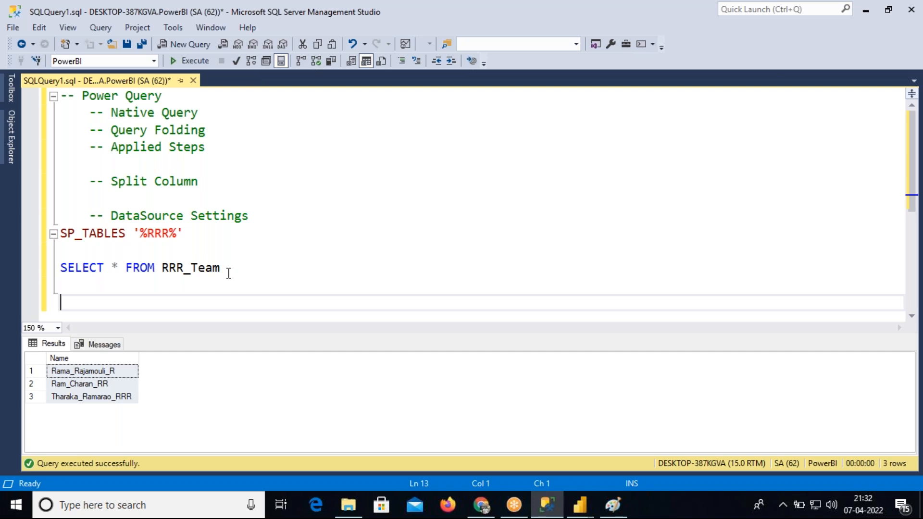
# Write the statement SELECT * INTO RRR_Team FROM RRR_Team below the existing query, reusing the copied table name.
pyautogui.write('SELECT')
pyautogui.click(226, 268)
pyautogui.doubleClick(176, 269)
pyautogui.hotkey('ctrl', 'c')
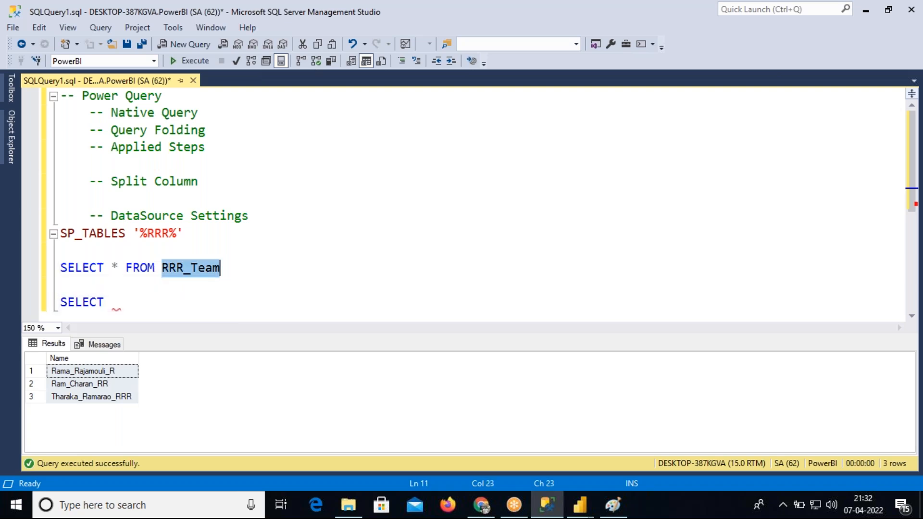
pyautogui.click(142, 297)
pyautogui.write('* INTO')
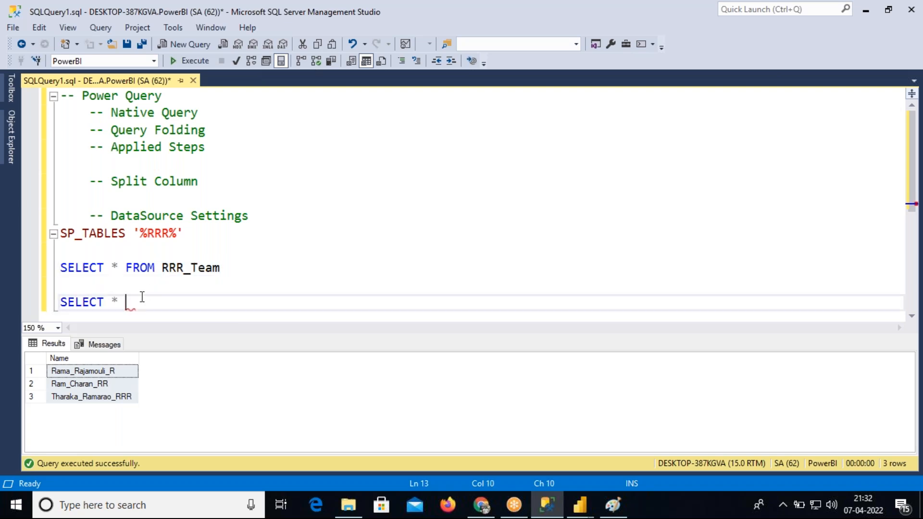
pyautogui.hotkey('ctrl', 'v')
pyautogui.write('D')
pyautogui.write('F')
pyautogui.press('BackSpace')
pyautogui.press('BackSpace')
pyautogui.write('FROM')
pyautogui.hotkey('ctrl', 'v')
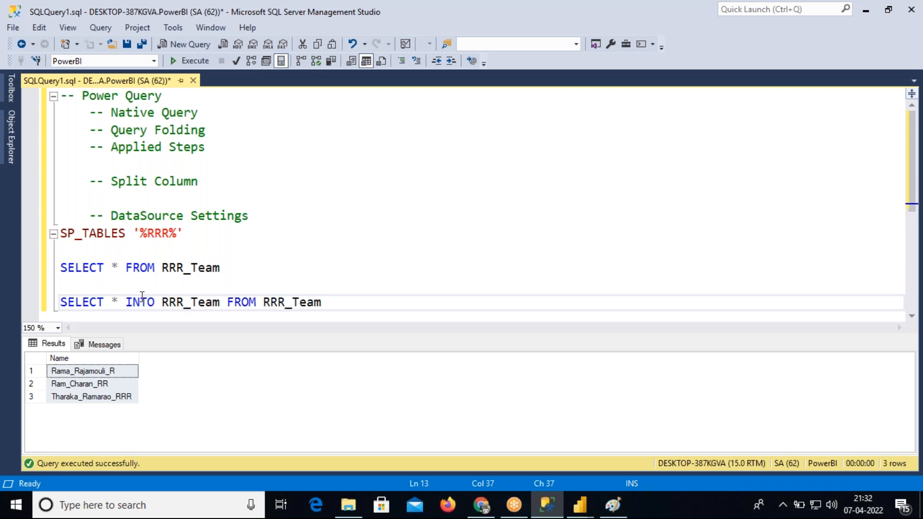
# Change the INTO target table to RRR_Team_BKP and execute only that statement.
pyautogui.click(220, 302)
pyautogui.write('_BKP')
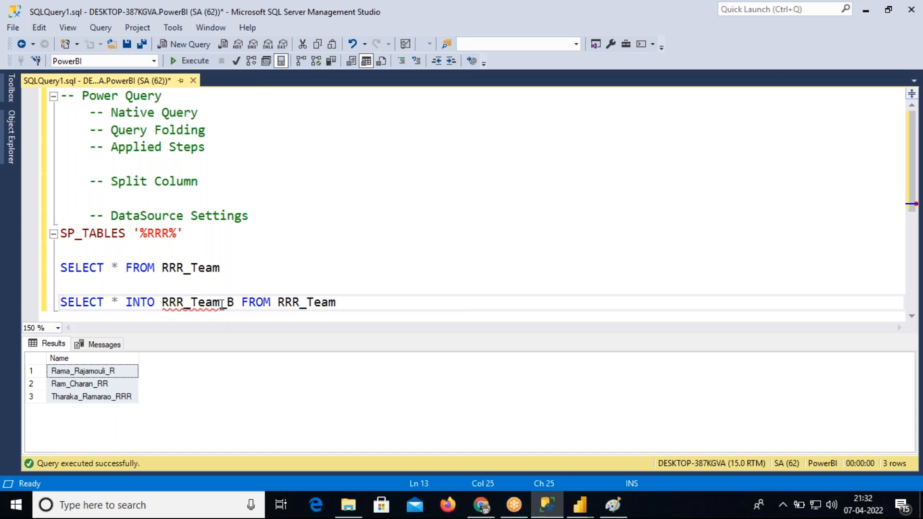
pyautogui.moveTo(391, 305); pyautogui.dragTo(39, 316)
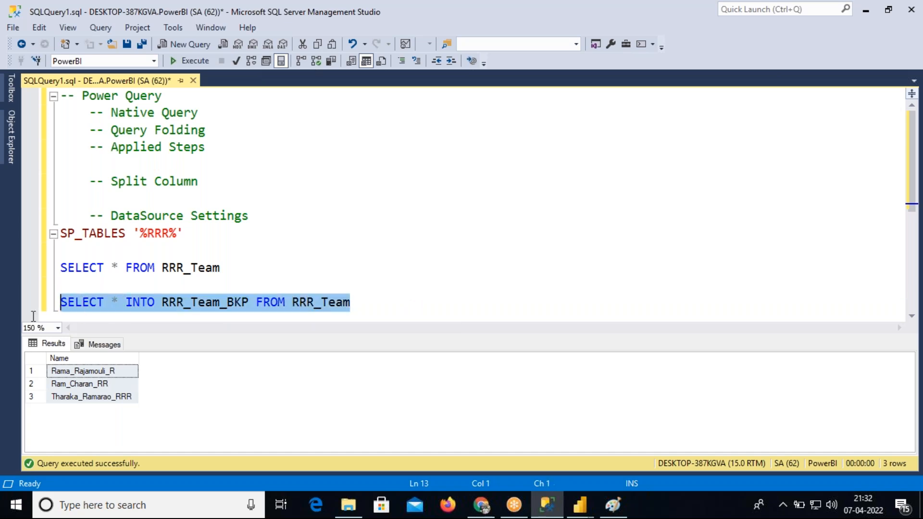
pyautogui.hotkey('alt', 'x')
# Write the query SELECT * FROM RRR_Team_BKP below the backup statement, using the copied backup table name.
pyautogui.doubleClick(223, 304)
pyautogui.hotkey('ctrl', 'c')
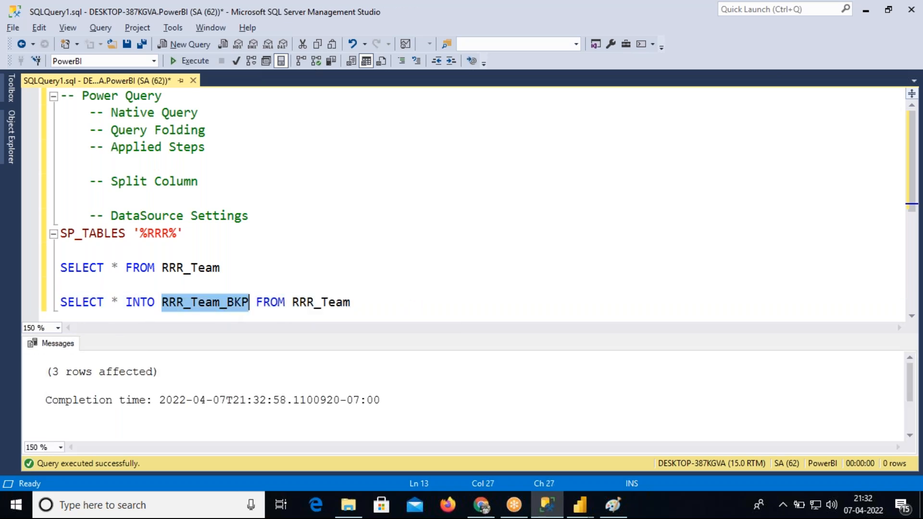
pyautogui.click(371, 306)
pyautogui.press('Return')
pyautogui.press('Return')
pyautogui.write('SELE')
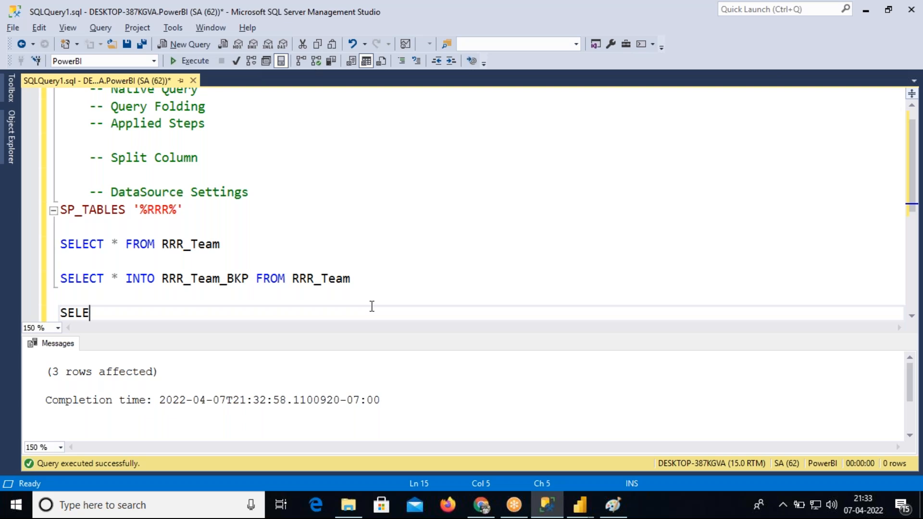
pyautogui.write('CT * FROM')
pyautogui.hotkey('ctrl', 'v')
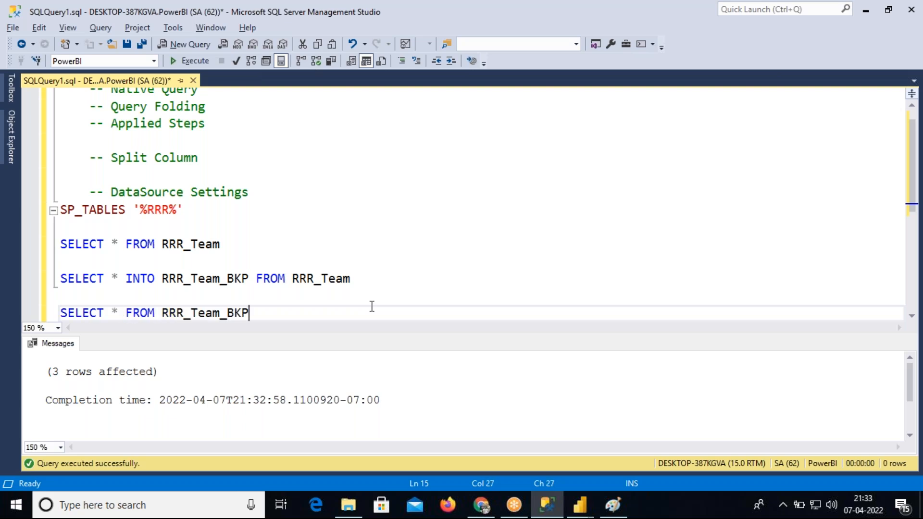
# Execute only the SELECT * FROM RRR_Team_BKP query to view the backup table's rows.
pyautogui.moveTo(260, 315); pyautogui.dragTo(62, 322)
pyautogui.press('F5')
pyautogui.click(306, 312)
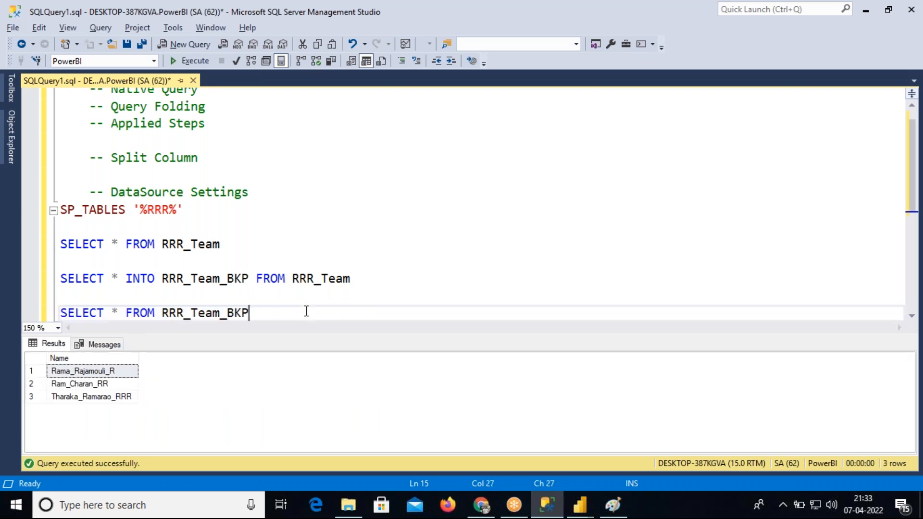
# Add blank lines below the RRR_Team_BKP query and enlarge the query editor area.
pyautogui.press('Return')
pyautogui.press('Return')
pyautogui.press('Return')
pyautogui.press('Return')
pyautogui.press('Return')
pyautogui.press('Return')
pyautogui.press('Return')
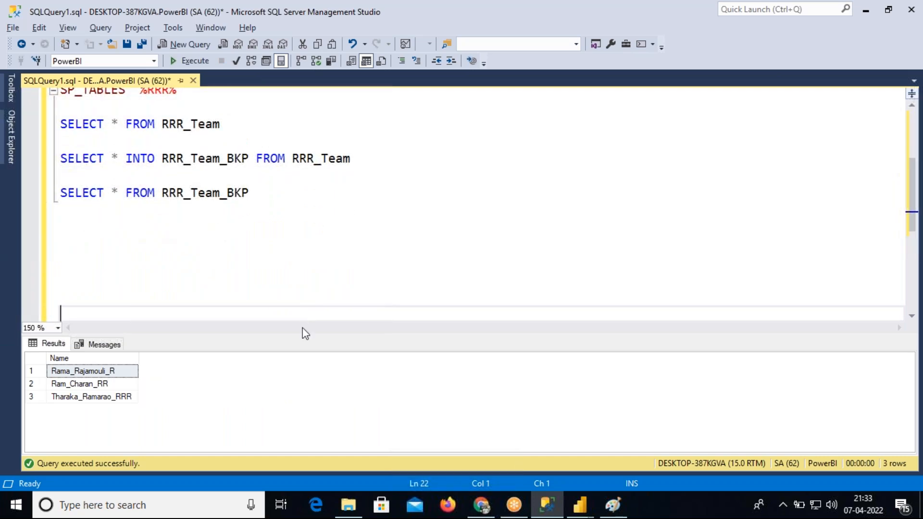
pyautogui.moveTo(309, 335); pyautogui.dragTo(310, 279)
# Copy the backup table name from the SELECT query and begin an UPDATE SET NAME statement two lines below it.
pyautogui.click(226, 193)
pyautogui.doubleClick(226, 193)
pyautogui.click(297, 198)
pyautogui.press('Return')
pyautogui.press('Return')
pyautogui.write('U')
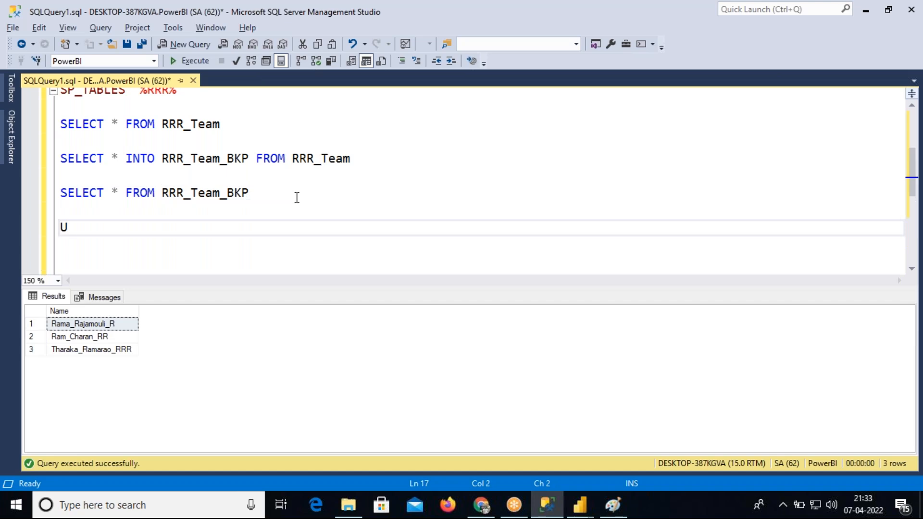
pyautogui.write('PDATE SET ')
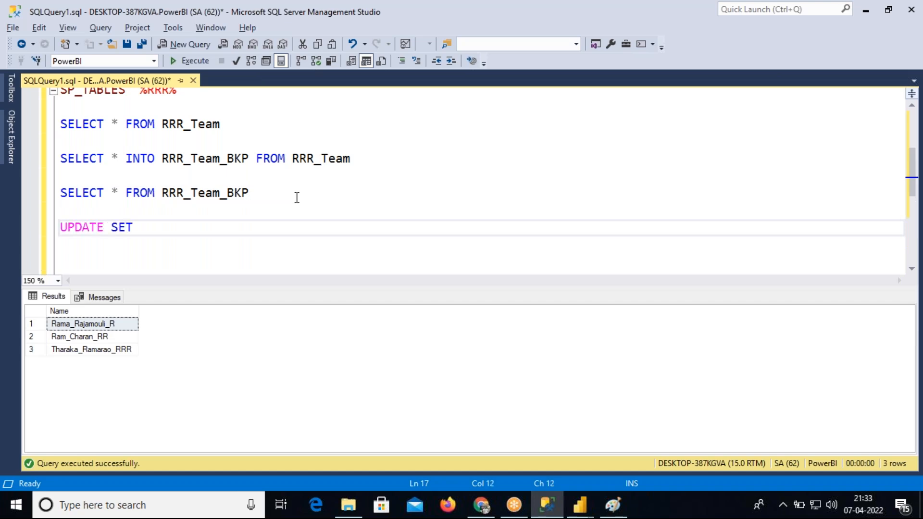
pyautogui.write('NAME')
# Insert the table name RRR_Team_BKP between UPDATE and SET in the new statement.
pyautogui.press('Left')
pyautogui.press('Left')
pyautogui.press('Left')
pyautogui.press('Left')
pyautogui.press('Left')
pyautogui.press('Left')
pyautogui.press('Left')
pyautogui.press('Left')
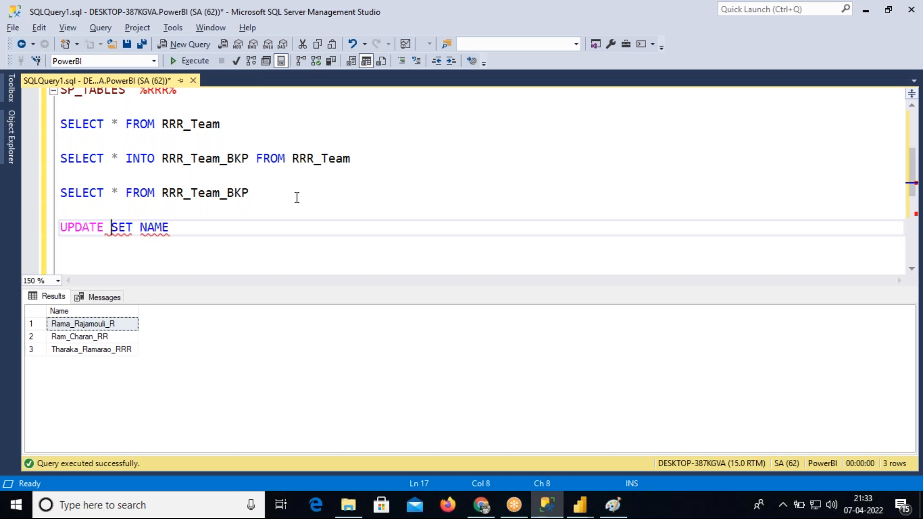
pyautogui.write('RRR_Team_BKP')
pyautogui.press('Right')
pyautogui.press('Right')
pyautogui.press('Right')
pyautogui.press('Right')
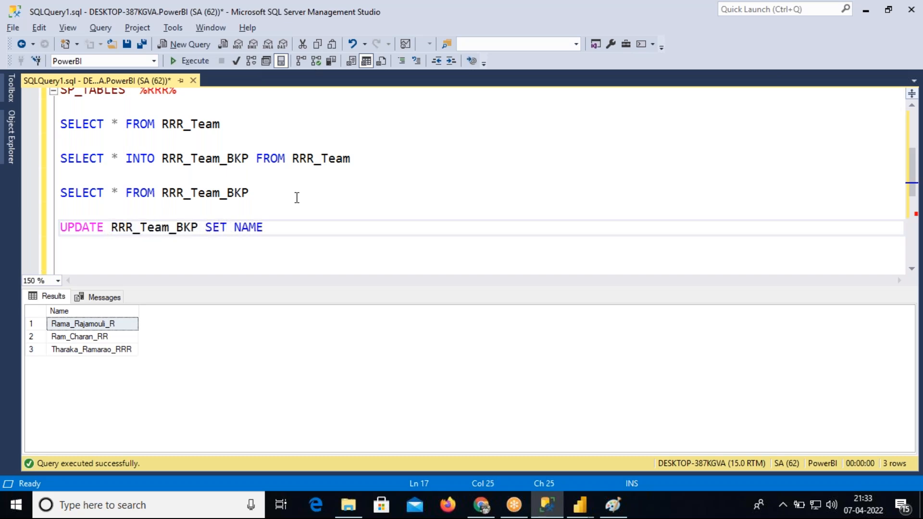
# Enclose the NAME column in square brackets and add an equals sign after it in the UPDATE statement.
pyautogui.write('[')
pyautogui.press('End')
pyautogui.write(']=')
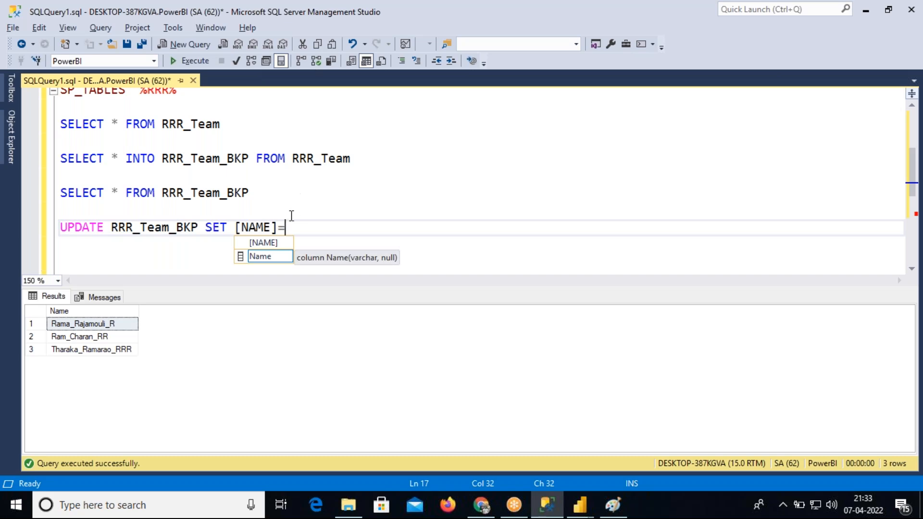
pyautogui.doubleClick(257, 224)
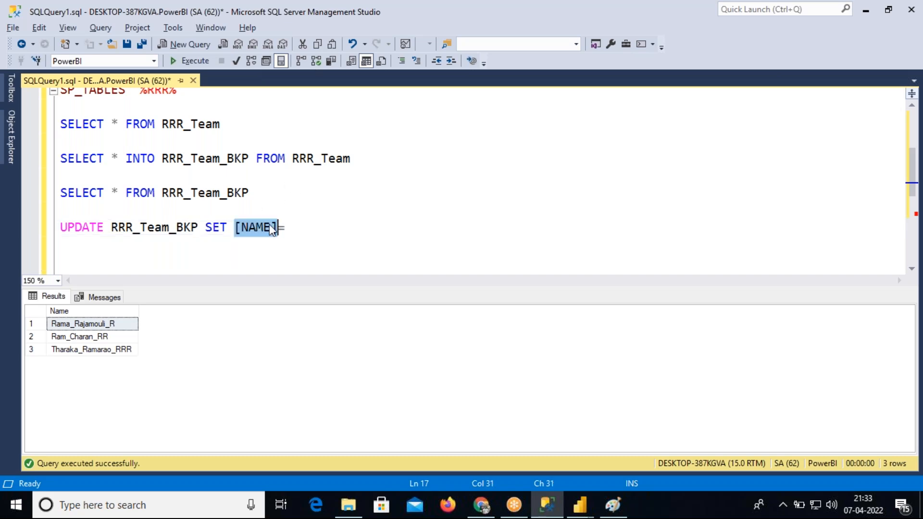
pyautogui.click(311, 226)
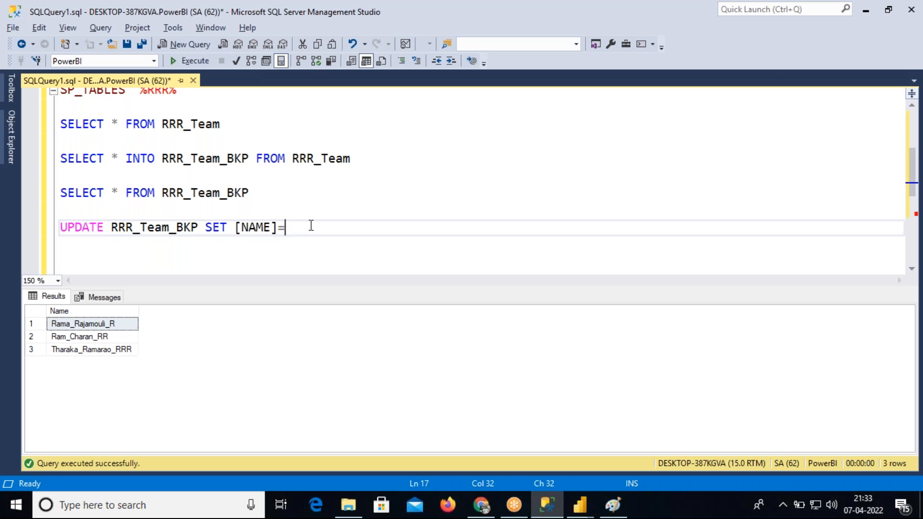
pyautogui.write('SUBSTRING')
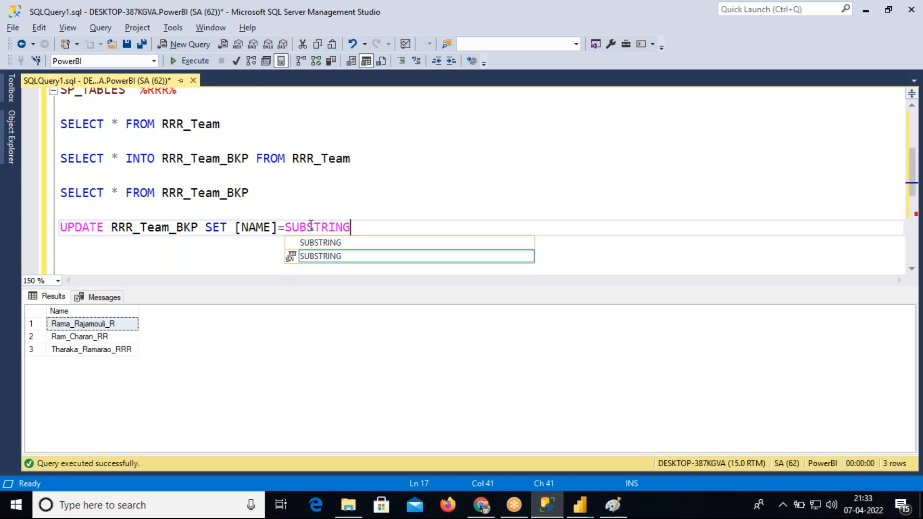
pyautogui.press('BackSpace')
pyautogui.press('BackSpace')
pyautogui.press('BackSpace')
pyautogui.press('BackSpace')
pyautogui.press('BackSpace')
pyautogui.press('BackSpace')
pyautogui.press('BackSpace')
pyautogui.press('BackSpace')
pyautogui.press('BackSpace')
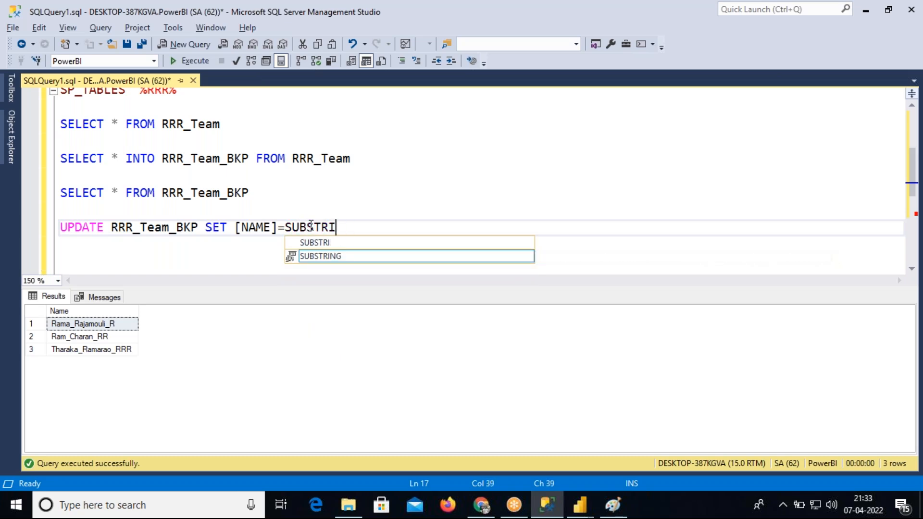
# Complete the UPDATE assignment with the expression STUFF(NAME,CHARINDEX('_',NAME),1,'@').
pyautogui.write('STUFF(NAME,')
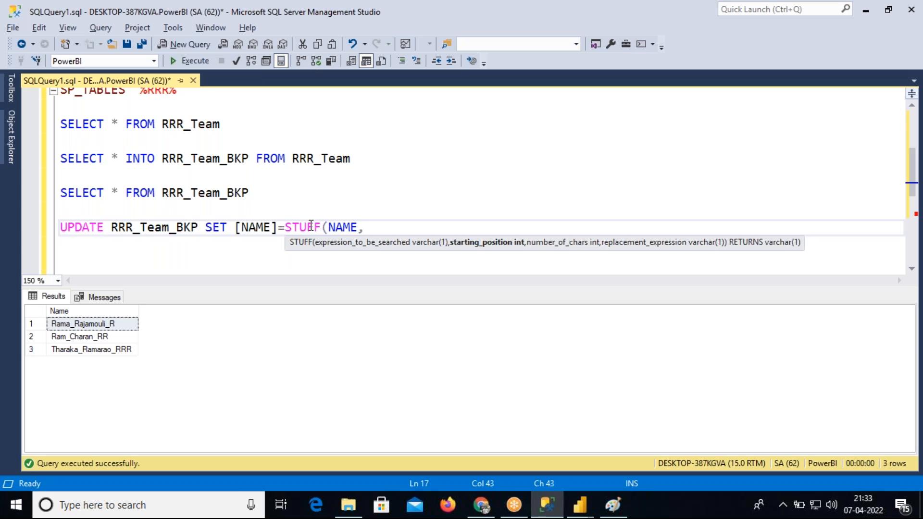
pyautogui.write('CHARINDEX')
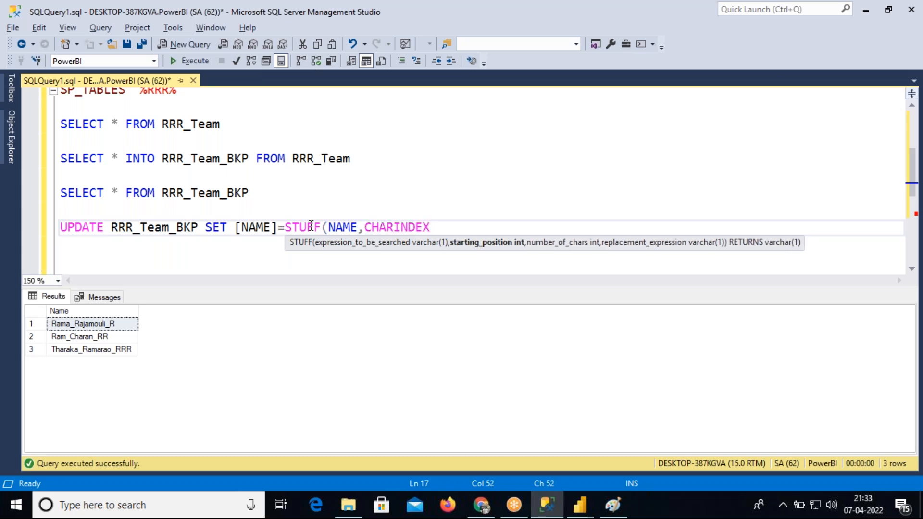
pyautogui.write("('_")
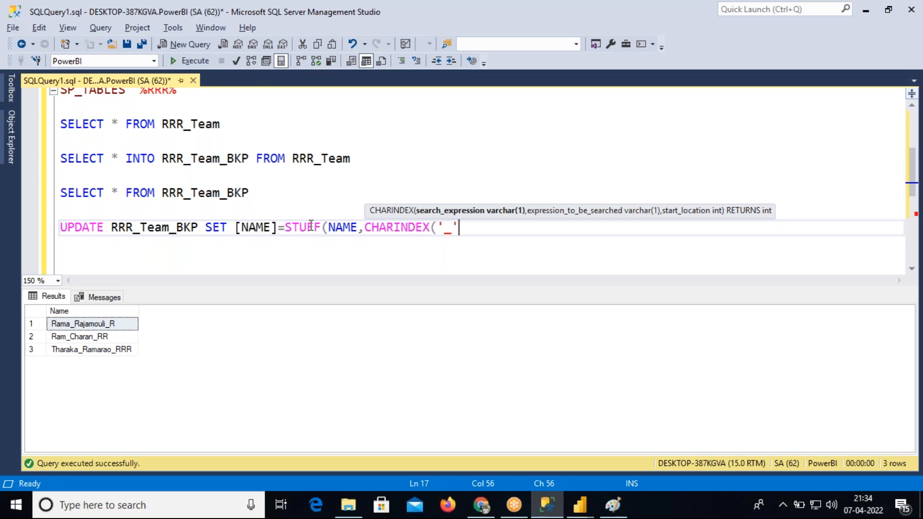
pyautogui.write(',NAME)')
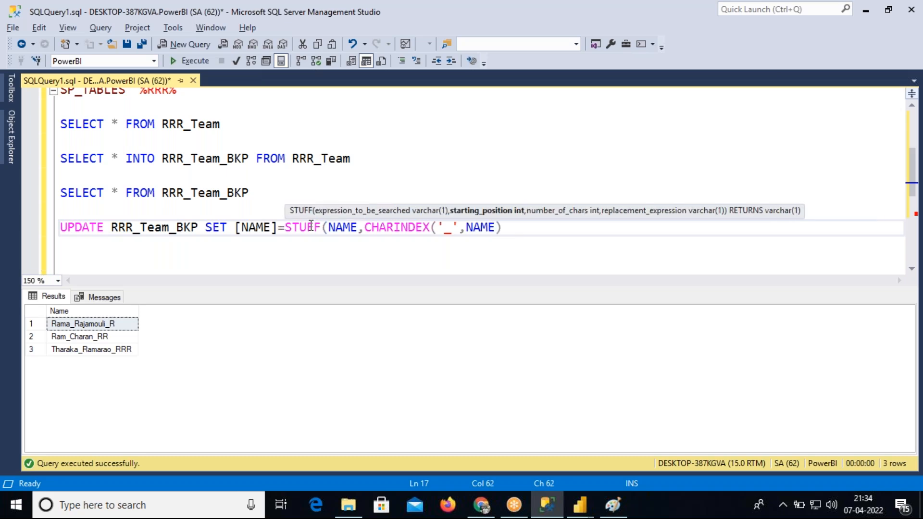
pyautogui.write(',1,')
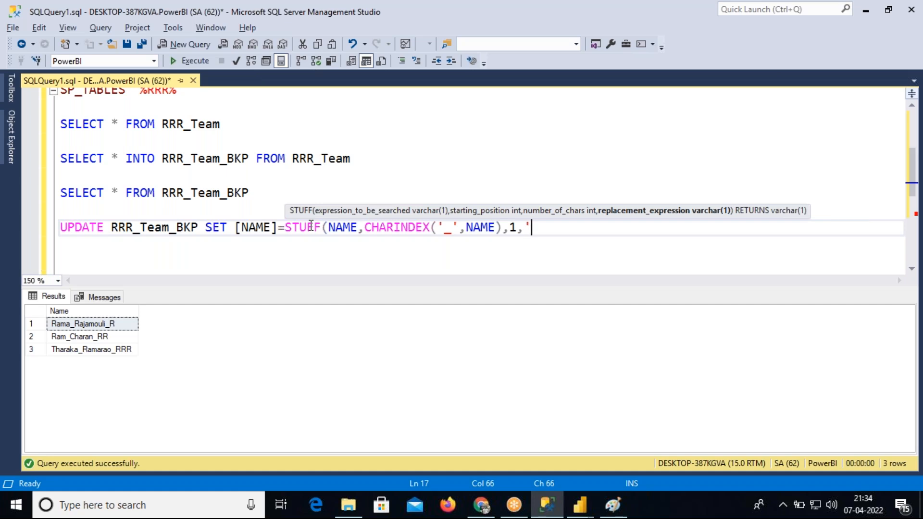
pyautogui.write("'@')")
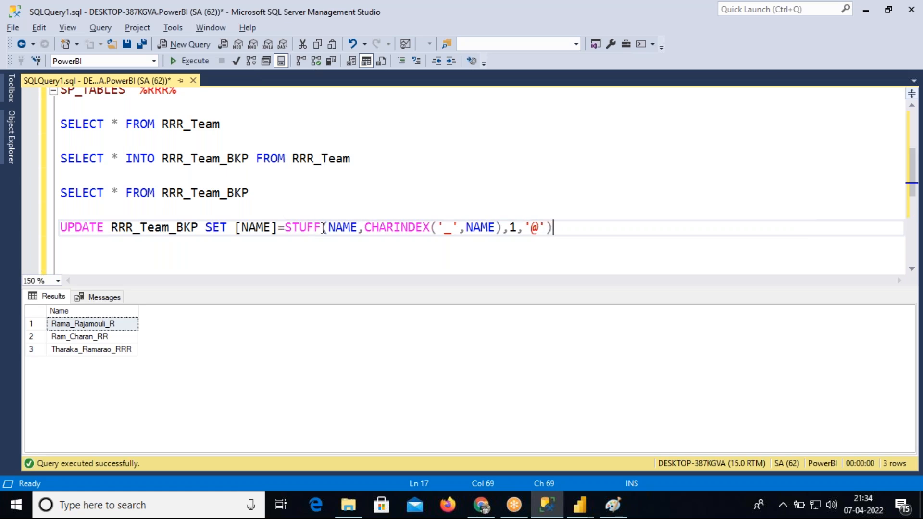
# Review the UPDATE statement's parts: the keyword, backup table, assigned column, STUFF function and its NAME argument.
pyautogui.doubleClick(82, 226)
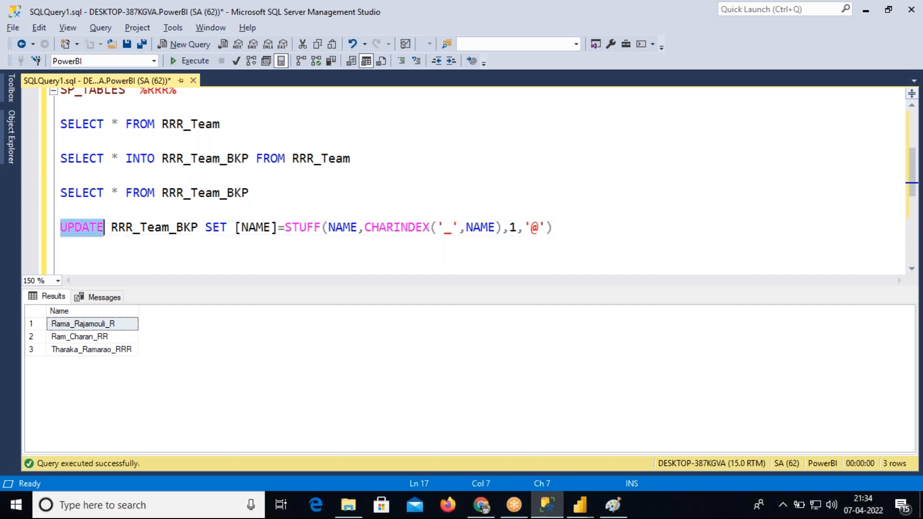
pyautogui.doubleClick(191, 227)
pyautogui.click(250, 227)
pyautogui.doubleClick(249, 227)
pyautogui.doubleClick(303, 227)
pyautogui.click(342, 227)
pyautogui.doubleClick(342, 228)
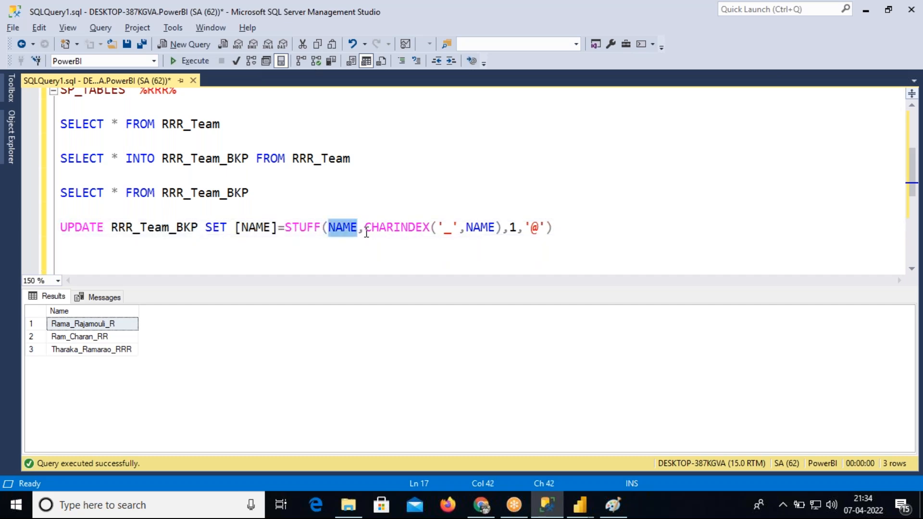
pyautogui.click(366, 231)
# Execute only the UPDATE statement, and rerun the SELECT * FROM RRR_Team_BKP query to check the names.
pyautogui.moveTo(366, 226); pyautogui.dragTo(557, 216)
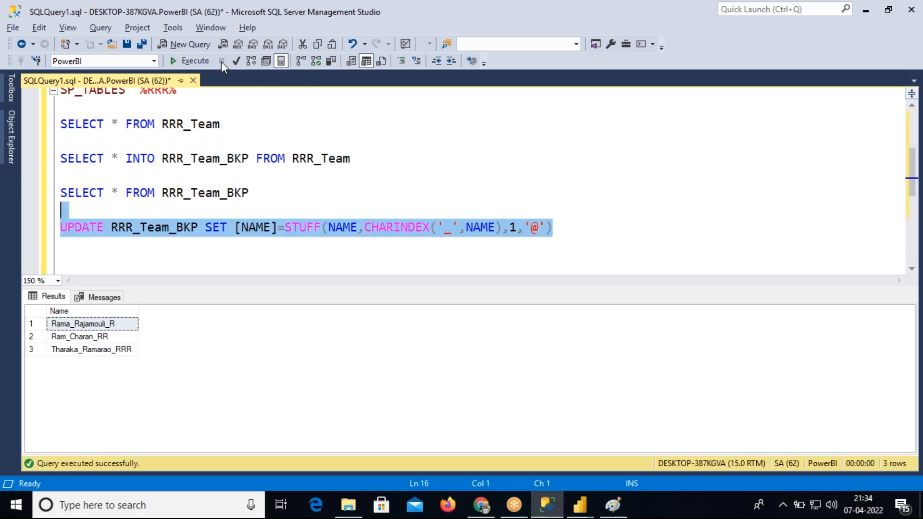
pyautogui.click(191, 61)
pyautogui.moveTo(267, 193); pyautogui.dragTo(261, 169)
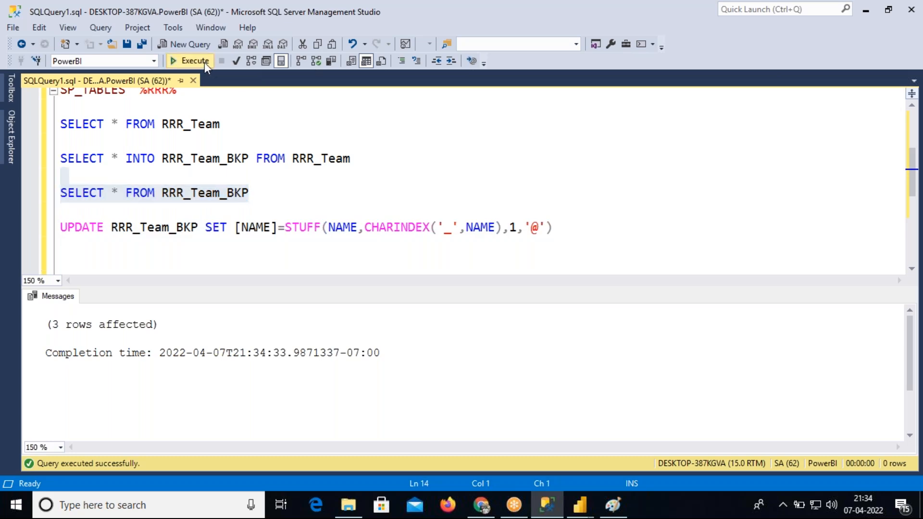
pyautogui.click(202, 61)
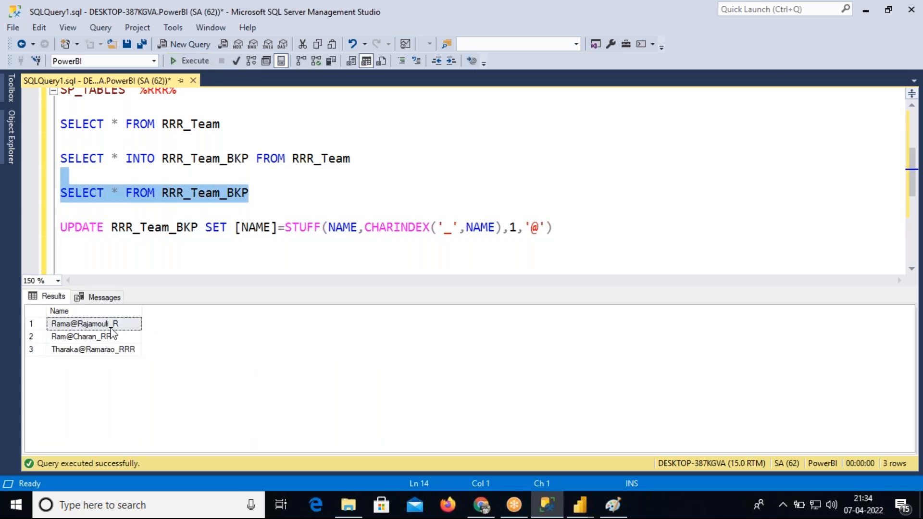
# Copy the table name RRR_Team_BKP, switch to Power Query Editor and start a new SQL Server database source.
pyautogui.doubleClick(187, 195)
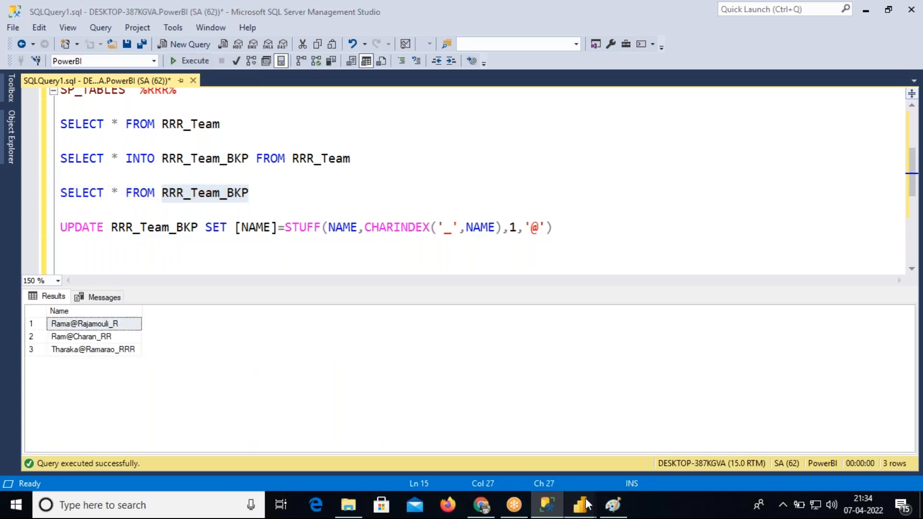
pyautogui.moveTo(580, 505)
pyautogui.click(608, 453)
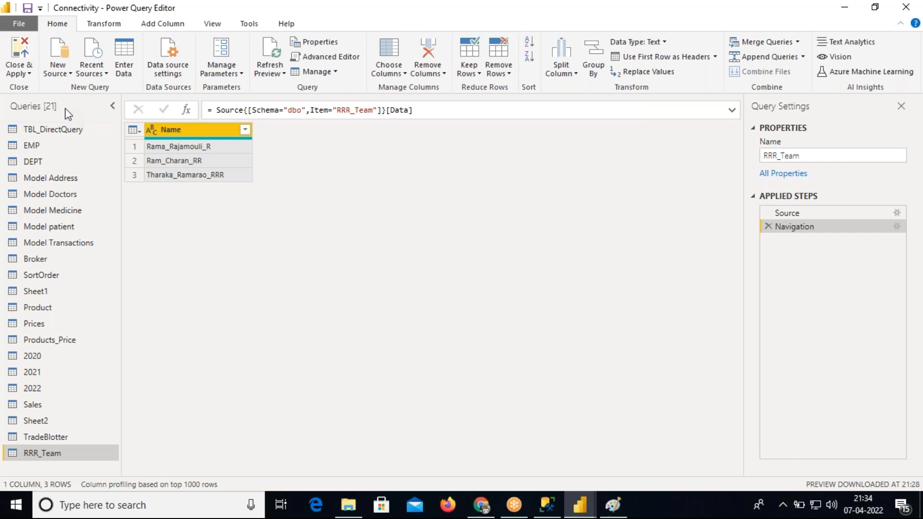
pyautogui.click(57, 70)
pyautogui.click(87, 139)
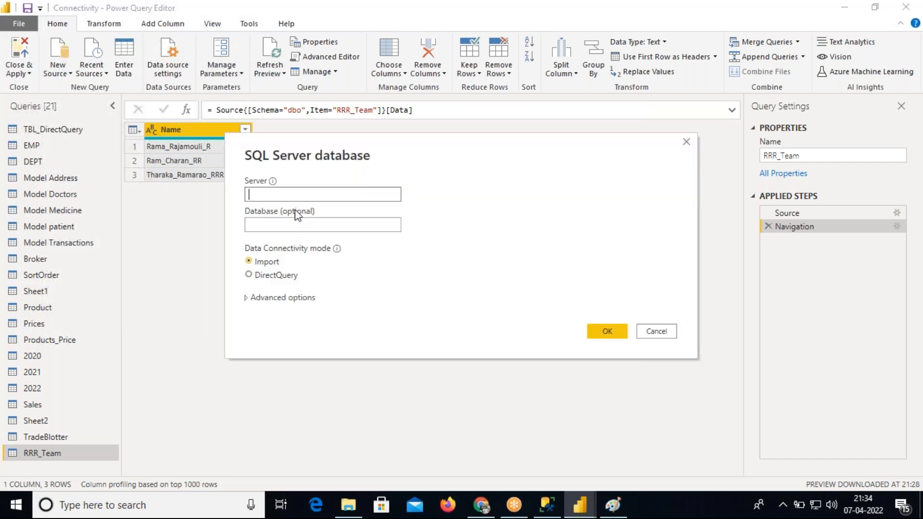
# Copy the server name from SQL Server Management Studio's connection dialog and enter DESKTOP-387KGVA as the new source's server.
pyautogui.click(548, 506)
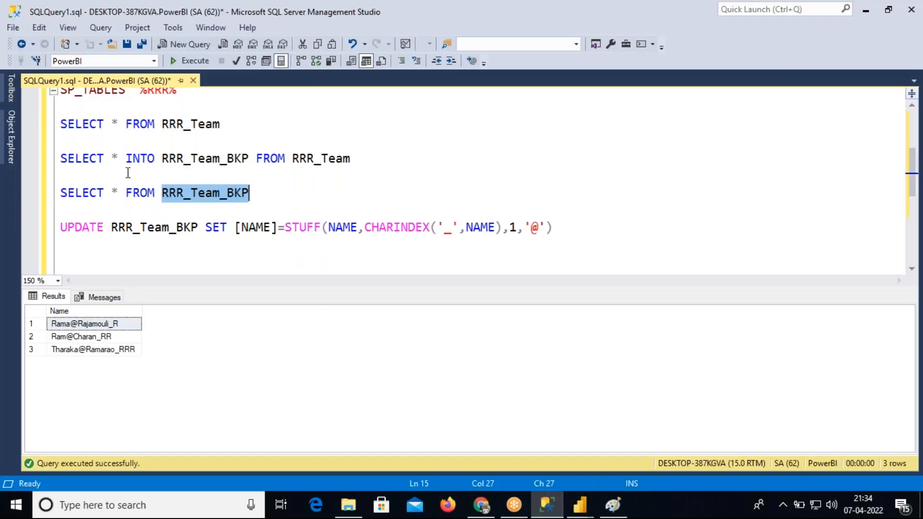
pyautogui.click(12, 134)
pyautogui.click(57, 99)
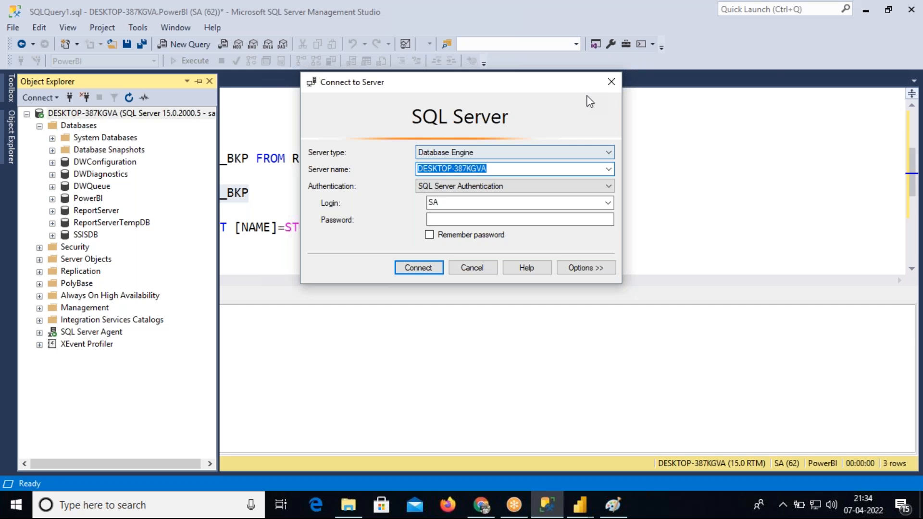
pyautogui.click(611, 82)
pyautogui.click(866, 10)
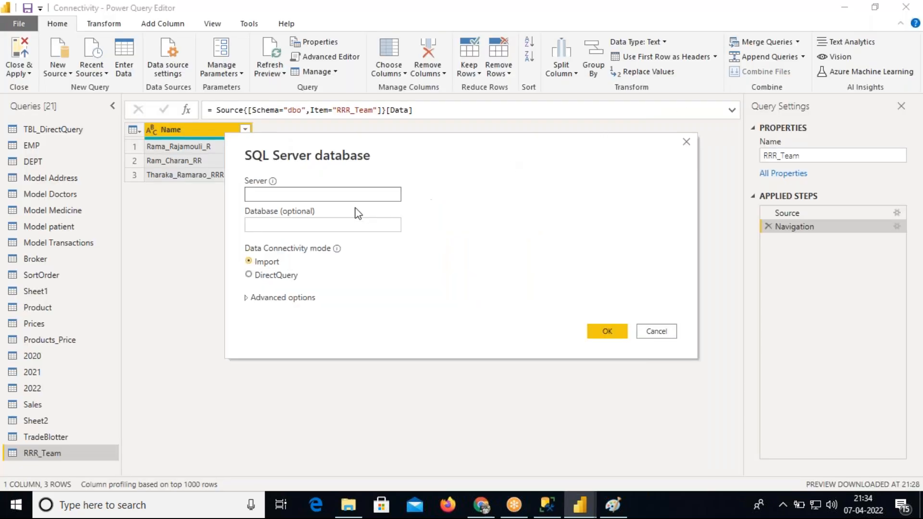
pyautogui.write('DESKTOP-387KGVA')
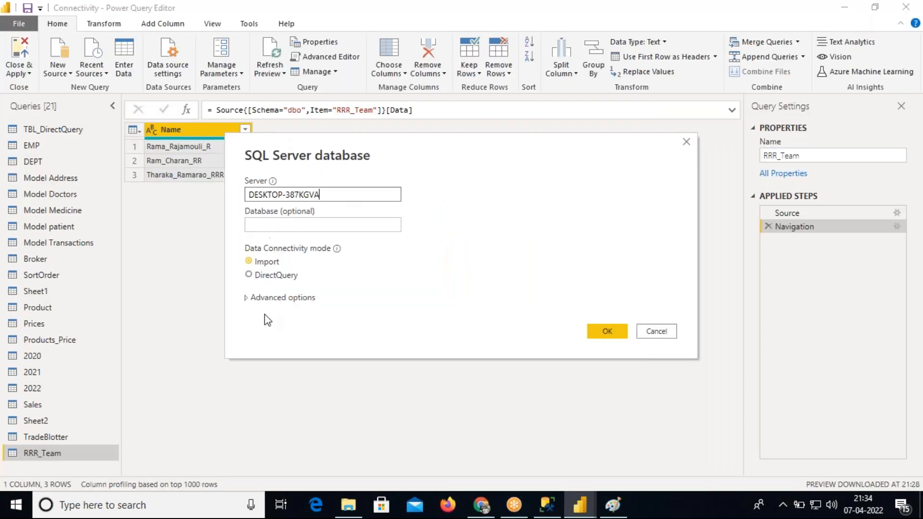
# Copy the database name PowerBI from SQL Server Management Studio into the source's database setting and connect in Import mode.
pyautogui.click(546, 504)
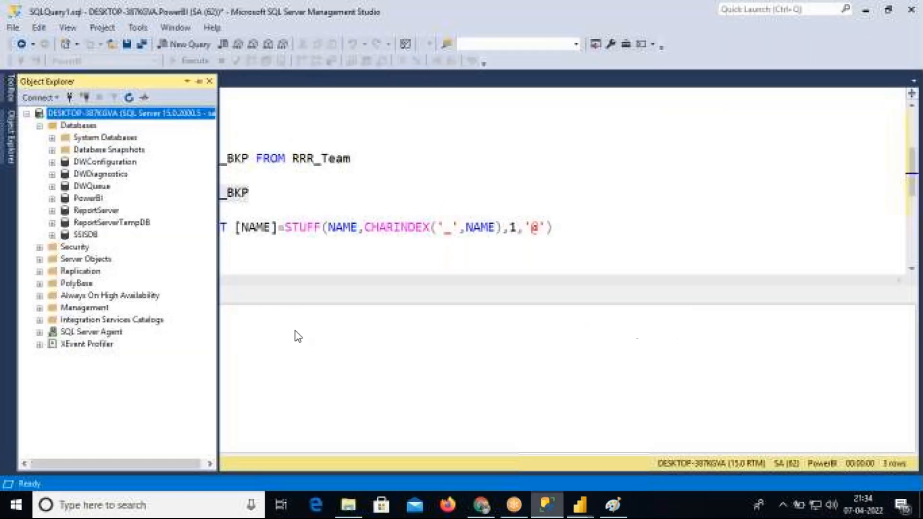
pyautogui.click(89, 198)
pyautogui.click(99, 198)
pyautogui.hotkey('ctrl', 'c')
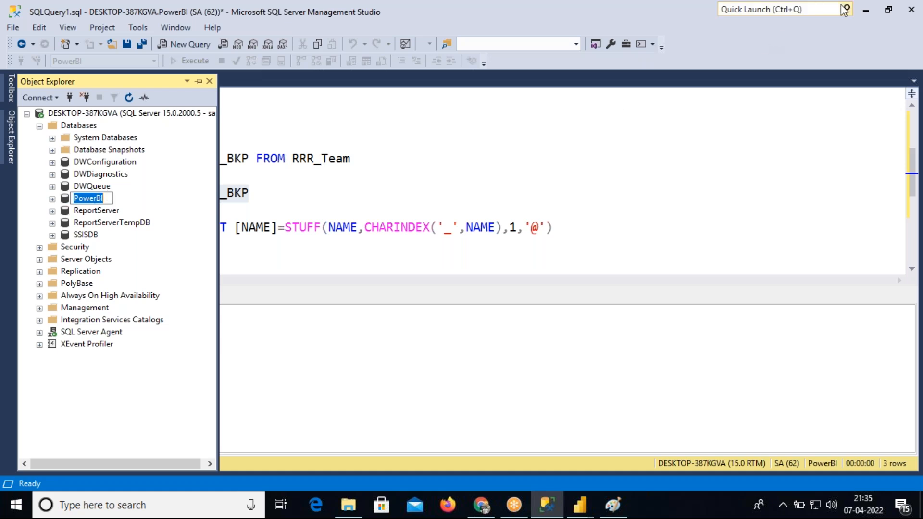
pyautogui.click(866, 10)
pyautogui.click(322, 225)
pyautogui.hotkey('ctrl', 'v')
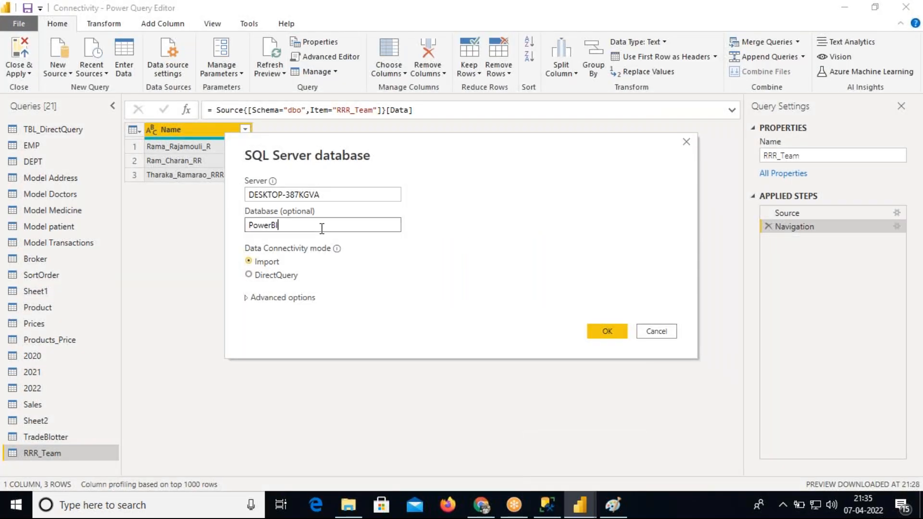
pyautogui.moveTo(386, 145); pyautogui.dragTo(385, 88)
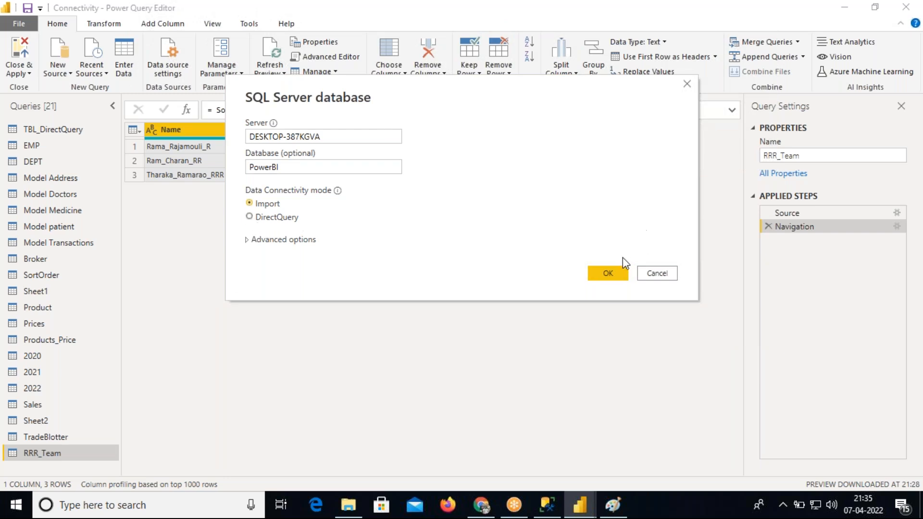
pyautogui.click(607, 267)
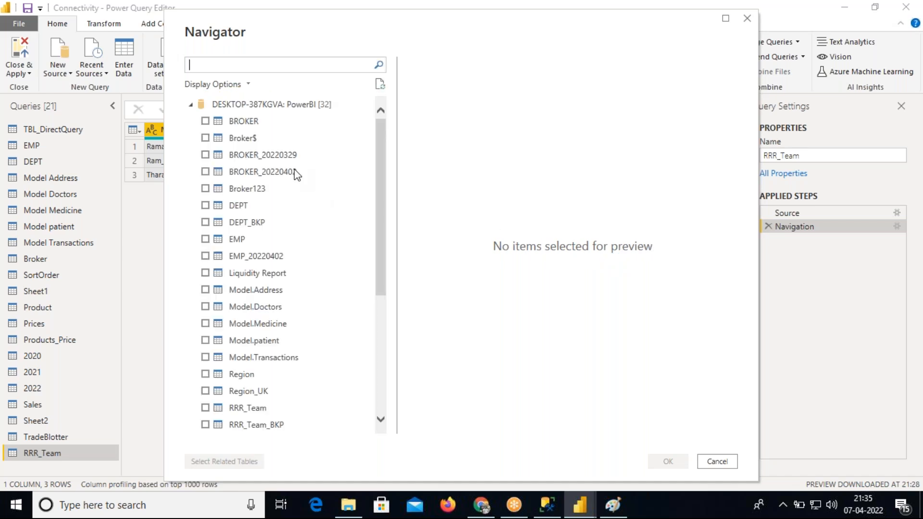
# Find the RRR_Team_BKP table in the PowerBI database, import it as a query and refresh its preview.
pyautogui.click(250, 67)
pyautogui.write('RRR')
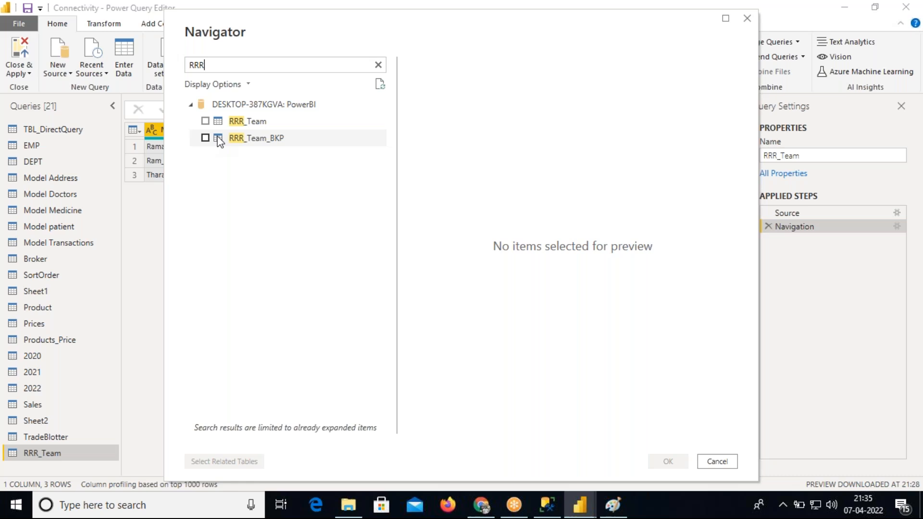
pyautogui.click(205, 138)
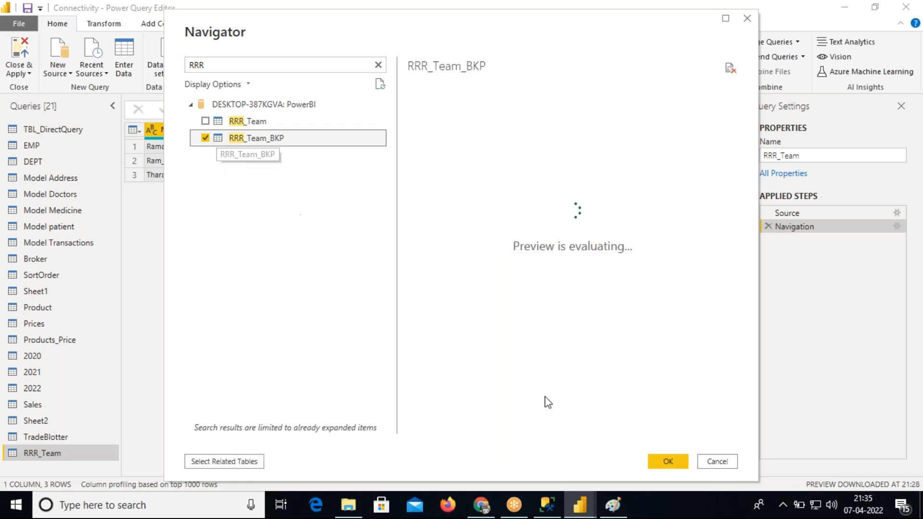
pyautogui.click(669, 462)
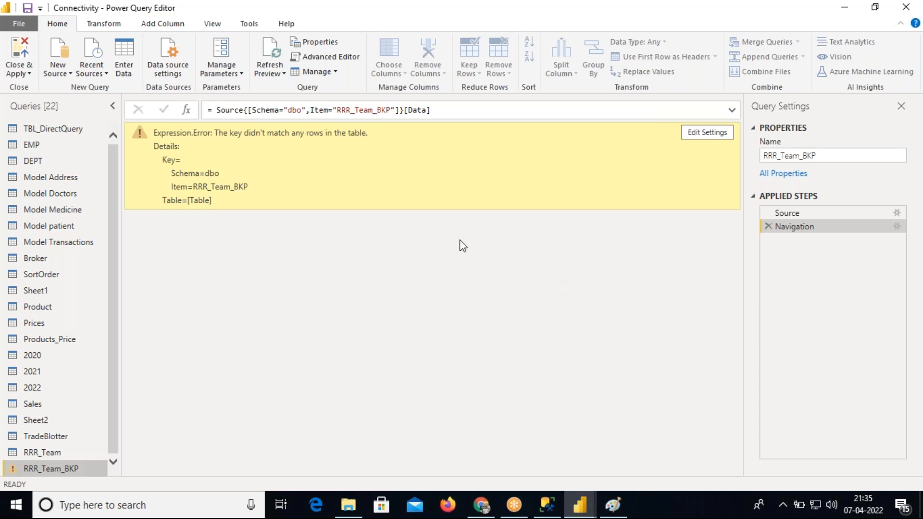
pyautogui.click(272, 72)
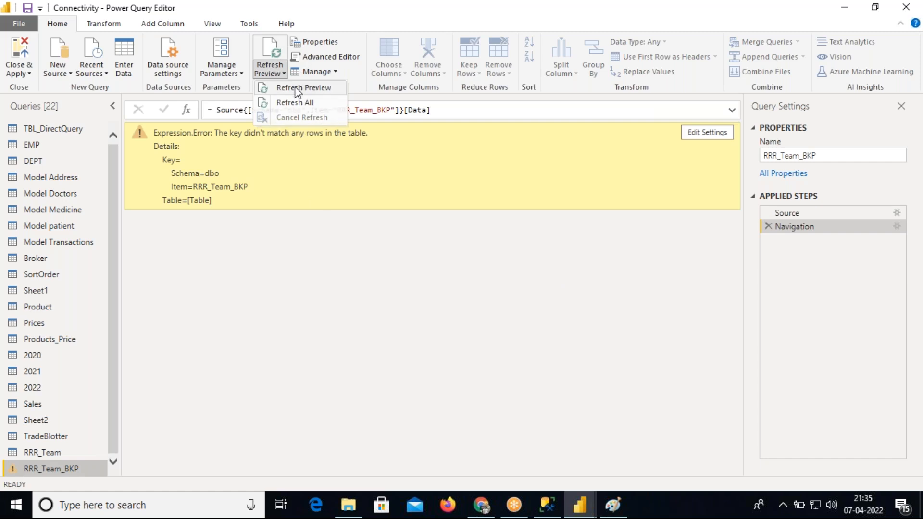
pyautogui.click(294, 88)
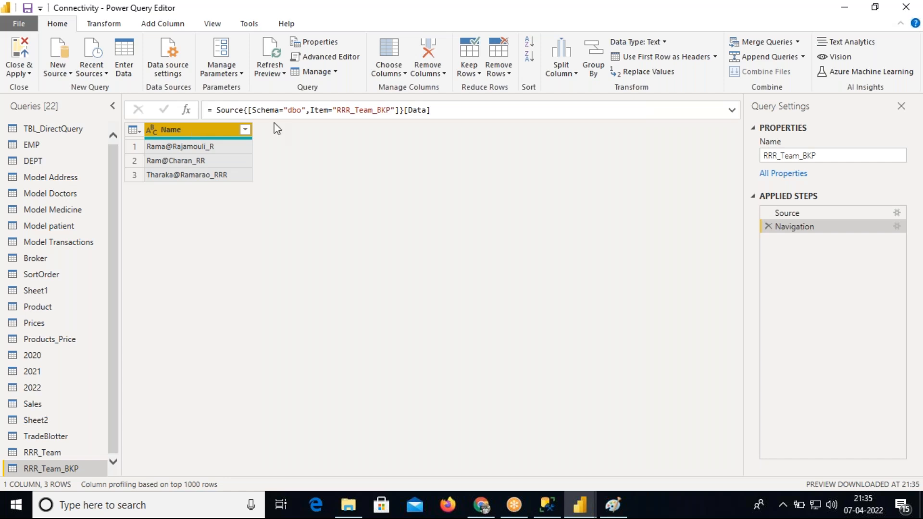
# Split the Name column by the custom delimiter @ at each occurrence.
pyautogui.click(561, 63)
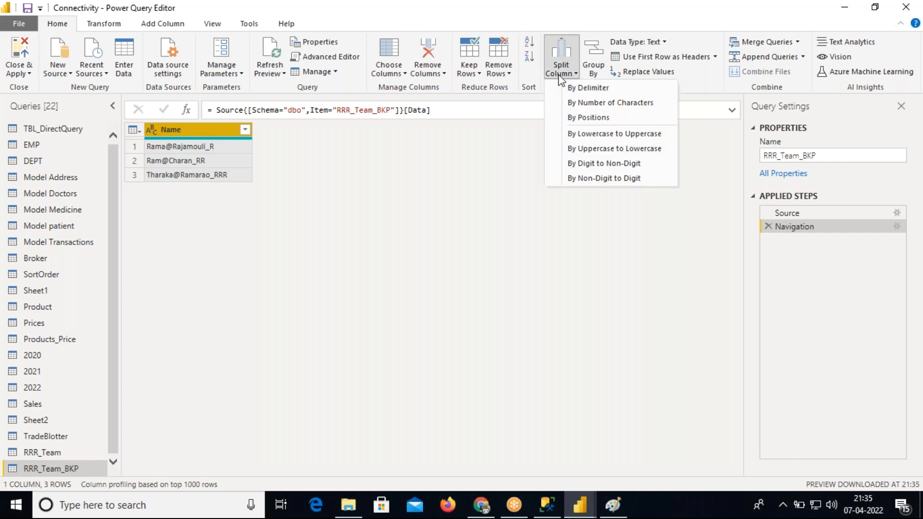
pyautogui.click(588, 88)
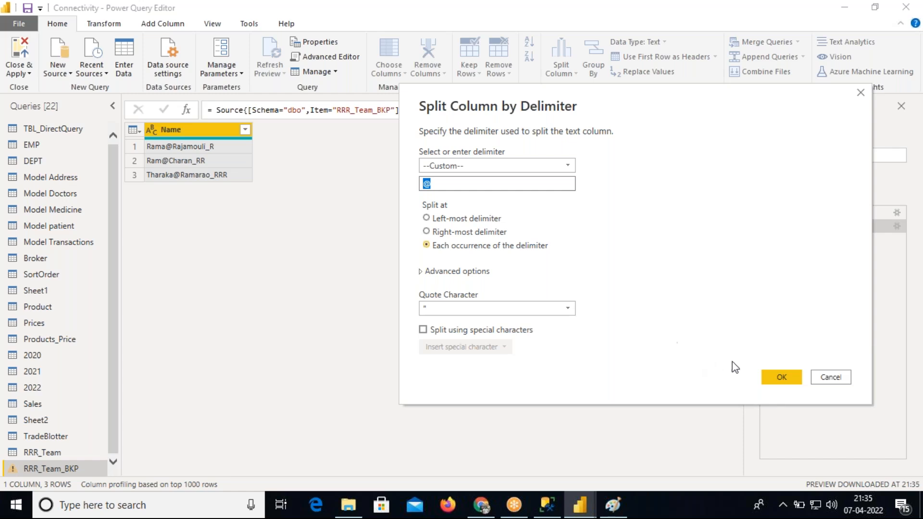
pyautogui.click(780, 377)
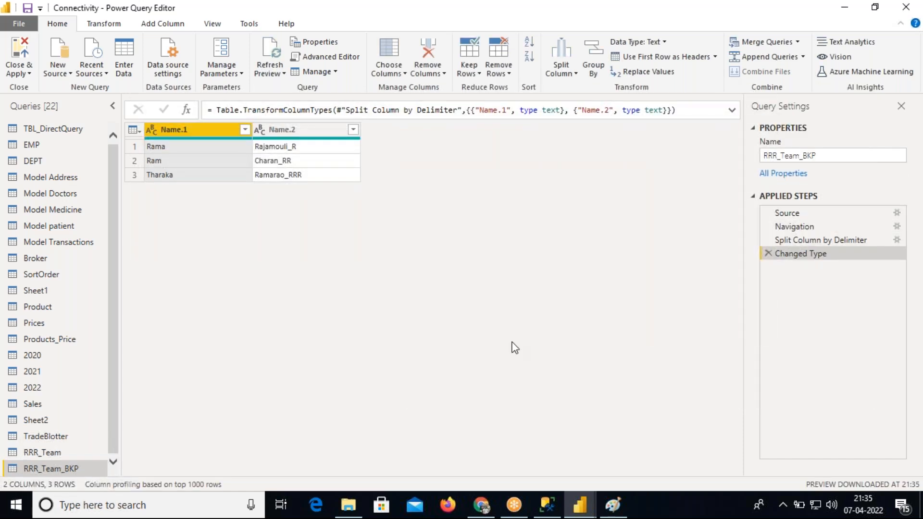
# Rename the Name.1 column to FirstName.
pyautogui.doubleClick(201, 128)
pyautogui.write('f')
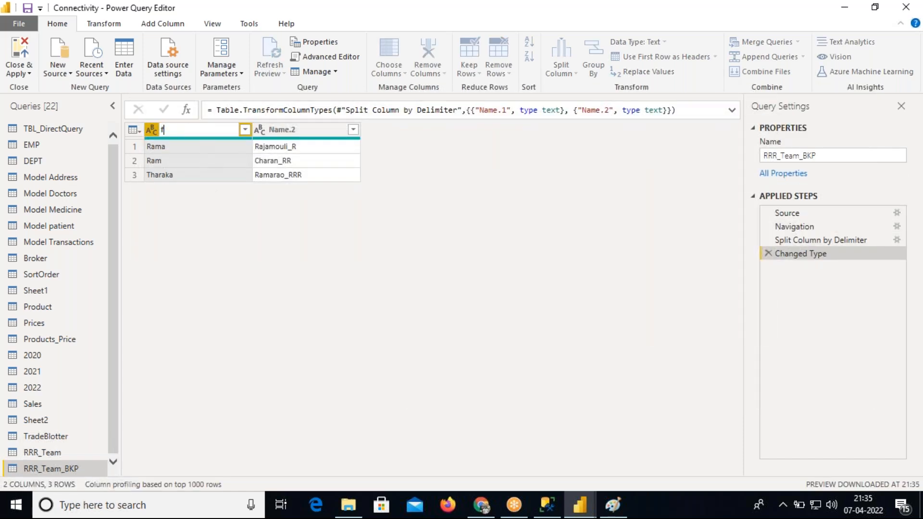
pyautogui.write('IRSTn')
pyautogui.press('BackSpace')
pyautogui.press('BackSpace')
pyautogui.press('BackSpace')
pyautogui.press('BackSpace')
pyautogui.press('BackSpace')
pyautogui.press('BackSpace')
pyautogui.write('FirstNam')
pyautogui.press('Return')
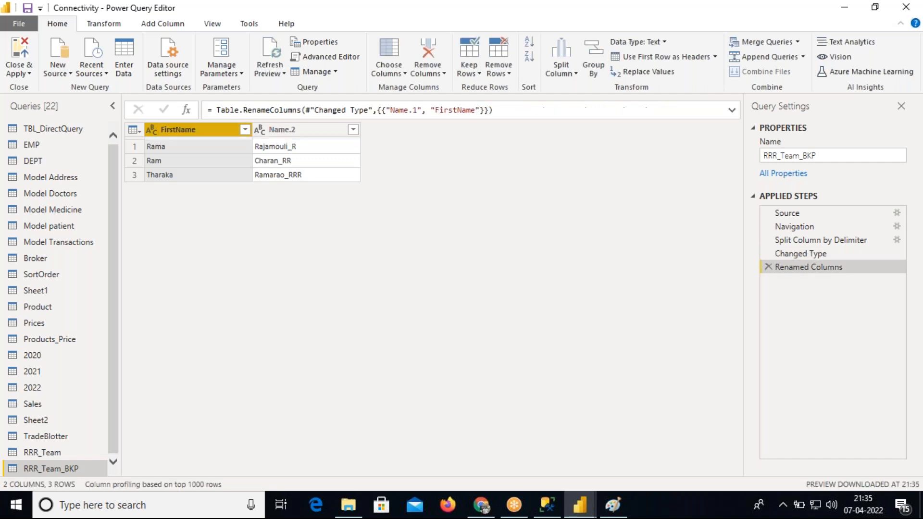
# Split the Name.2 column by the underscore delimiter.
pyautogui.click(289, 130)
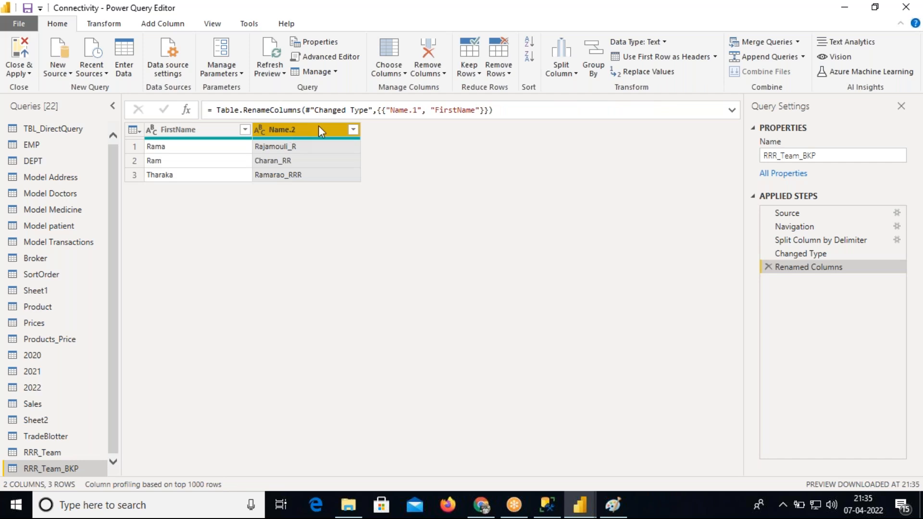
pyautogui.click(563, 67)
pyautogui.click(578, 87)
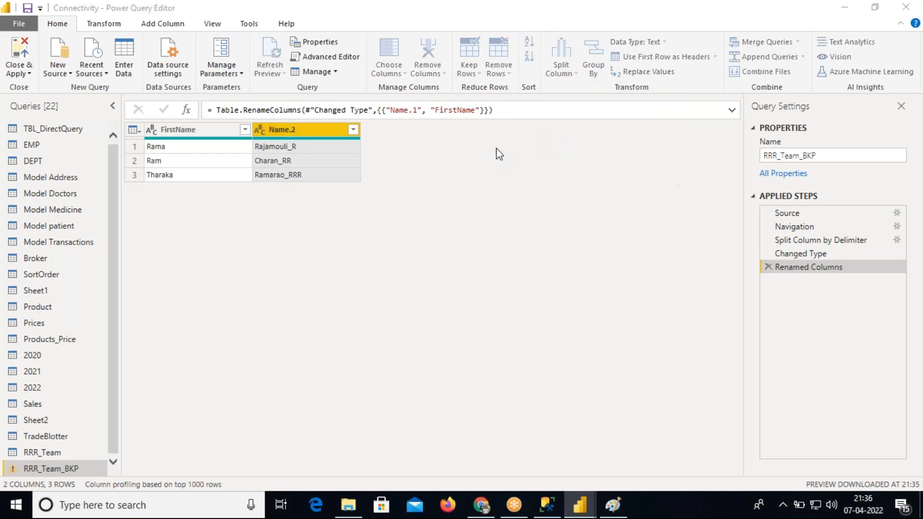
pyautogui.click(598, 378)
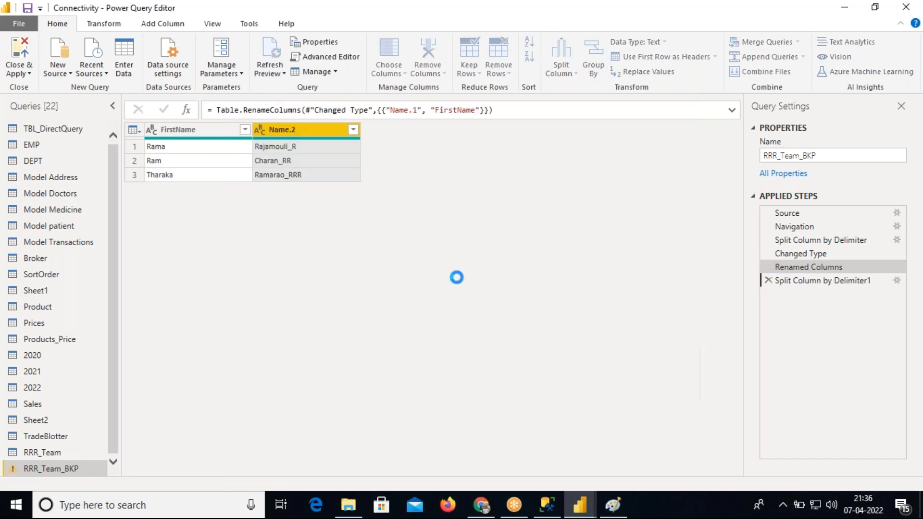
# Rename the Name.2.1 column to MiddleName and the Name.2.2 column to LastName.
pyautogui.doubleClick(319, 133)
pyautogui.press('BackSpace')
pyautogui.write('MiddleName')
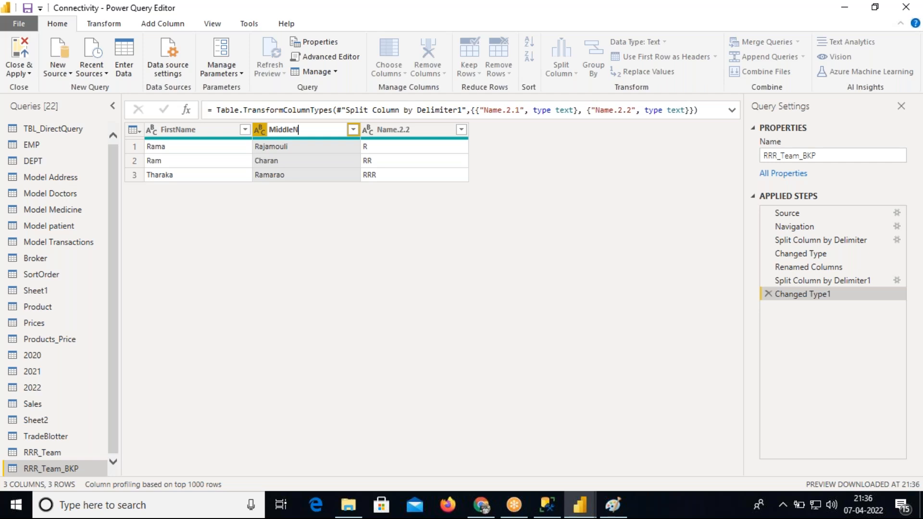
pyautogui.press('Return')
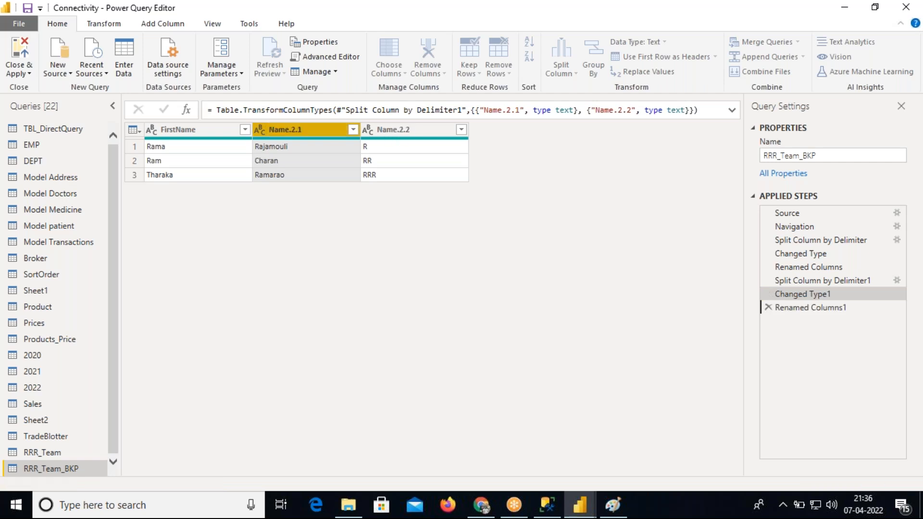
pyautogui.doubleClick(415, 128)
pyautogui.press('BackSpace')
pyautogui.write('LastName')
pyautogui.press('Return')
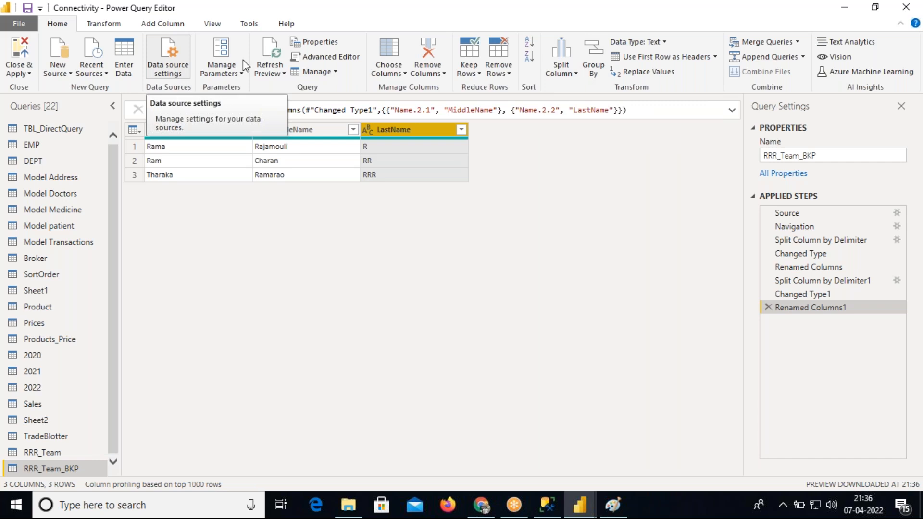
pyautogui.click(524, 508)
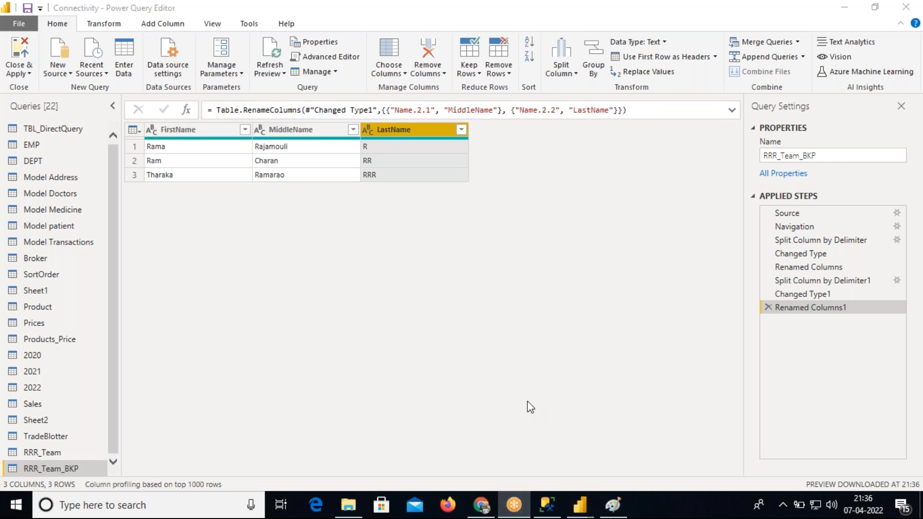